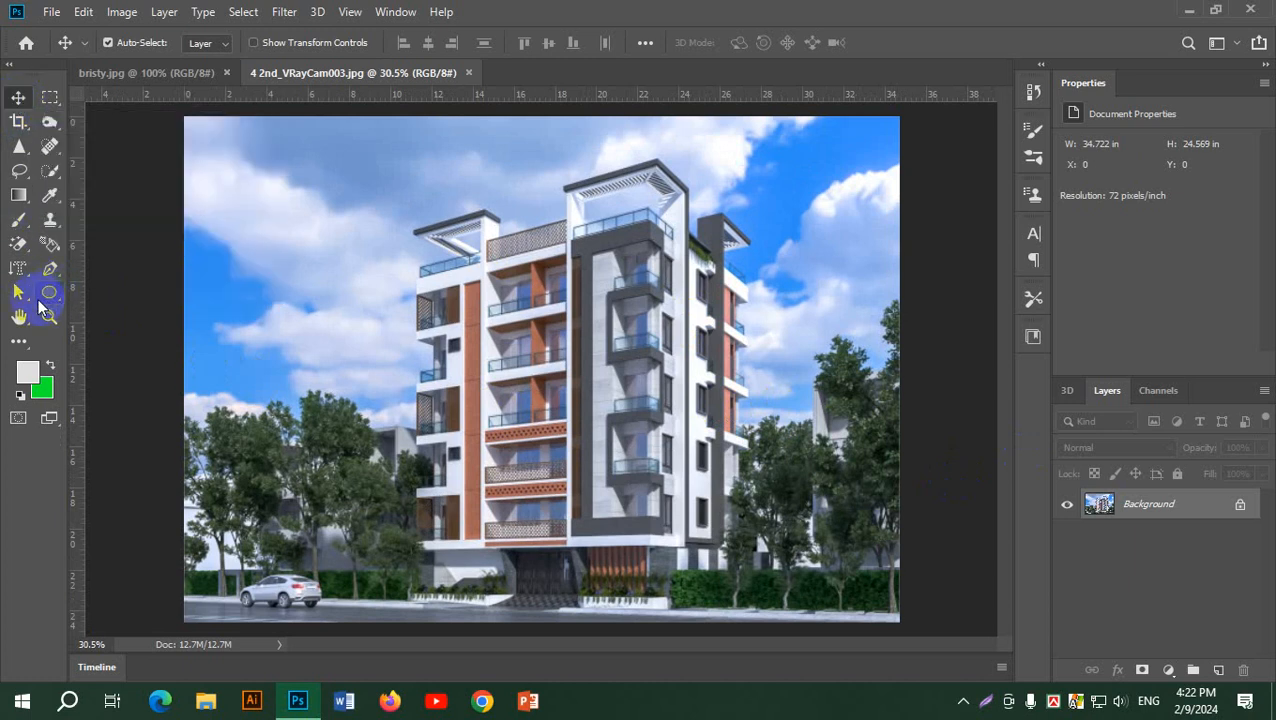
# - Start a Vertical Type Mask in the sky right of the building and set its font size to 108 pt
pyautogui.click(9, 263)
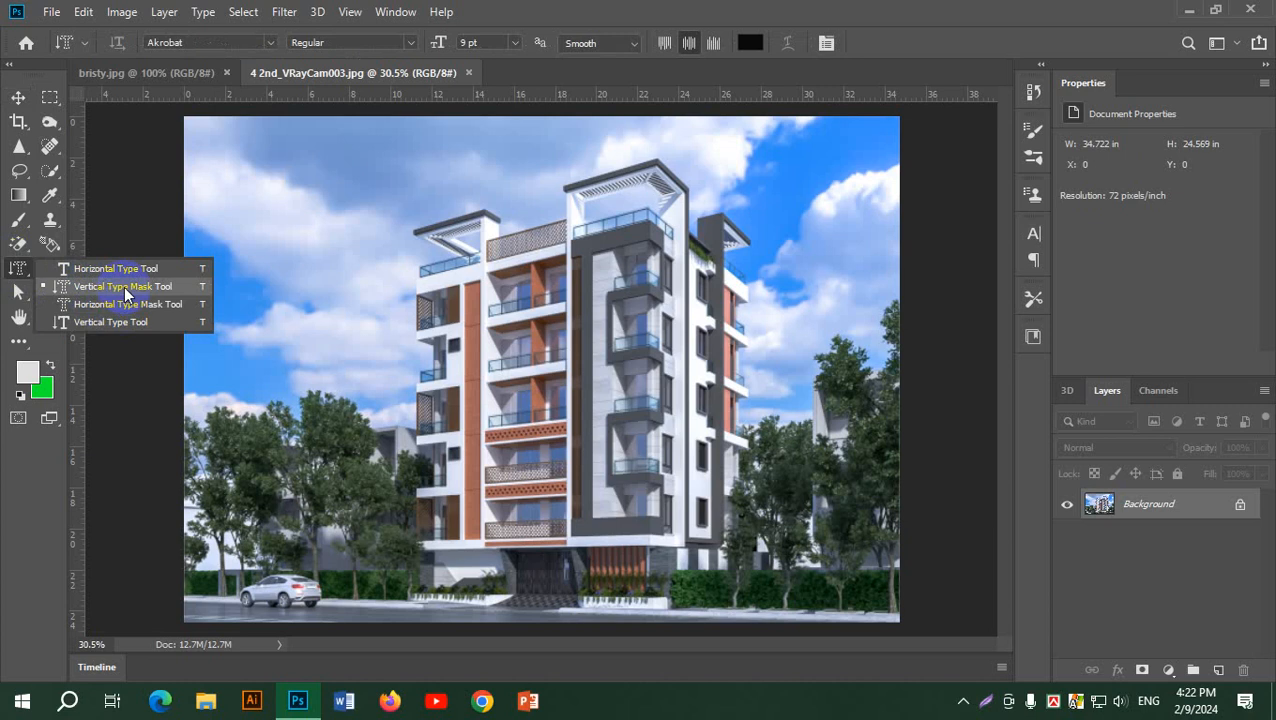
pyautogui.click(188, 286)
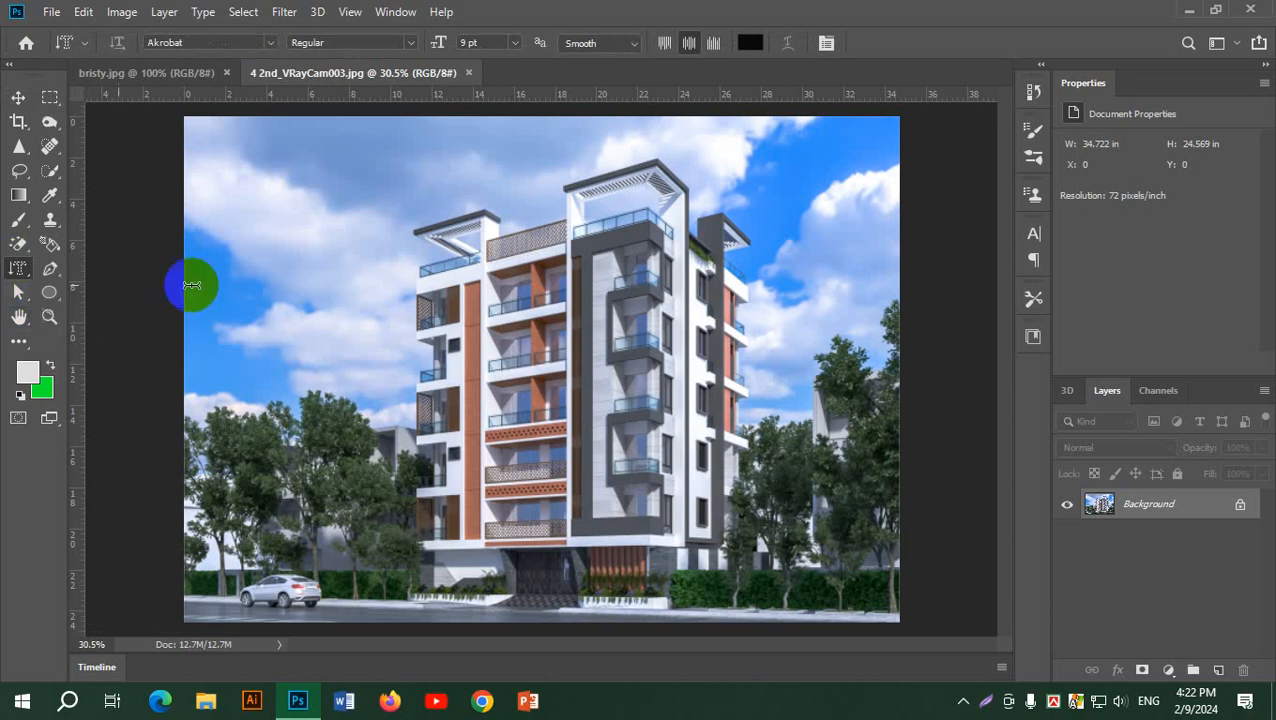
pyautogui.click(847, 290)
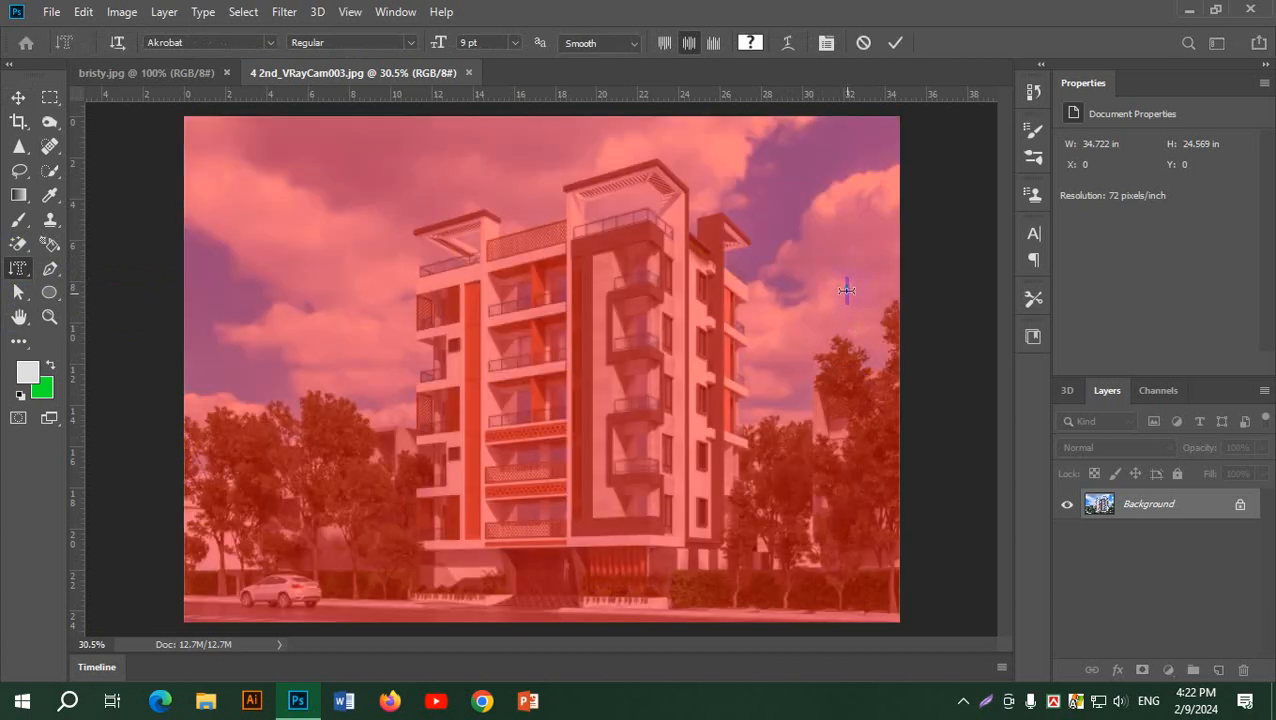
pyautogui.click(513, 44)
pyautogui.click(499, 256)
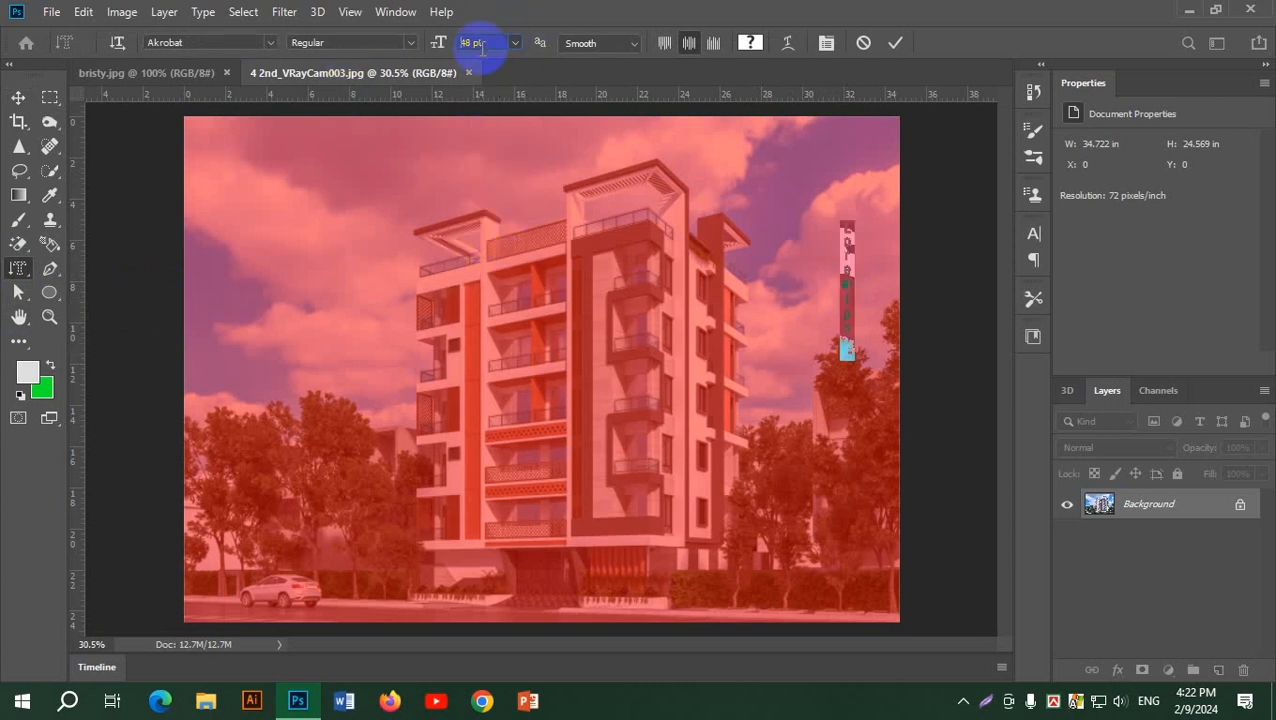
pyautogui.write('118')
pyautogui.press('Return')
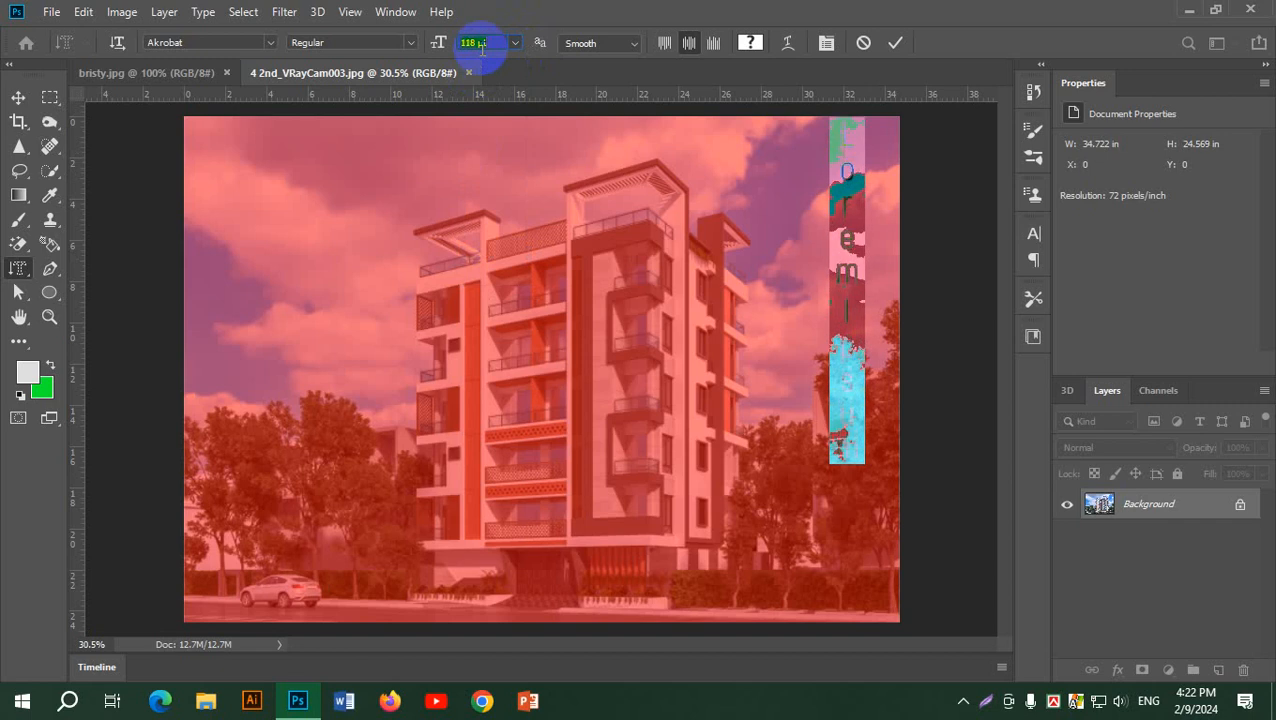
pyautogui.write('108')
pyautogui.press('Return')
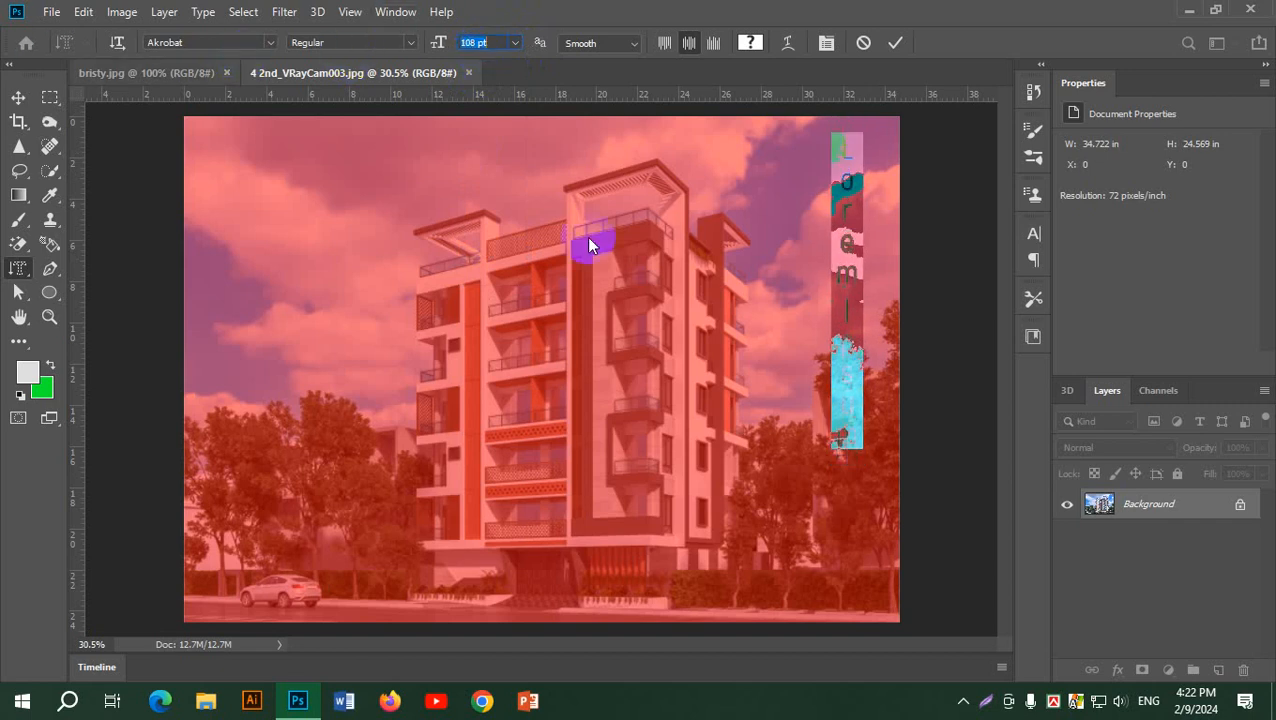
# - Replace the vertical mask's placeholder text with "BUILDING"
pyautogui.click(848, 200)
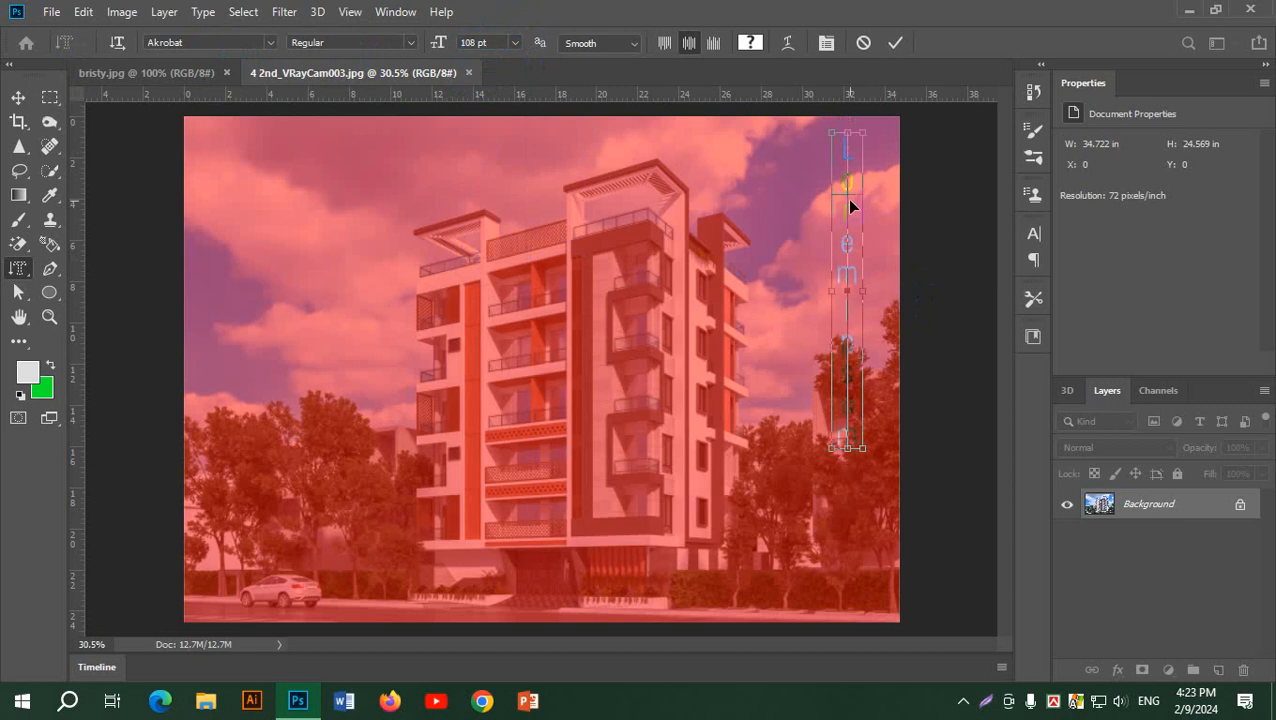
pyautogui.hotkey('ctrl', 'a')
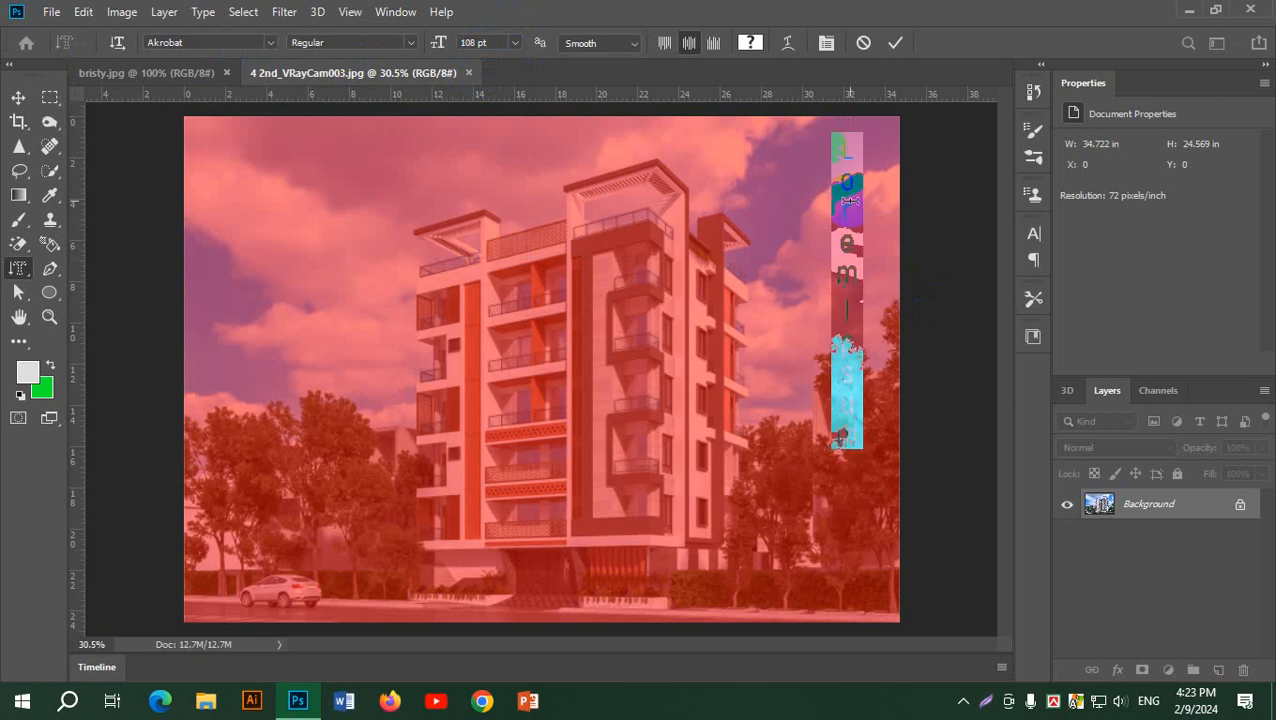
pyautogui.write('BUILDI')
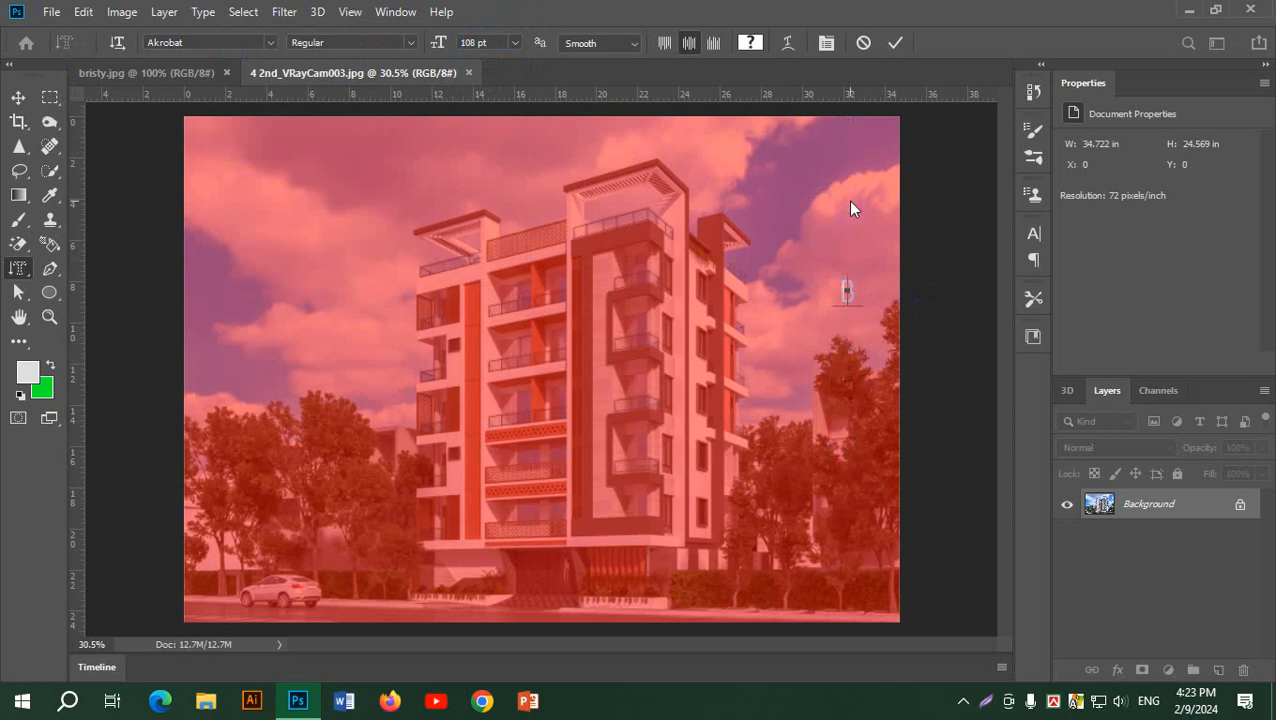
pyautogui.write('NG')
# - Set the whole BUILDING mask text to ExtraBold at 148 pt and commit it as a selection
pyautogui.hotkey('ctrl', 'a')
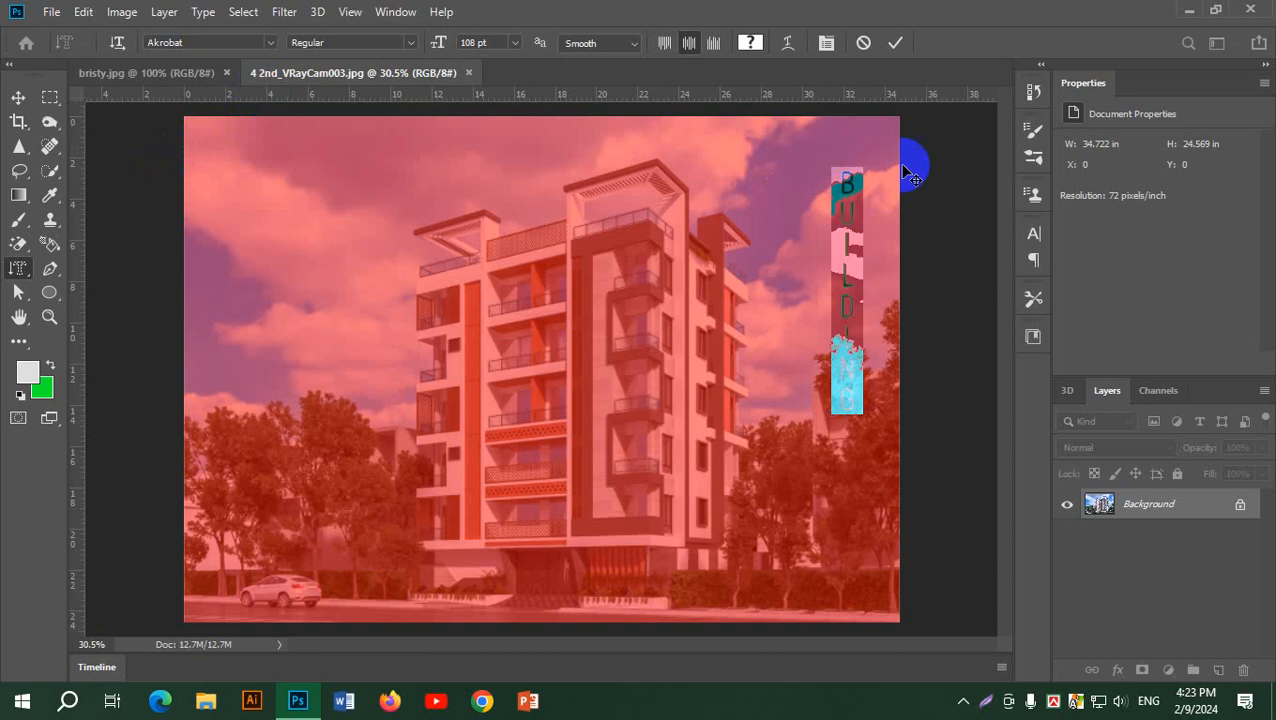
pyautogui.click(355, 42)
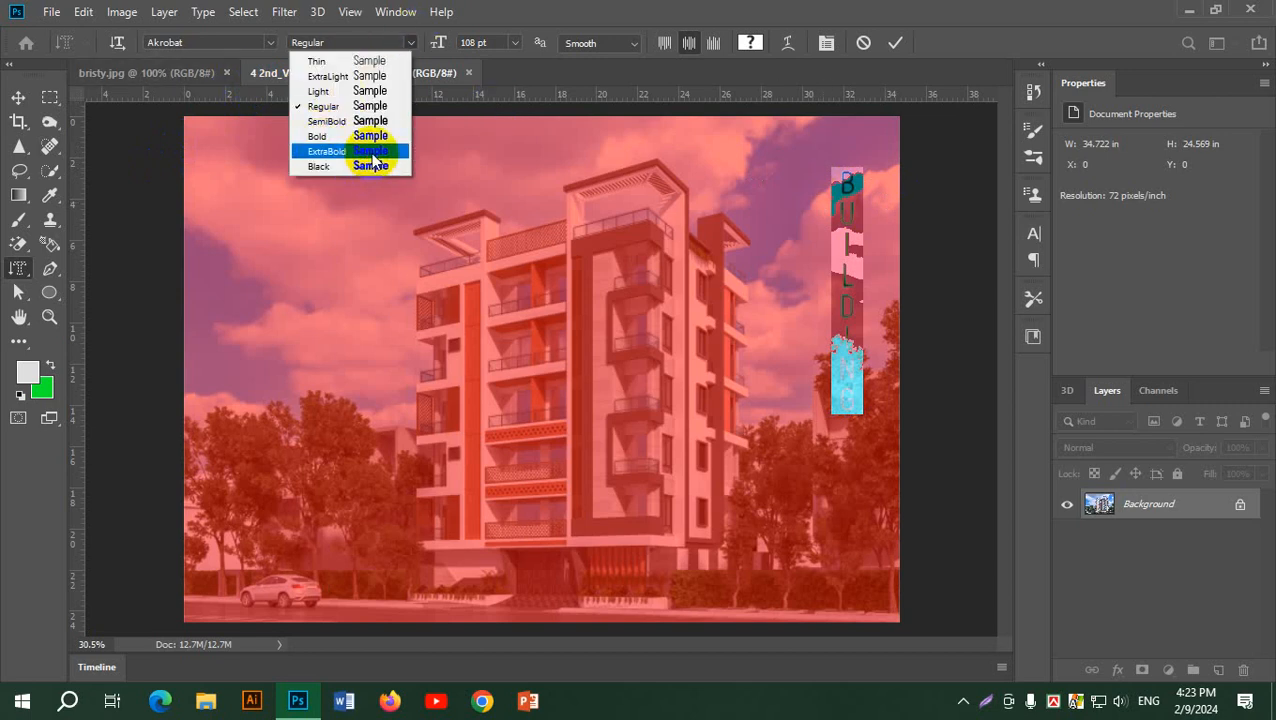
pyautogui.click(330, 151)
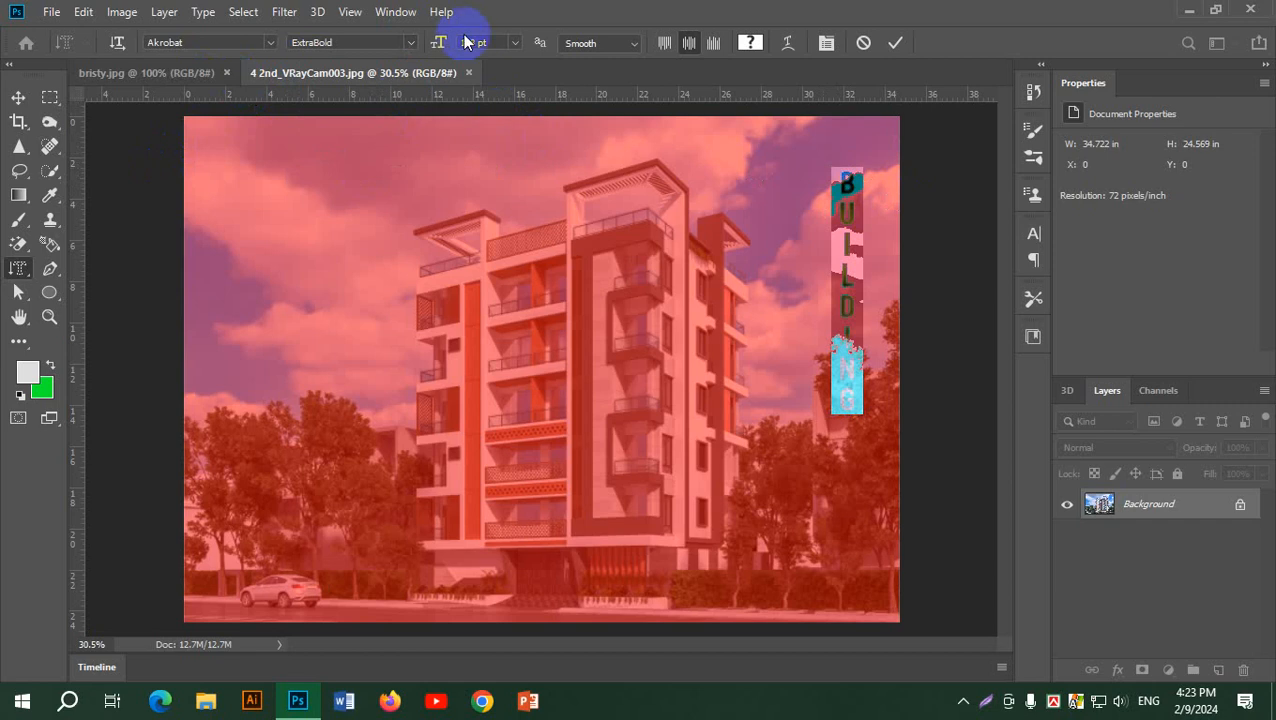
pyautogui.hotkey('shift', 'Up')
pyautogui.hotkey('shift', 'Up')
pyautogui.hotkey('shift', 'Up')
pyautogui.hotkey('shift', 'Up')
pyautogui.hotkey('shift', 'Up')
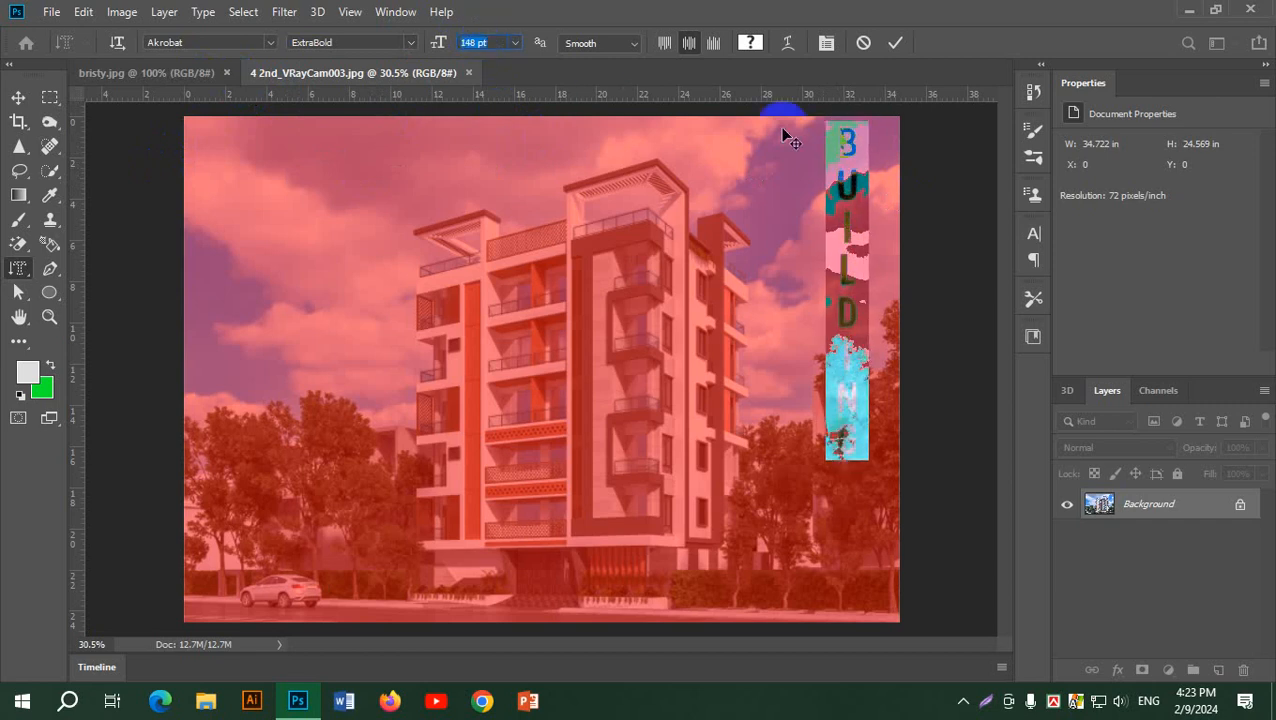
pyautogui.click(900, 42)
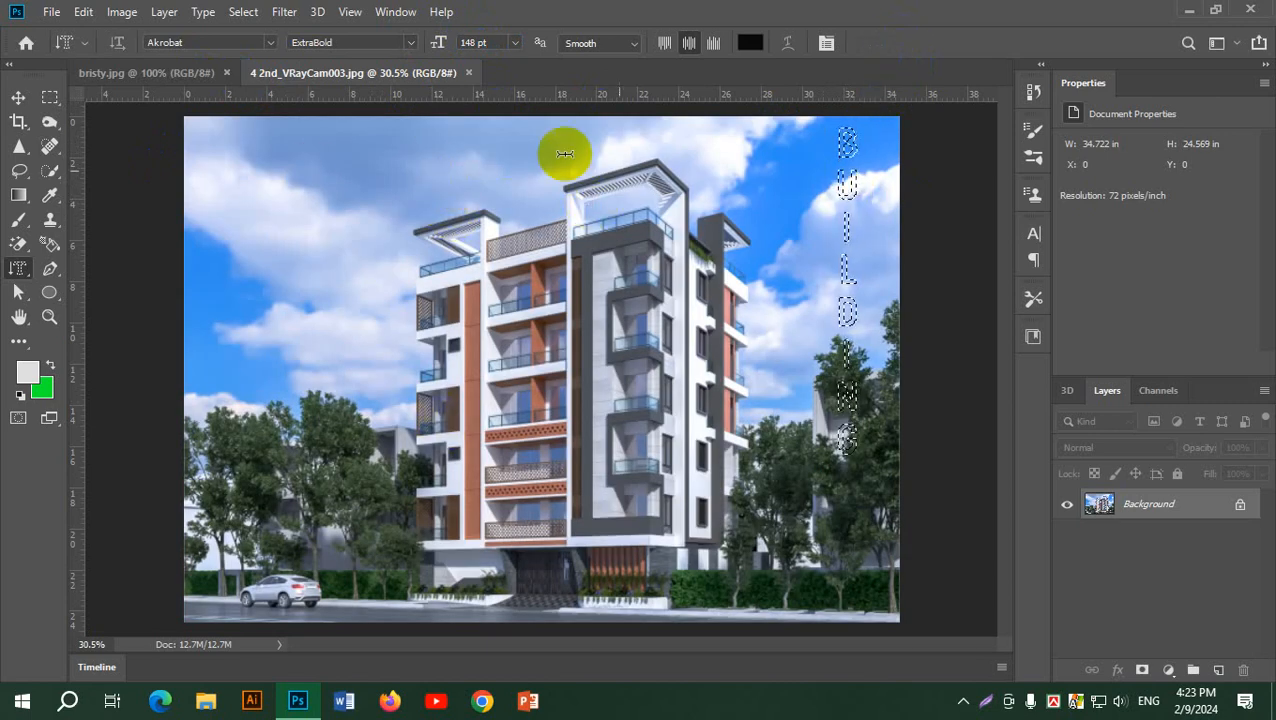
# - Copy the image pixels inside the BUILDING selection and paste them in place on a new layer
pyautogui.click(848, 130)
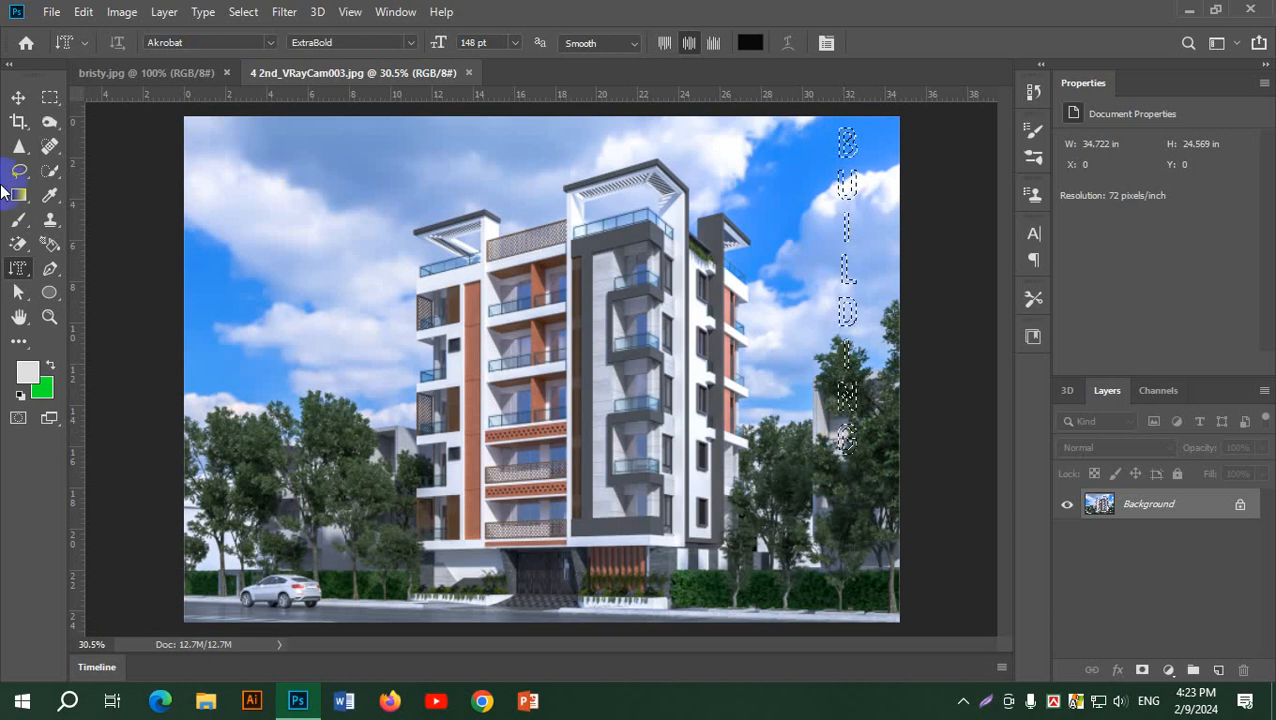
pyautogui.click(84, 11)
pyautogui.click(130, 135)
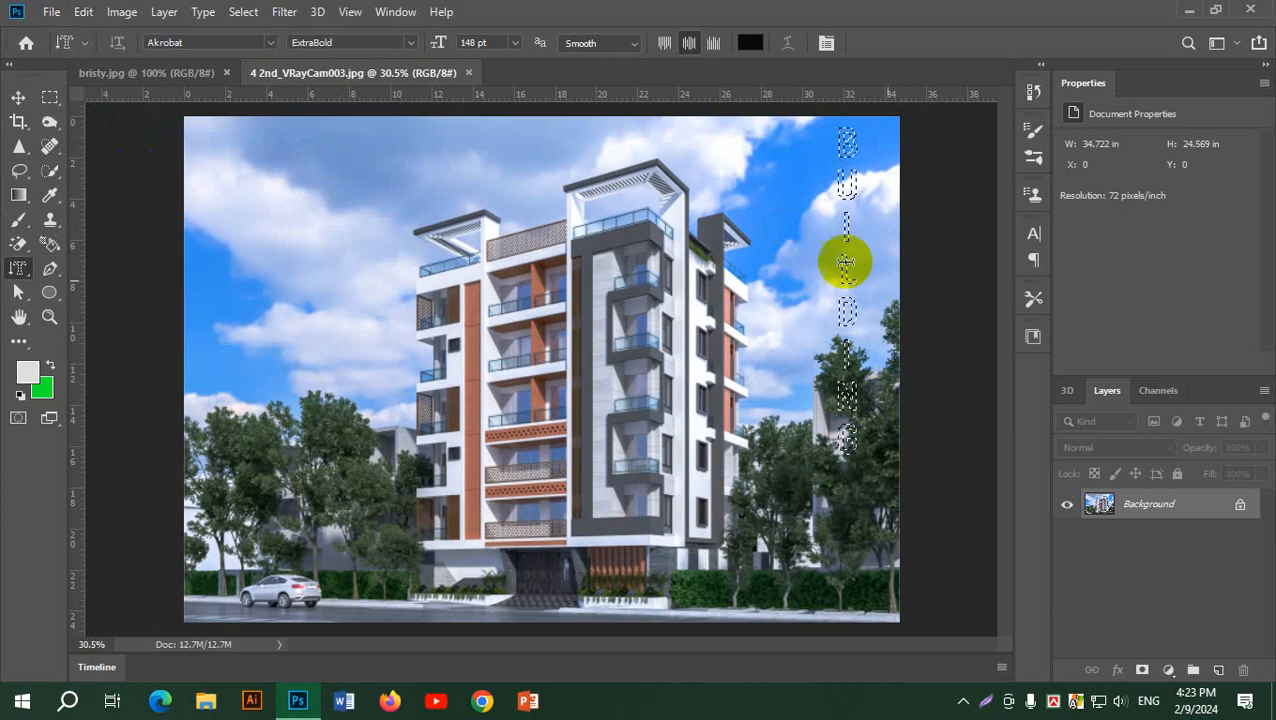
pyautogui.click(84, 12)
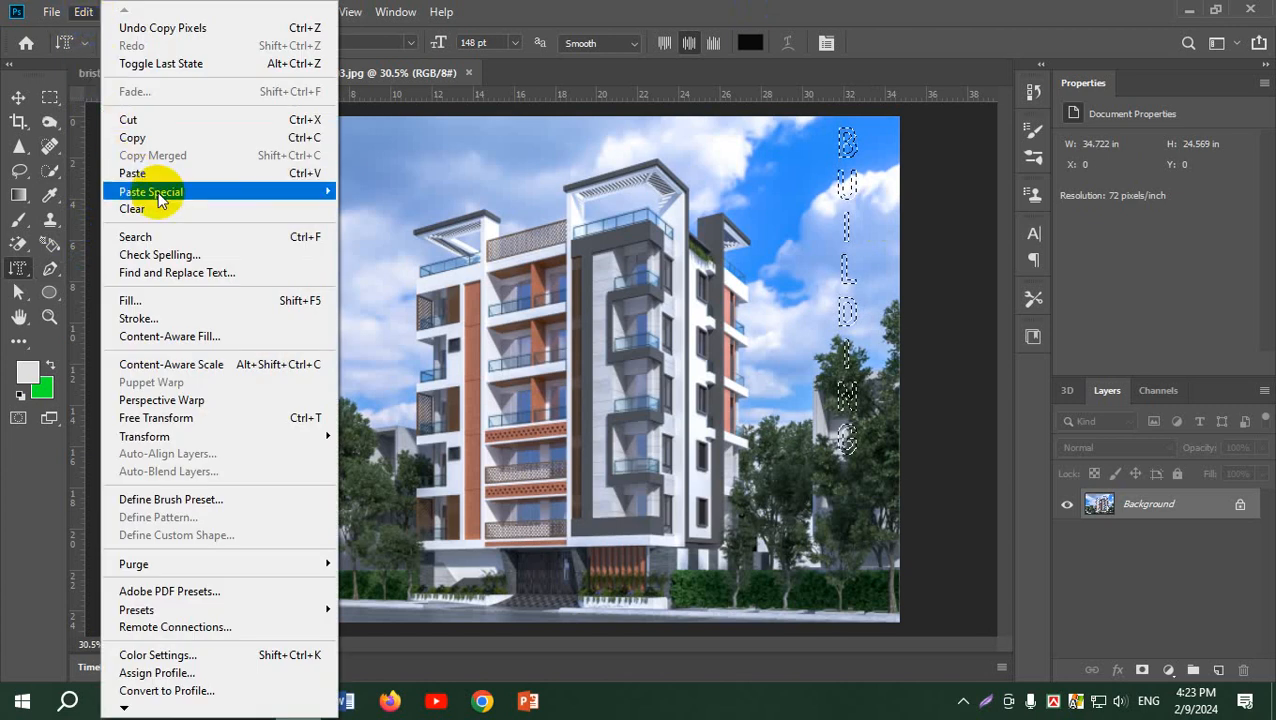
pyautogui.moveTo(168, 193)
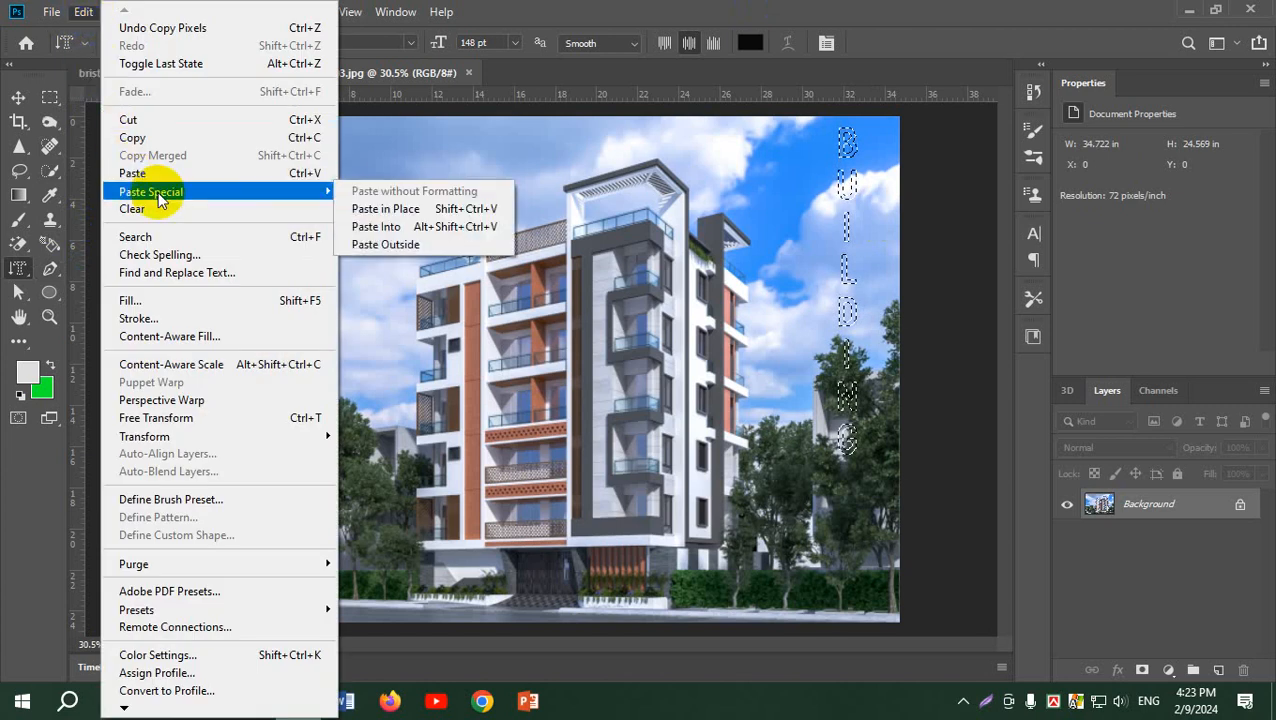
pyautogui.click(471, 208)
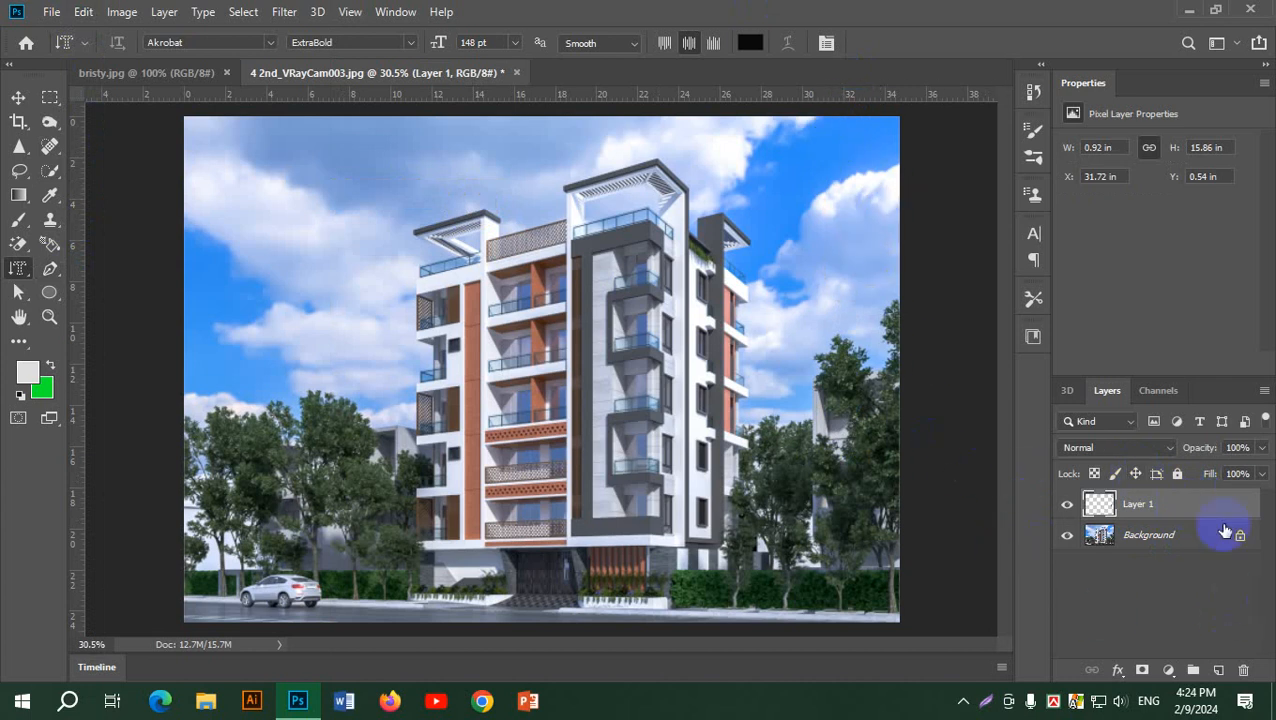
# - Free-transform the pasted BUILDING lettering, moving it beside the building's left edge and widening it to about 185%
pyautogui.click(18, 97)
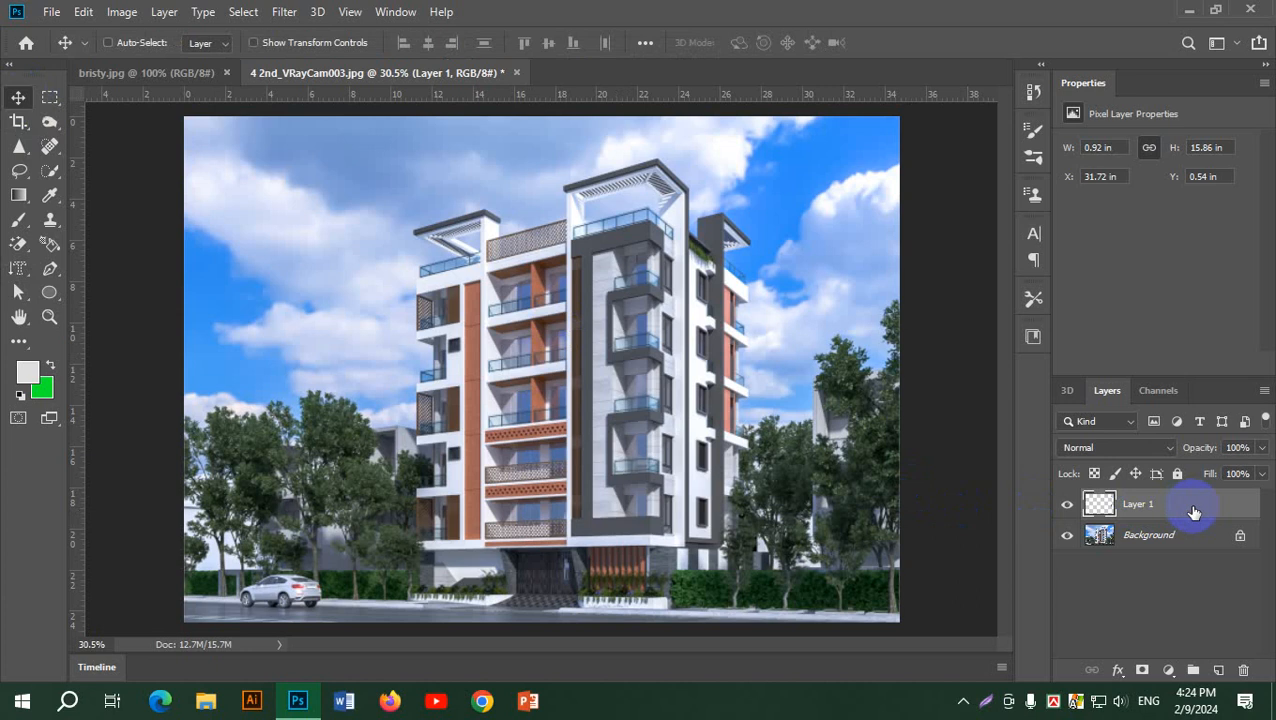
pyautogui.hotkey('ctrl', 't')
pyautogui.moveTo(855, 170); pyautogui.dragTo(395, 180)
pyautogui.moveTo(404, 302)
pyautogui.mouseDown()
pyautogui.moveTo(427, 276)
pyautogui.moveTo(390, 305)
pyautogui.moveTo(413, 305)
pyautogui.mouseUp()
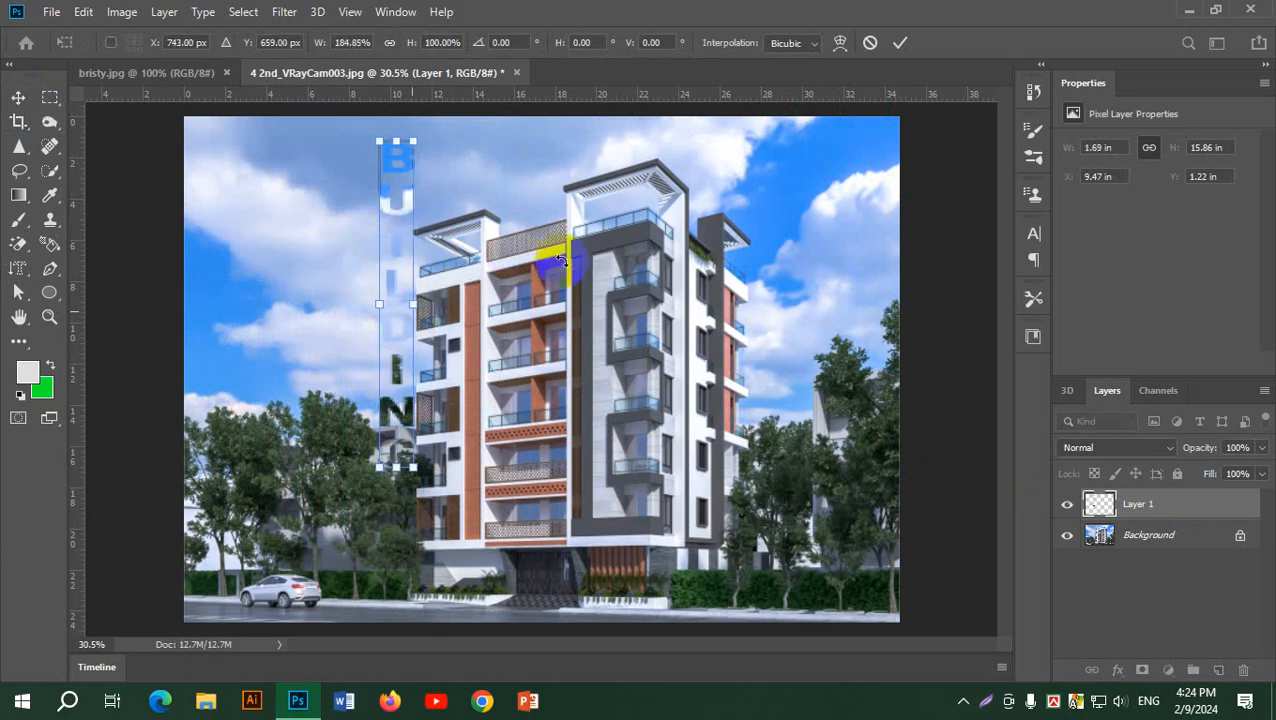
pyautogui.click(899, 43)
# - Move the BUILDING lettering to the sky near the image's left edge, and delete its layer
pyautogui.moveTo(390, 203); pyautogui.dragTo(257, 209)
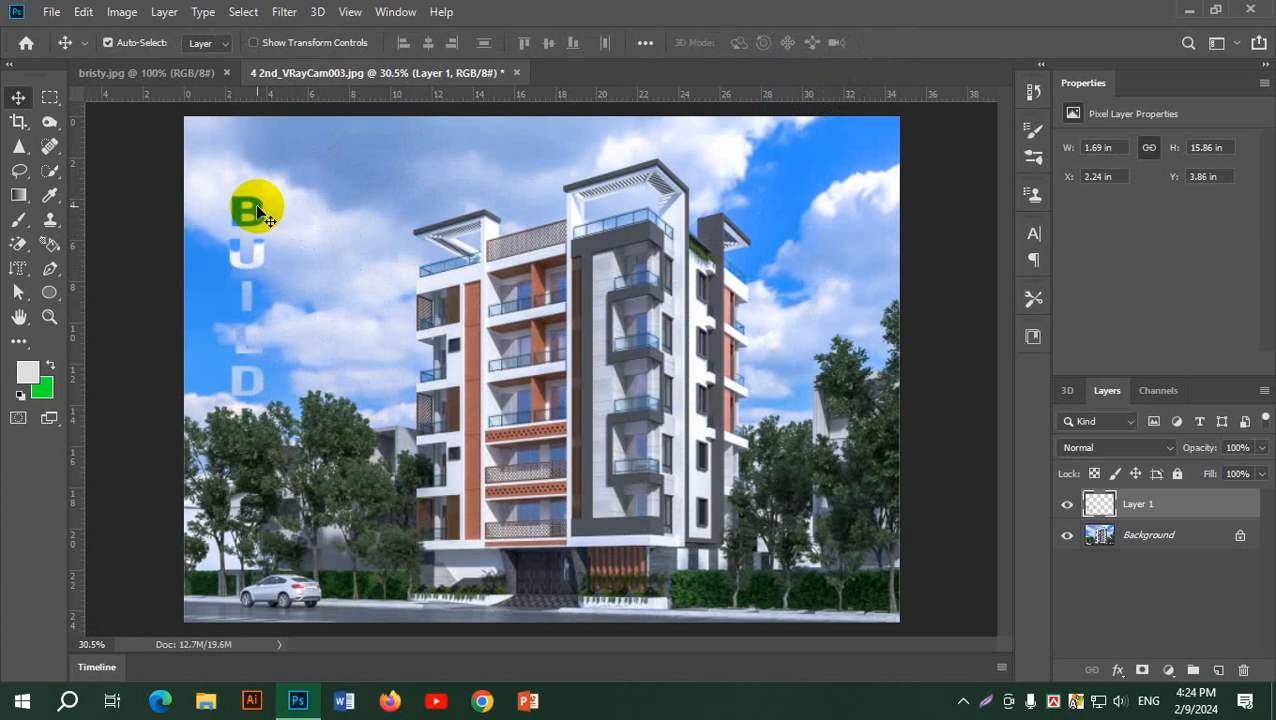
pyautogui.moveTo(236, 276); pyautogui.dragTo(256, 200)
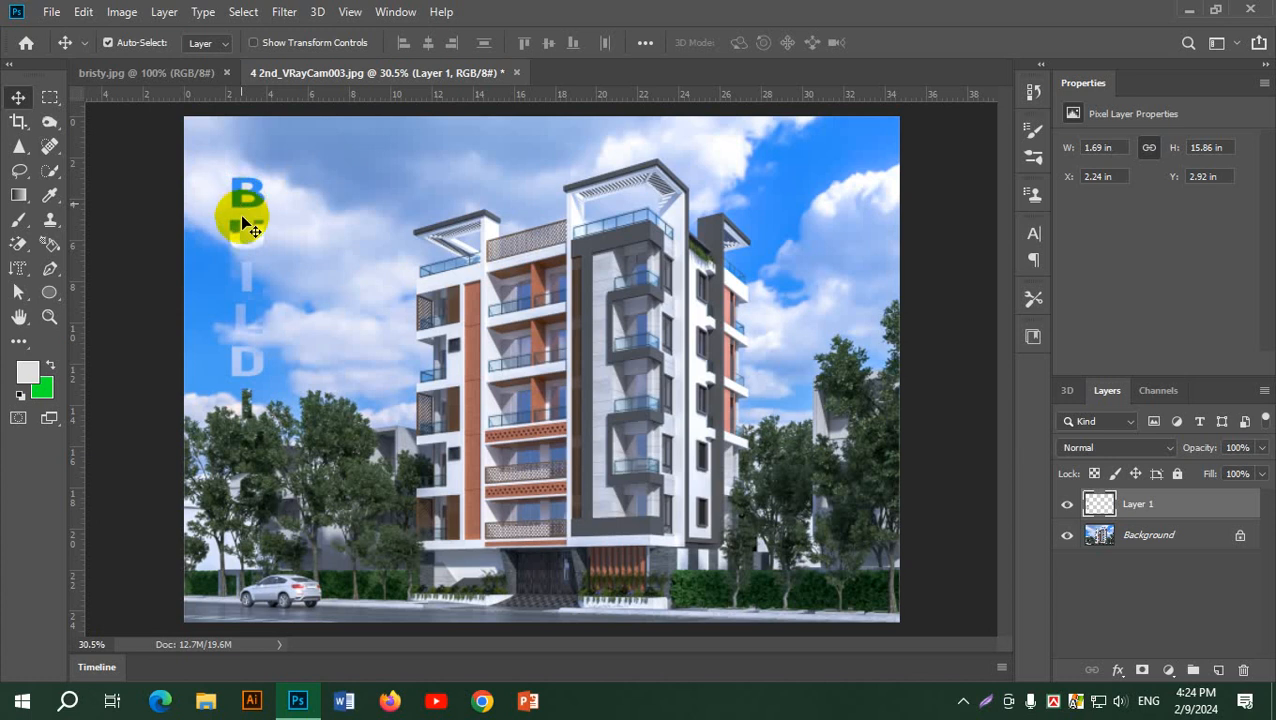
pyautogui.moveTo(1202, 504); pyautogui.dragTo(1244, 670)
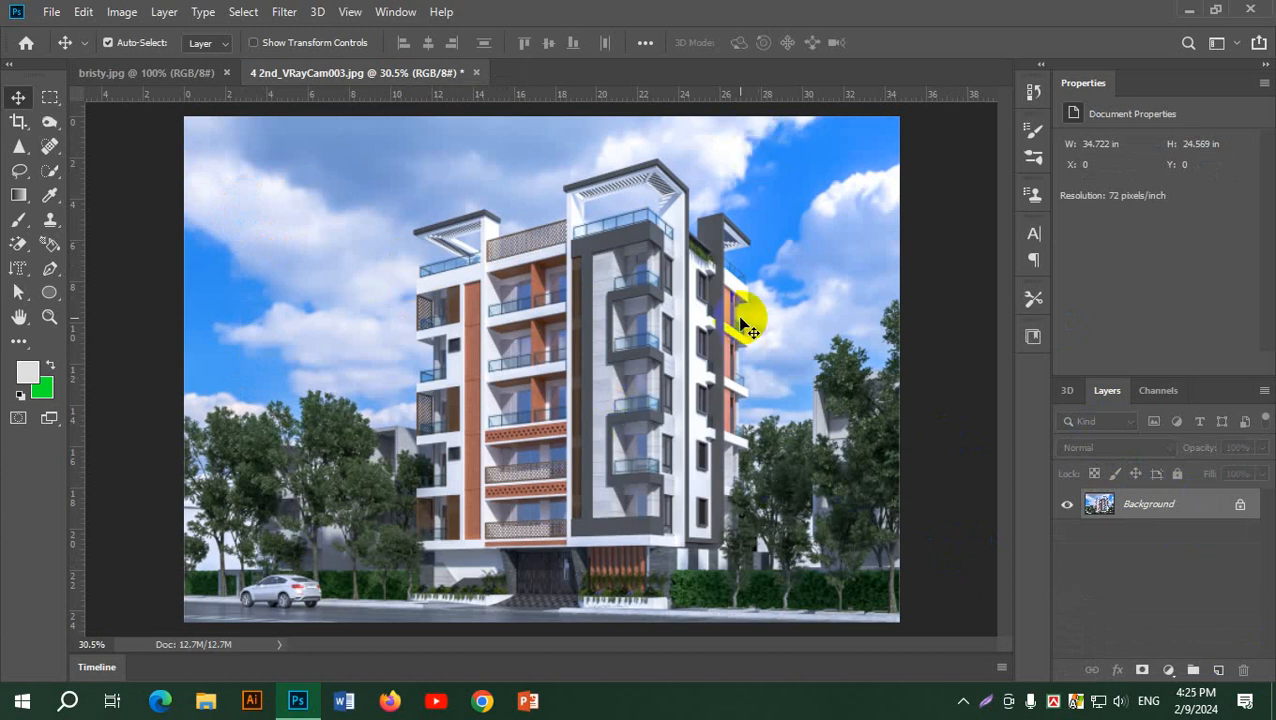
# - Add the horizontal placeholder text "Lorem Ipsum" in the sky left of the building with the Horizontal Type tool
pyautogui.click(19, 268)
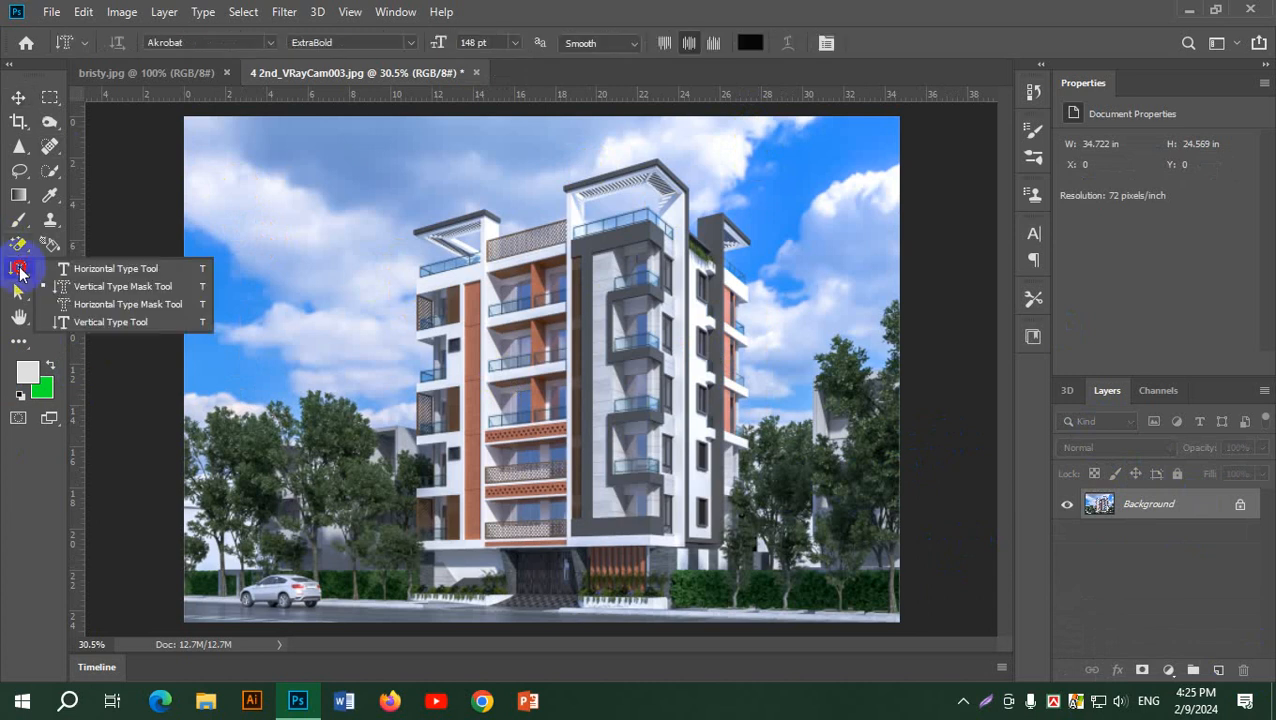
pyautogui.click(95, 268)
pyautogui.click(313, 210)
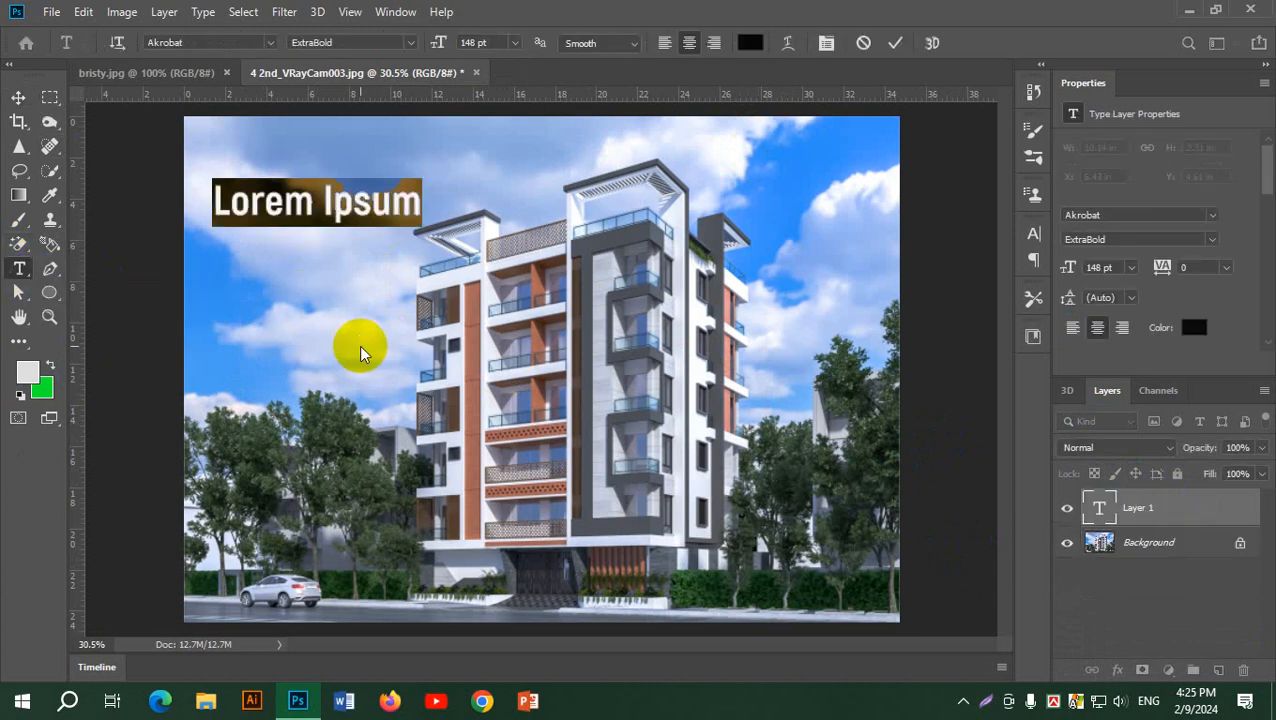
pyautogui.click(14, 96)
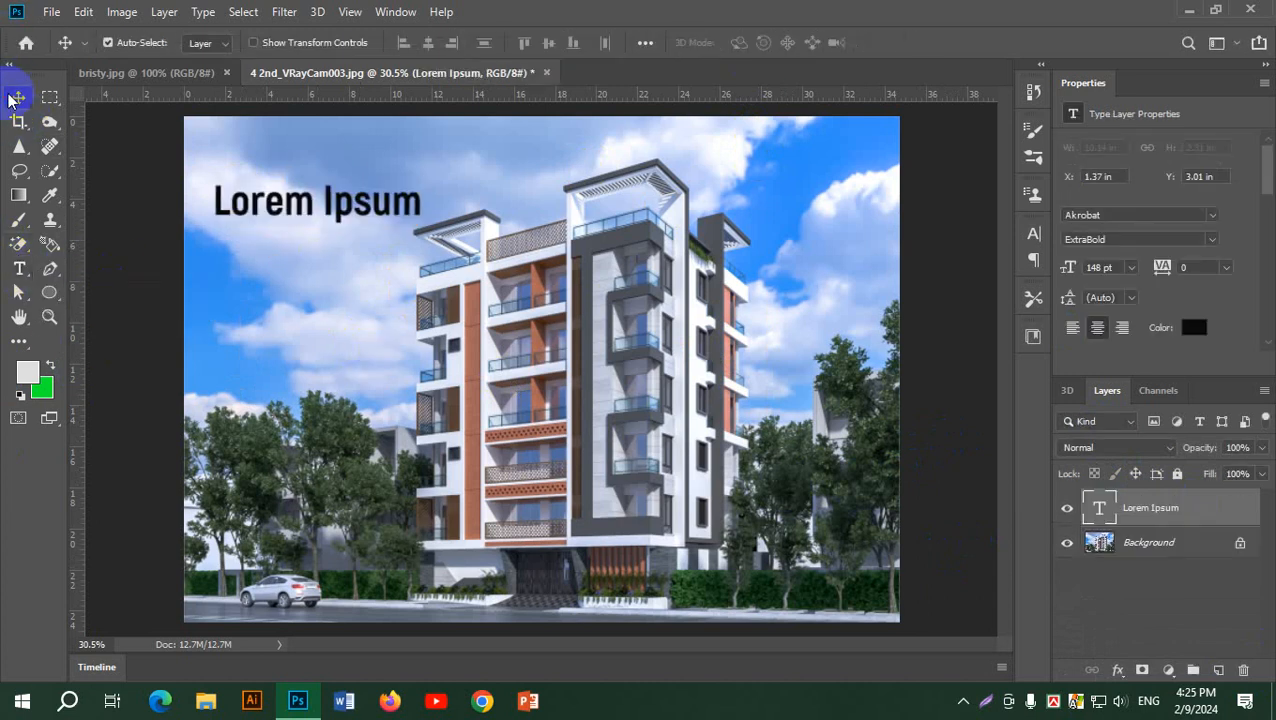
# - Shift the horizontal Lorem Ipsum text slightly up and right in the sky, and delete its layer
pyautogui.moveTo(352, 222); pyautogui.dragTo(376, 199)
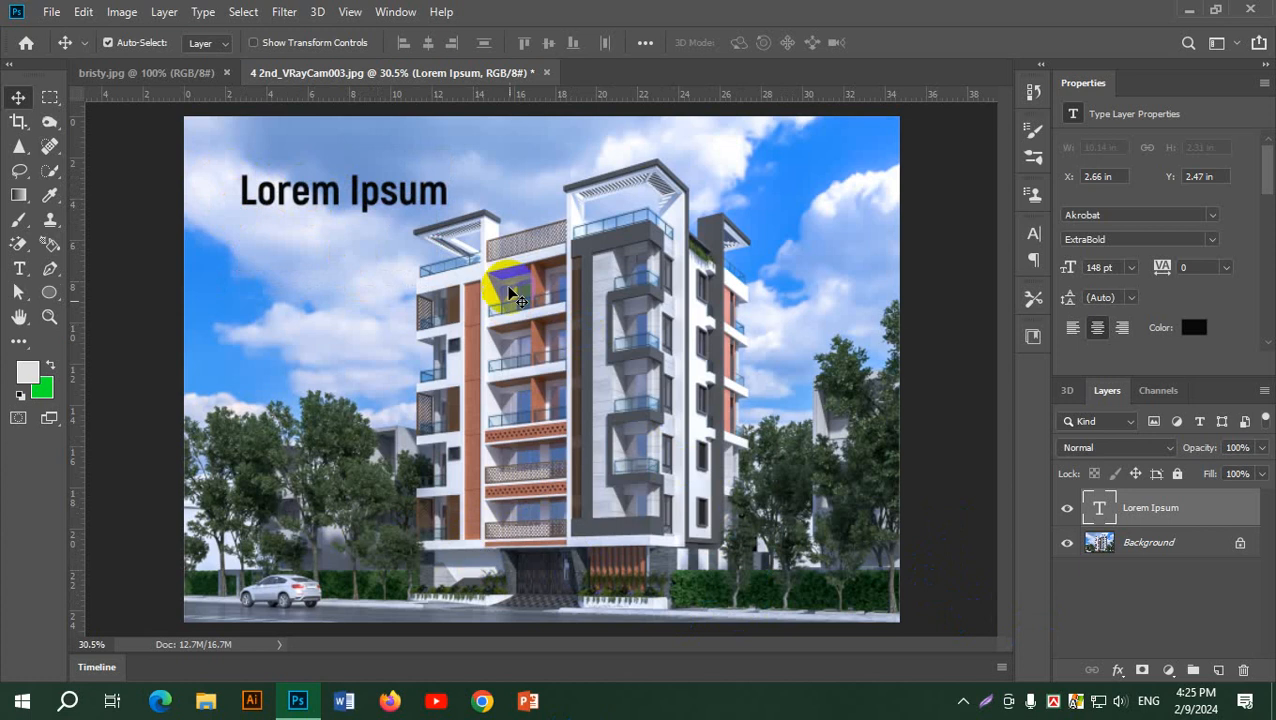
pyautogui.moveTo(373, 197); pyautogui.dragTo(388, 198)
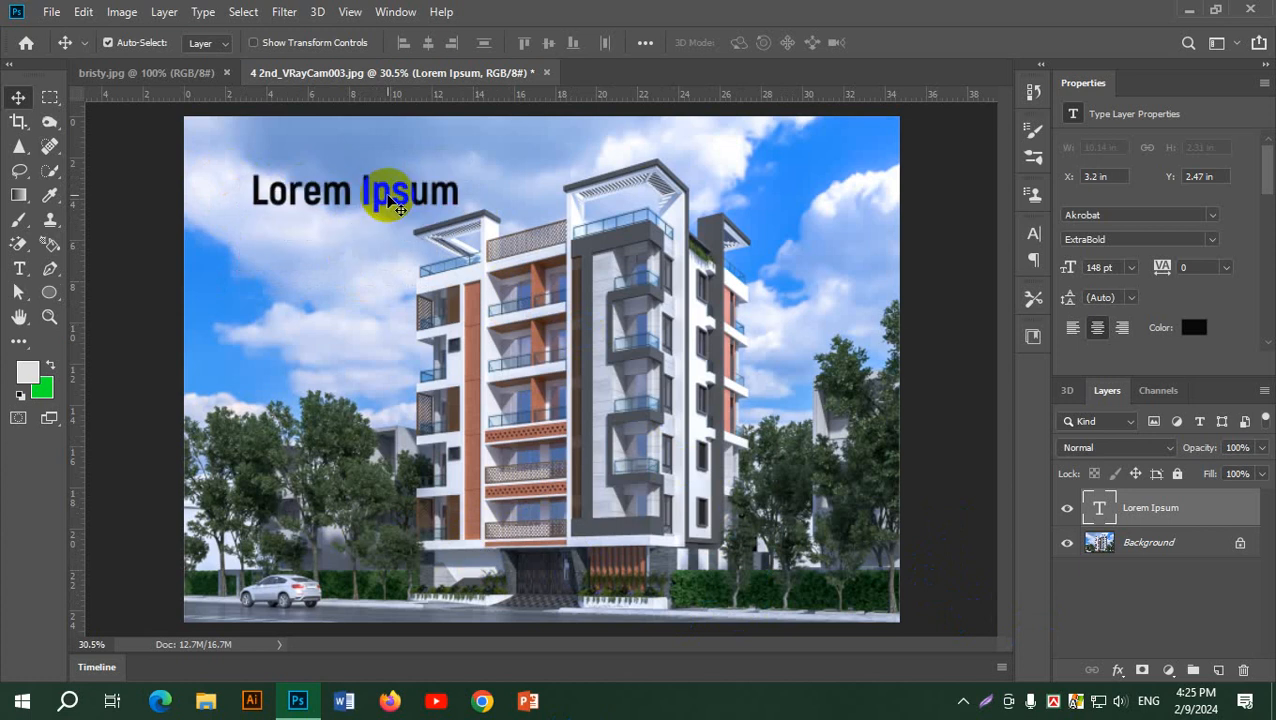
pyautogui.press('Delete')
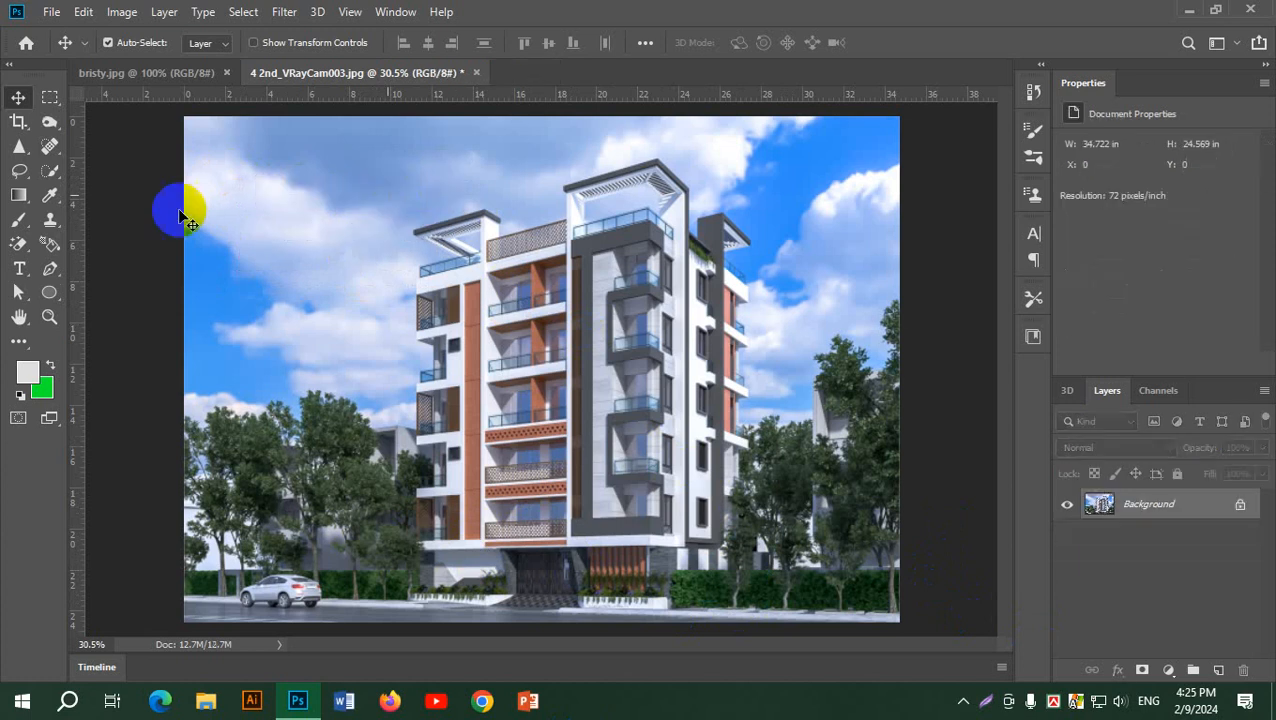
# - Place the horizontal type mask text "Lorem Ipsum" over the trees left of the building with the Horizontal Type Mask tool
pyautogui.click(18, 268)
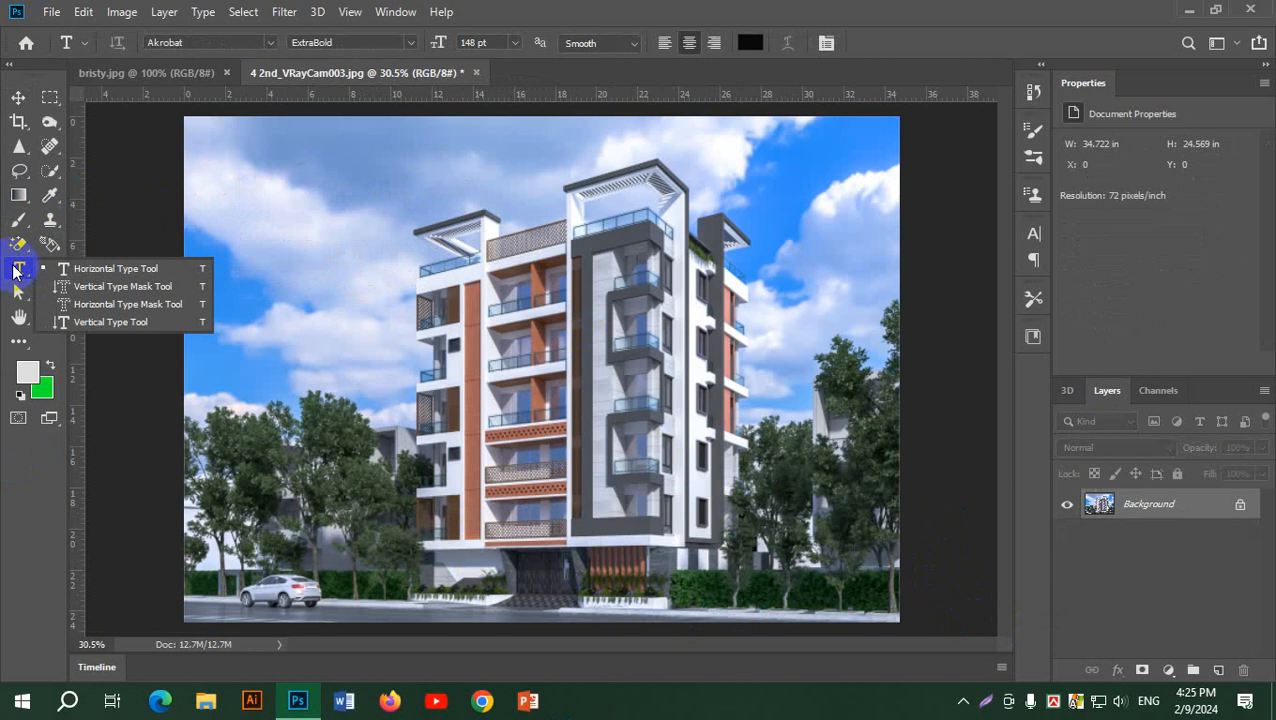
pyautogui.click(137, 303)
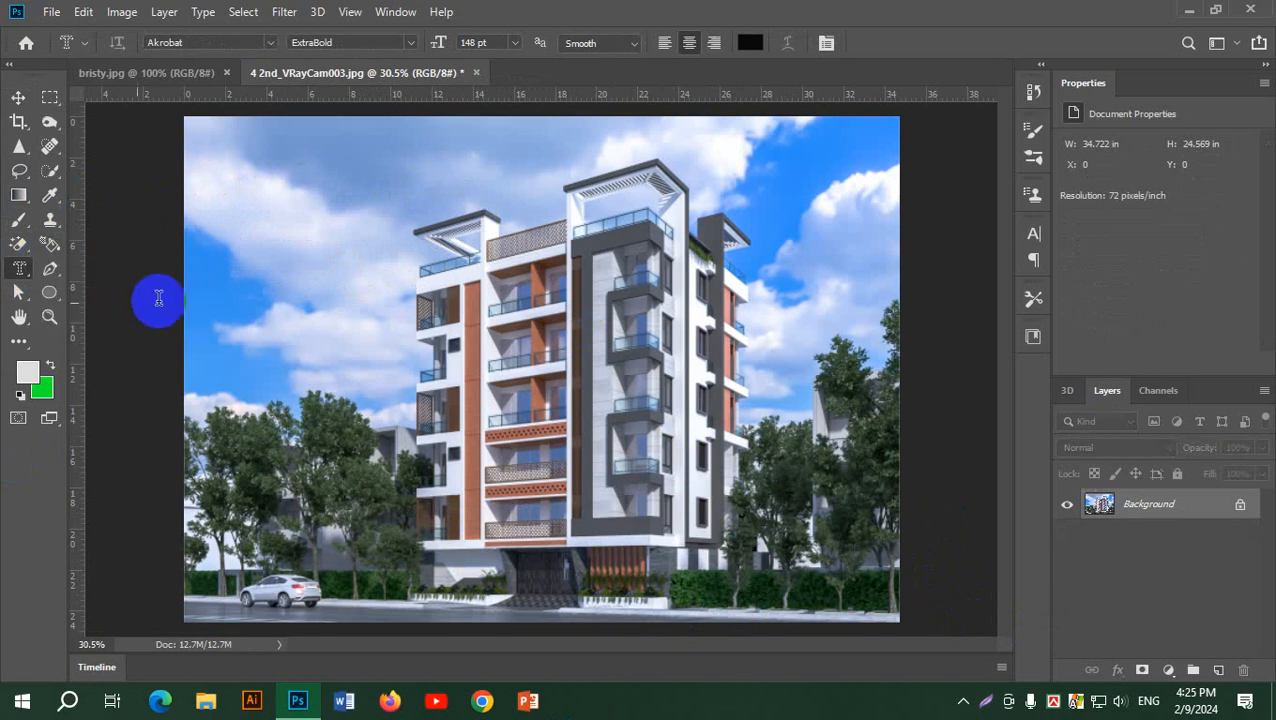
pyautogui.click(325, 498)
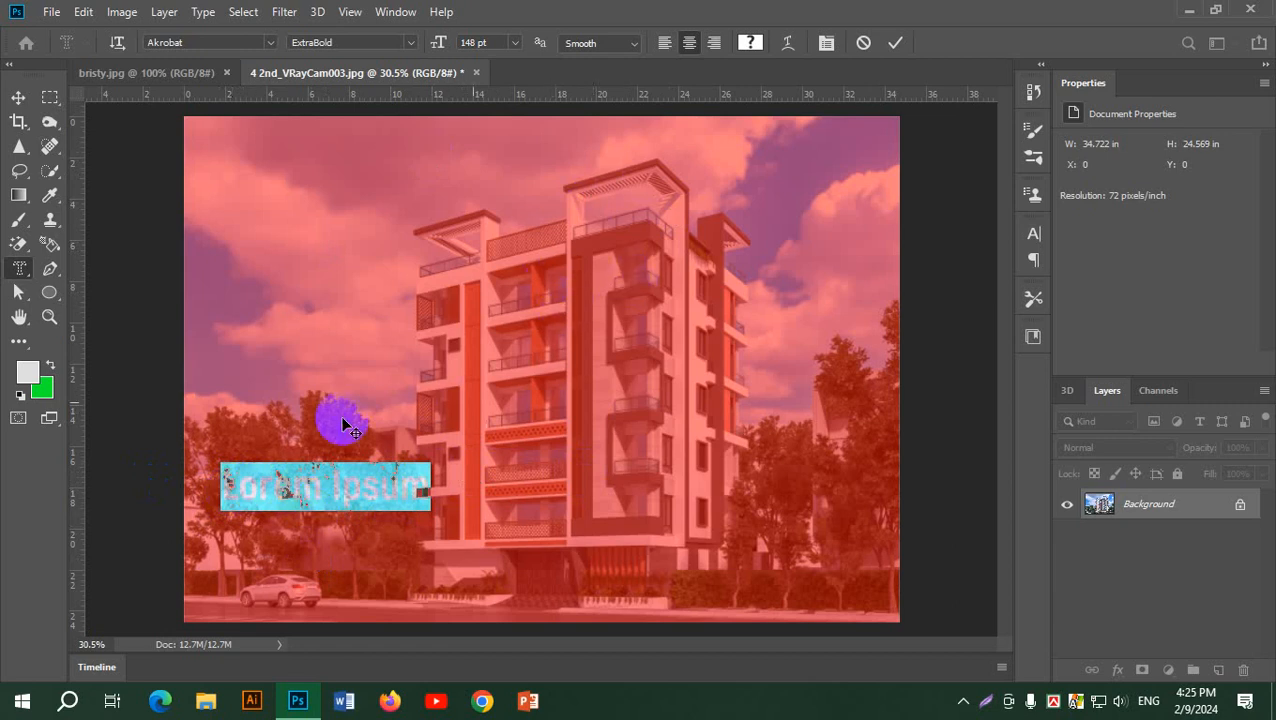
# - Set the Lorem Ipsum mask text size to 198 pt and commit it as a selection over the trees
pyautogui.click(307, 489)
pyautogui.moveTo(307, 489); pyautogui.dragTo(339, 493)
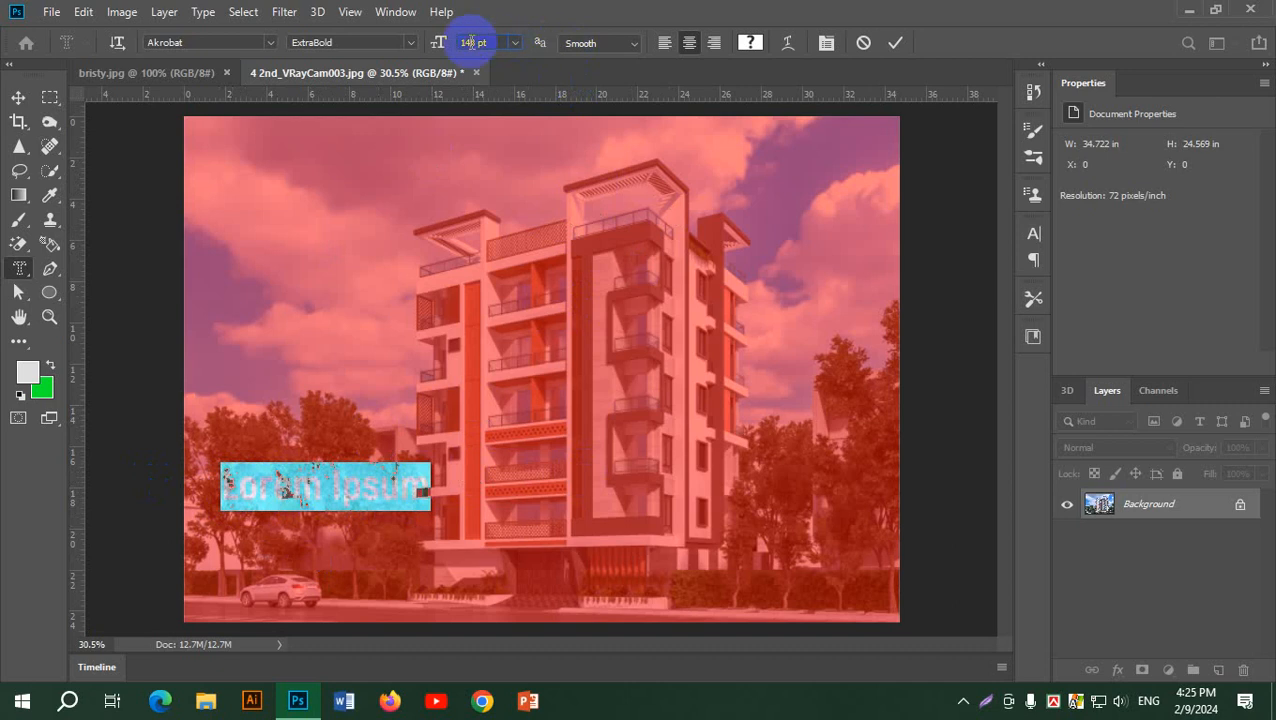
pyautogui.scroll(20, 472, 42)
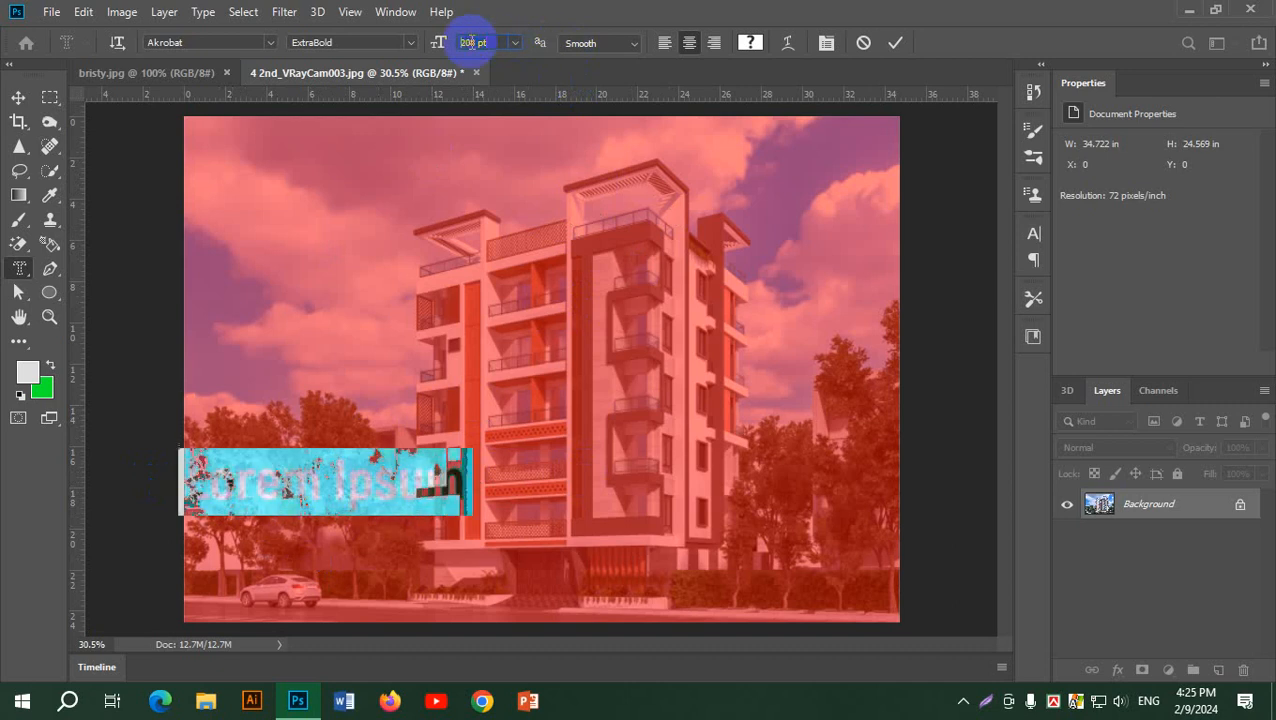
pyautogui.scroll(-5, 472, 42)
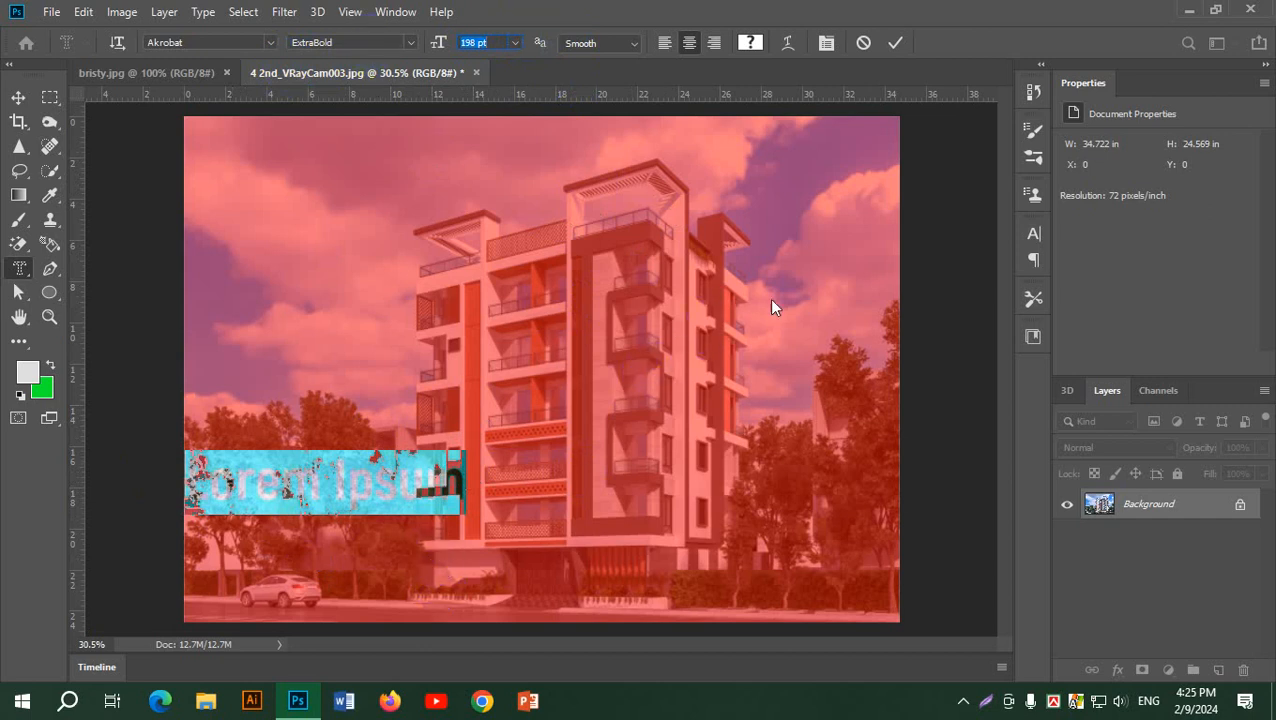
pyautogui.click(889, 43)
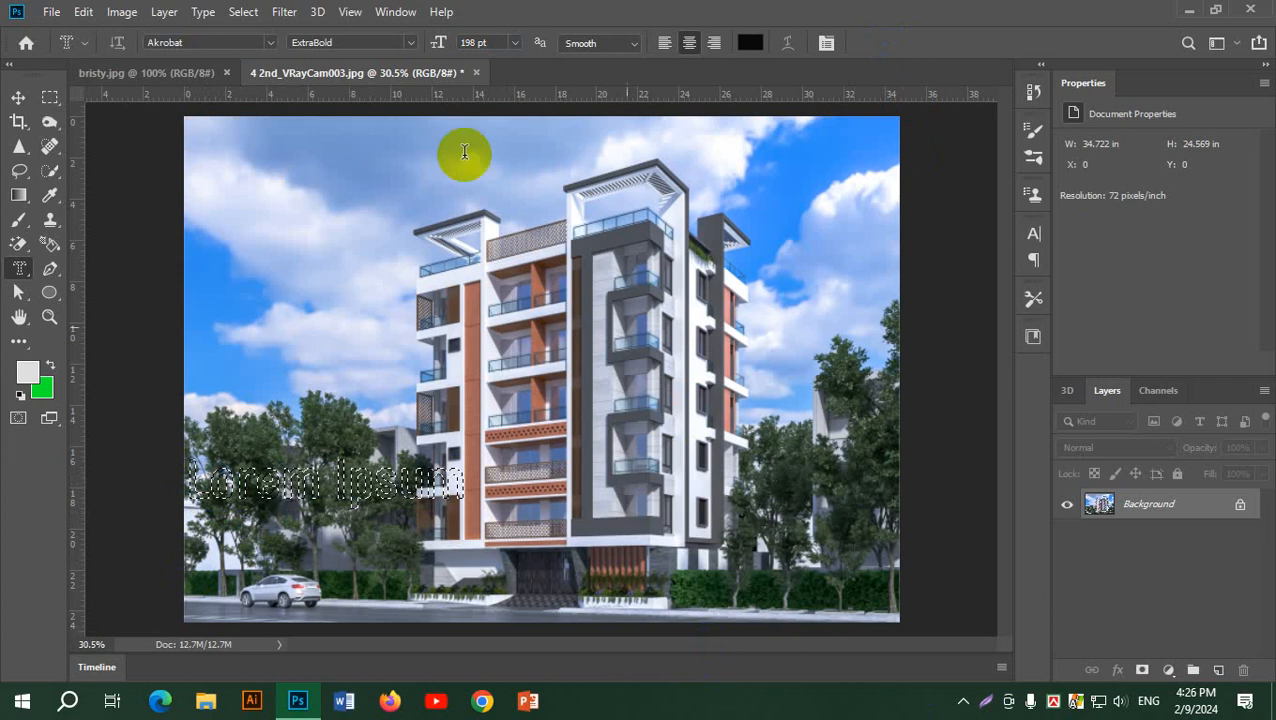
# - Copy the image area inside the Lorem Ipsum selection and paste it in place on a new layer
pyautogui.click(83, 12)
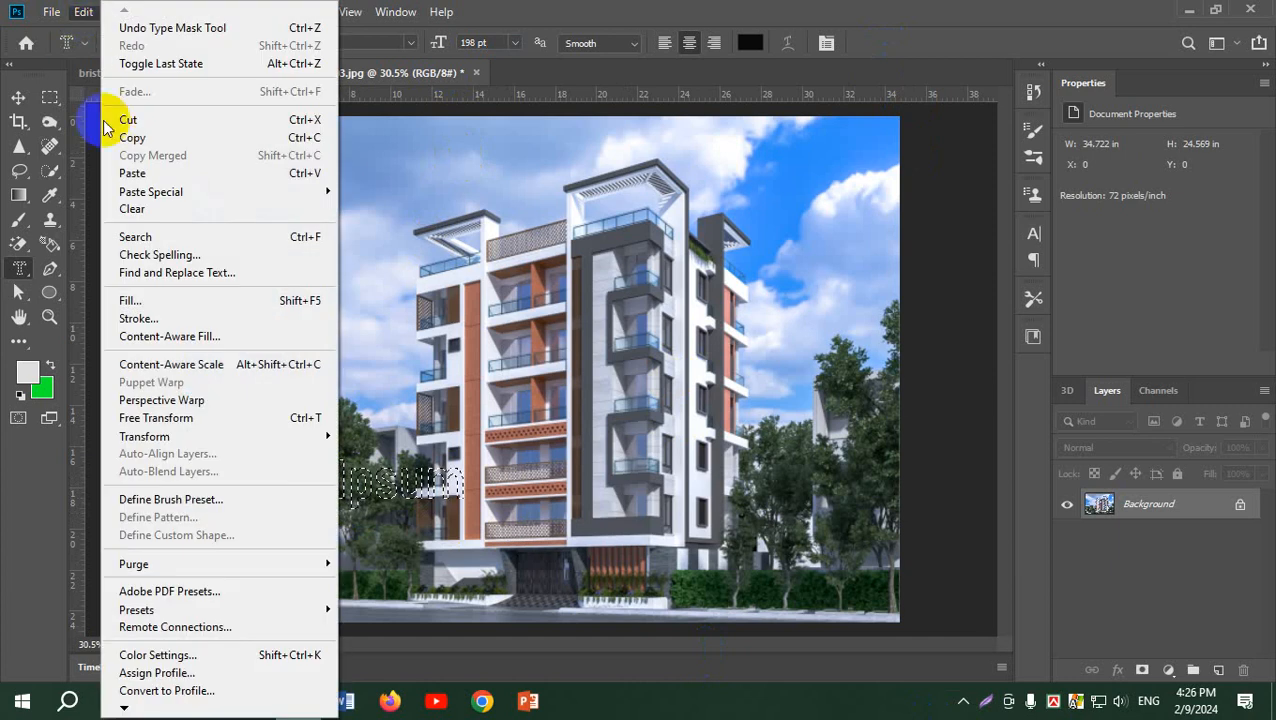
pyautogui.click(125, 136)
pyautogui.click(80, 14)
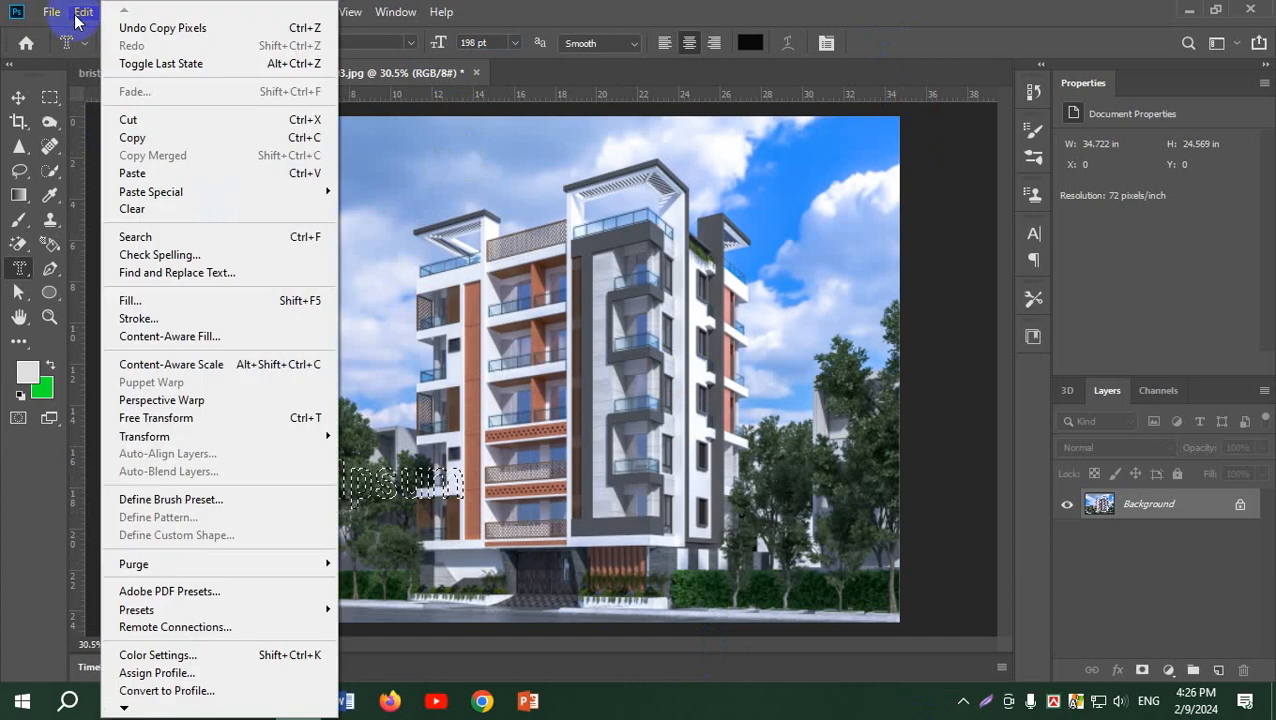
pyautogui.moveTo(162, 191)
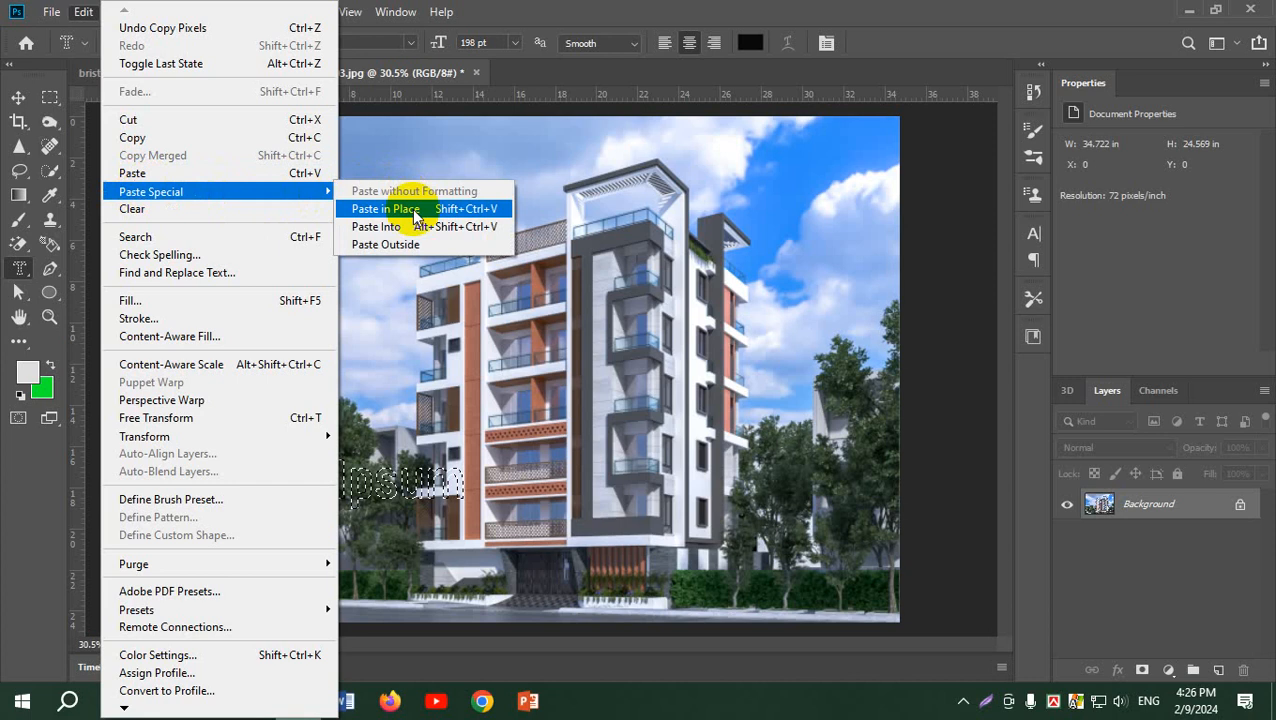
pyautogui.click(418, 212)
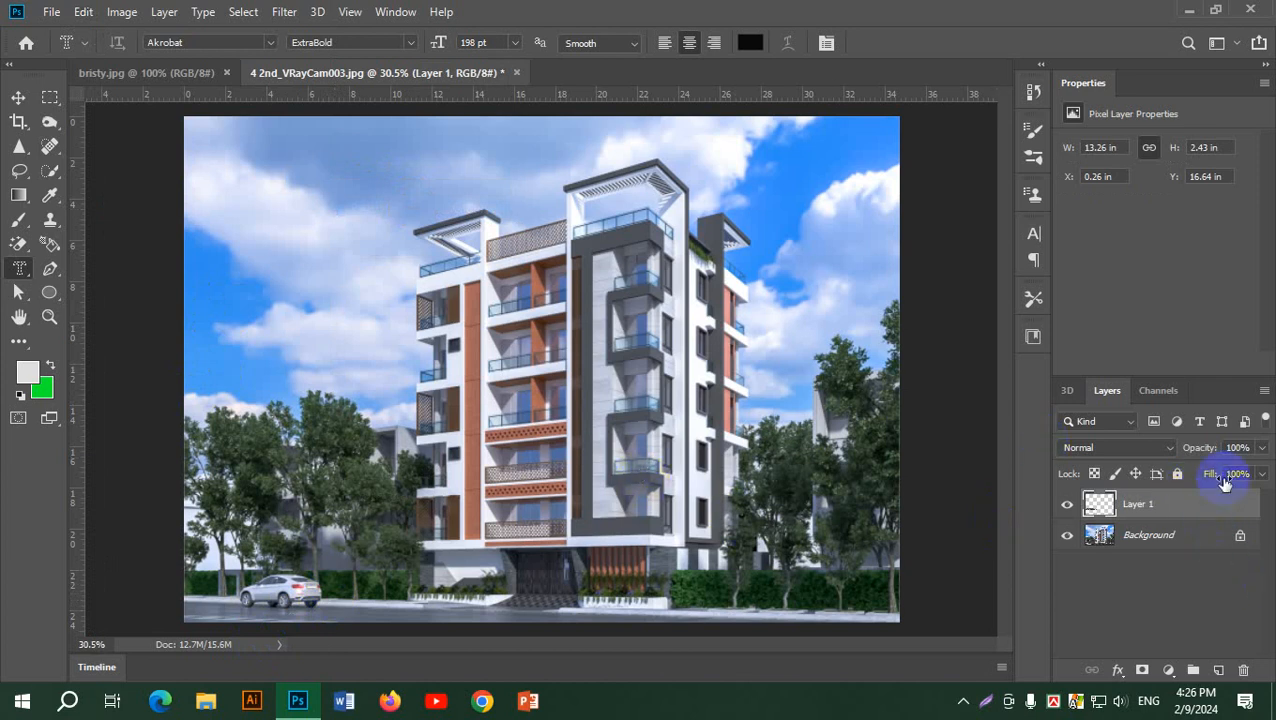
# - Free-transform the pasted Lorem Ipsum lettering, moving it up into the sky above the building's left wing
pyautogui.hotkey('ctrl', 't')
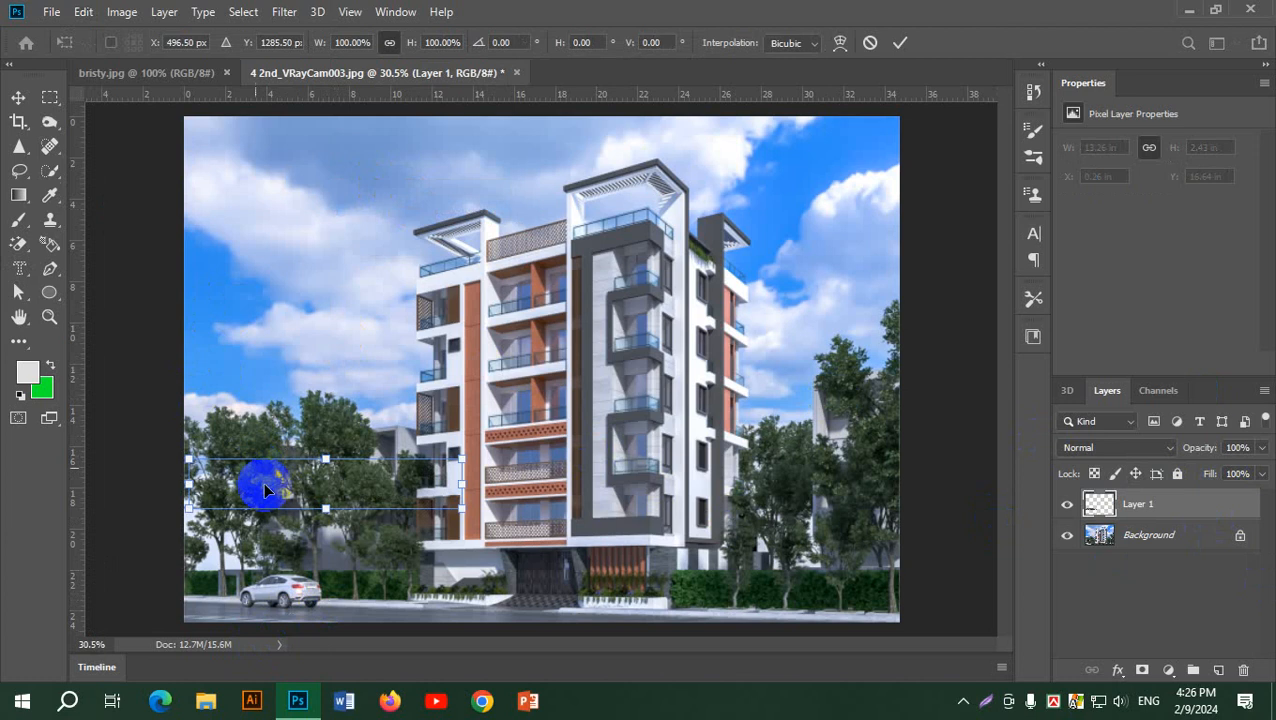
pyautogui.moveTo(366, 488); pyautogui.dragTo(400, 174)
pyautogui.click(903, 40)
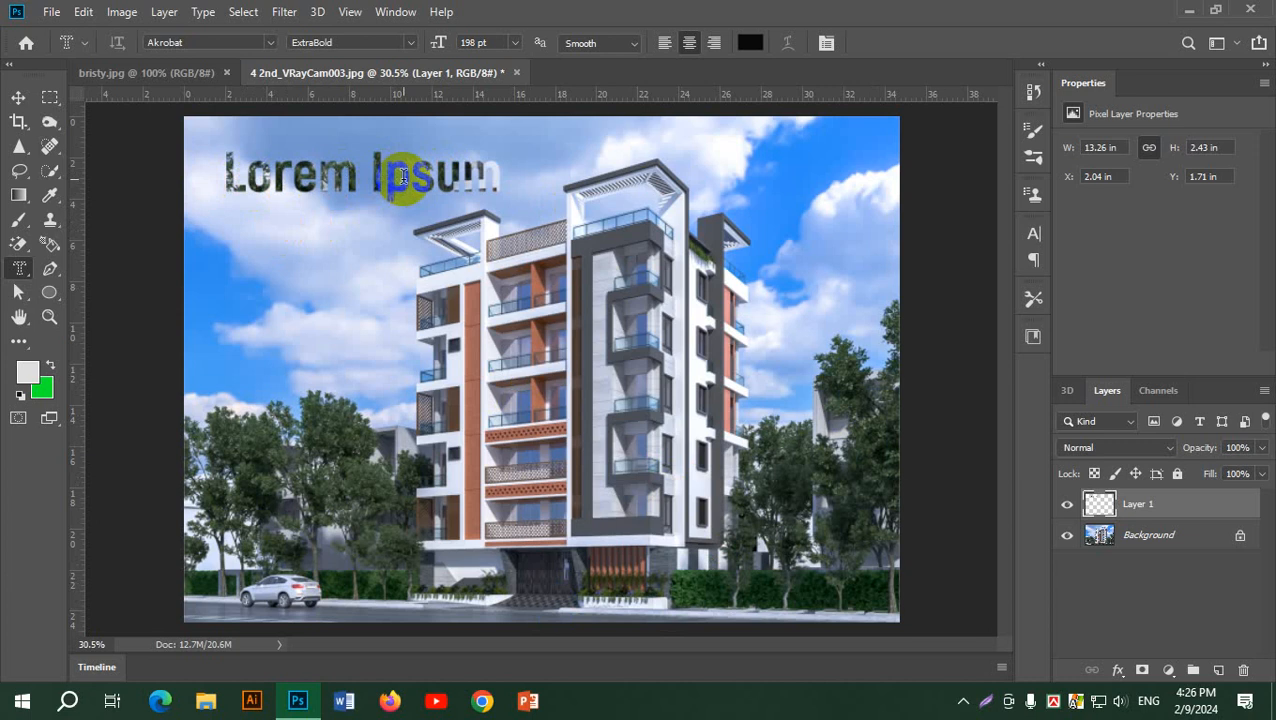
# - Shift the image-filled Lorem Ipsum lettering slightly down and right in the sky, and delete its layer
pyautogui.click(18, 97)
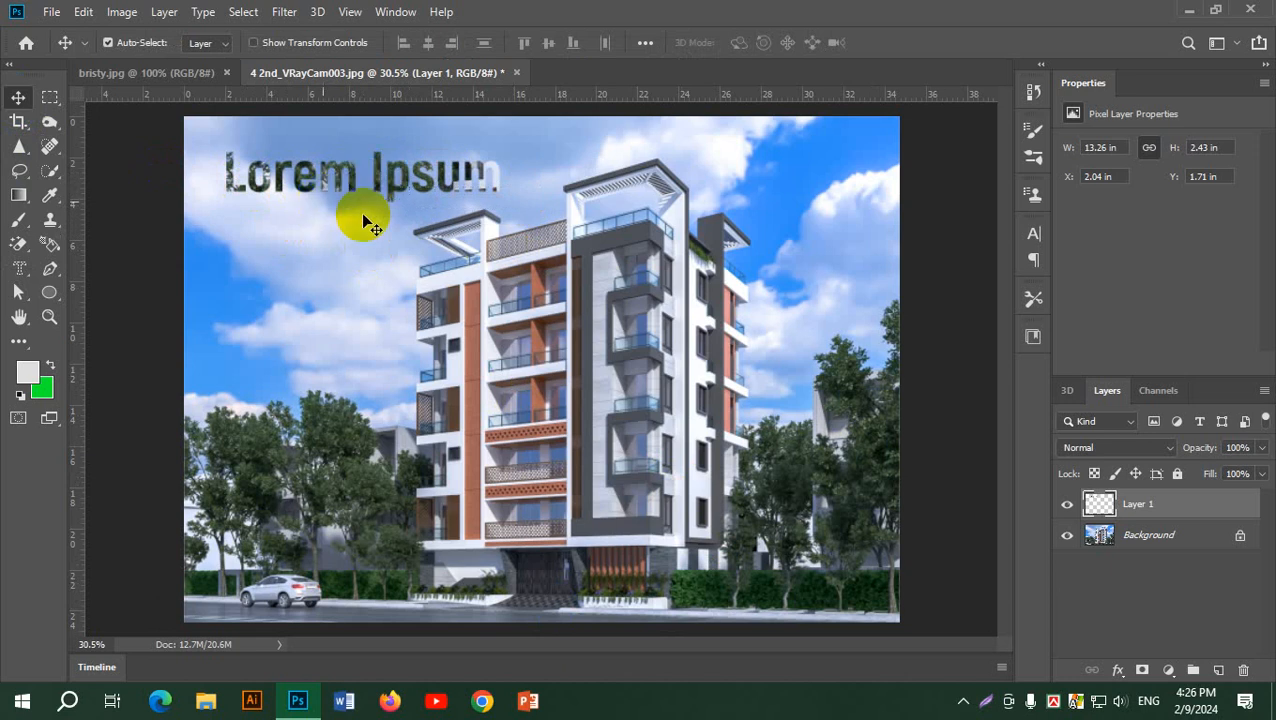
pyautogui.moveTo(410, 180); pyautogui.dragTo(438, 199)
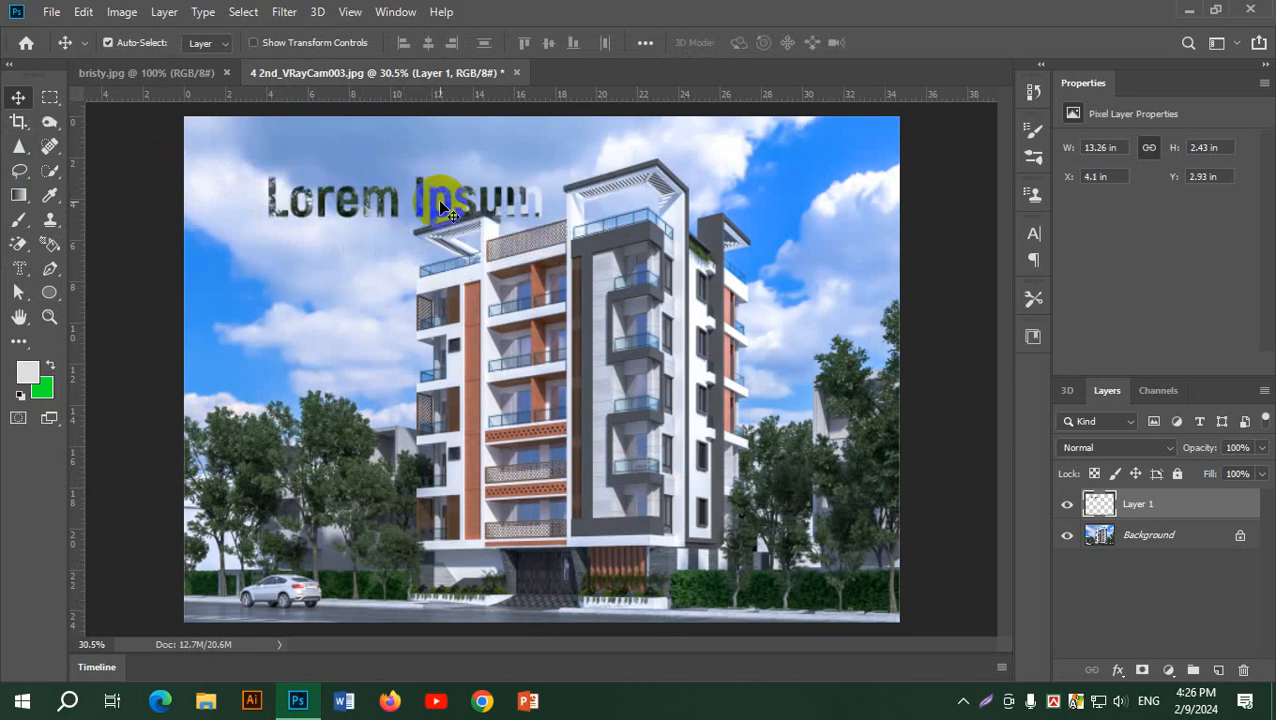
pyautogui.press('Delete')
# - Close the building photo without saving its changes, and close the portrait photo
pyautogui.click(475, 73)
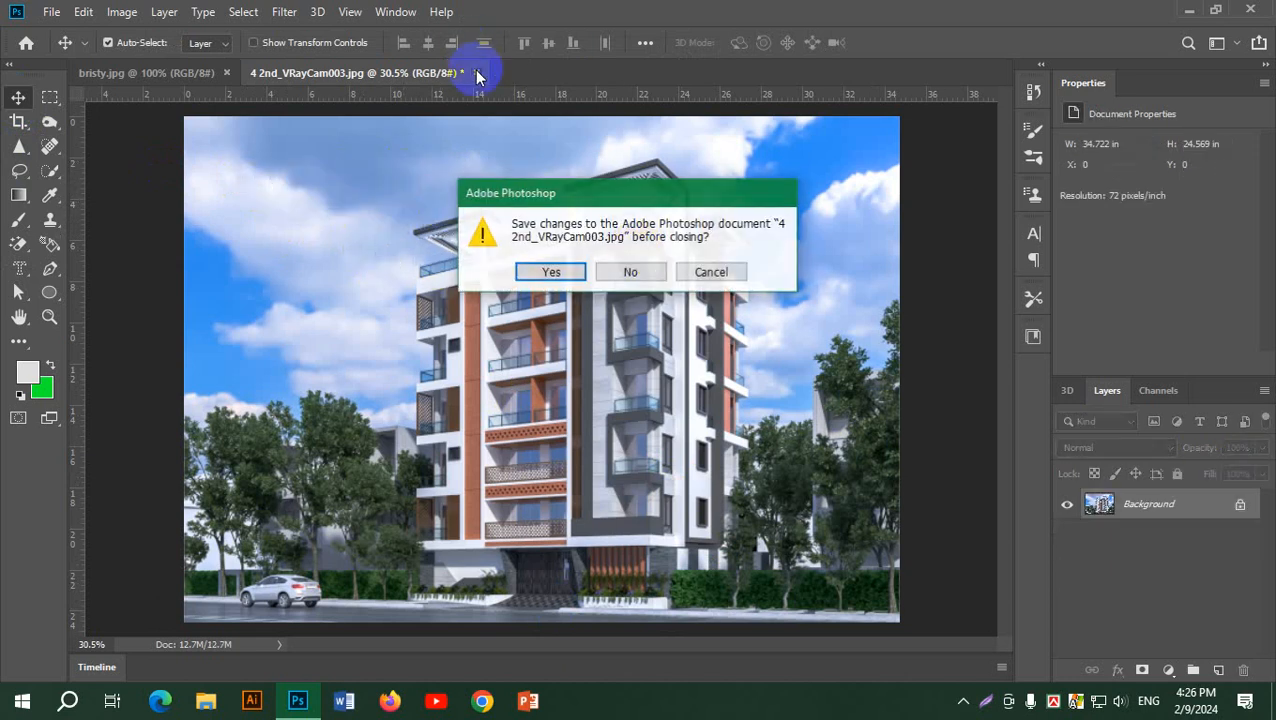
pyautogui.click(633, 270)
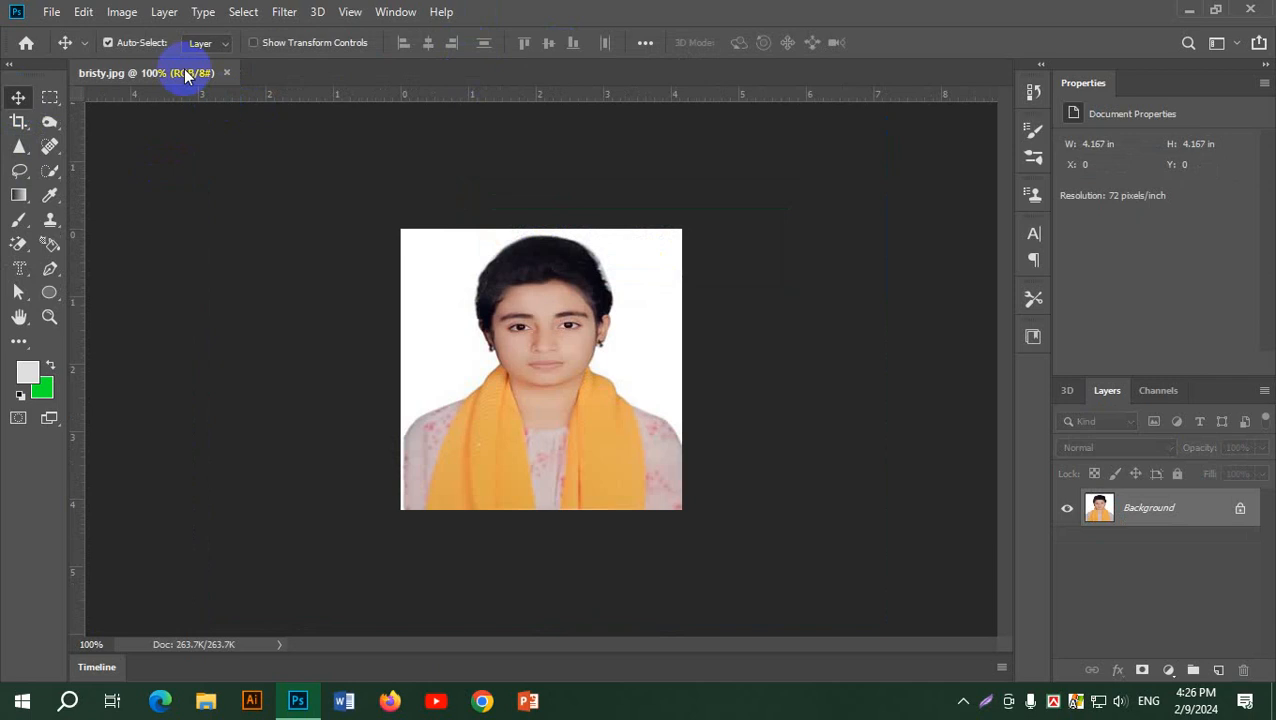
pyautogui.click(226, 73)
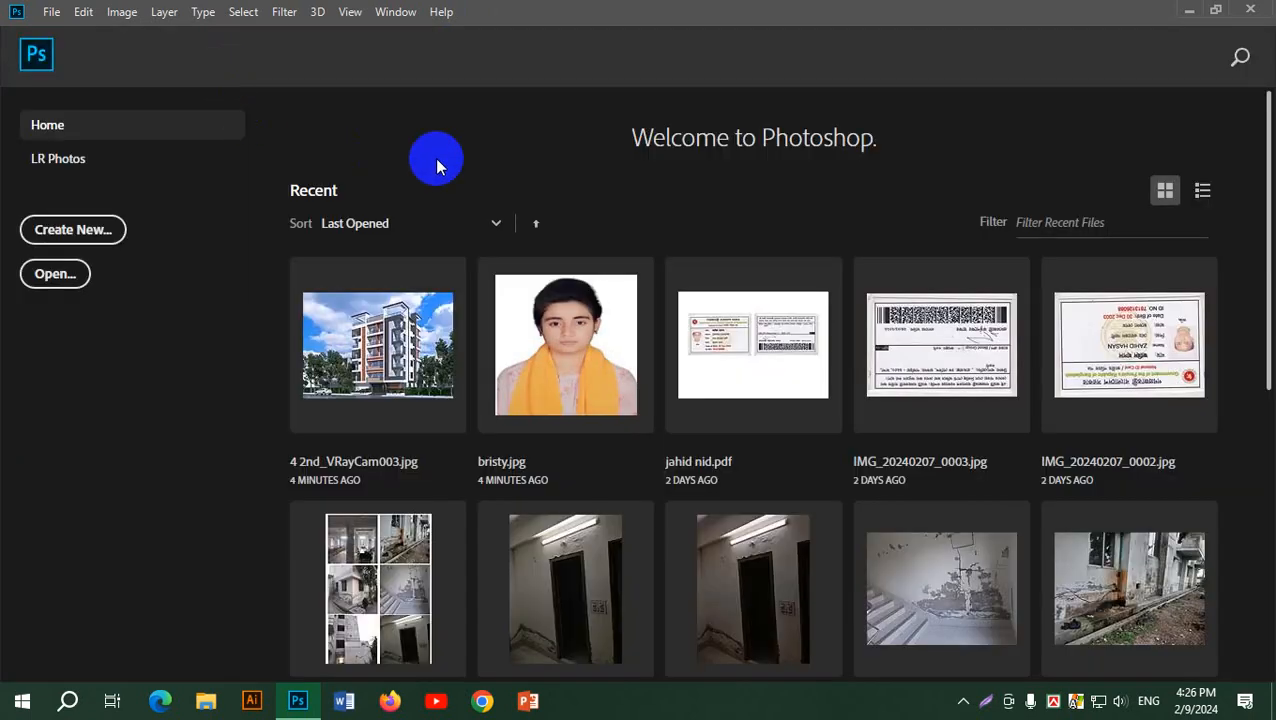
# - Create a new A4 document, 210 x 297 mm at 300 pixels/inch, in RGB color with a white background
pyautogui.click(75, 230)
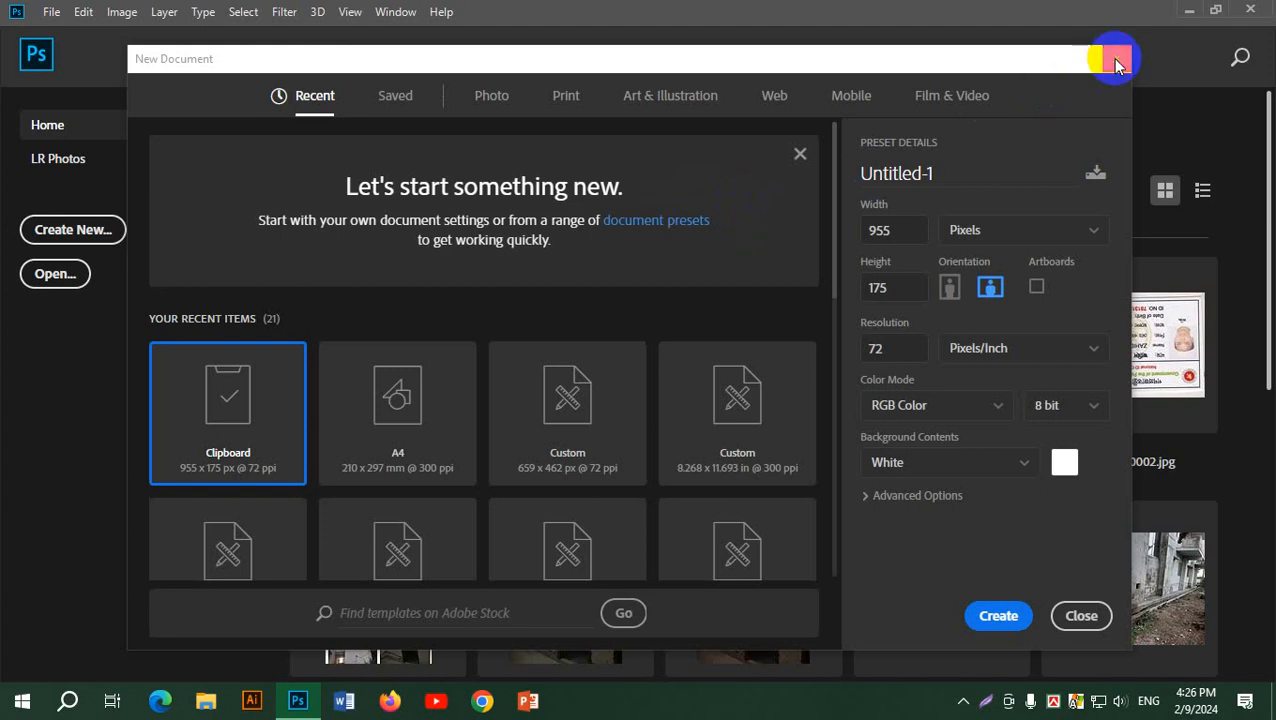
pyautogui.click(435, 414)
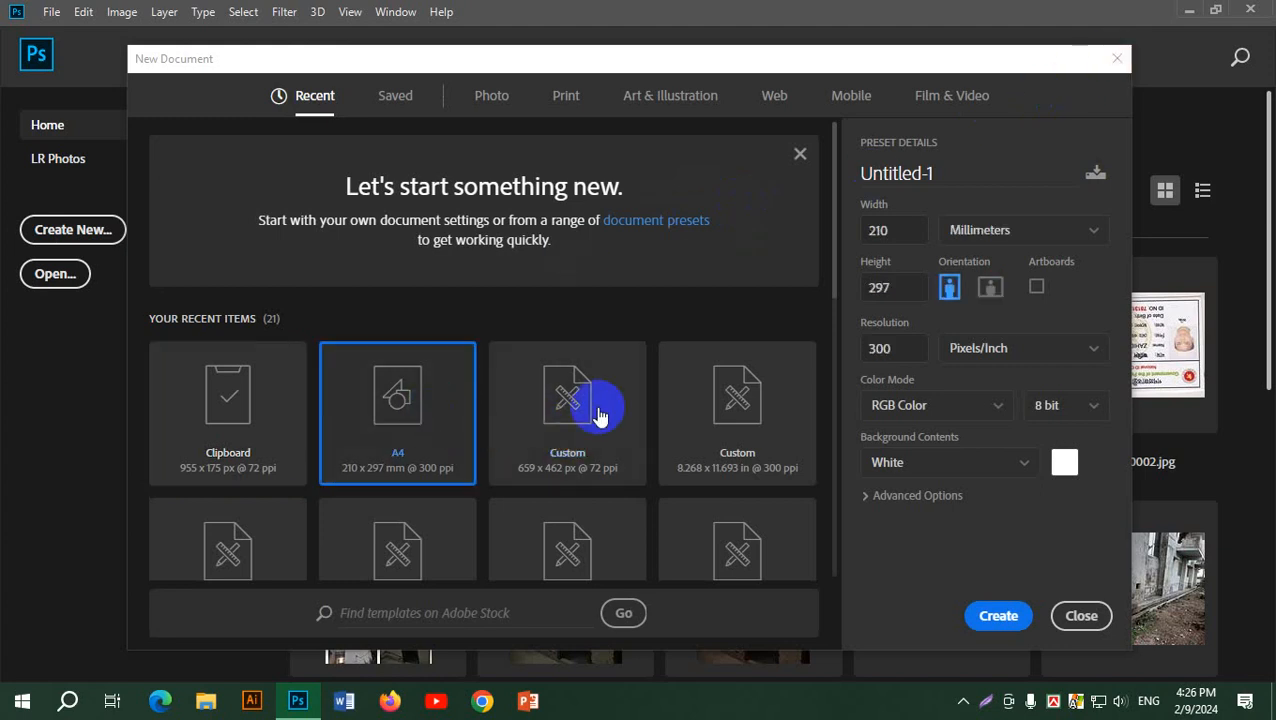
pyautogui.click(1000, 615)
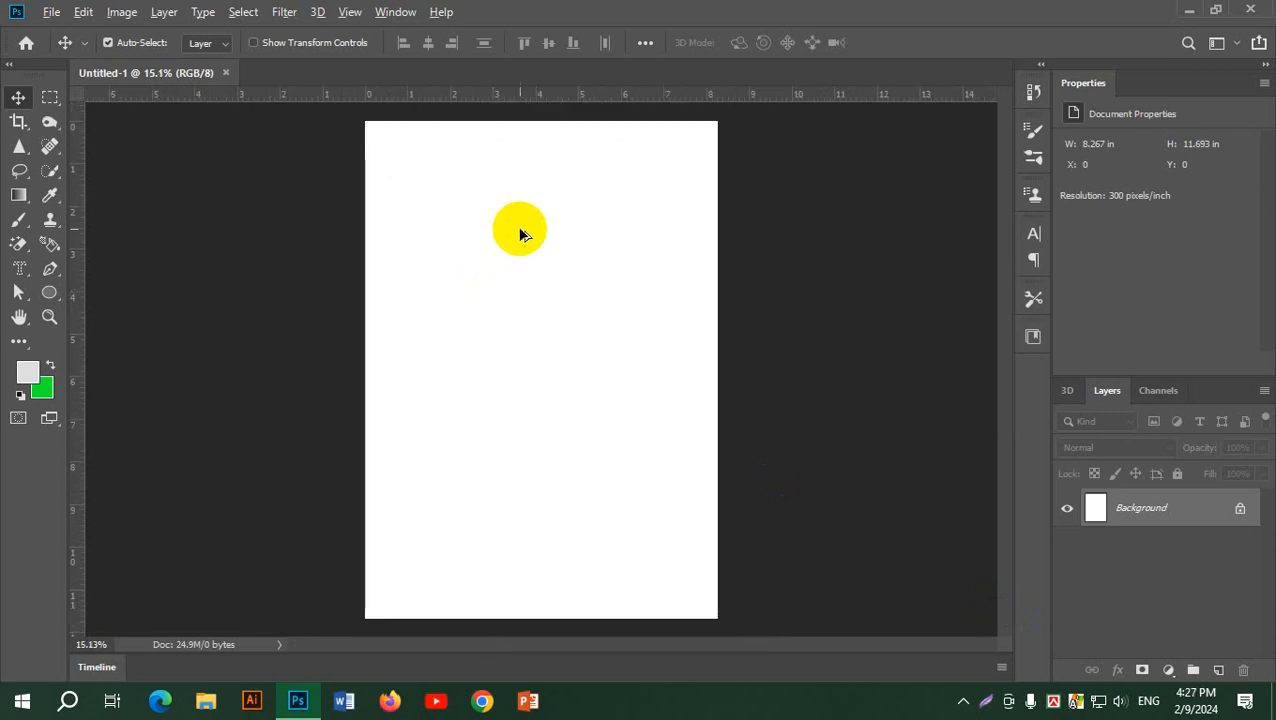
pyautogui.scroll(2, 519, 233)
pyautogui.scroll(1, 519, 233)
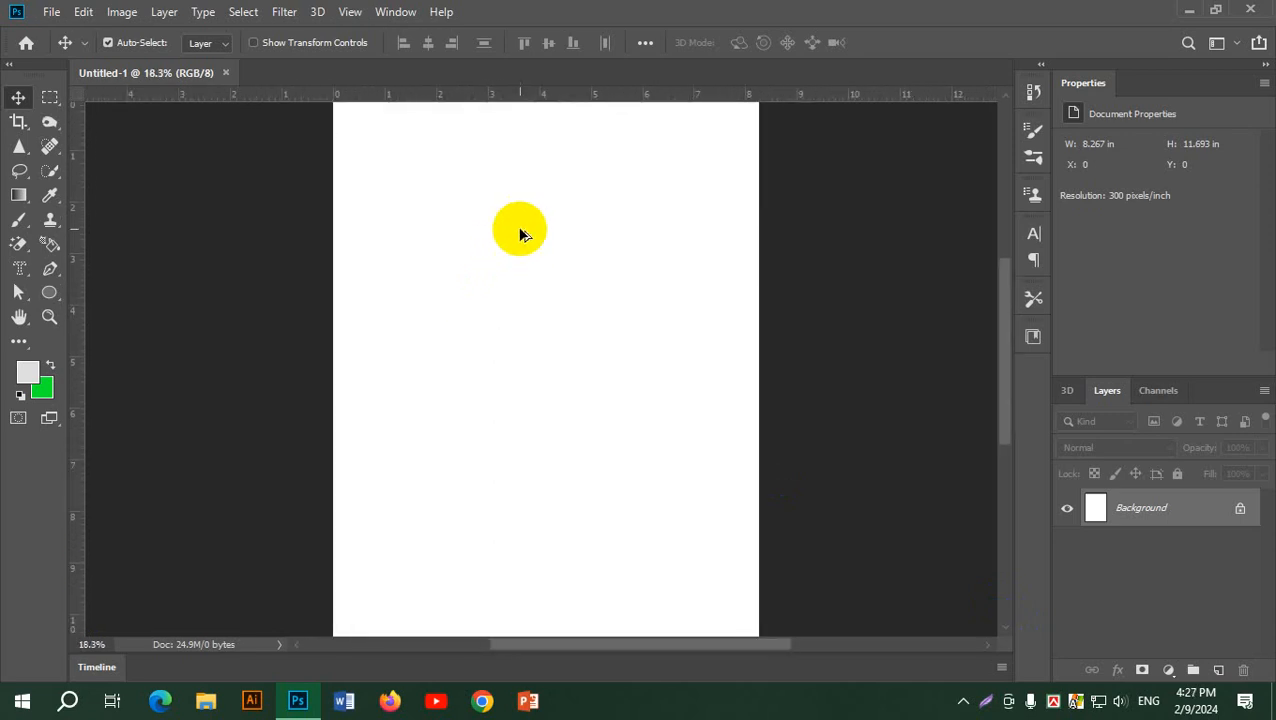
pyautogui.scroll(1, 519, 233)
pyautogui.moveTo(555, 171); pyautogui.dragTo(561, 228)
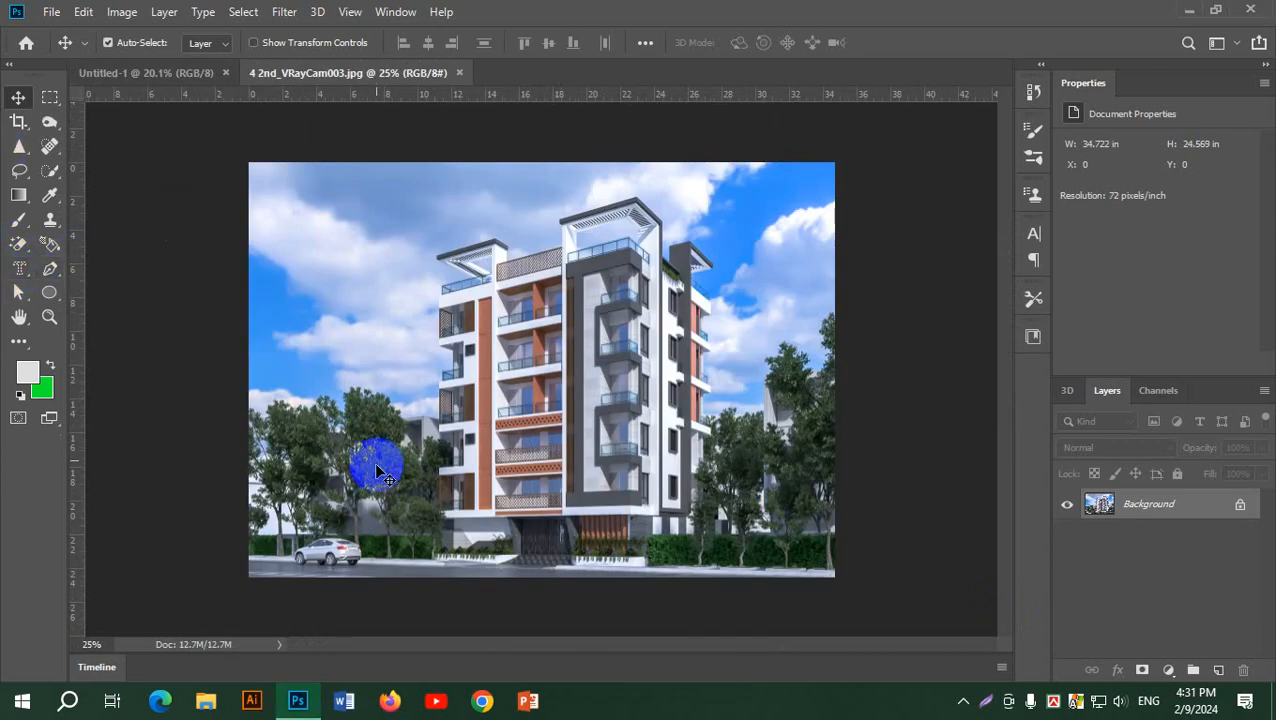
# - Make a 198 pt Lorem Ipsum type mask selection over the trees and lower left part of the building
pyautogui.click(19, 268)
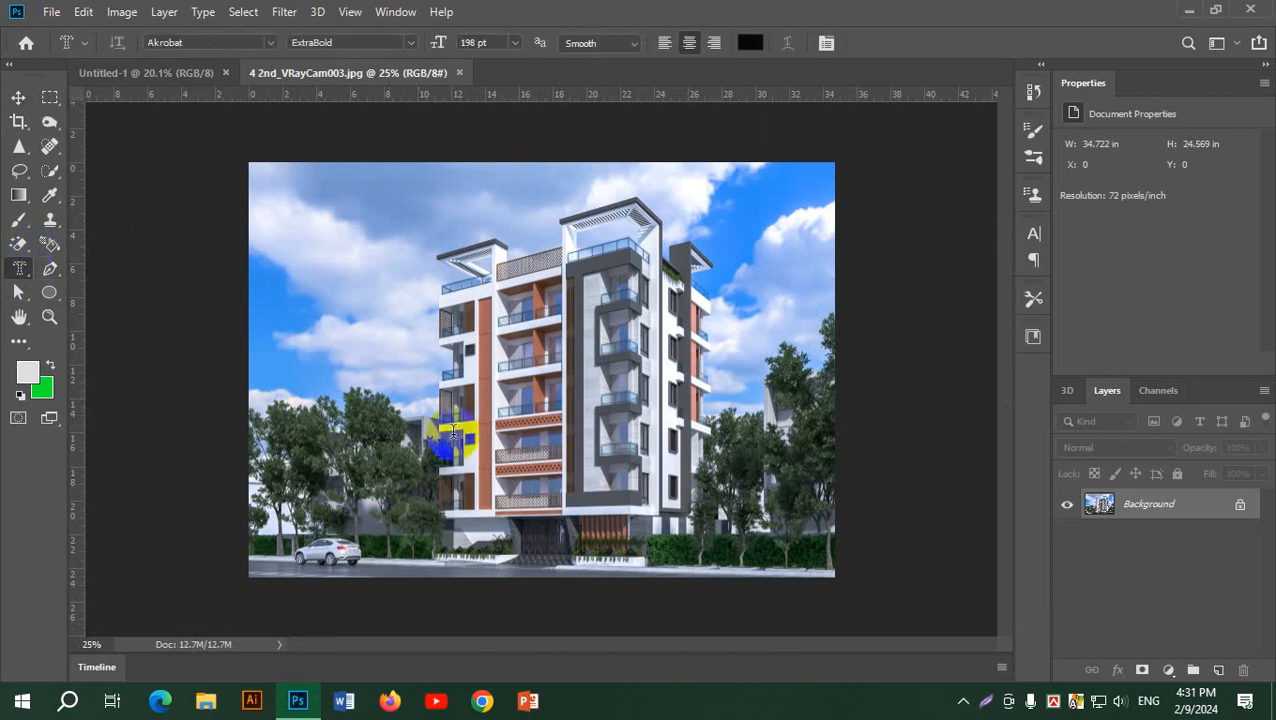
pyautogui.click(398, 492)
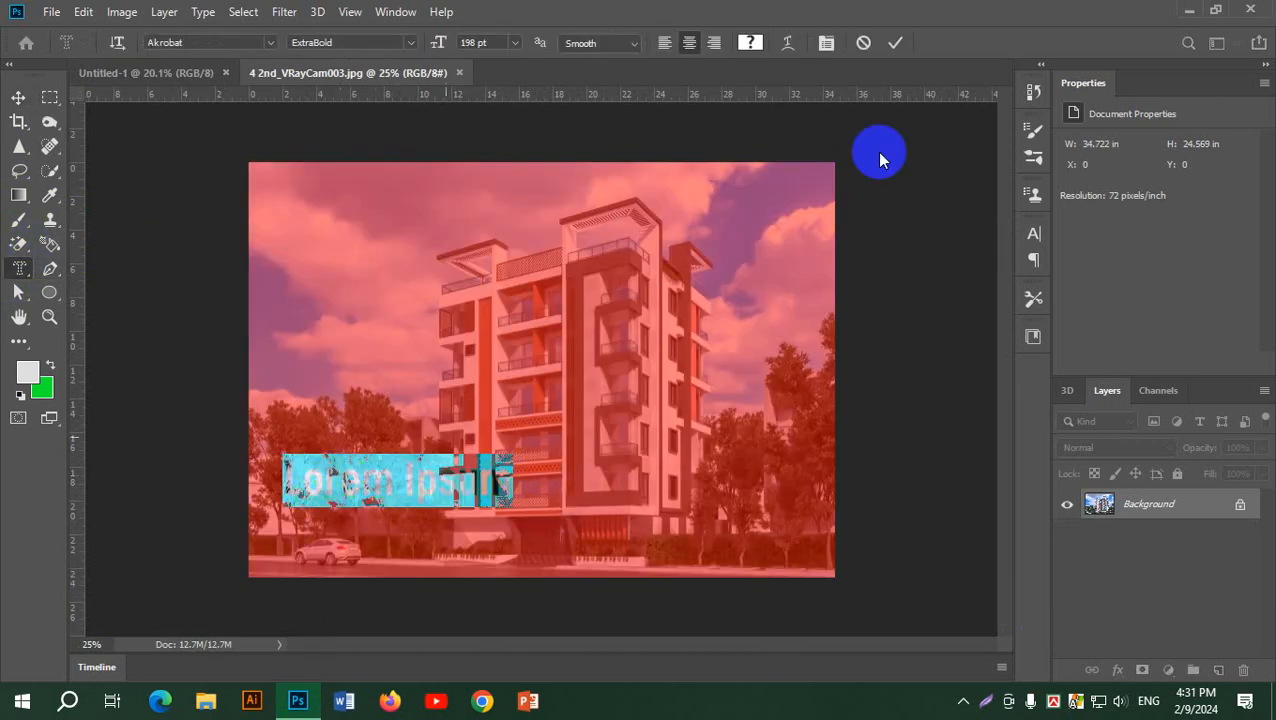
pyautogui.click(895, 42)
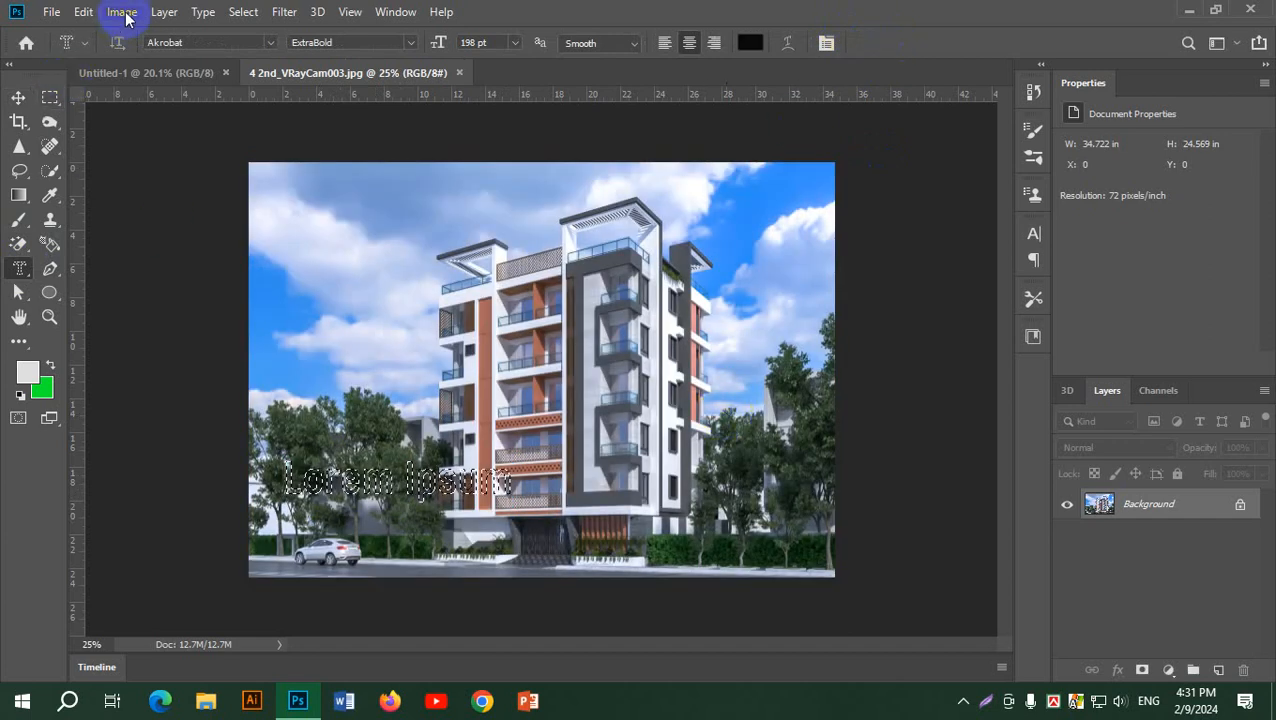
# - Copy the building image inside the new Lorem Ipsum selection and paste it in place as its own layer
pyautogui.click(84, 11)
pyautogui.moveTo(193, 191)
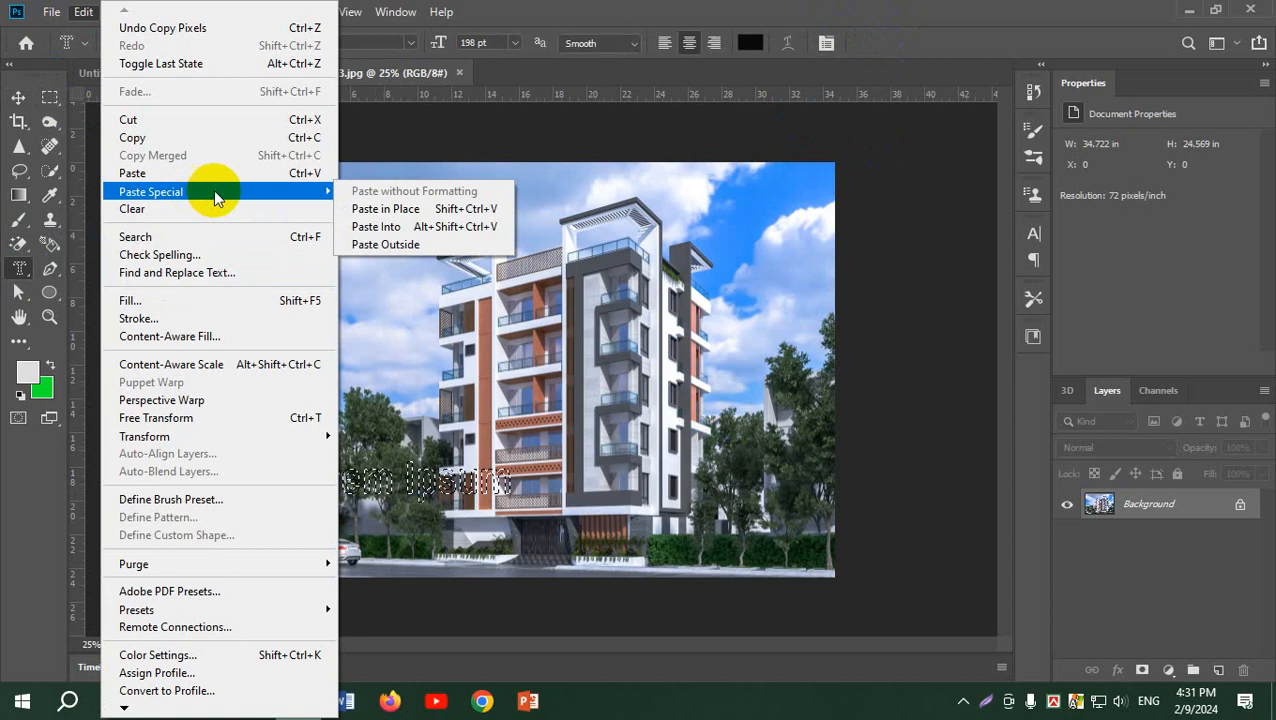
pyautogui.click(440, 208)
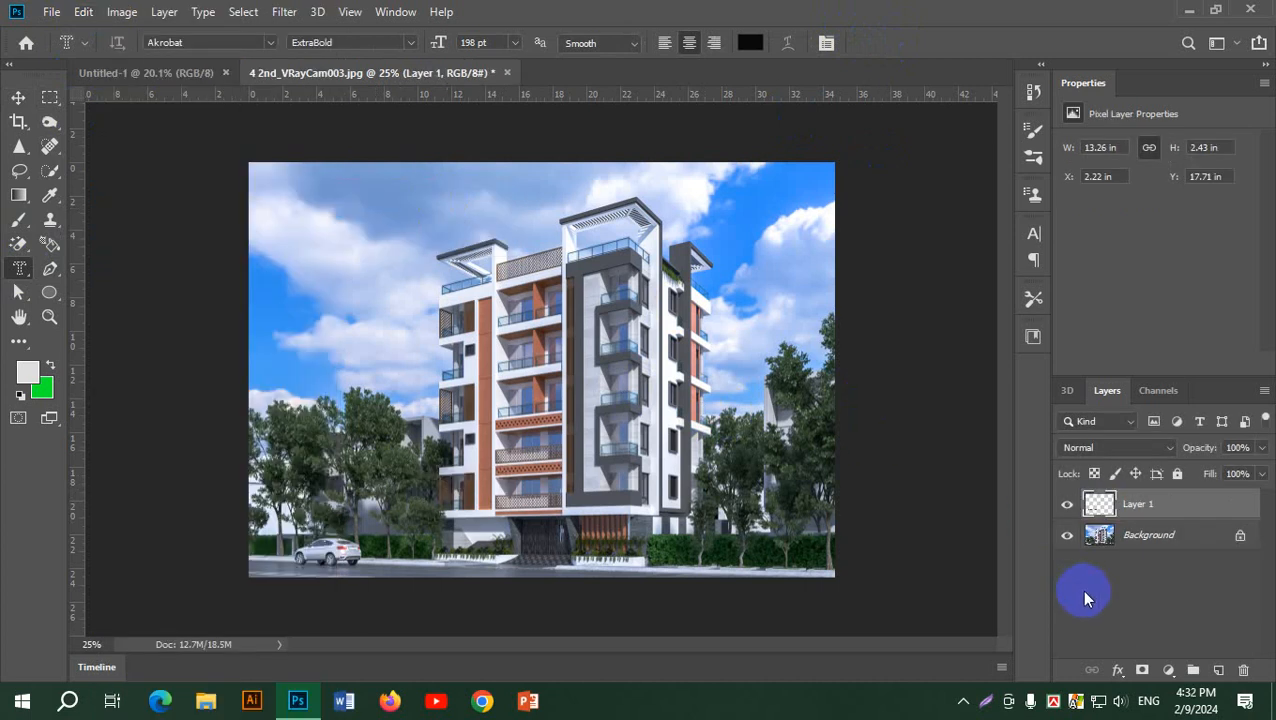
# - Try moving the pasted Lorem Ipsum lettering up to the middle of the building with Free Transform, and cancel the transform
pyautogui.hotkey('ctrl', 't')
pyautogui.moveTo(436, 438); pyautogui.dragTo(416, 348)
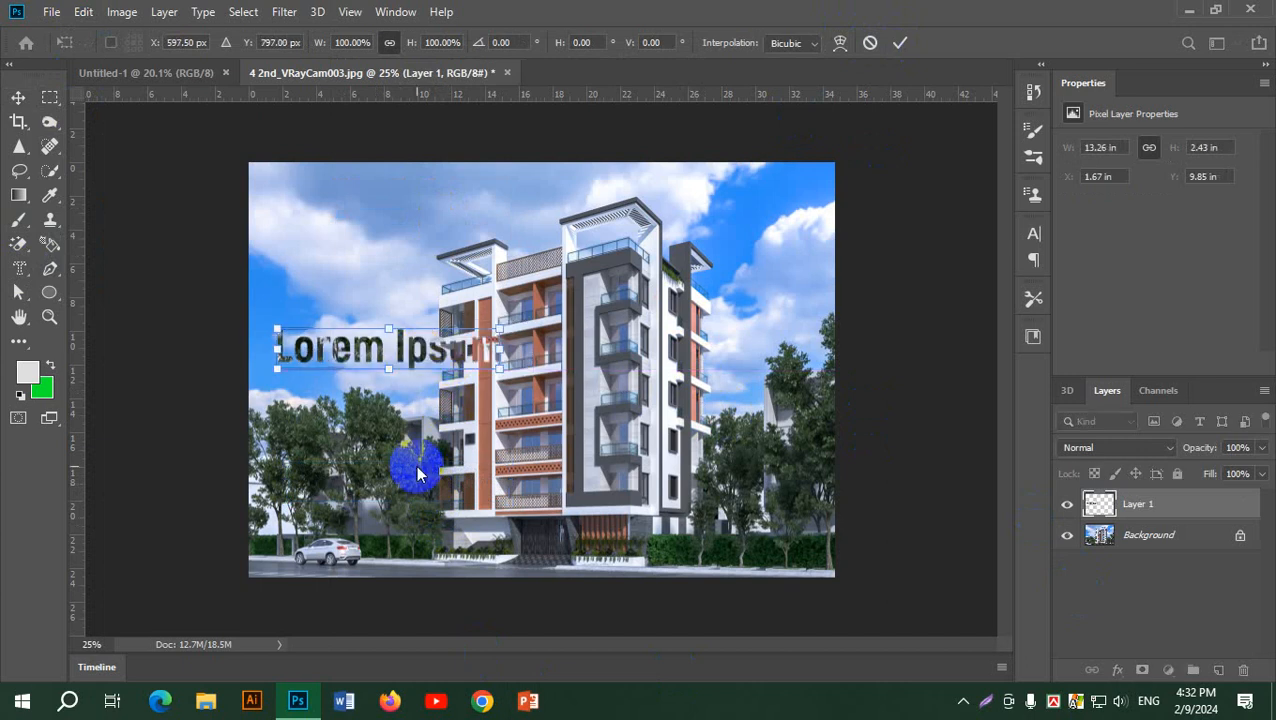
pyautogui.click(870, 43)
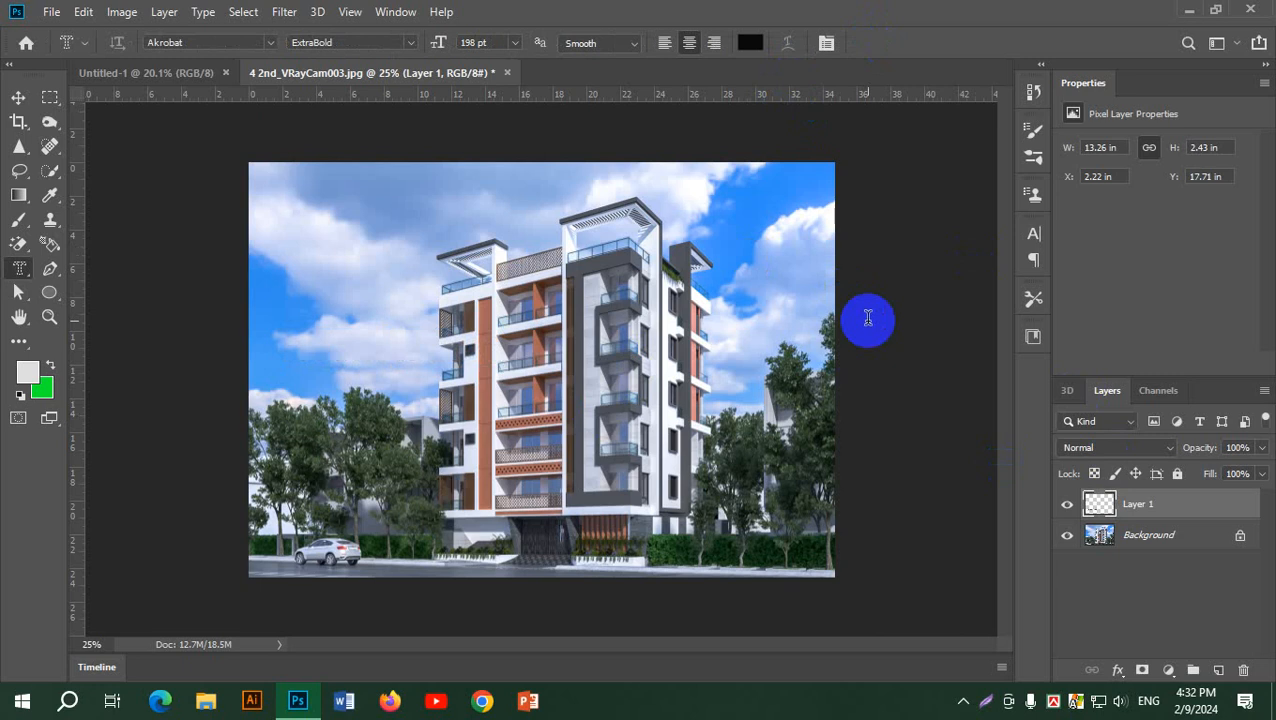
pyautogui.click(17, 98)
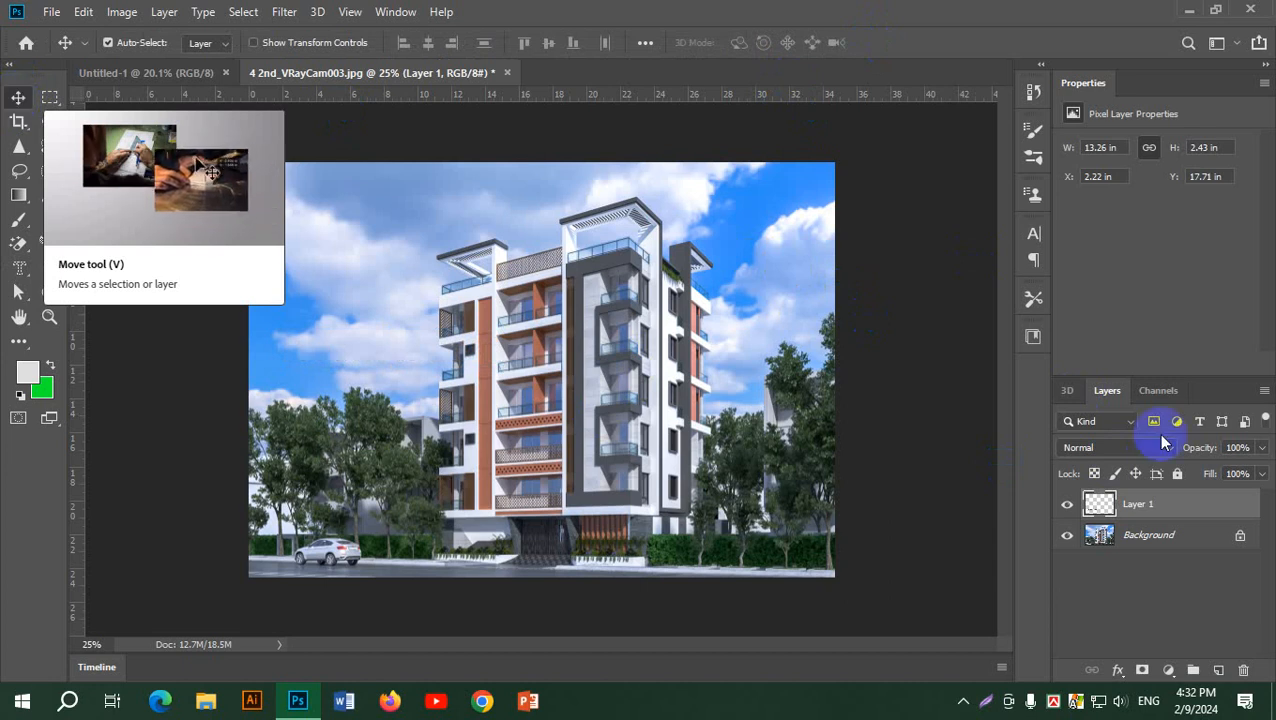
pyautogui.doubleClick(1136, 505)
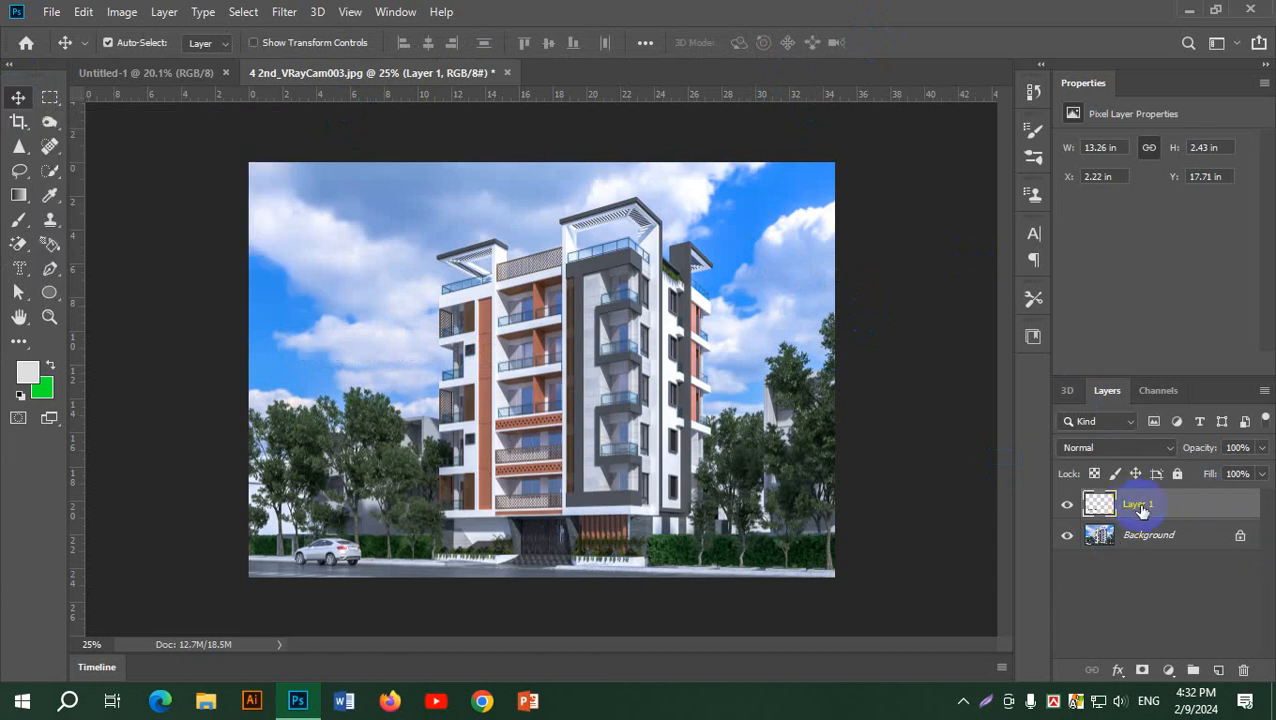
pyautogui.doubleClick(1228, 508)
pyautogui.moveTo(649, 94); pyautogui.dragTo(771, 115)
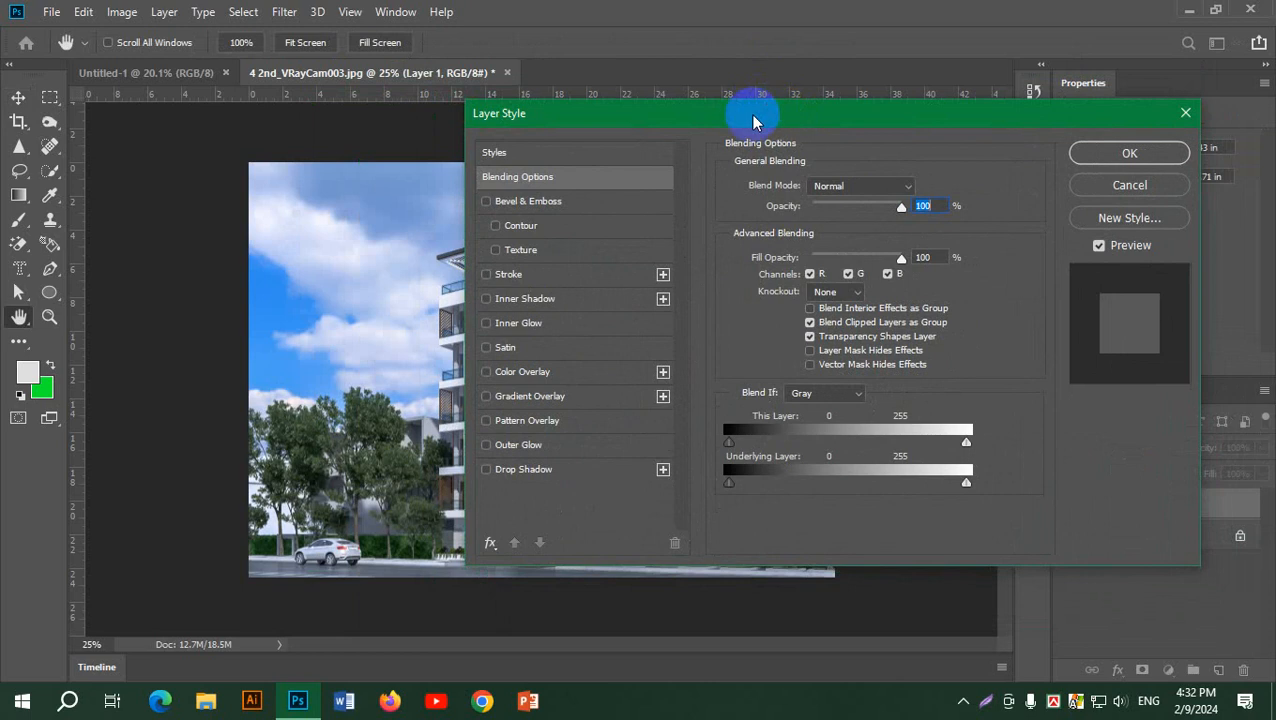
pyautogui.click(1184, 112)
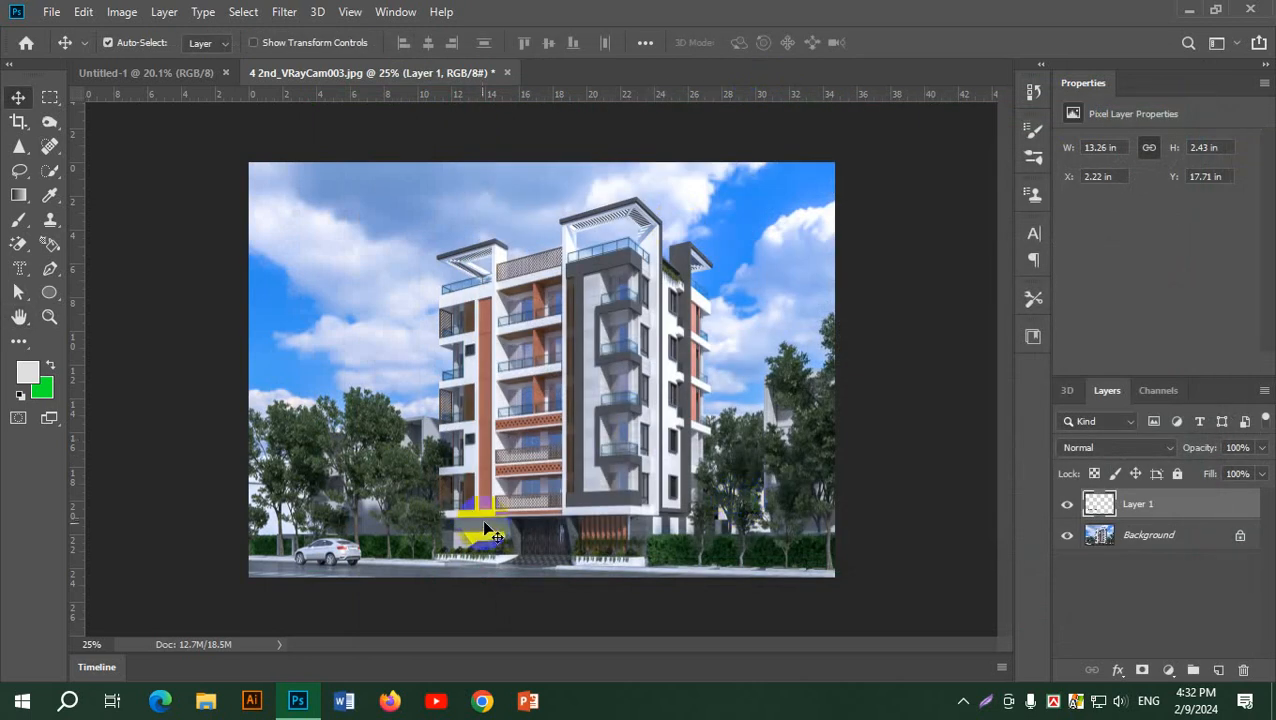
# - Add a Bevel & Emboss effect to the pasted Lorem Ipsum layer with 199% depth and 8 px size
pyautogui.doubleClick(1221, 509)
pyautogui.moveTo(806, 114)
pyautogui.mouseDown()
pyautogui.moveTo(612, 83)
pyautogui.moveTo(635, 69)
pyautogui.moveTo(897, 97)
pyautogui.moveTo(800, 100)
pyautogui.mouseUp()
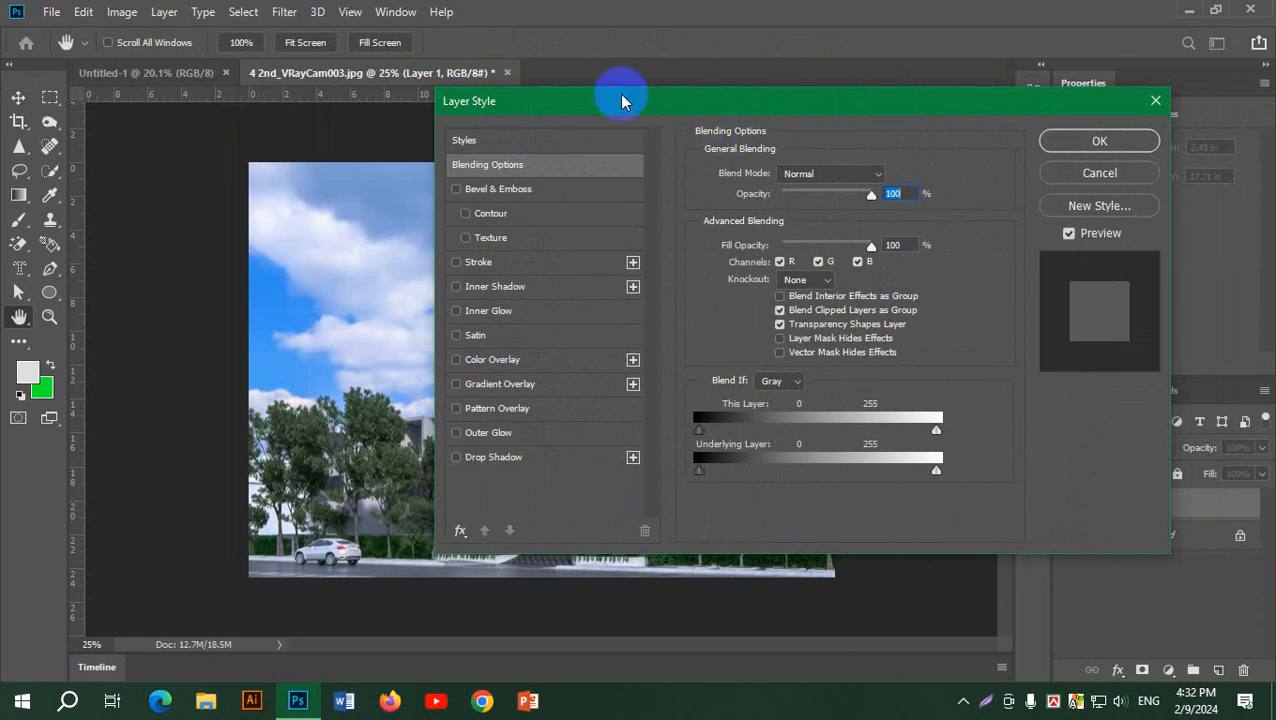
pyautogui.click(508, 195)
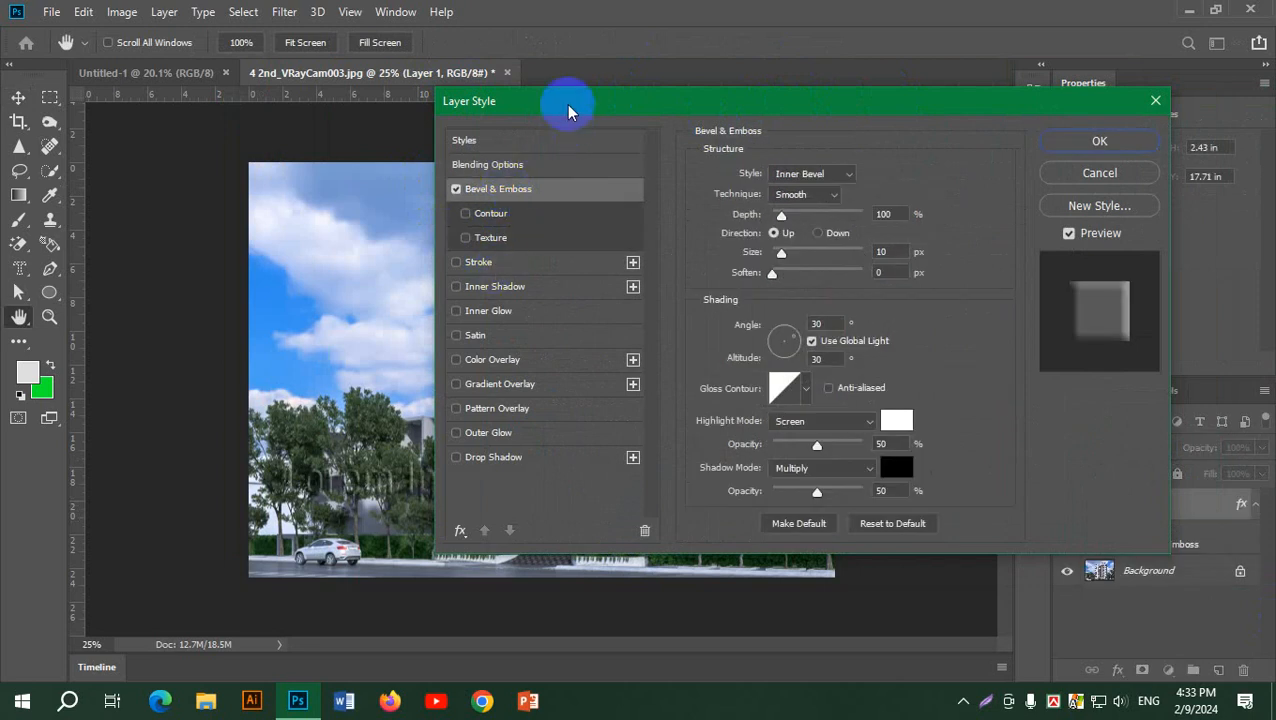
pyautogui.moveTo(568, 104); pyautogui.dragTo(735, 84)
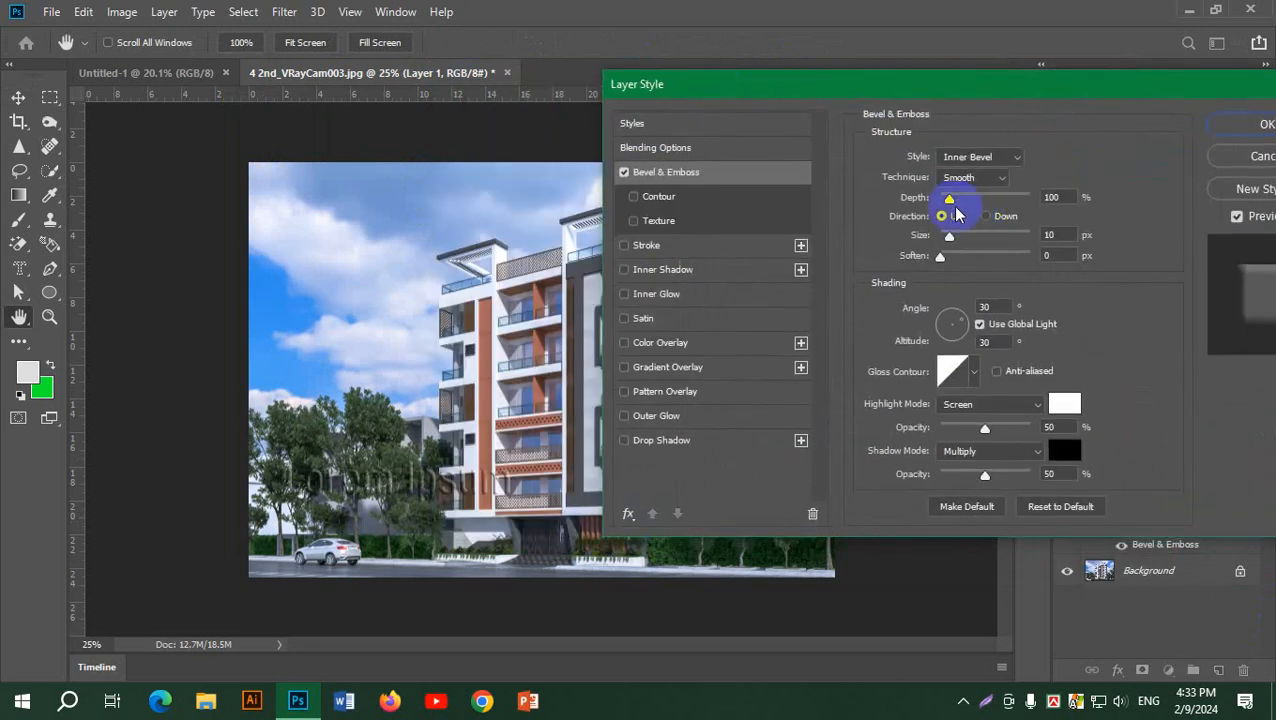
pyautogui.moveTo(949, 199)
pyautogui.mouseDown()
pyautogui.moveTo(992, 199)
pyautogui.moveTo(959, 201)
pyautogui.mouseUp()
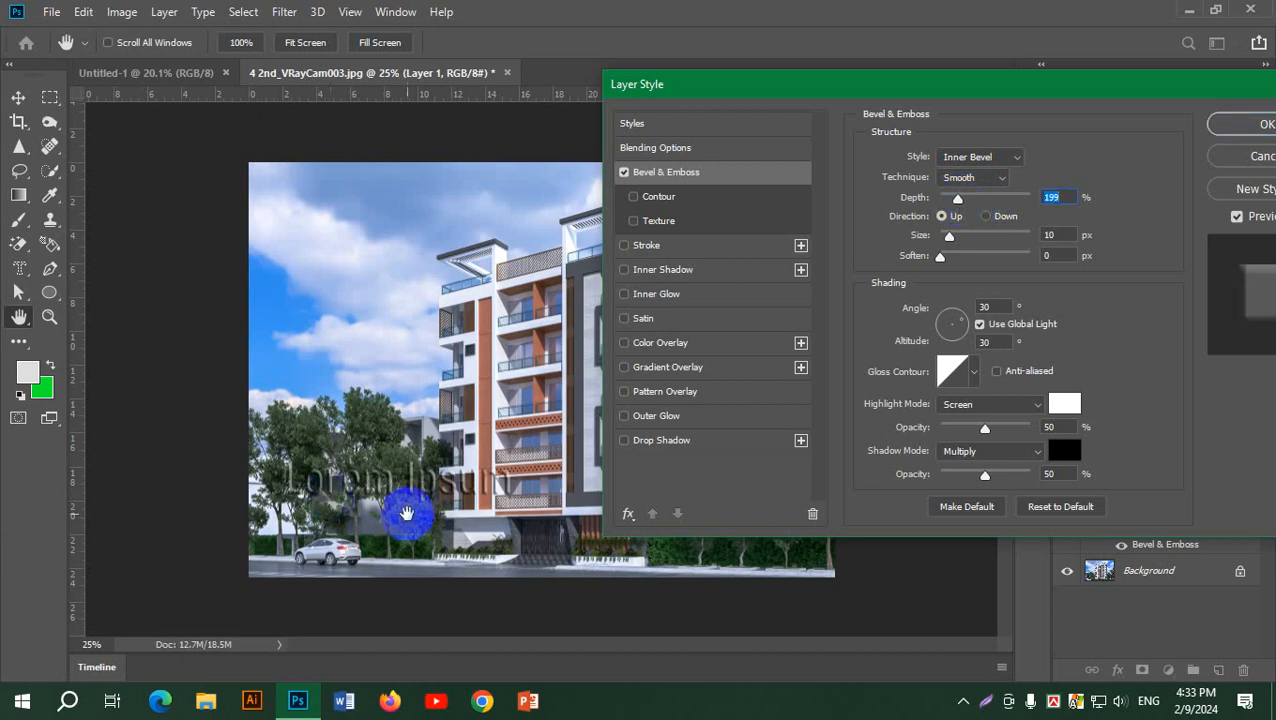
pyautogui.moveTo(949, 237)
pyautogui.mouseDown()
pyautogui.moveTo(974, 239)
pyautogui.moveTo(950, 240)
pyautogui.mouseUp()
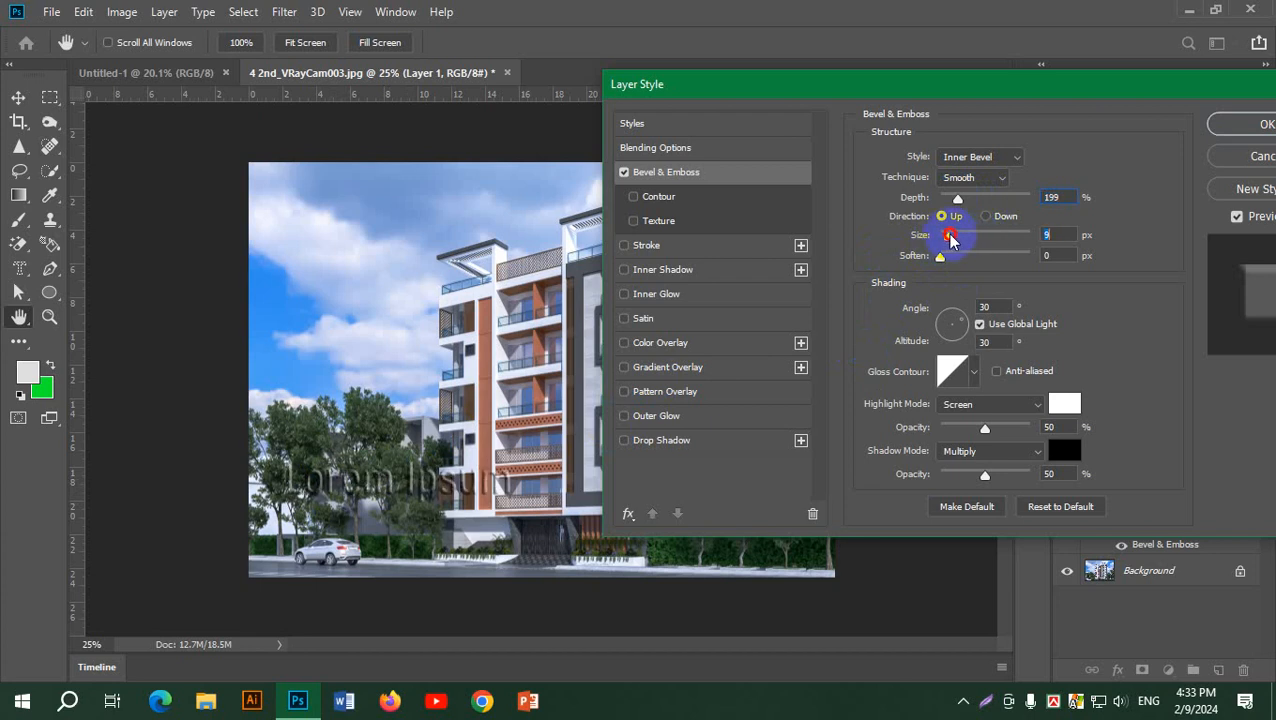
pyautogui.moveTo(950, 237); pyautogui.dragTo(952, 232)
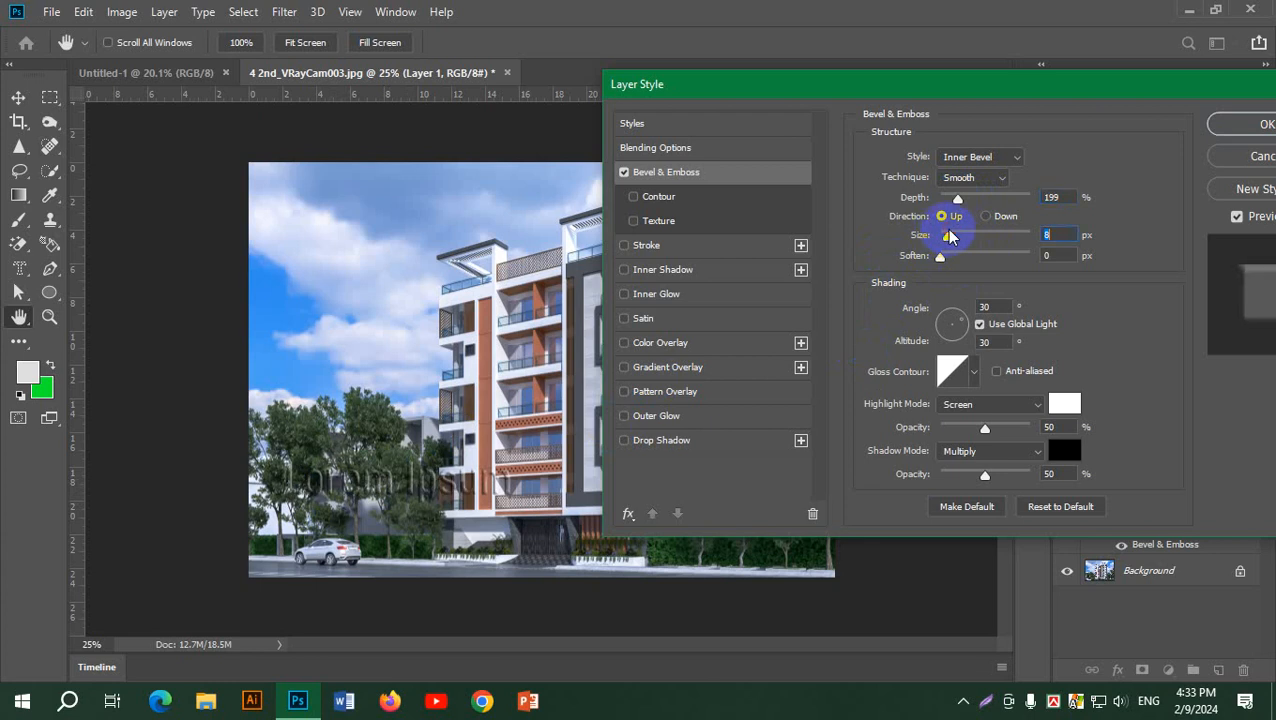
# - Add an orange inside stroke of 3 px to the Lorem Ipsum lettering and apply the layer style
pyautogui.click(645, 250)
pyautogui.moveTo(950, 157); pyautogui.dragTo(941, 163)
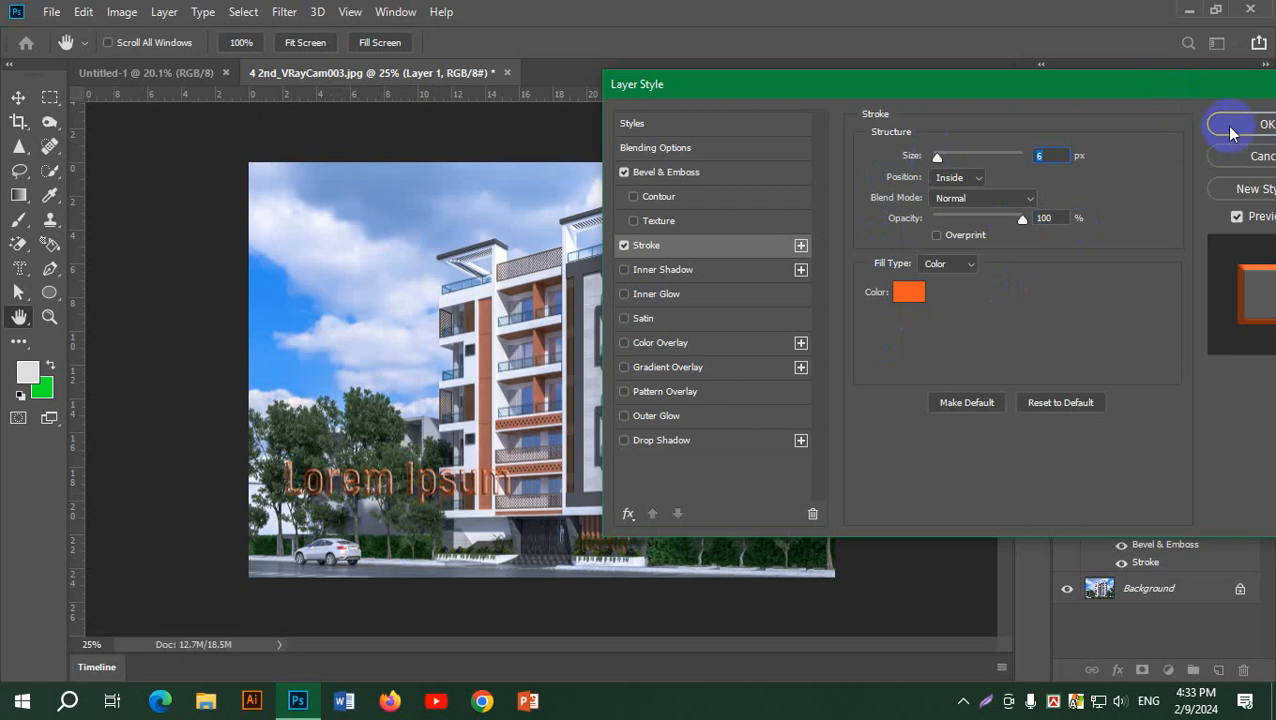
pyautogui.write('3')
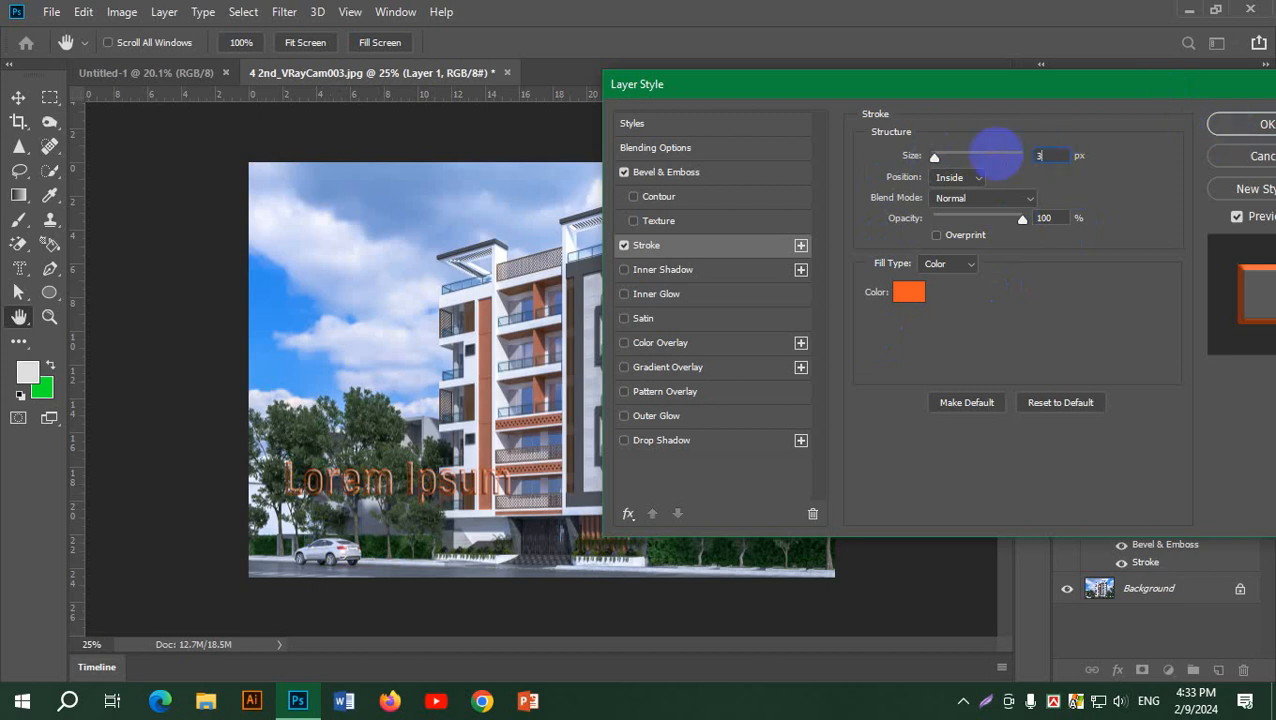
pyautogui.click(1266, 124)
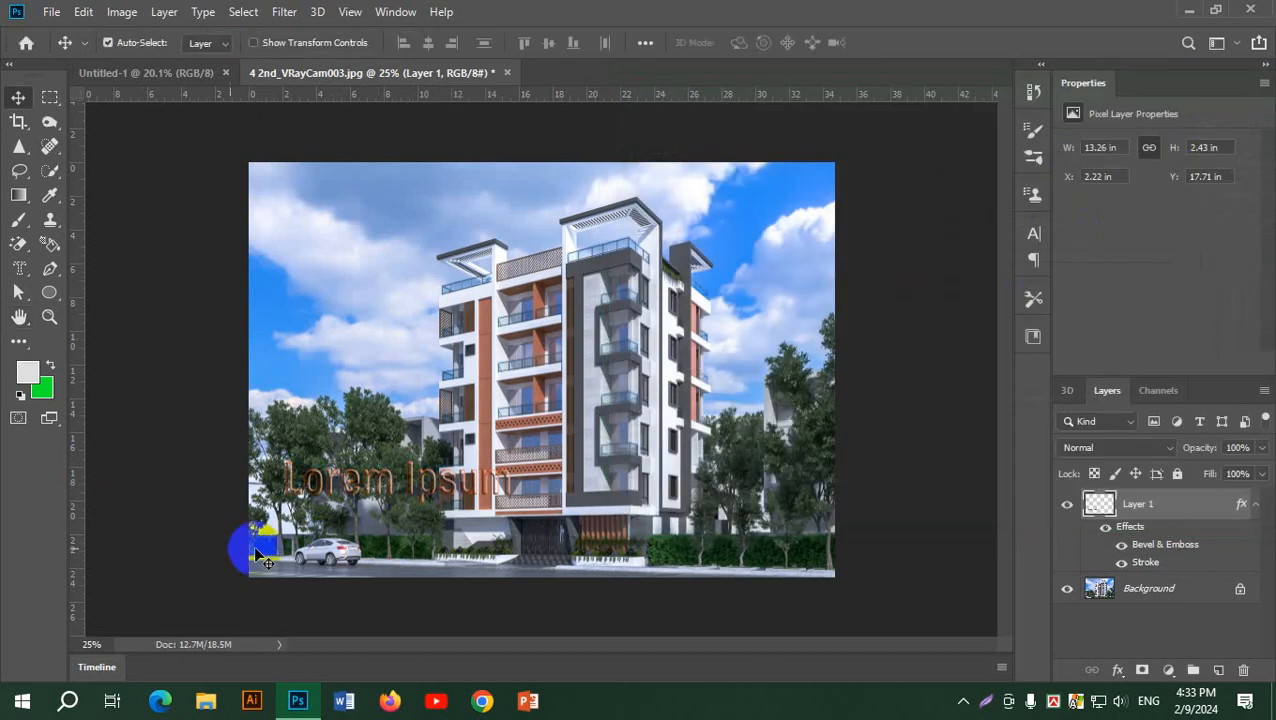
# - Add a drop shadow to the Lorem Ipsum lettering with 6 px size and a 76° global light angle
pyautogui.scroll(3, 290, 528)
pyautogui.scroll(4, 290, 528)
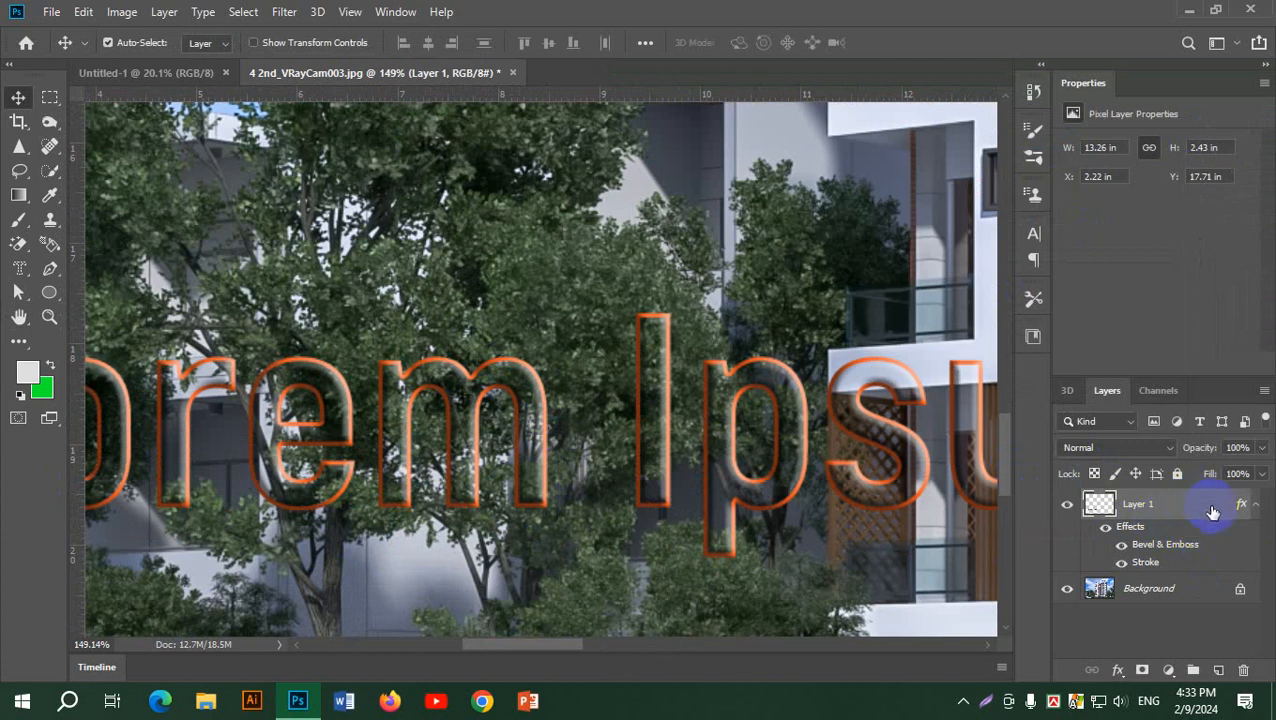
pyautogui.doubleClick(1241, 507)
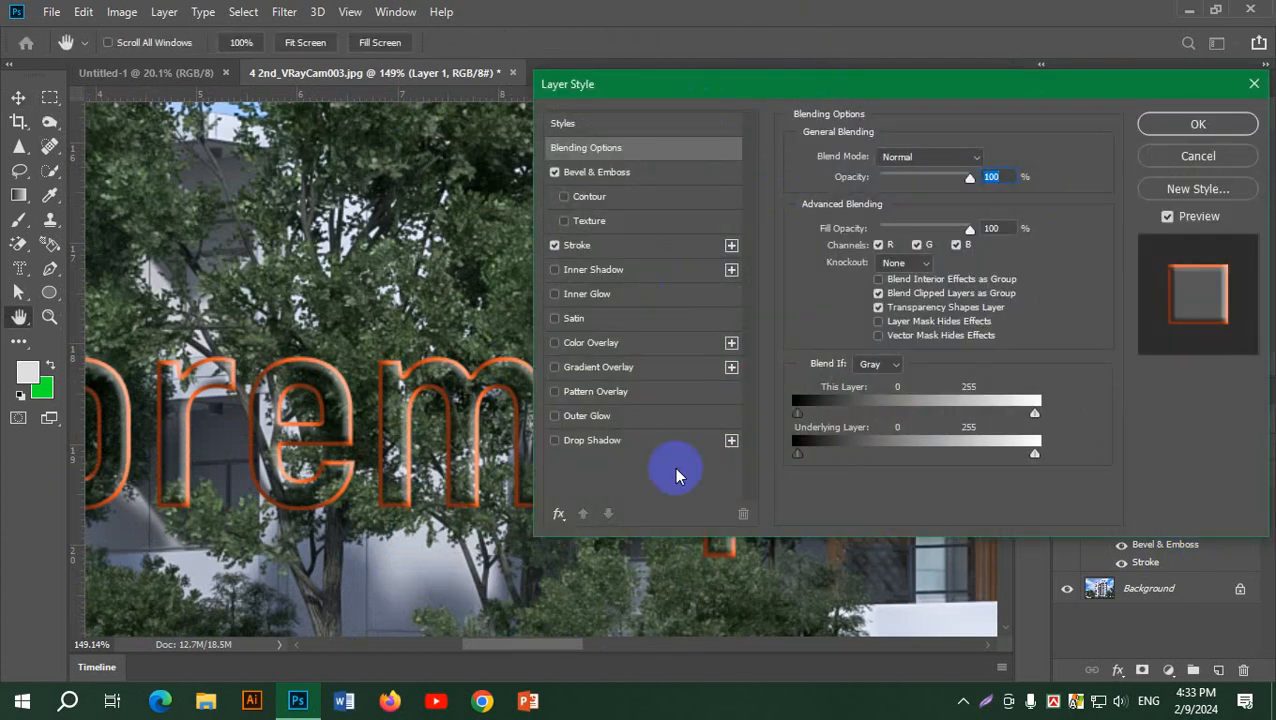
pyautogui.click(601, 443)
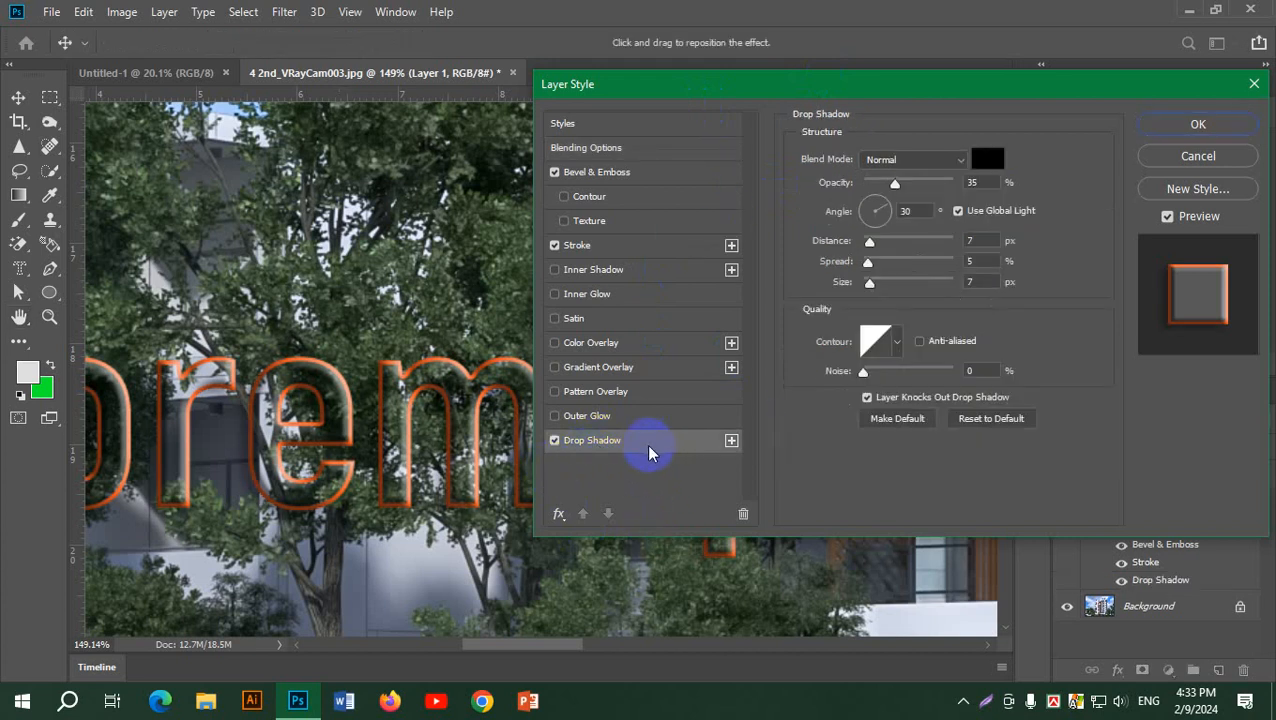
pyautogui.click(555, 246)
pyautogui.click(555, 246)
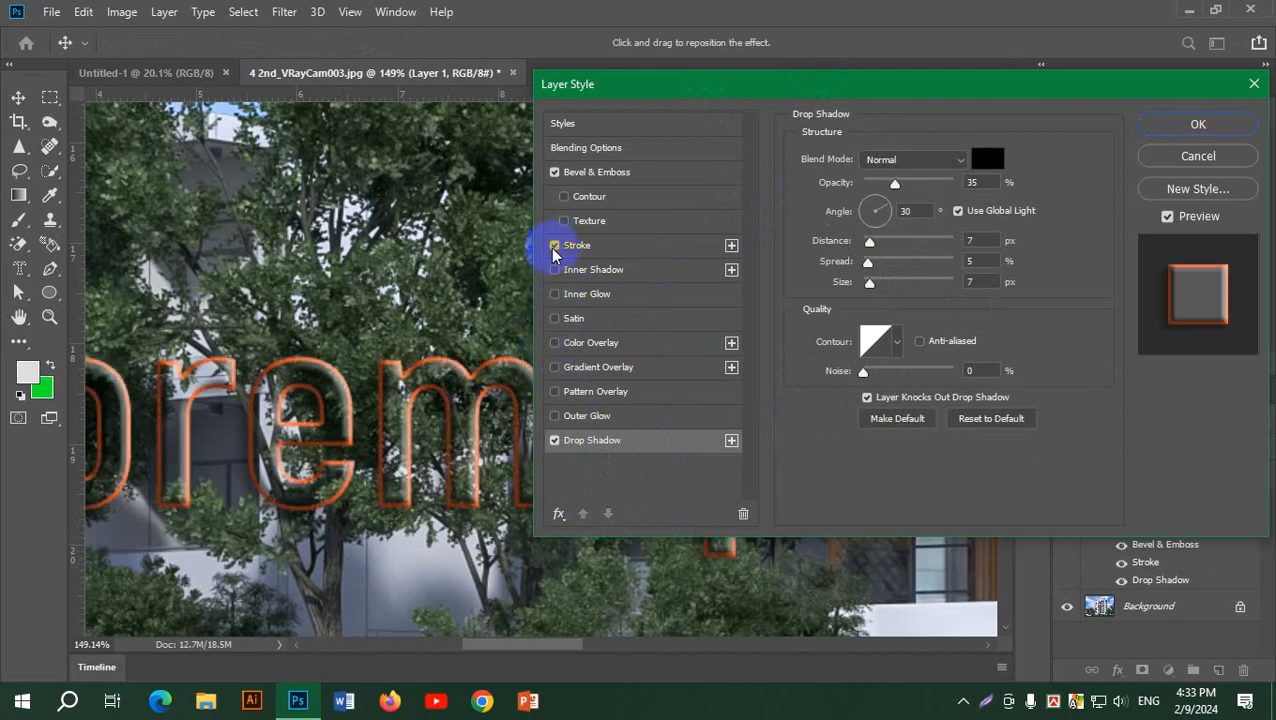
pyautogui.click(588, 246)
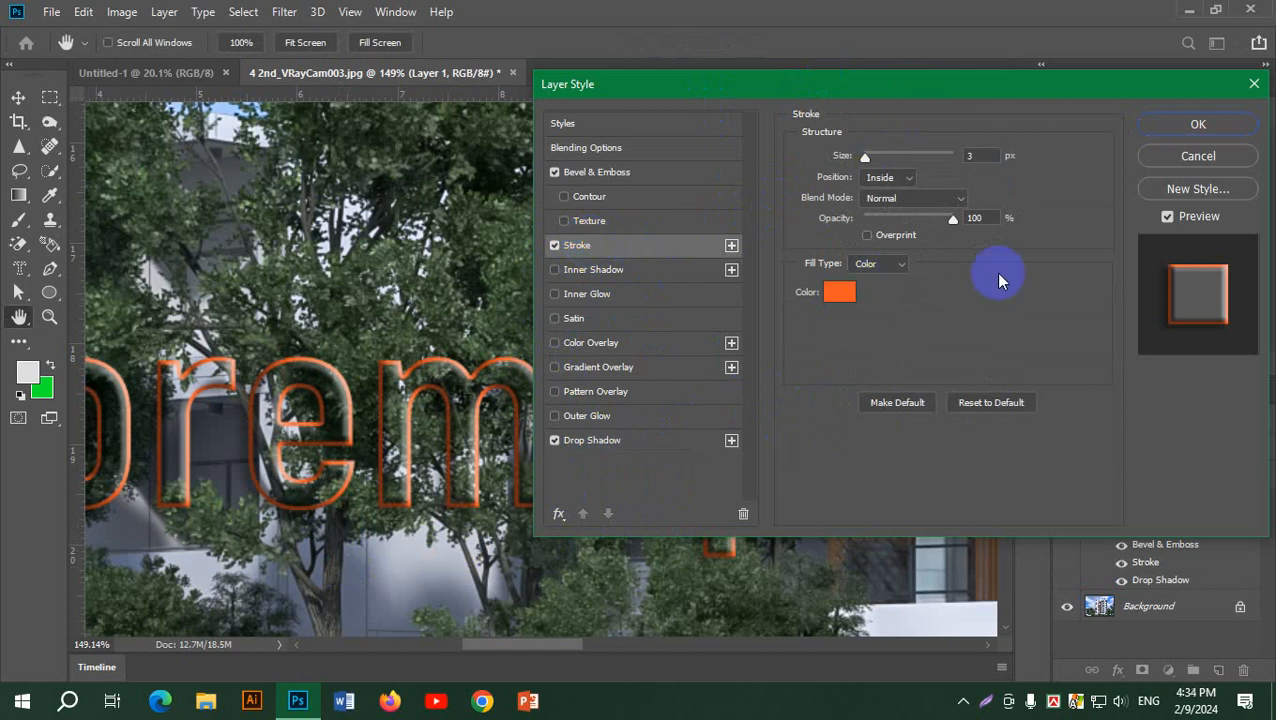
pyautogui.click(605, 440)
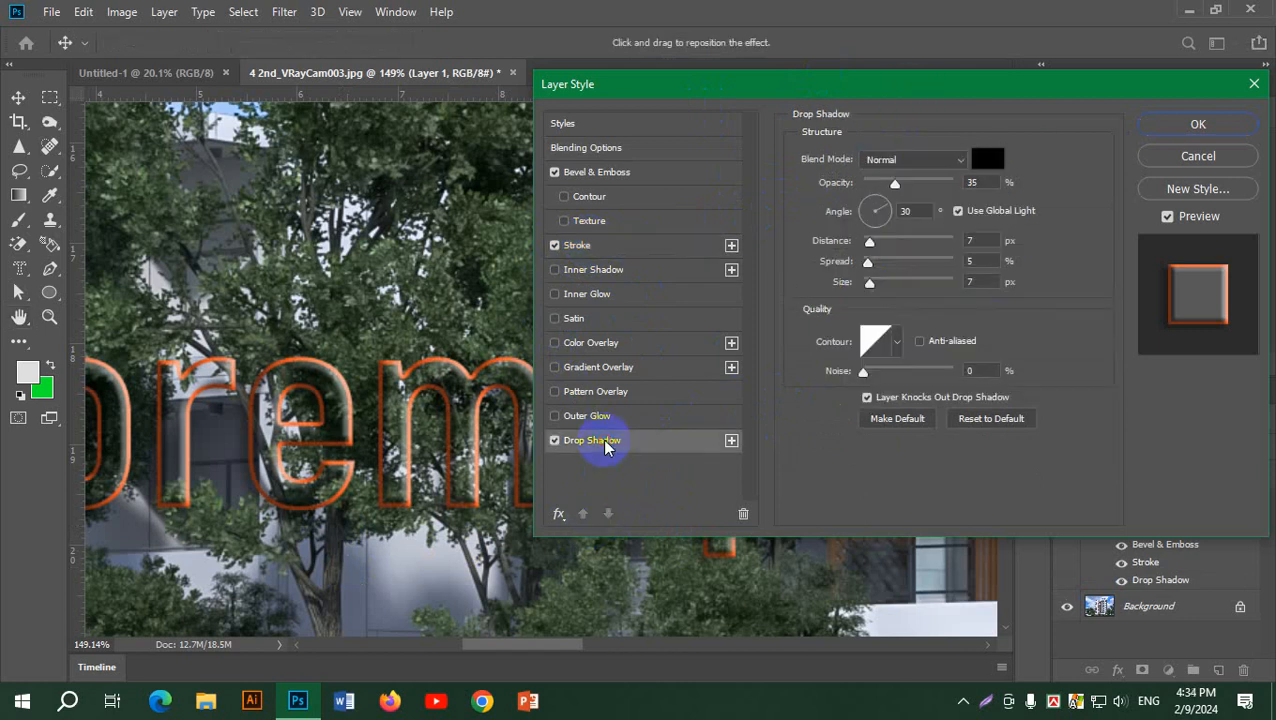
pyautogui.moveTo(869, 283)
pyautogui.mouseDown()
pyautogui.moveTo(903, 287)
pyautogui.moveTo(868, 286)
pyautogui.mouseUp()
pyautogui.moveTo(883, 216)
pyautogui.mouseDown()
pyautogui.moveTo(828, 207)
pyautogui.moveTo(886, 208)
pyautogui.moveTo(883, 220)
pyautogui.moveTo(880, 210)
pyautogui.mouseUp()
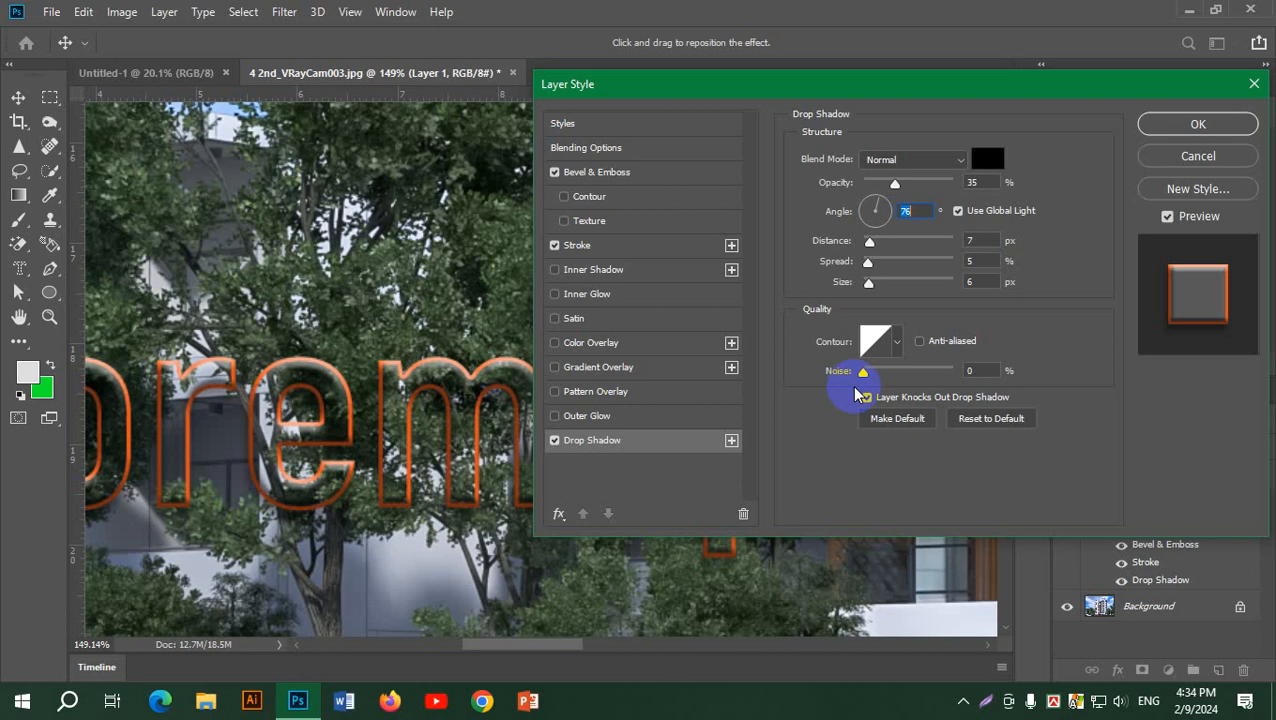
# - Try an inner shadow and a red f70a0a inner glow at 42% opacity and 0 px size, turning each off
pyautogui.click(597, 277)
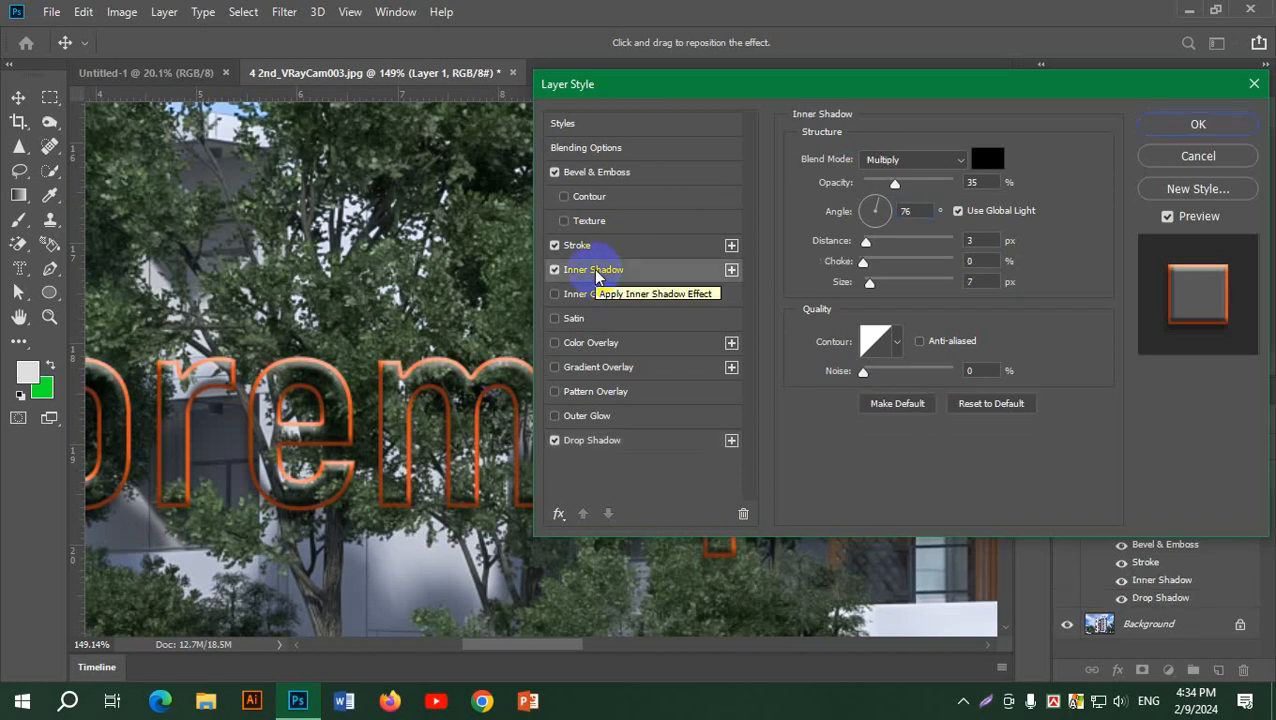
pyautogui.click(553, 270)
pyautogui.click(588, 299)
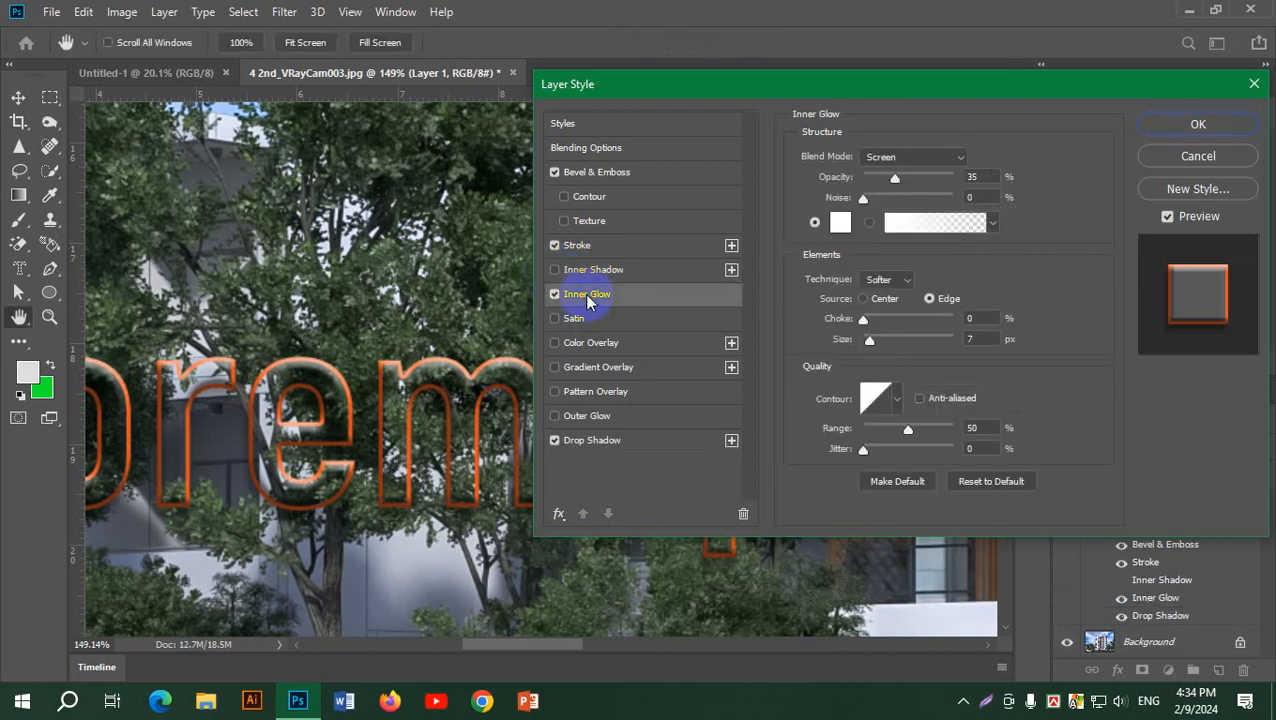
pyautogui.click(840, 222)
pyautogui.click(932, 284)
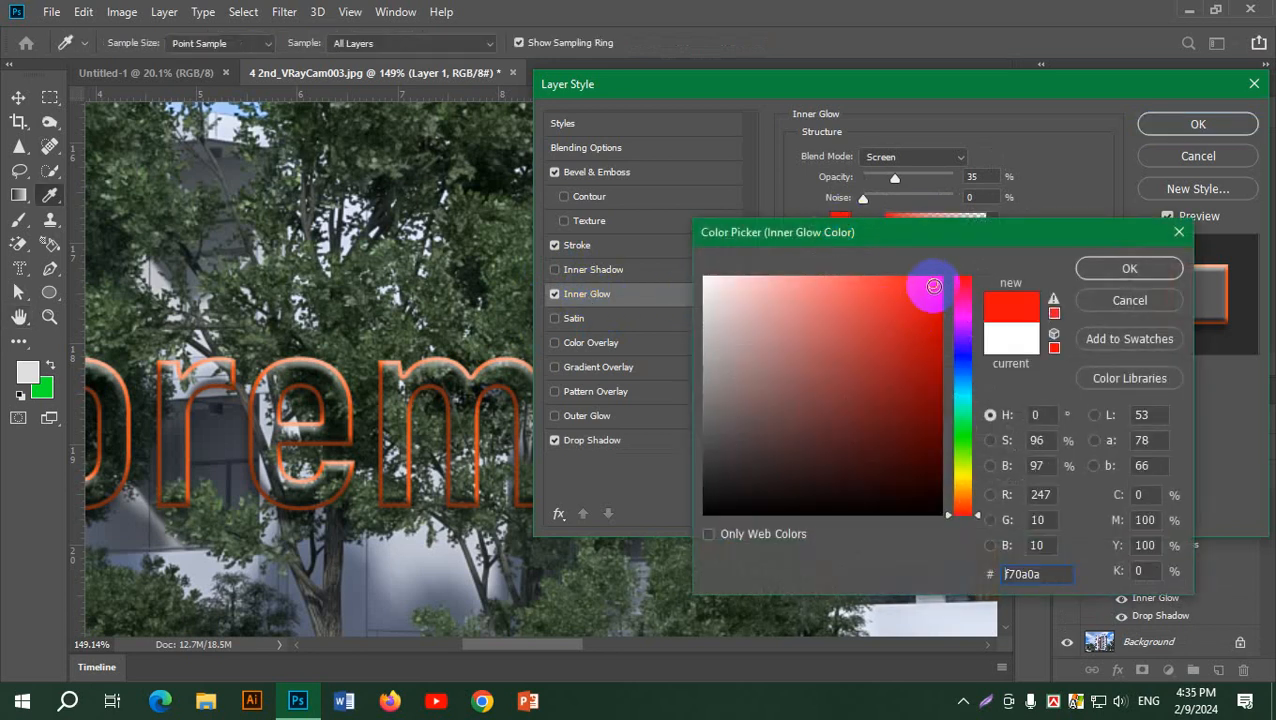
pyautogui.click(1130, 268)
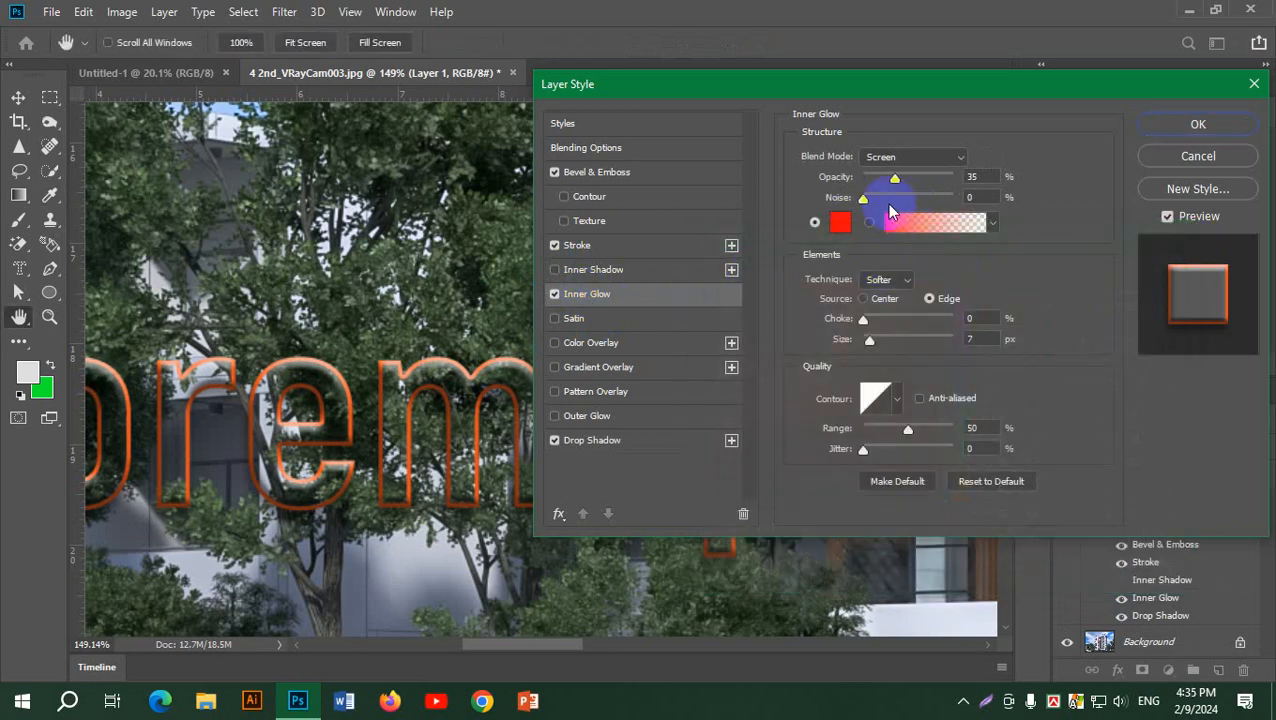
pyautogui.moveTo(895, 182)
pyautogui.mouseDown()
pyautogui.moveTo(917, 177)
pyautogui.moveTo(900, 180)
pyautogui.mouseUp()
pyautogui.moveTo(869, 340)
pyautogui.mouseDown()
pyautogui.moveTo(890, 348)
pyautogui.moveTo(845, 345)
pyautogui.mouseUp()
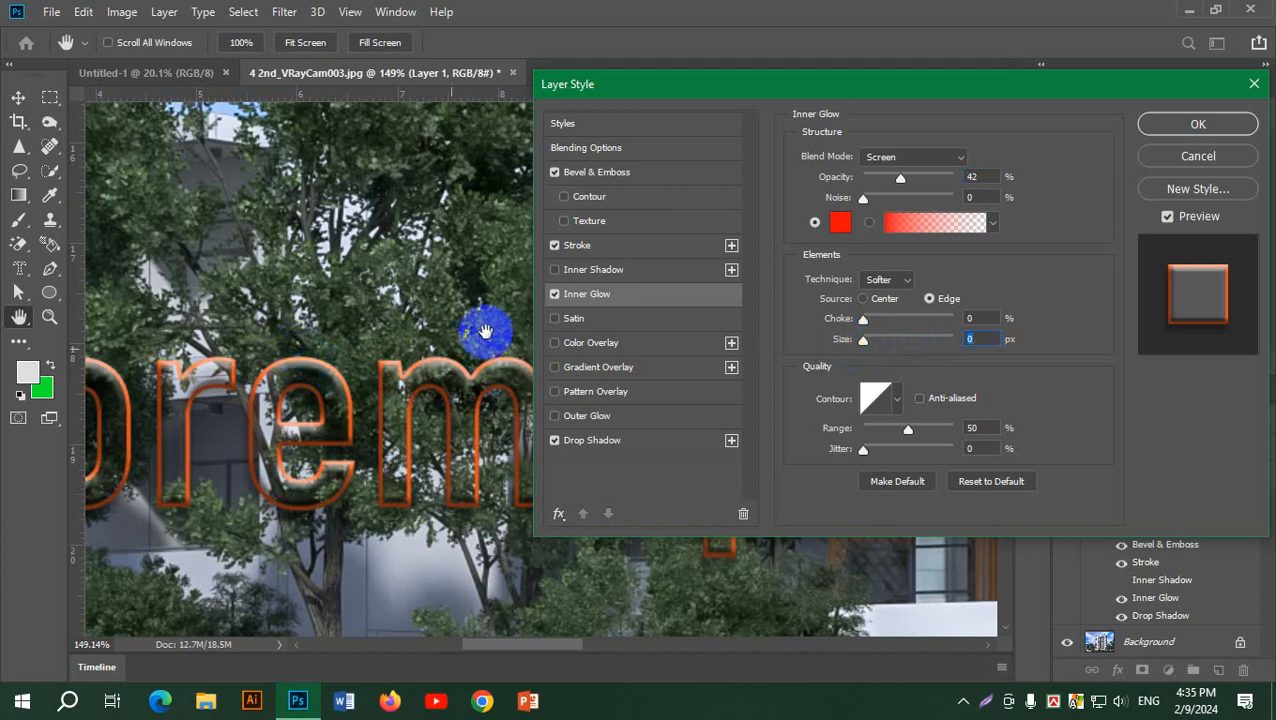
pyautogui.click(554, 296)
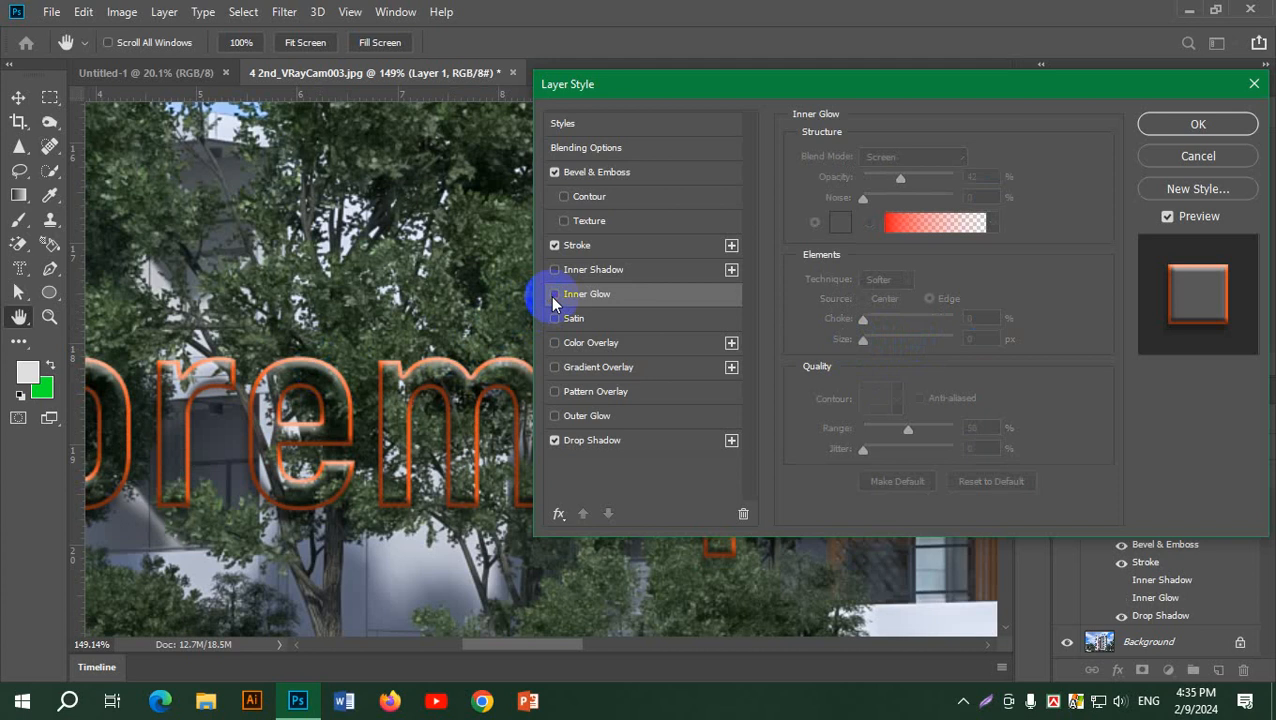
# - Try a satin effect and a green color overlay at 100% opacity on the lettering, turning each off
pyautogui.click(594, 320)
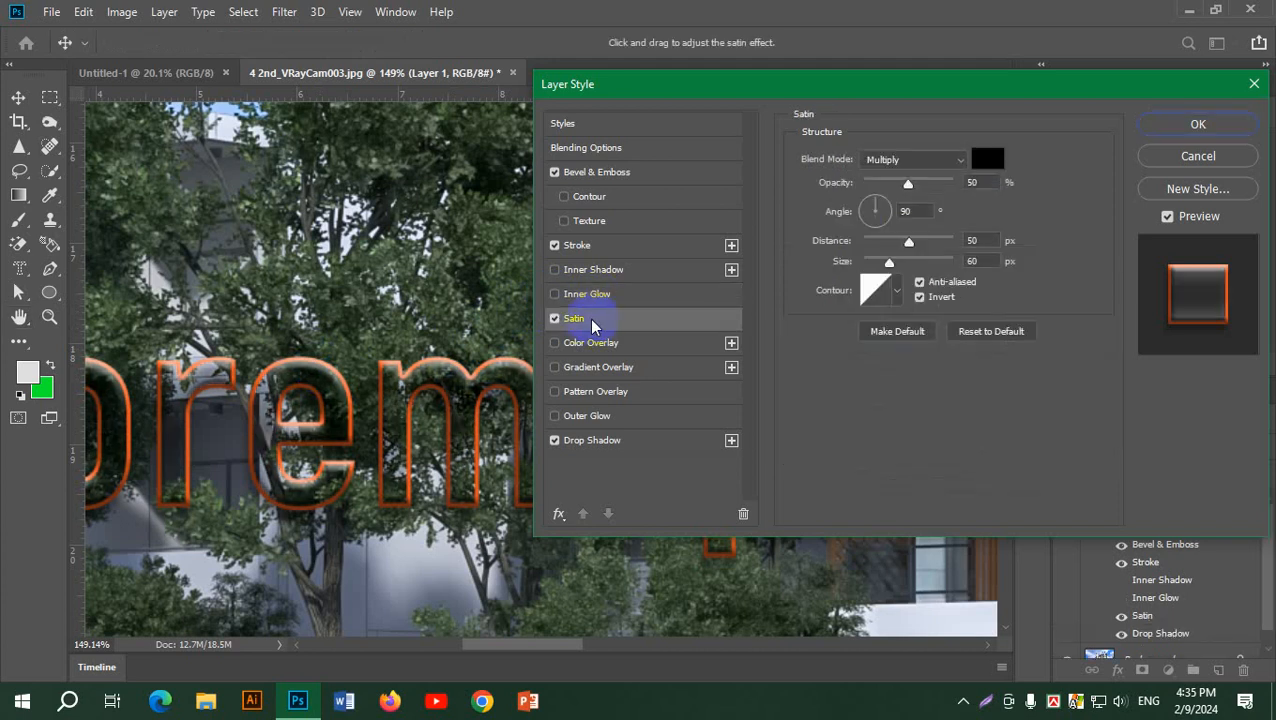
pyautogui.click(554, 318)
pyautogui.click(568, 343)
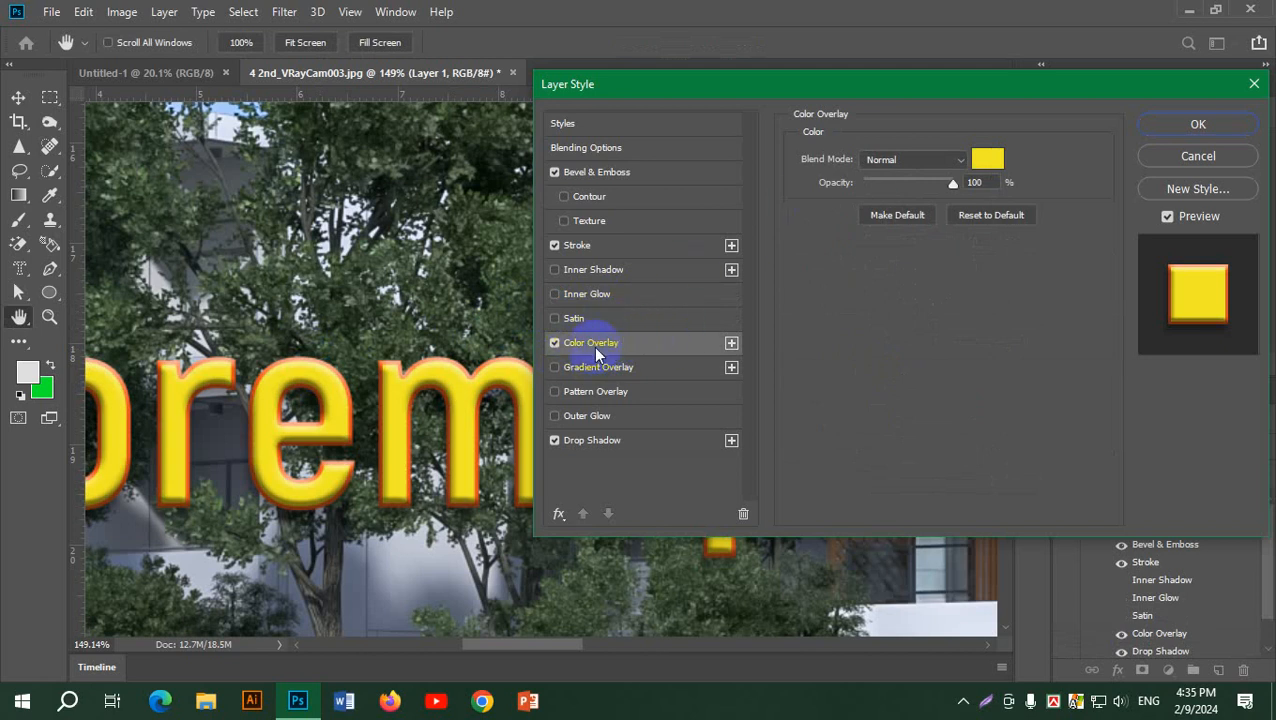
pyautogui.click(987, 159)
pyautogui.click(932, 349)
pyautogui.click(964, 293)
pyautogui.click(963, 382)
pyautogui.click(964, 415)
pyautogui.click(1130, 268)
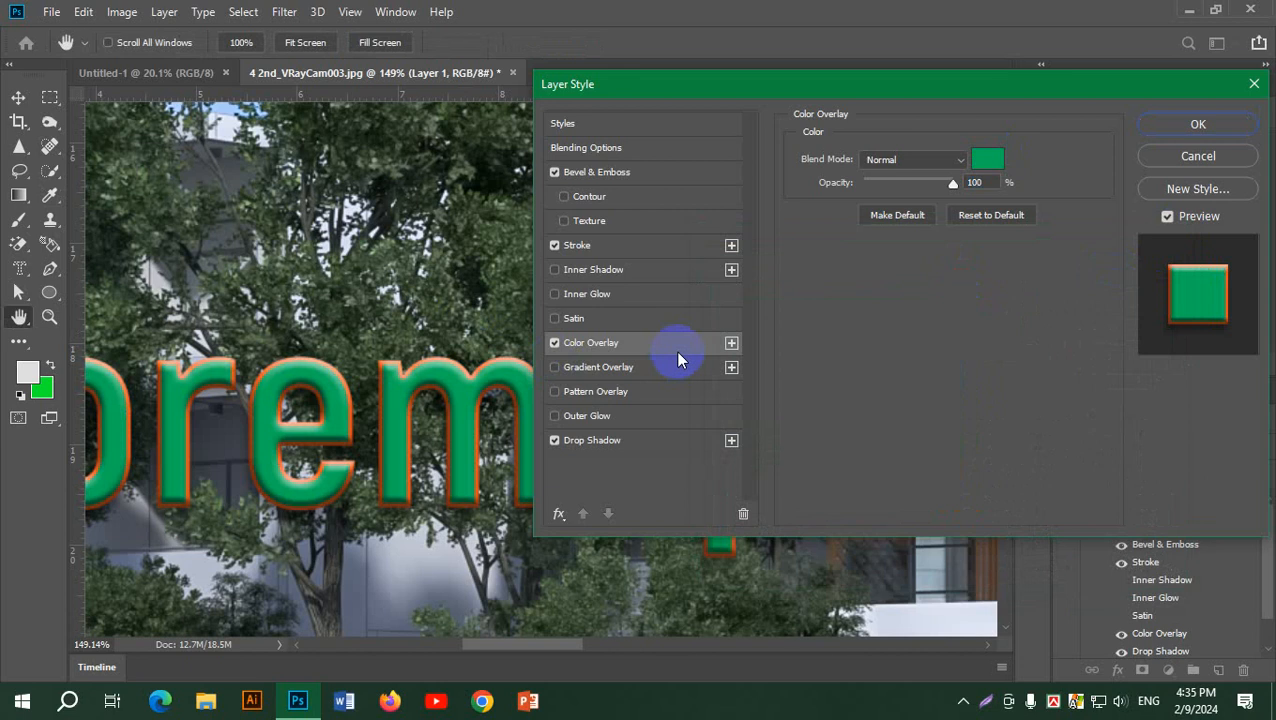
pyautogui.click(554, 343)
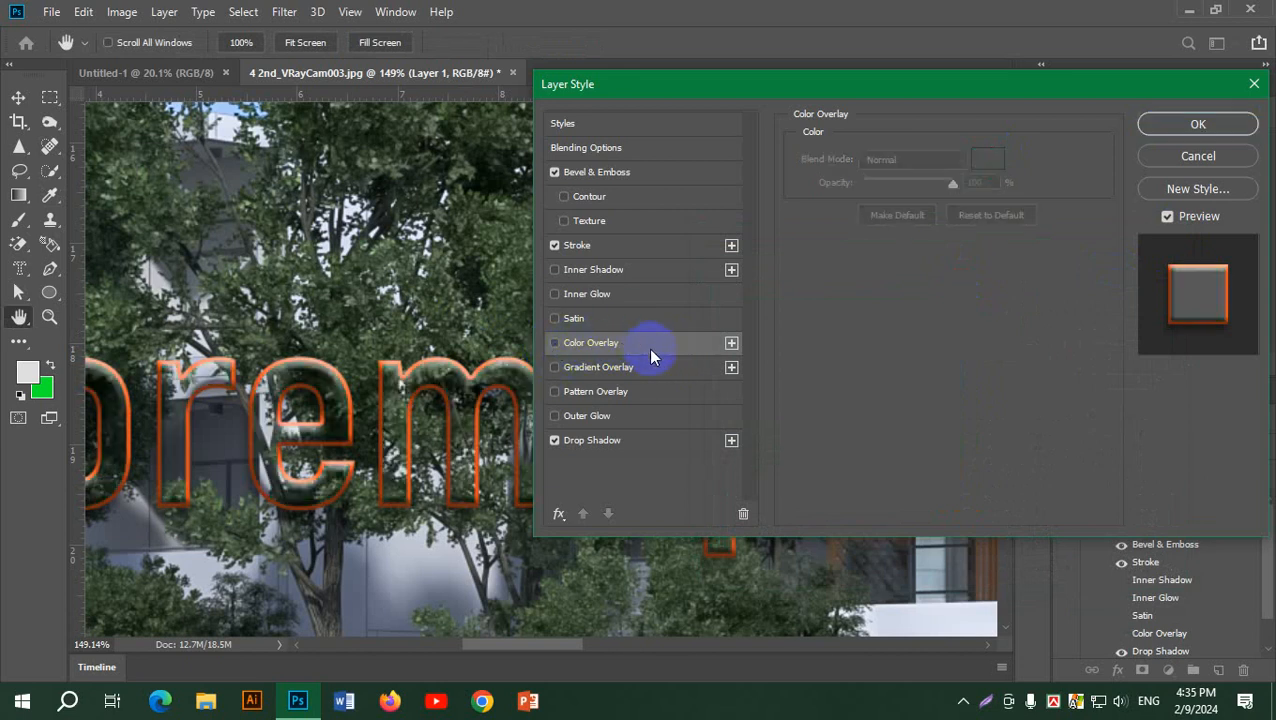
pyautogui.click(554, 345)
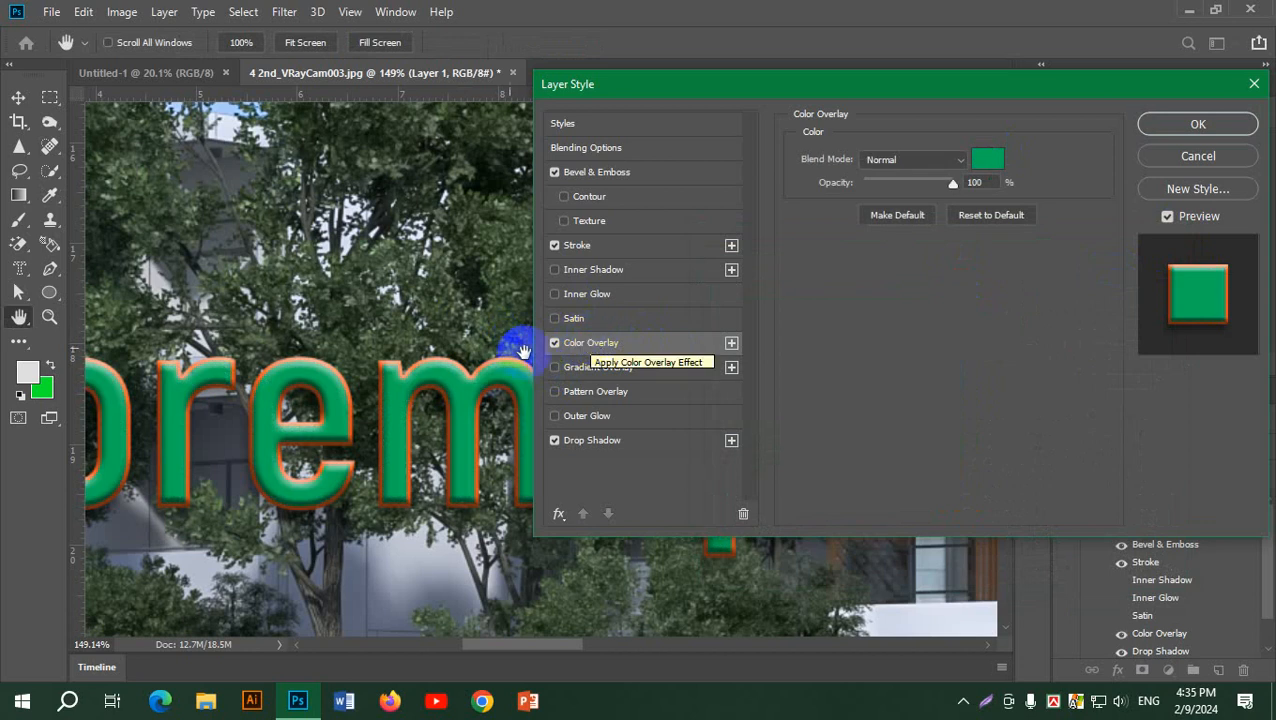
pyautogui.click(556, 344)
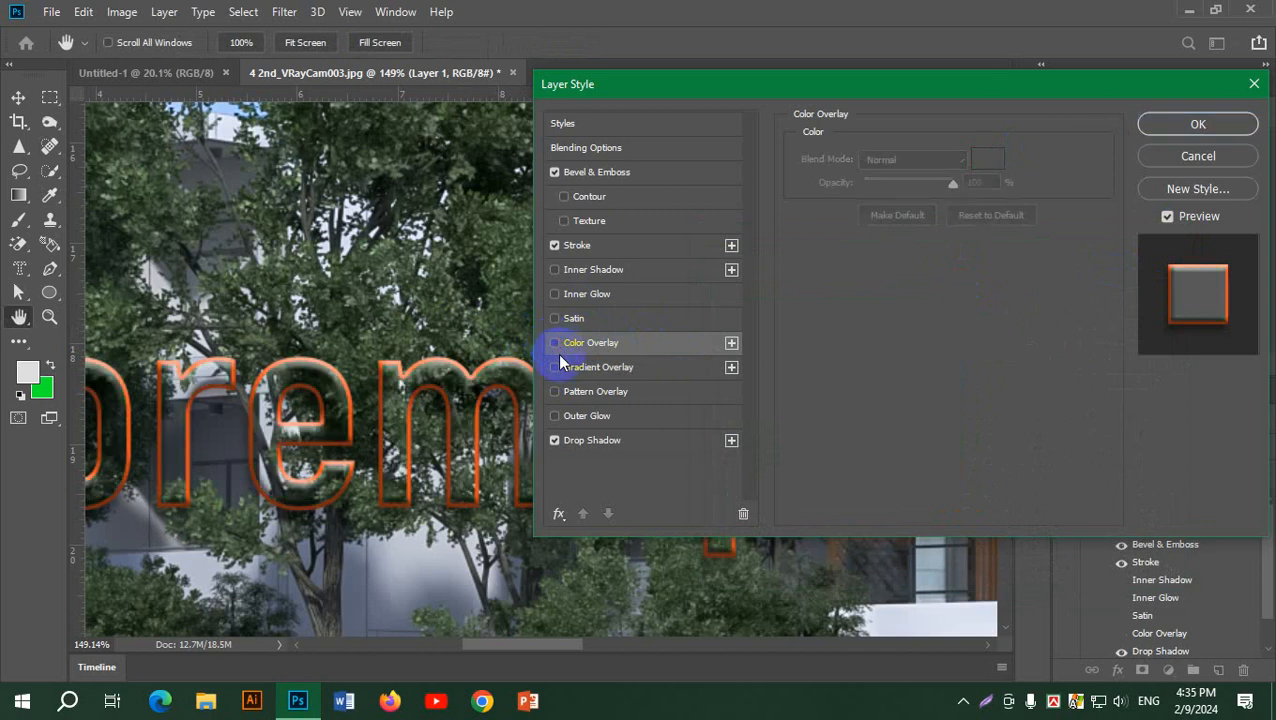
# - Turn on a gradient overlay for the Lorem Ipsum lettering and check it across the whole text
pyautogui.click(620, 370)
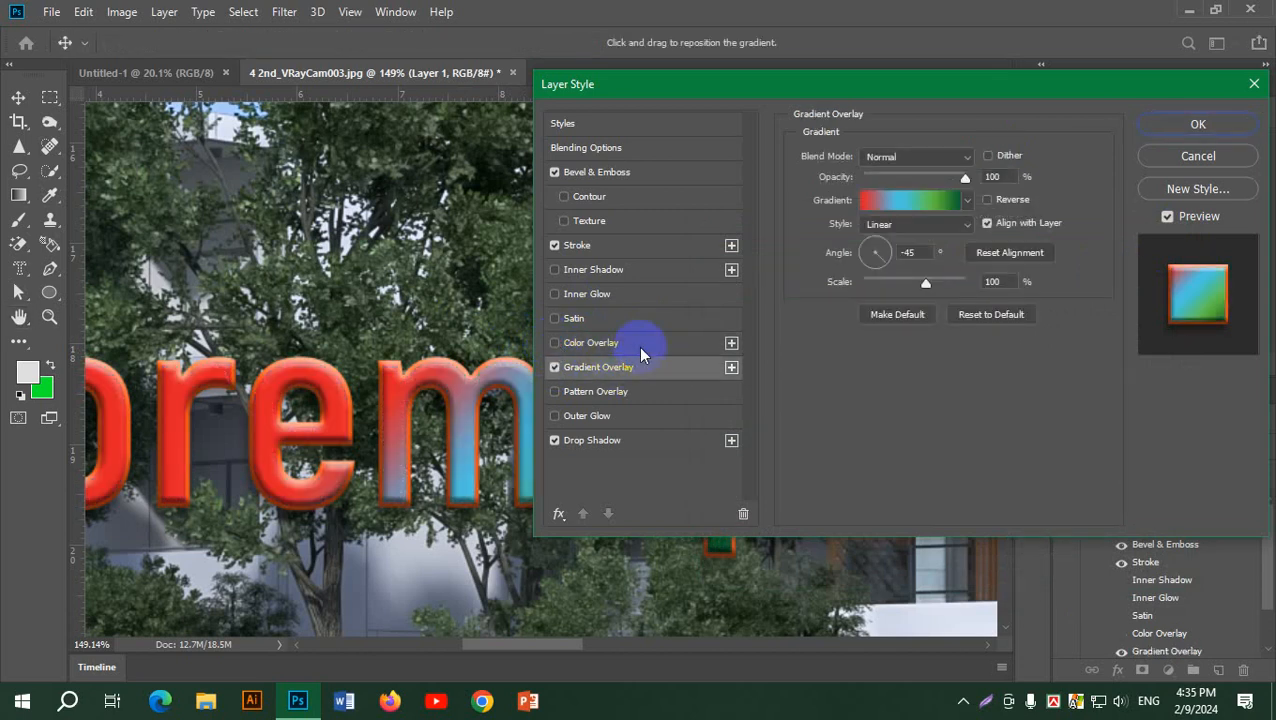
pyautogui.moveTo(655, 90); pyautogui.dragTo(1046, 75)
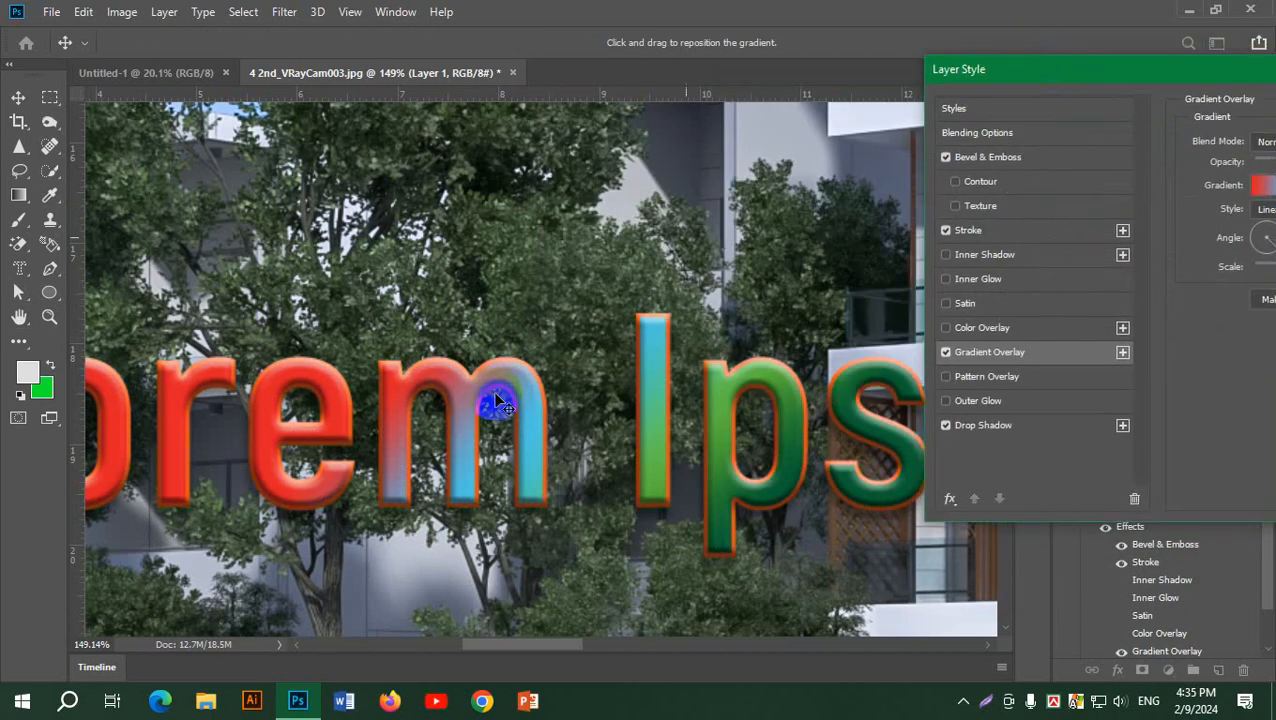
pyautogui.scroll(-3, 560, 388)
pyautogui.scroll(-5, 560, 388)
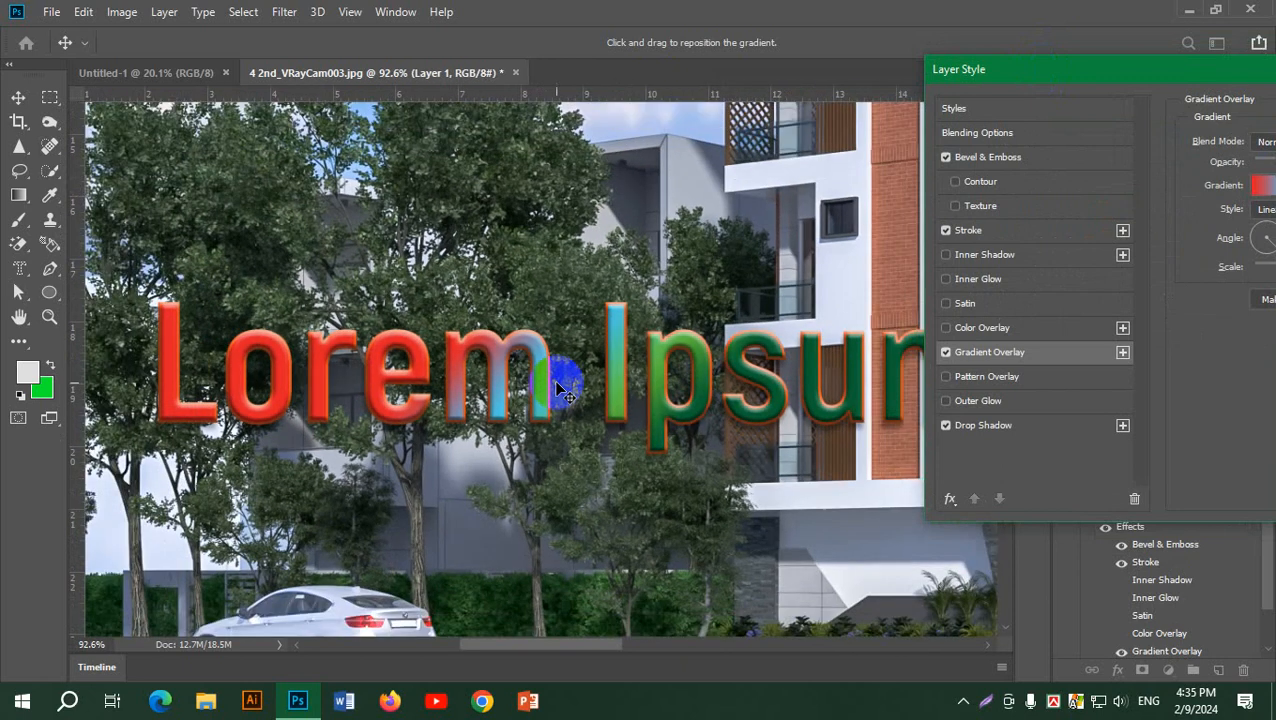
pyautogui.scroll(2, 810, 365)
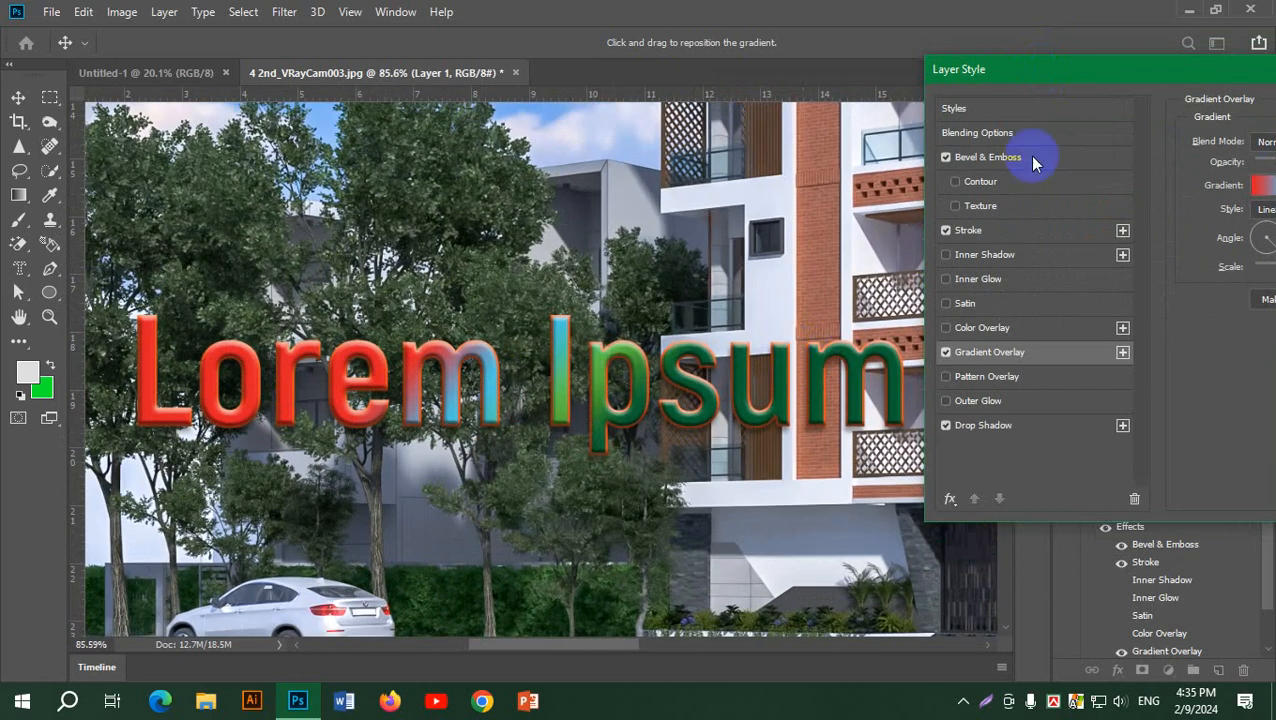
pyautogui.moveTo(1014, 64); pyautogui.dragTo(745, 52)
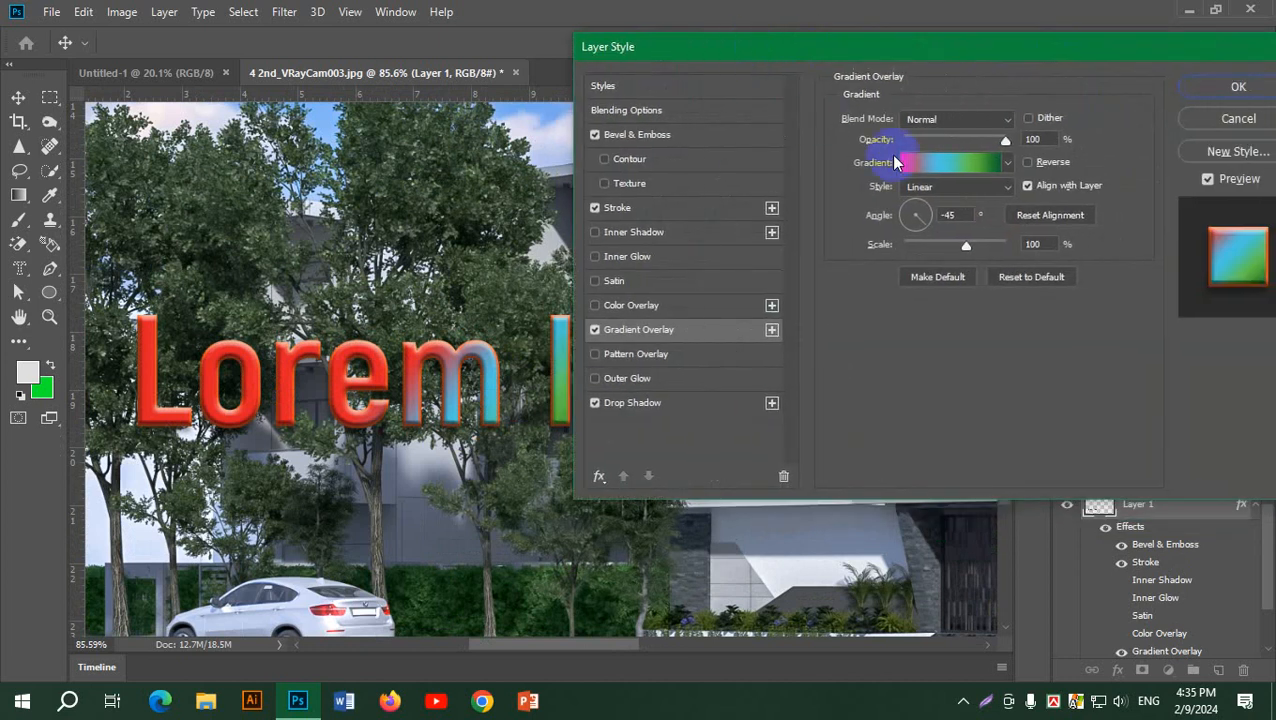
# - Try the yellow-blue, Orange, Yellow, Orange and Violet, Orange gradient presets on the lettering, then turn the gradient overlay off
pyautogui.click(960, 162)
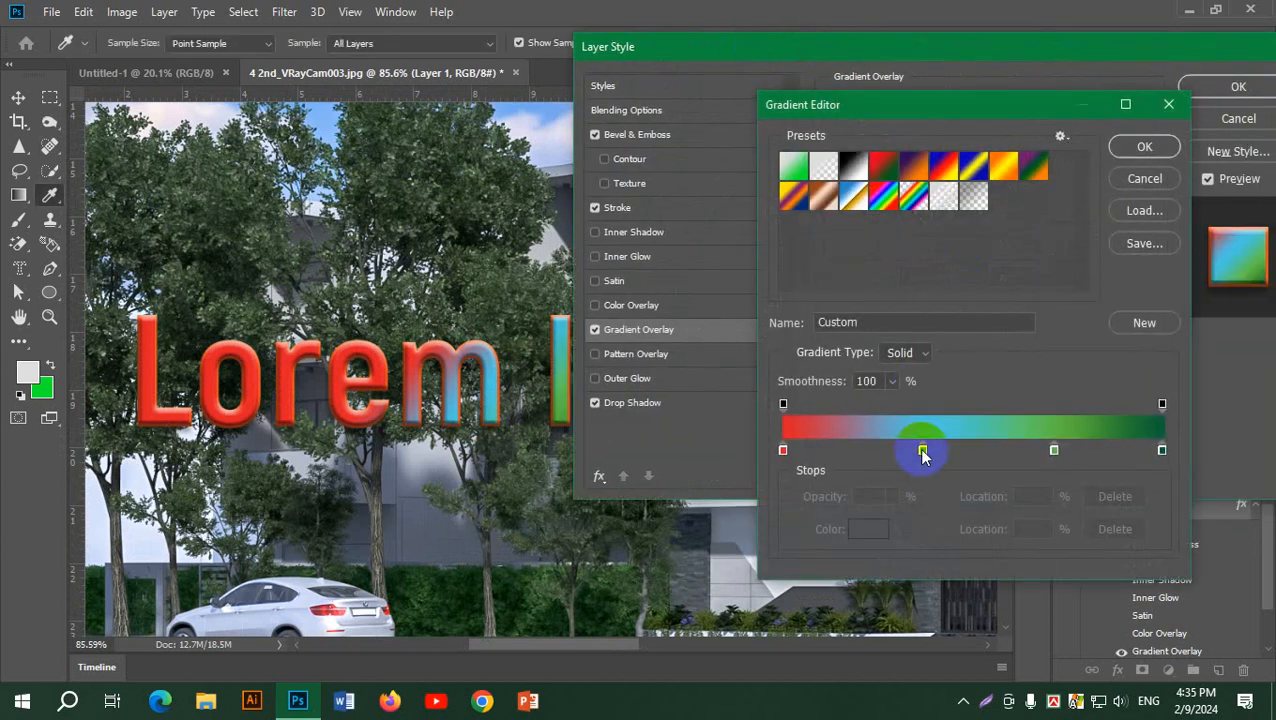
pyautogui.click(973, 166)
pyautogui.click(1003, 166)
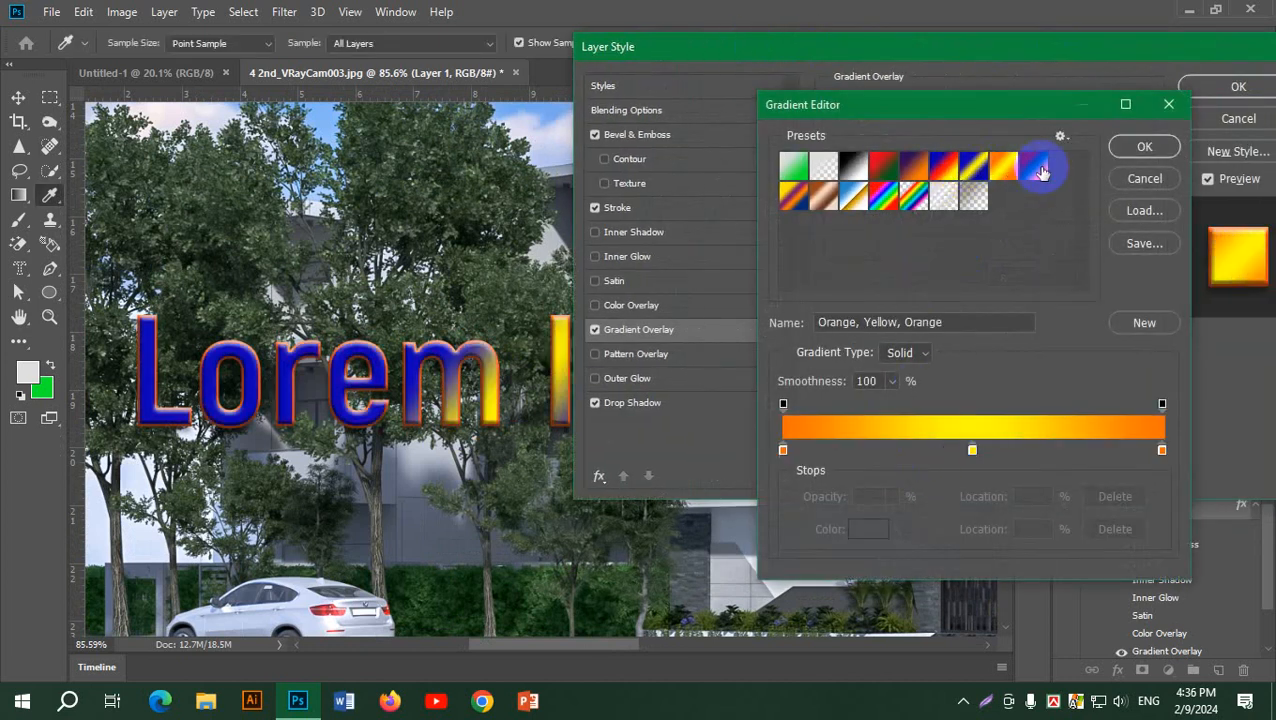
pyautogui.click(908, 168)
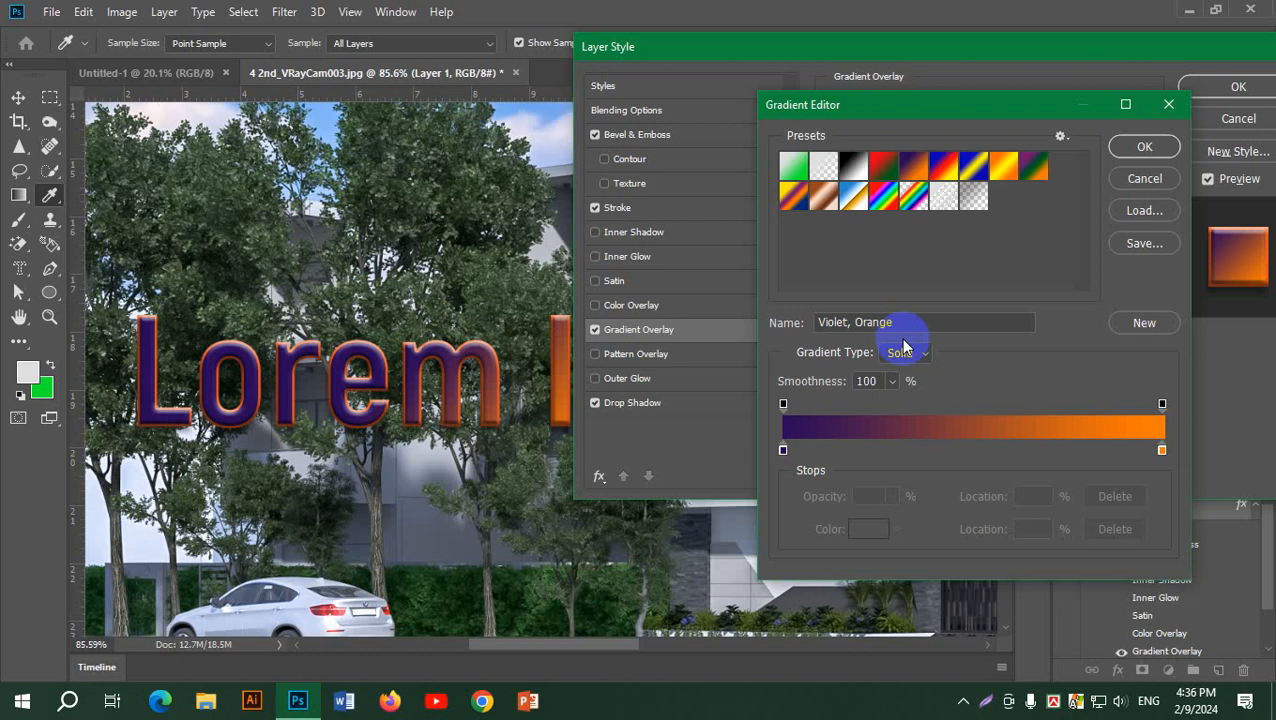
pyautogui.click(1168, 148)
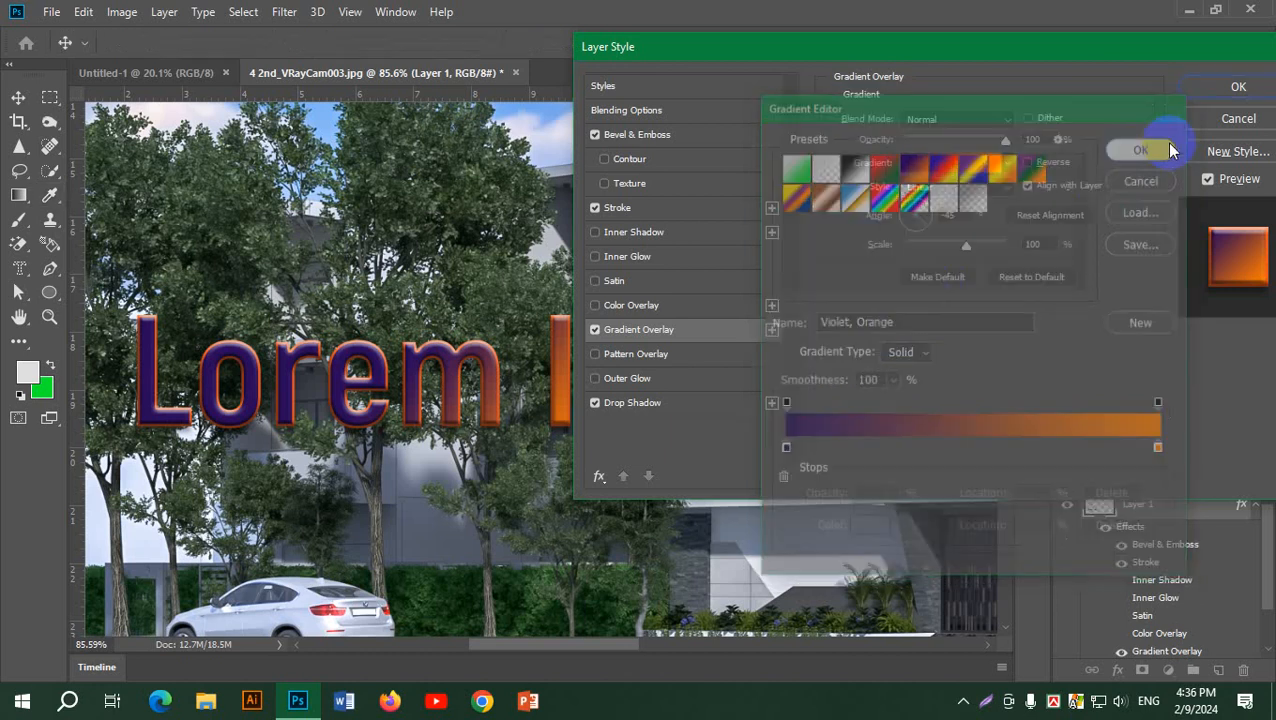
pyautogui.click(595, 329)
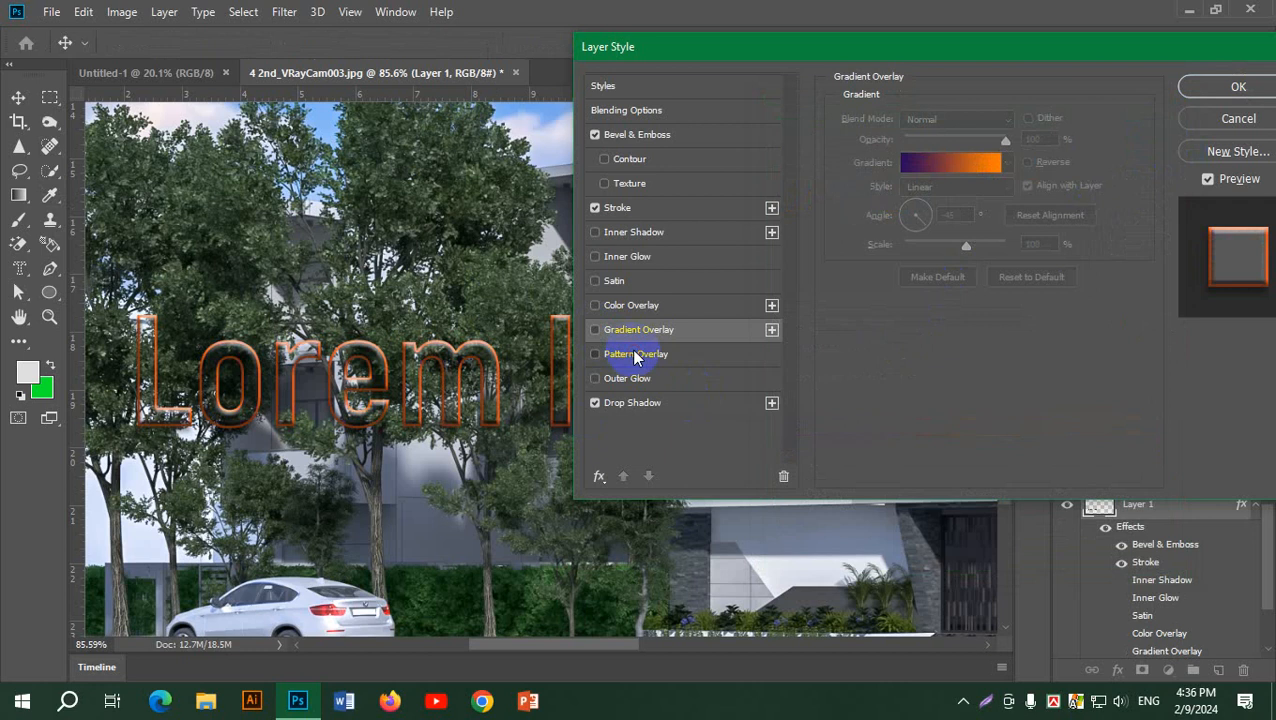
# - Try a pattern overlay with dotted and concentric-square patterns, and an outer glow on the lettering, turning each off
pyautogui.click(636, 354)
pyautogui.click(964, 182)
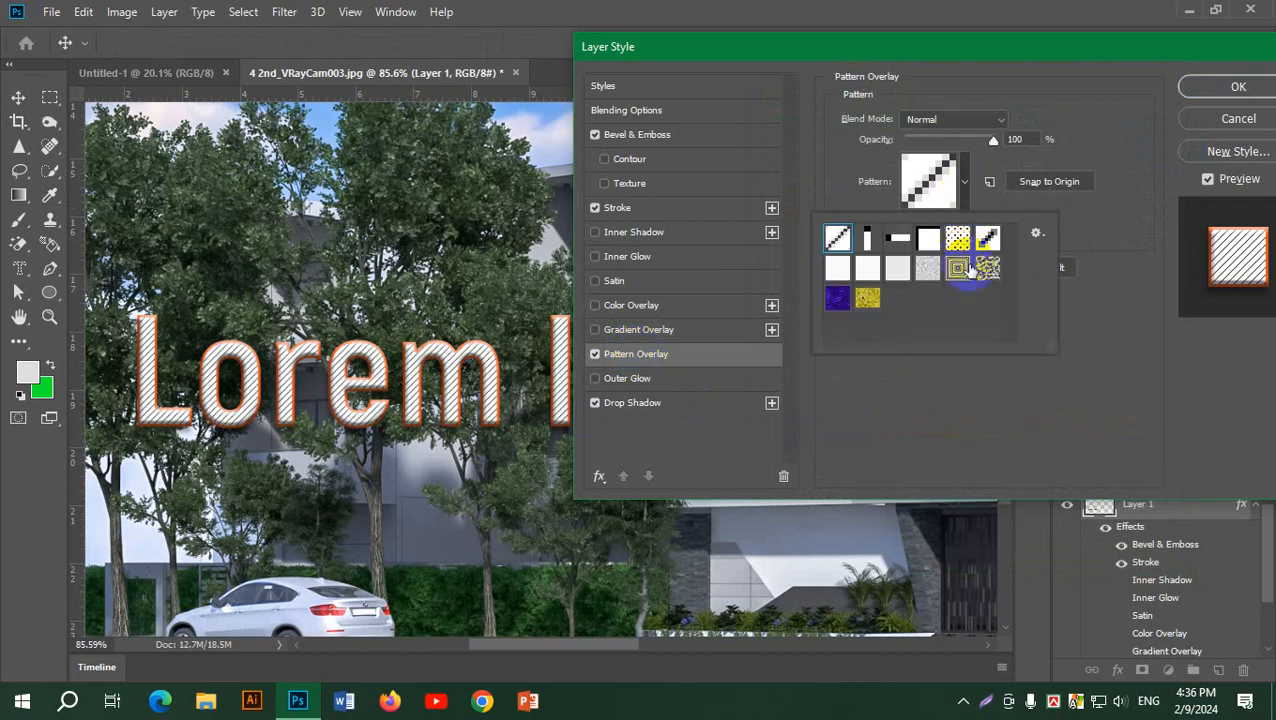
pyautogui.click(957, 238)
pyautogui.click(957, 269)
pyautogui.click(957, 274)
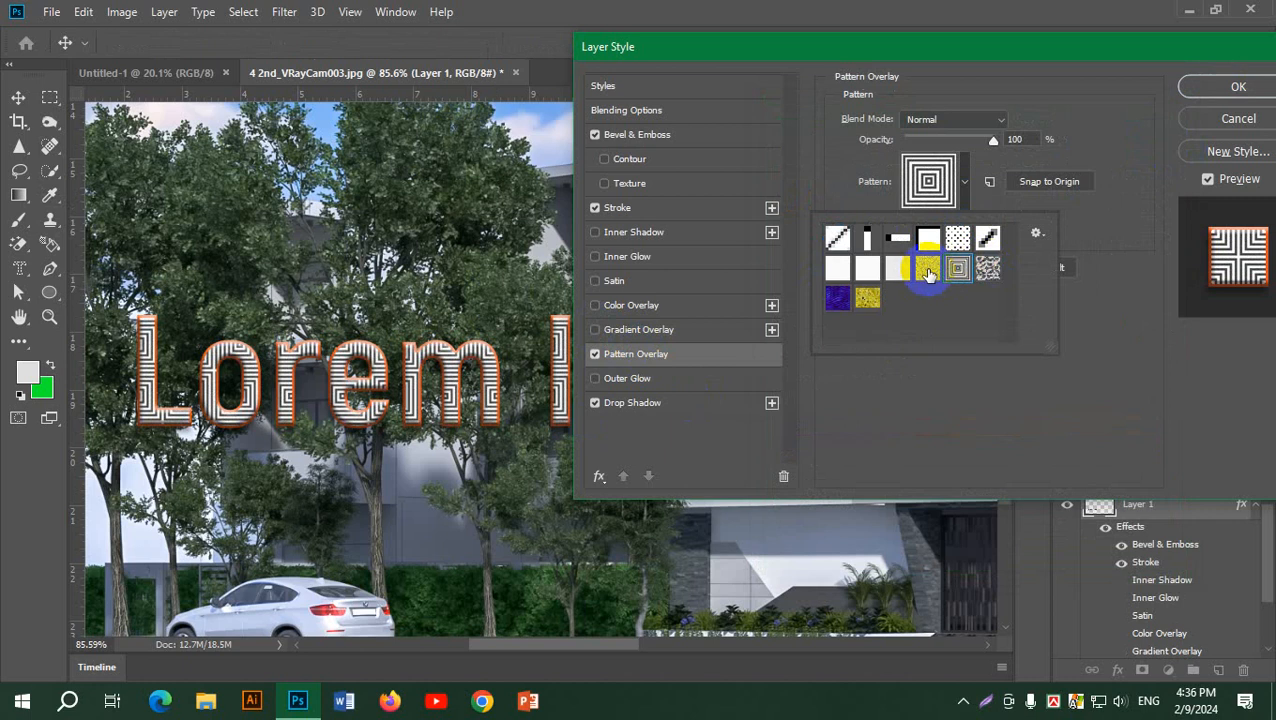
pyautogui.click(596, 356)
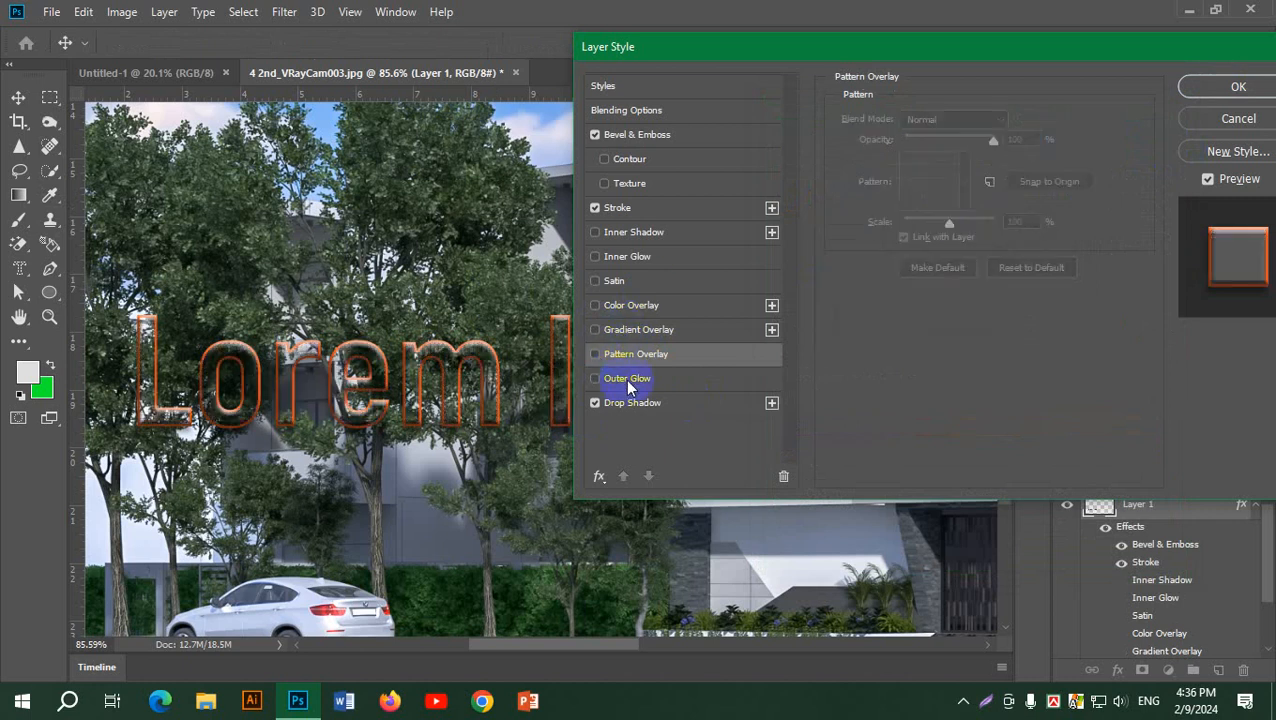
pyautogui.click(630, 378)
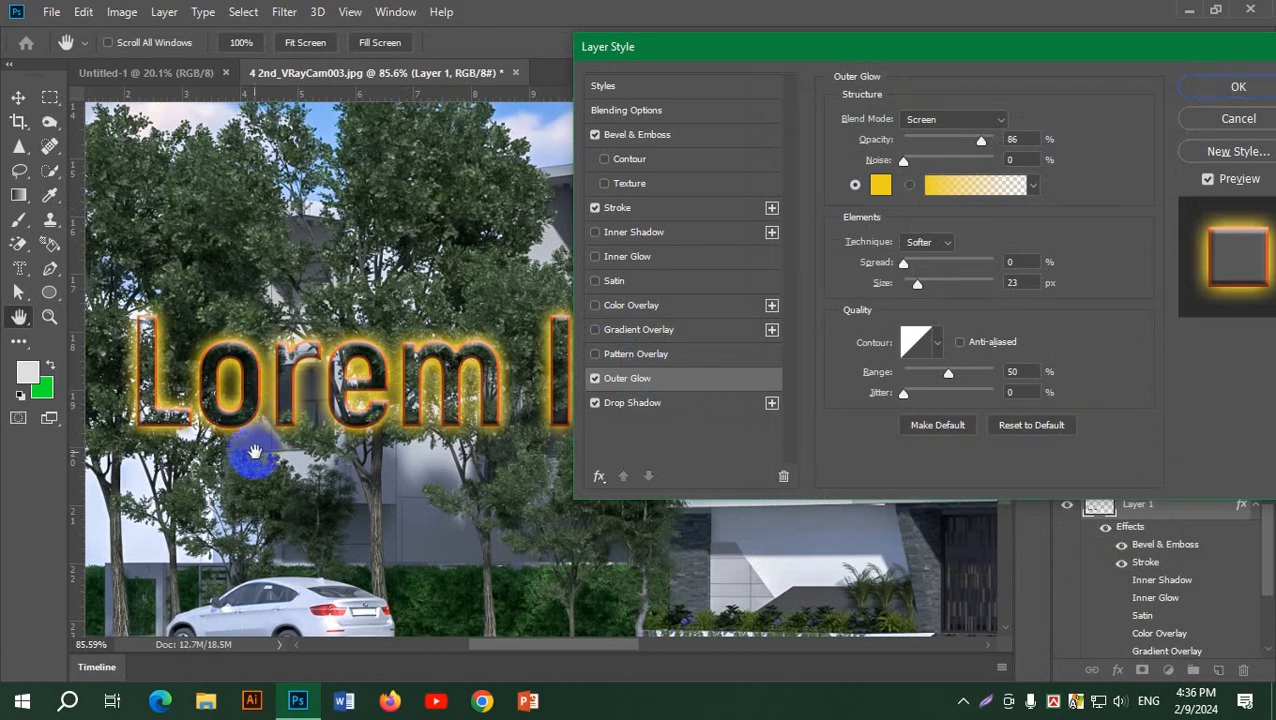
pyautogui.click(595, 378)
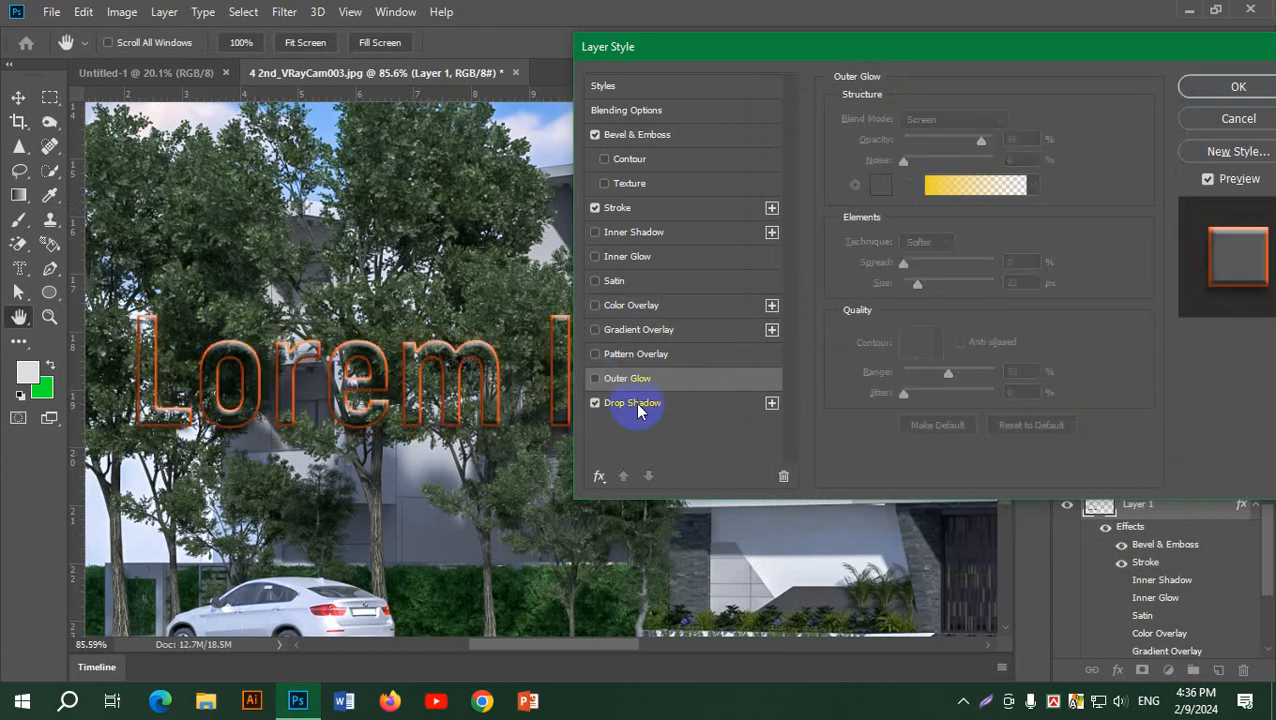
# - Set the lettering's drop shadow size to 1 px and apply the layer style
pyautogui.click(638, 405)
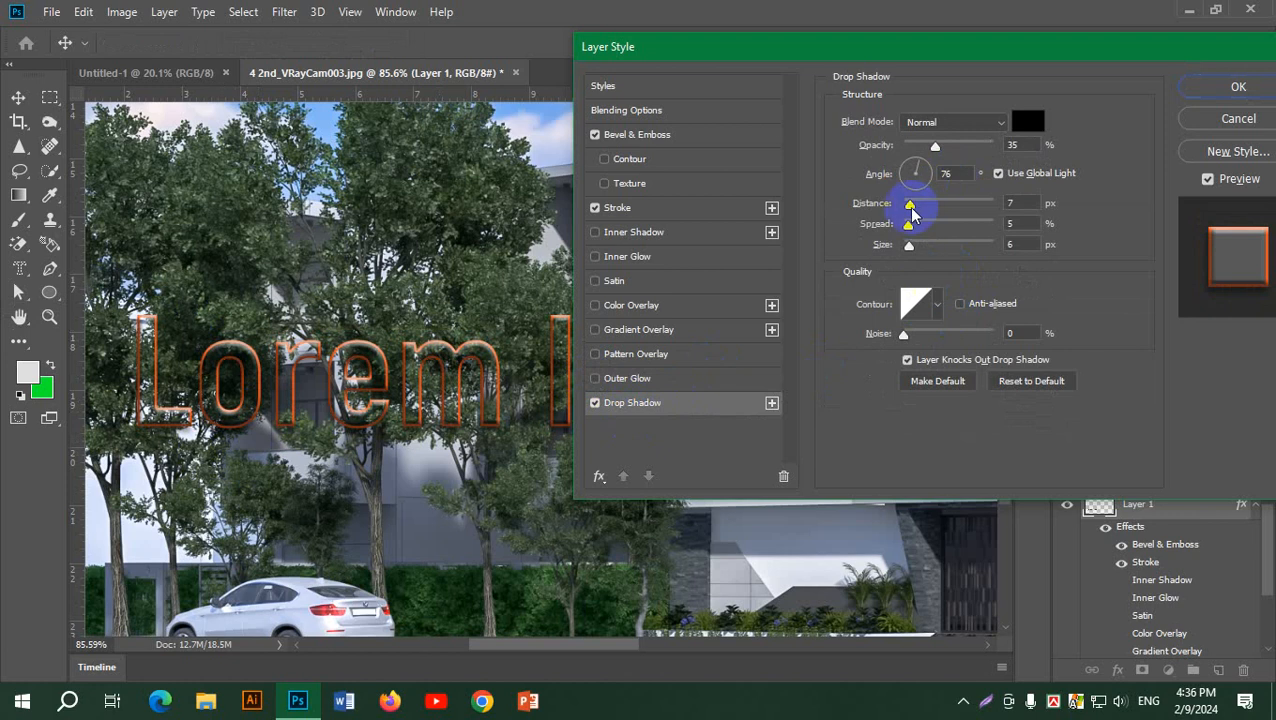
pyautogui.moveTo(910, 245)
pyautogui.mouseDown()
pyautogui.moveTo(935, 253)
pyautogui.moveTo(902, 252)
pyautogui.moveTo(918, 264)
pyautogui.moveTo(905, 250)
pyautogui.mouseUp()
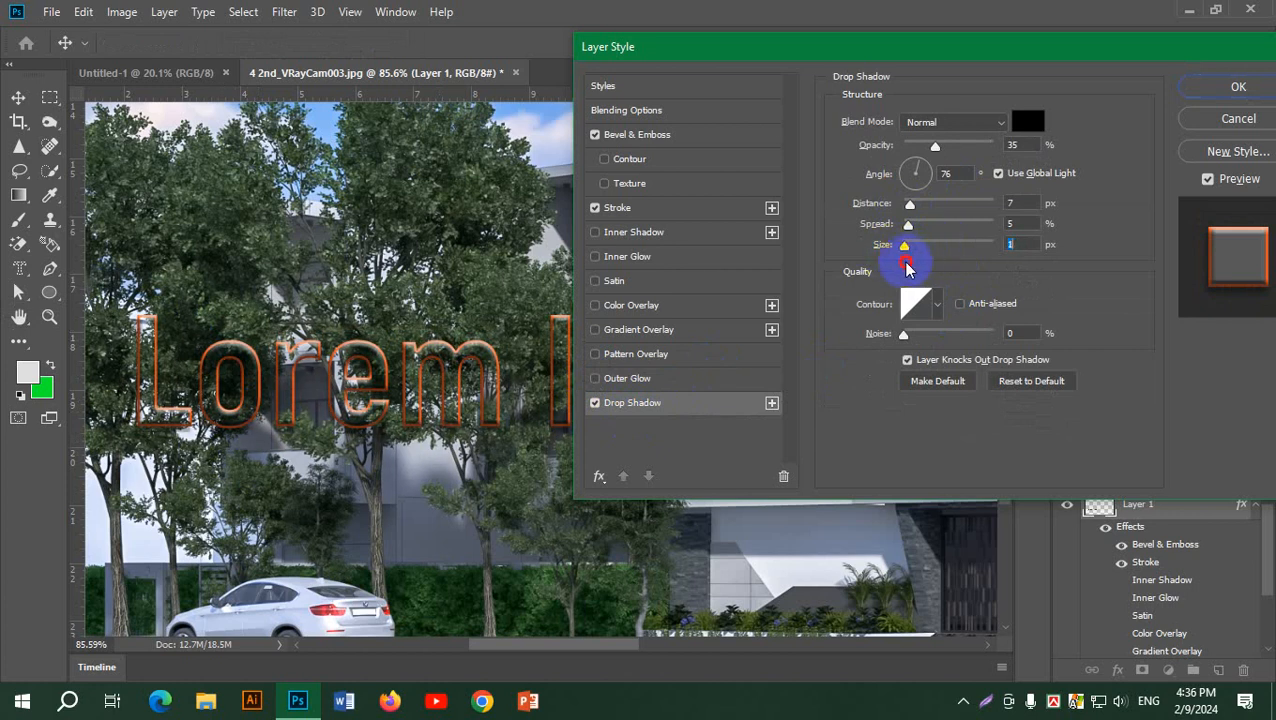
pyautogui.click(1255, 92)
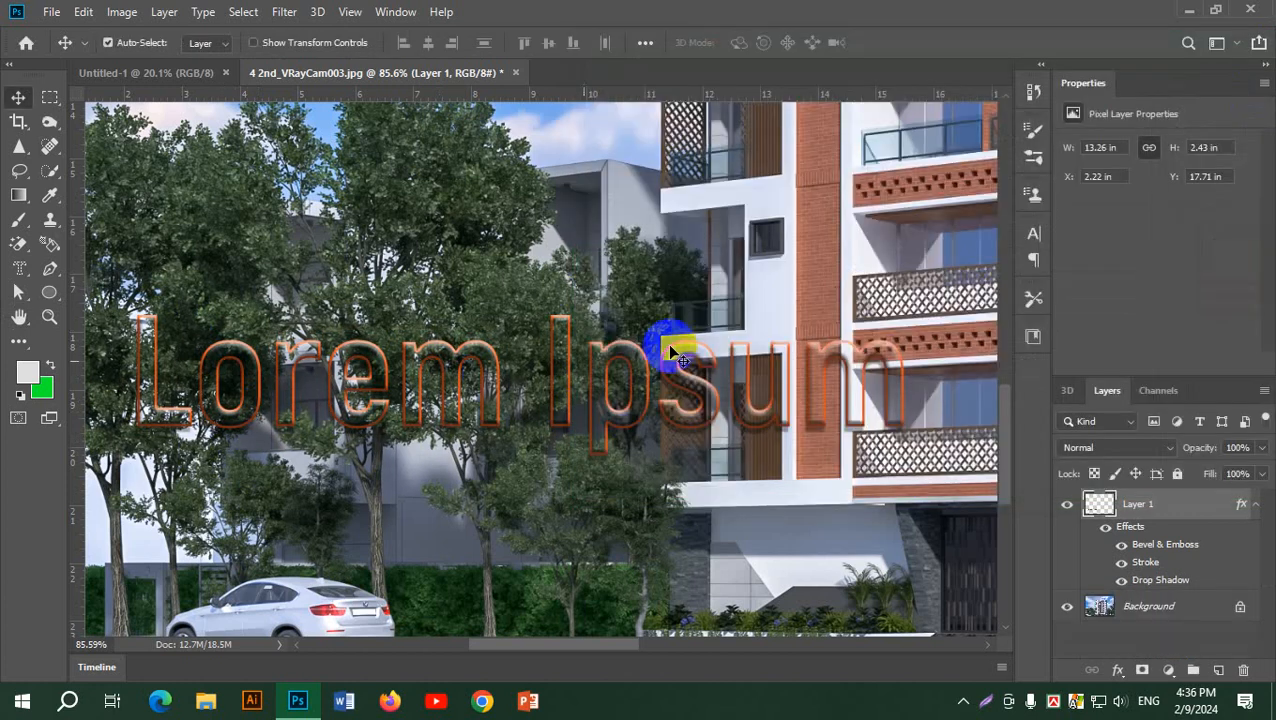
# - Move the Lorem Ipsum lettering up into the sky beside the roof, to about X 3.14 in, Y 1.54 in
pyautogui.scroll(-3, 657, 365)
pyautogui.scroll(-2, 657, 365)
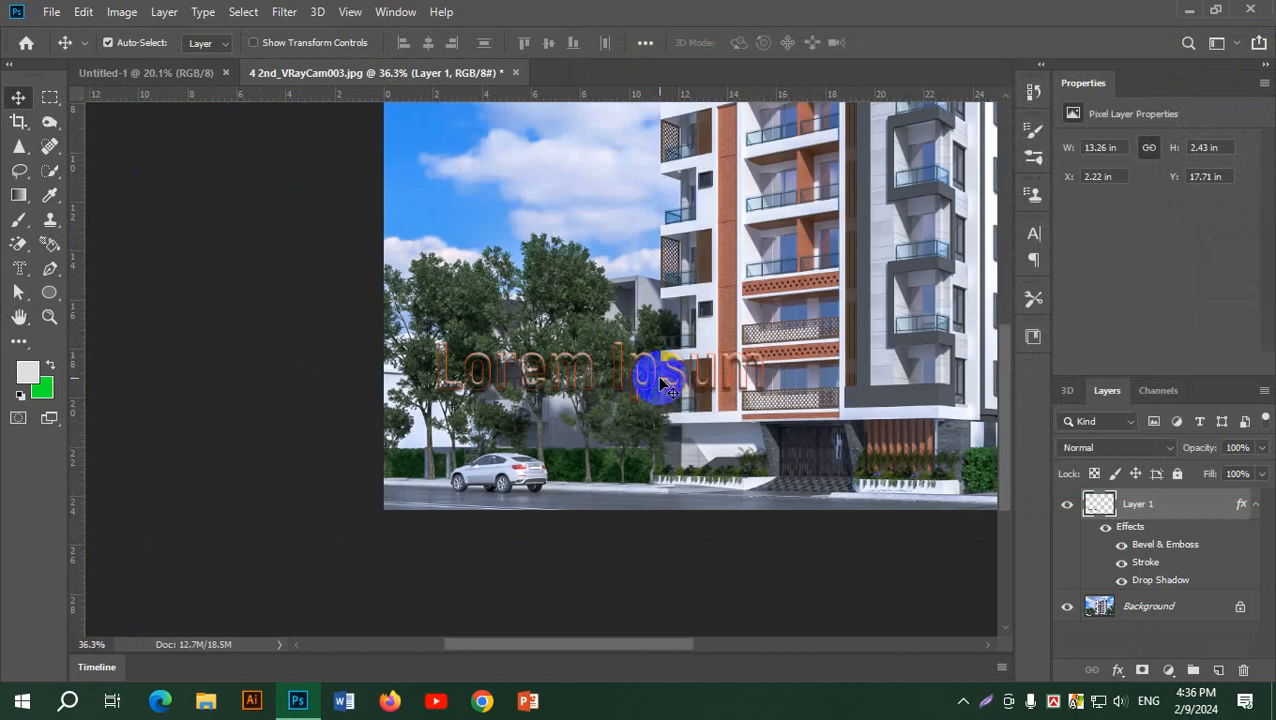
pyautogui.scroll(4, 665, 440)
pyautogui.moveTo(604, 527); pyautogui.dragTo(667, 148)
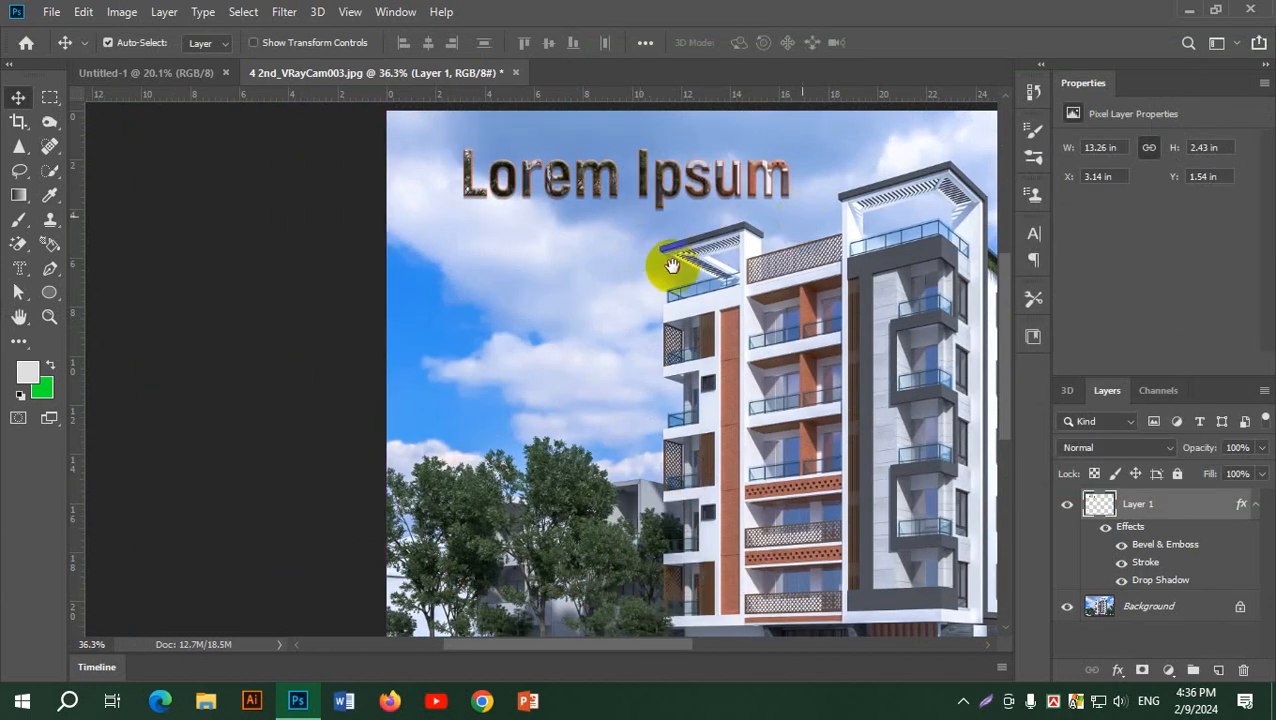
pyautogui.moveTo(672, 265); pyautogui.dragTo(555, 202)
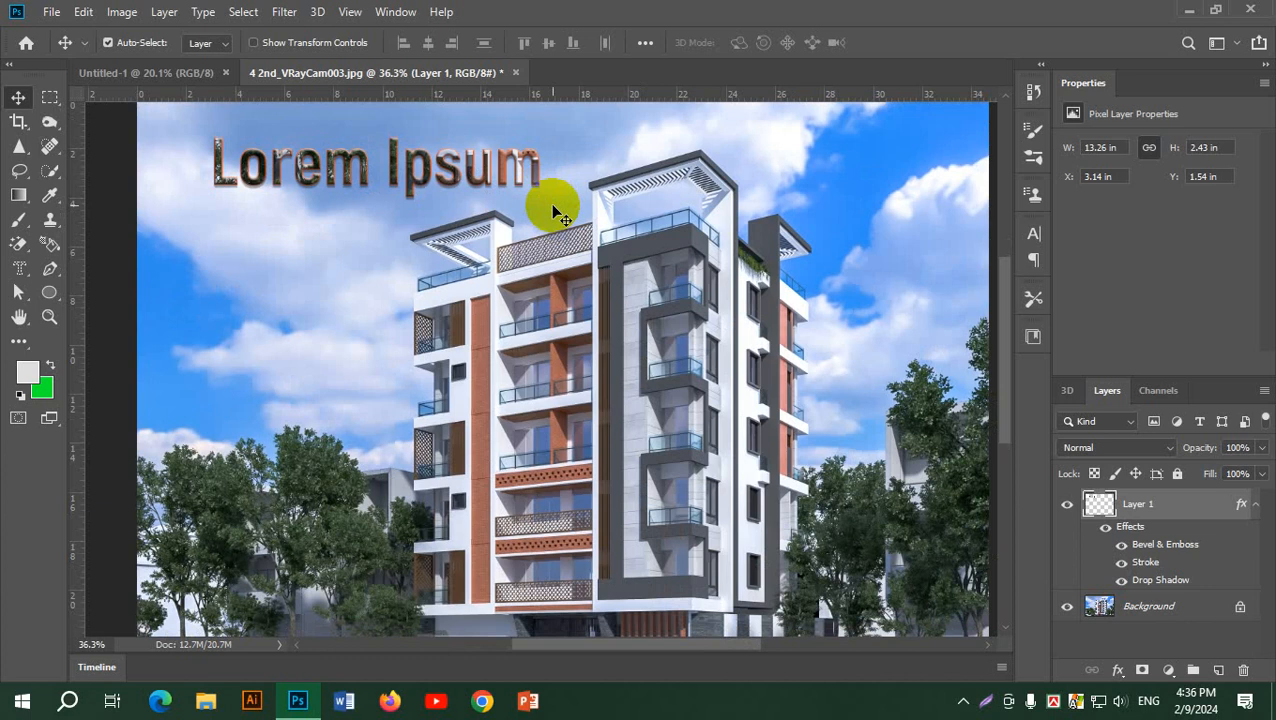
pyautogui.click(553, 208)
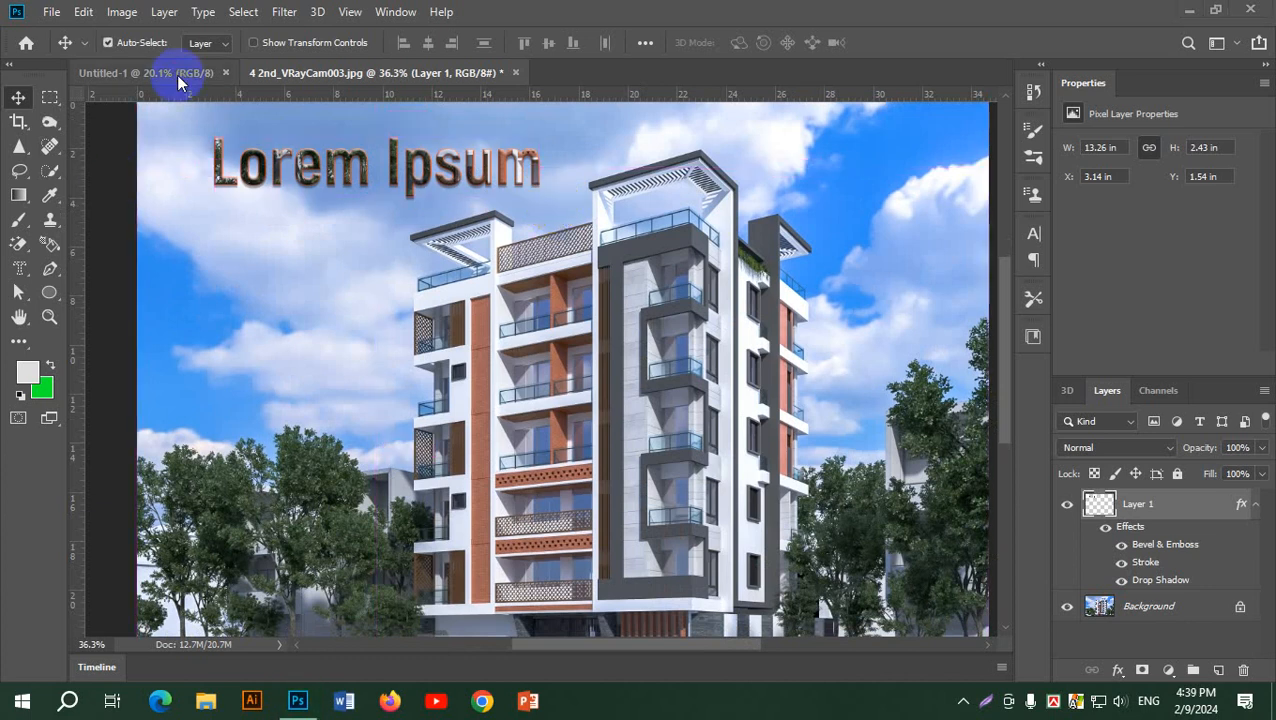
# - Make a rectangular selection about 4.12 by 1.44 in on the upper part of the Untitled-1 page
pyautogui.click(176, 74)
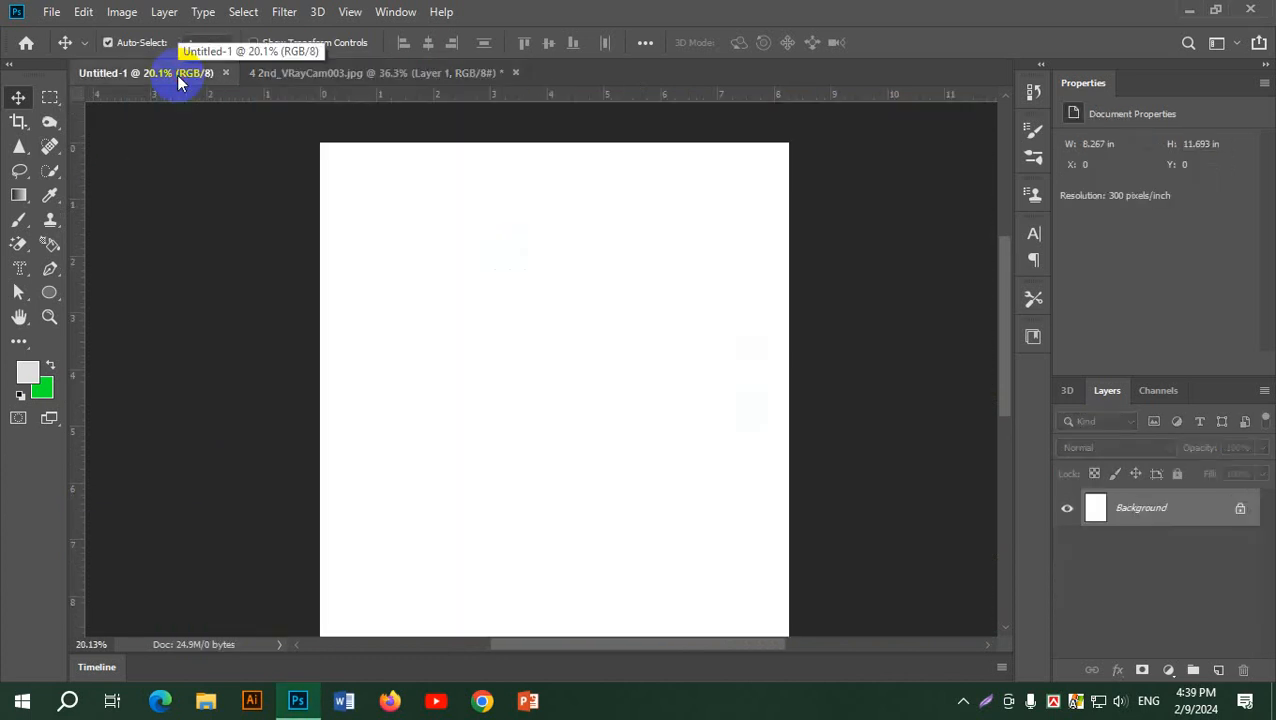
pyautogui.click(51, 99)
pyautogui.moveTo(442, 252); pyautogui.dragTo(675, 335)
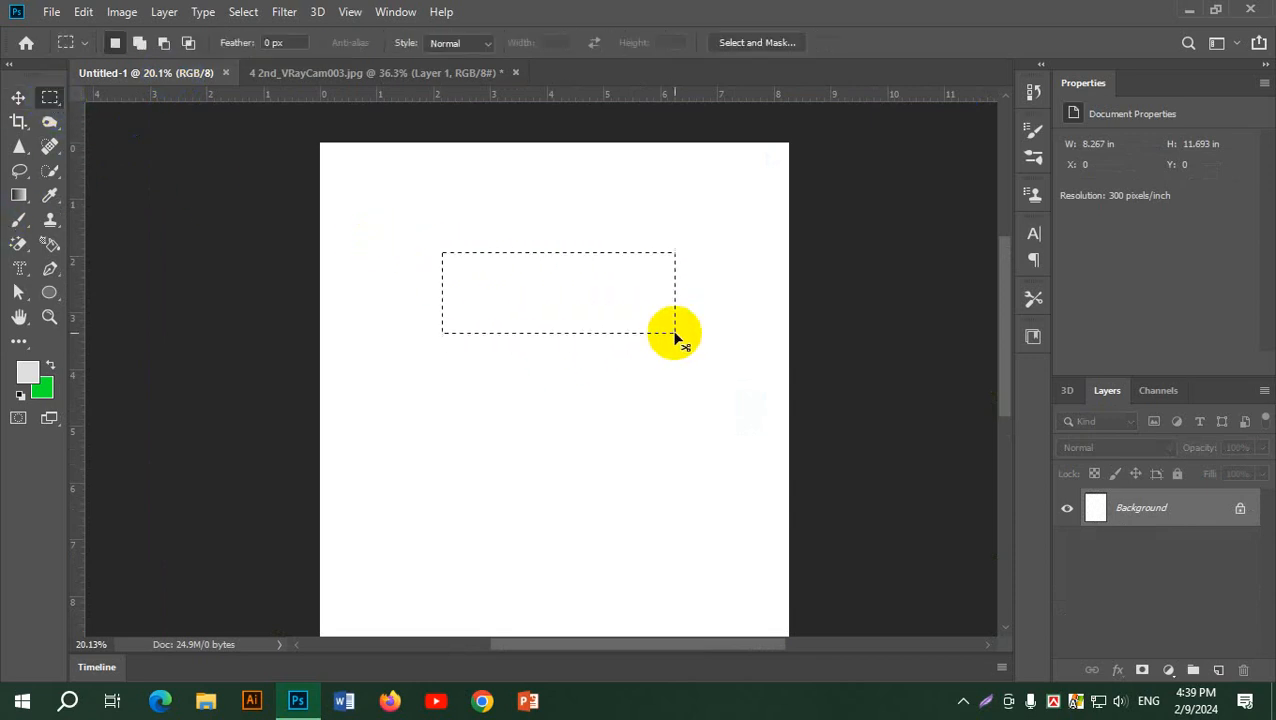
# - Undo a trial fill on the Background, fill the selection with the green background color on a new layer, and deselect
pyautogui.hotkey('ctrl', 'BackSpace')
pyautogui.hotkey('ctrl', 'z')
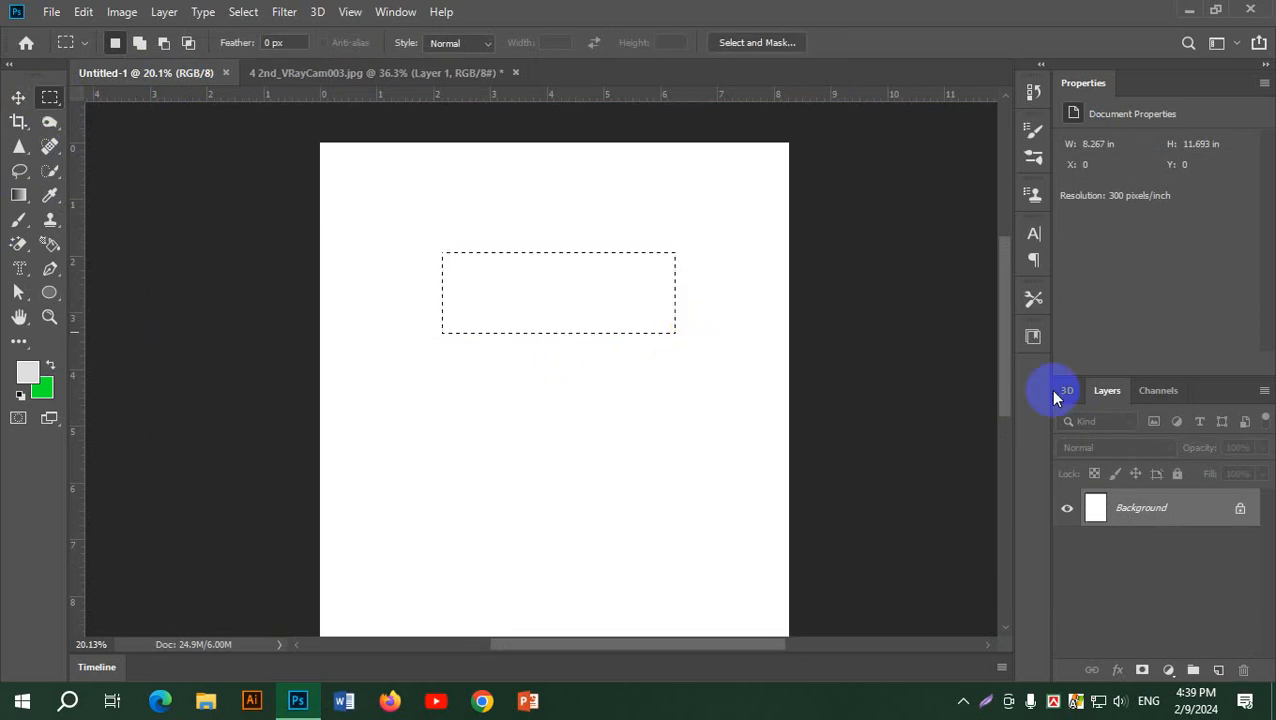
pyautogui.click(1219, 674)
pyautogui.hotkey('ctrl', 'BackSpace')
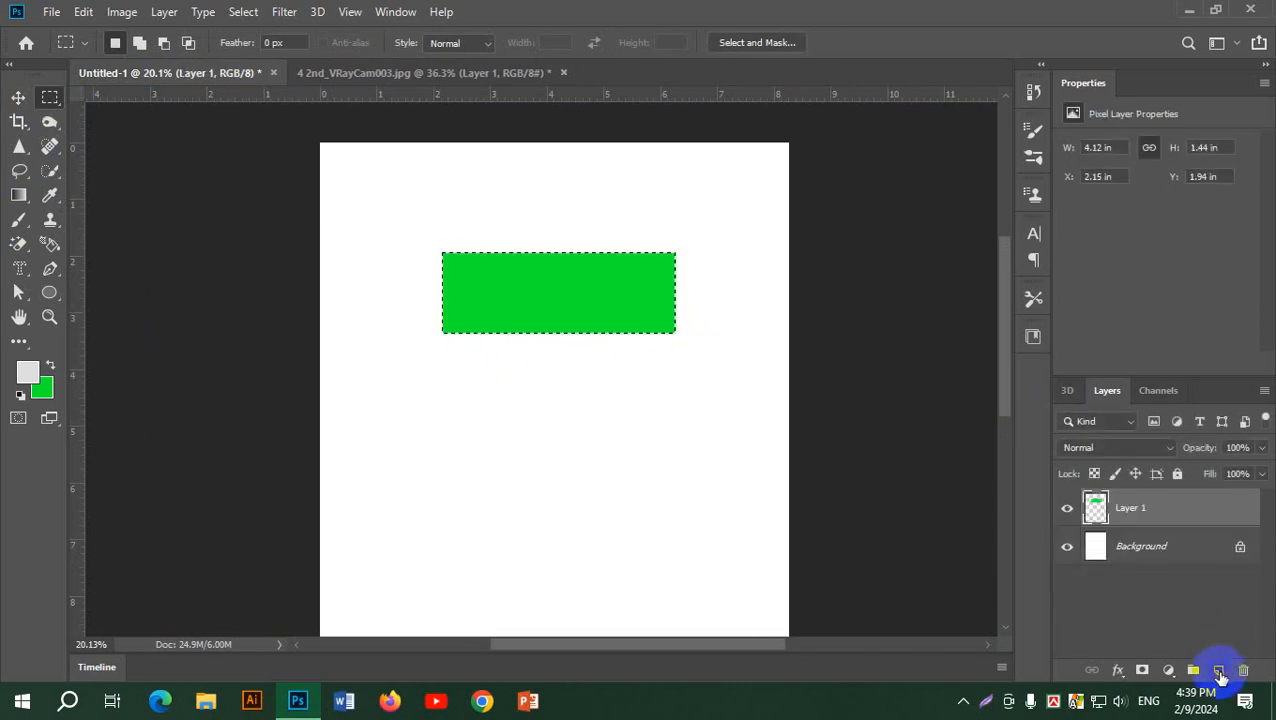
pyautogui.hotkey('ctrl', 'd')
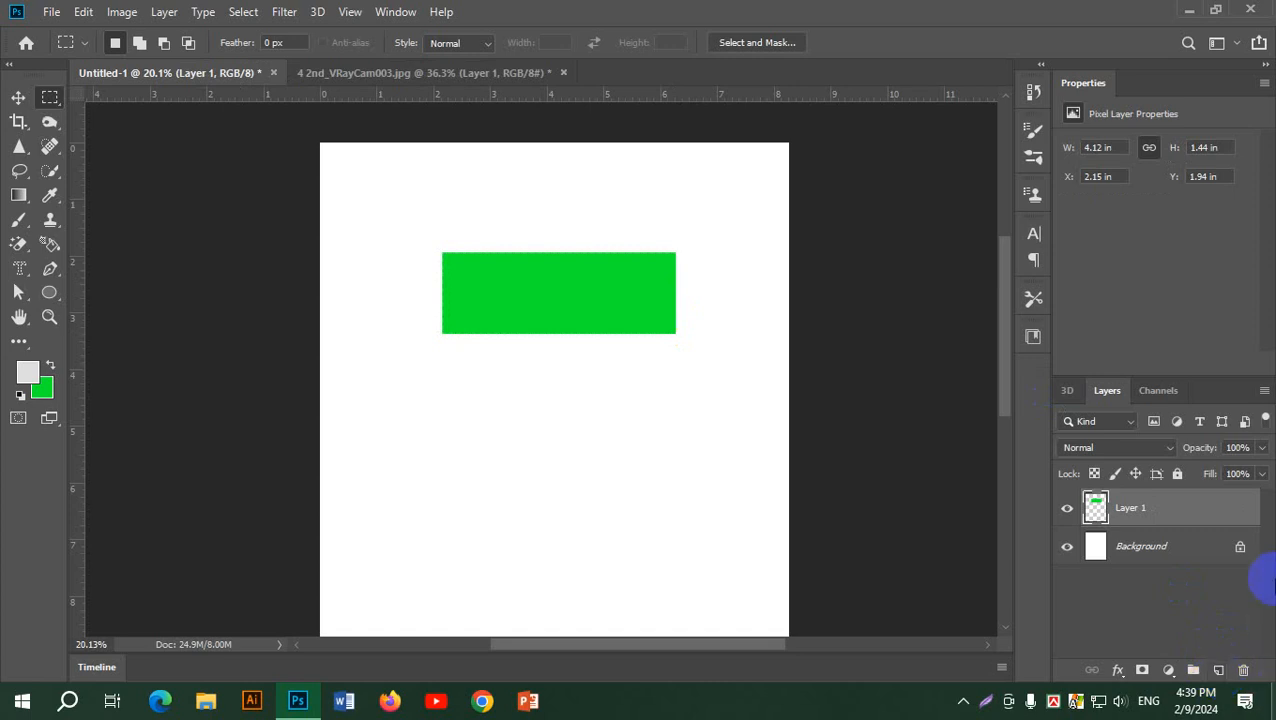
# - Add a drop shadow to the green rectangle's layer and set its size to 43 px
pyautogui.click(1220, 507)
pyautogui.doubleClick(1221, 509)
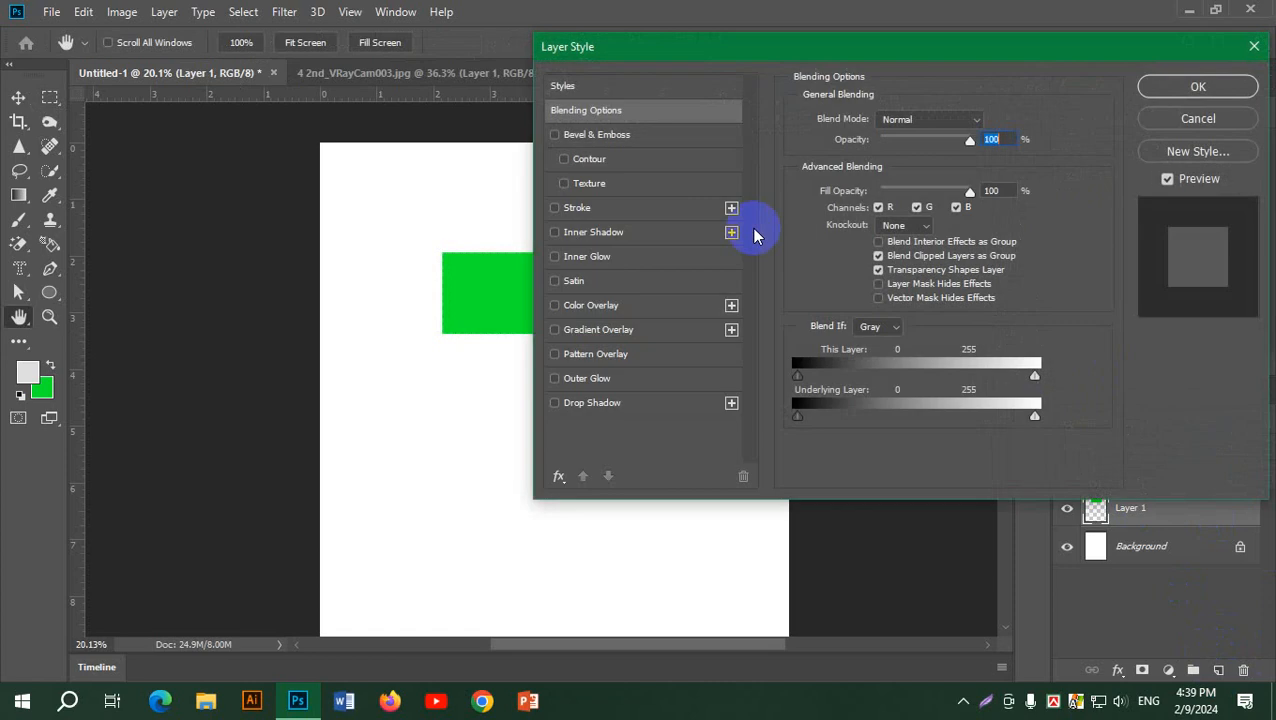
pyautogui.moveTo(726, 63); pyautogui.dragTo(991, 70)
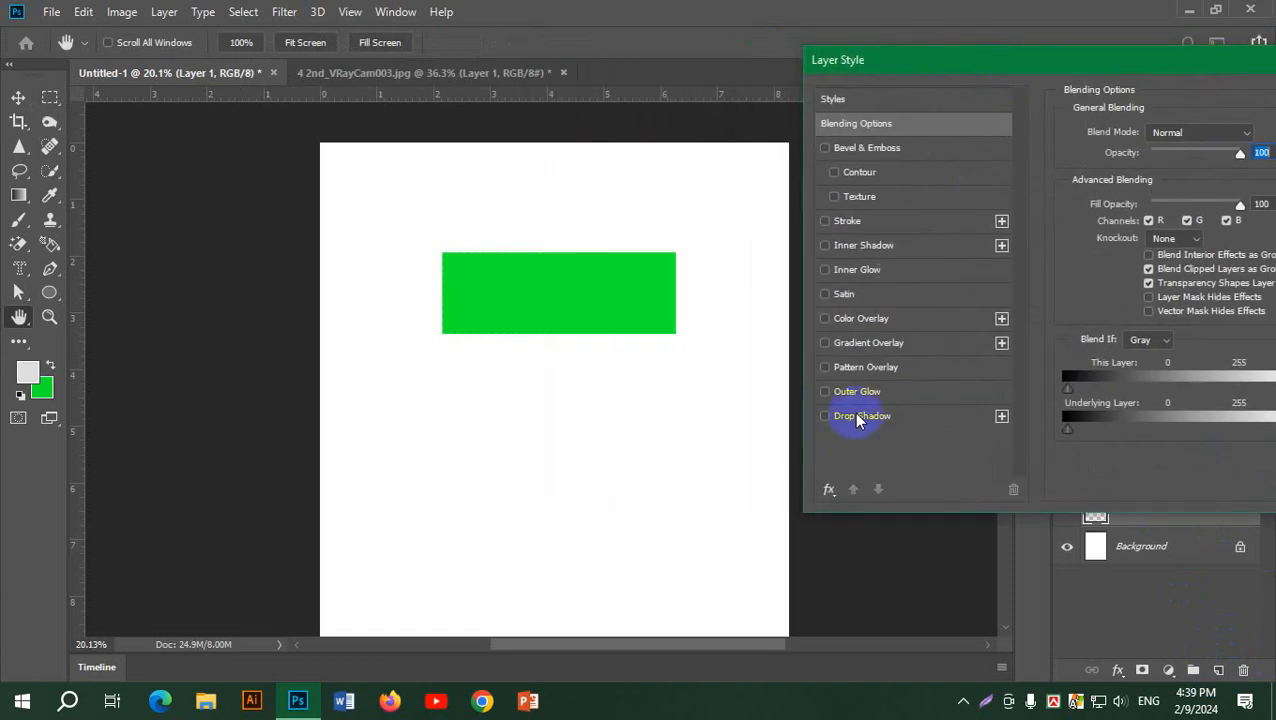
pyautogui.click(848, 416)
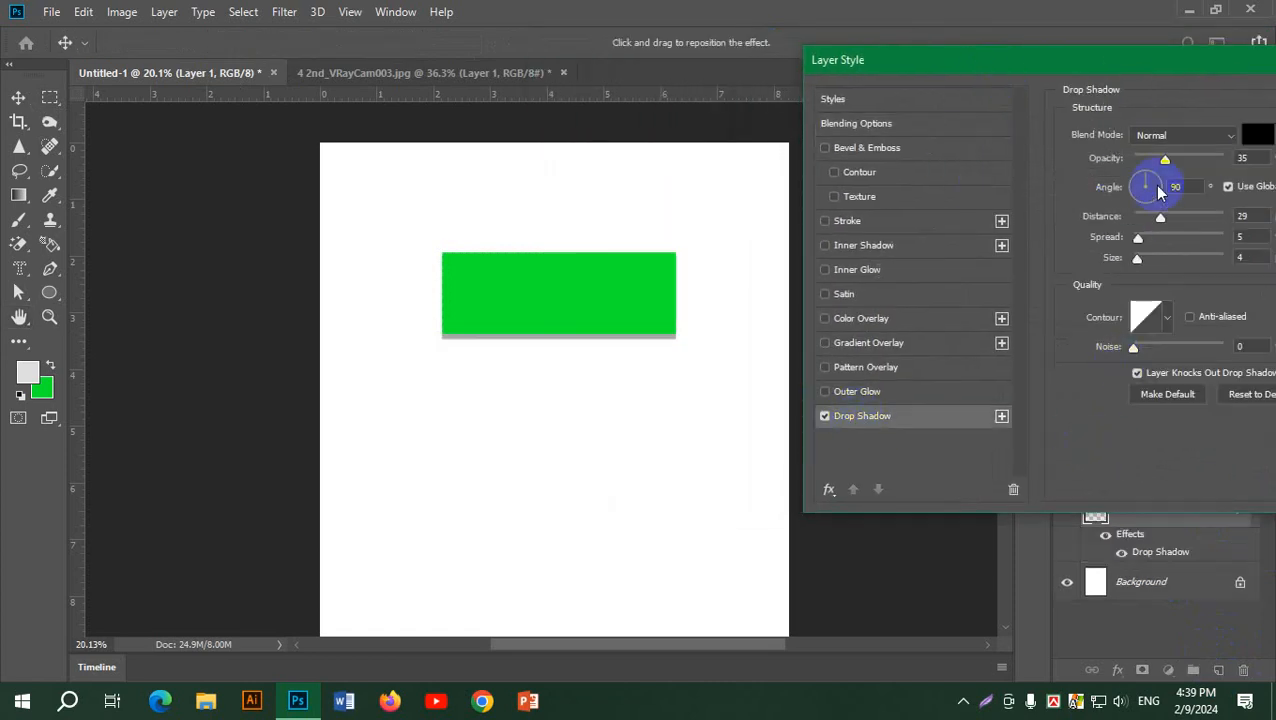
pyautogui.moveTo(1137, 258); pyautogui.dragTo(1157, 262)
# - Try an outer glow on the rectangle and turn it off, then add an orange inside stroke of 59 px
pyautogui.click(873, 393)
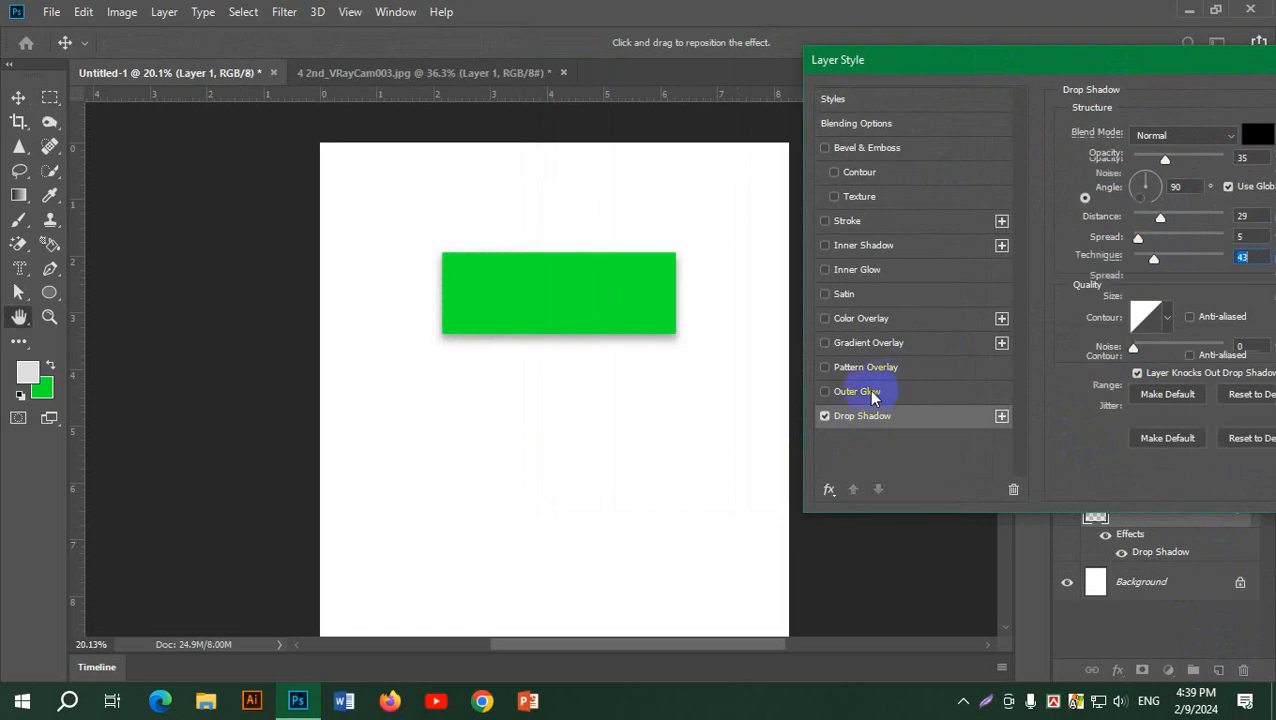
pyautogui.click(824, 392)
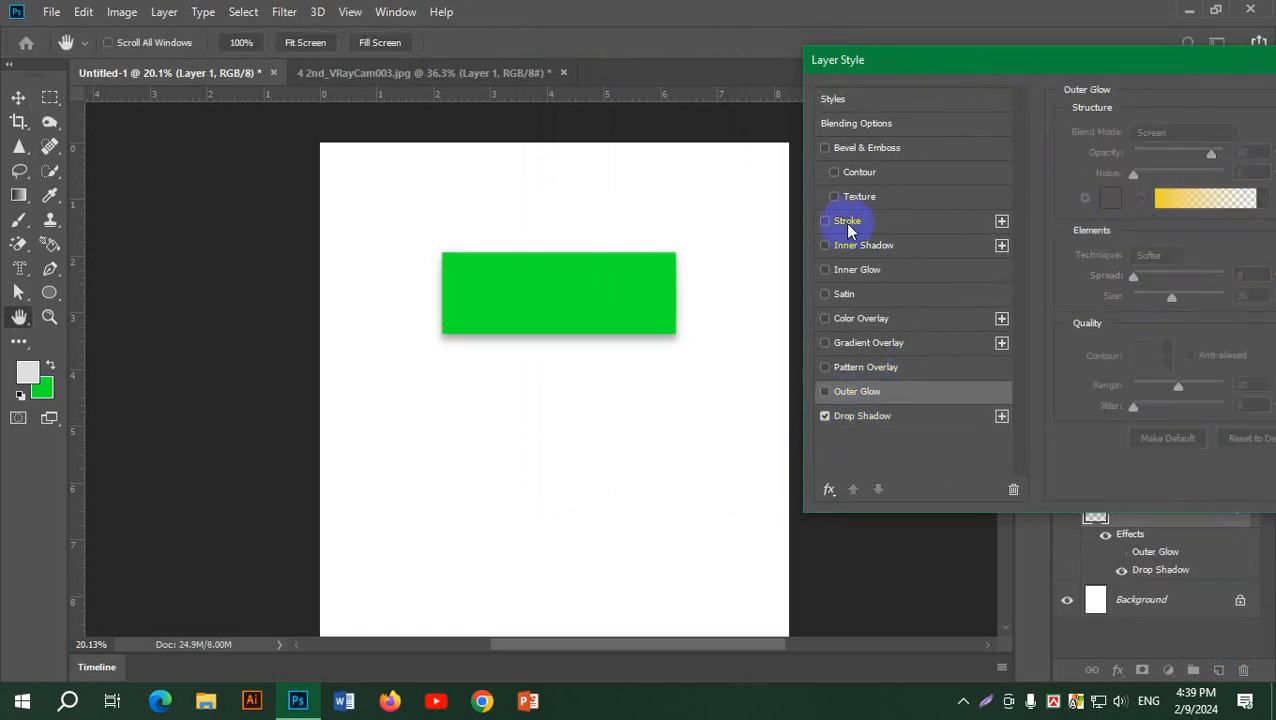
pyautogui.click(848, 224)
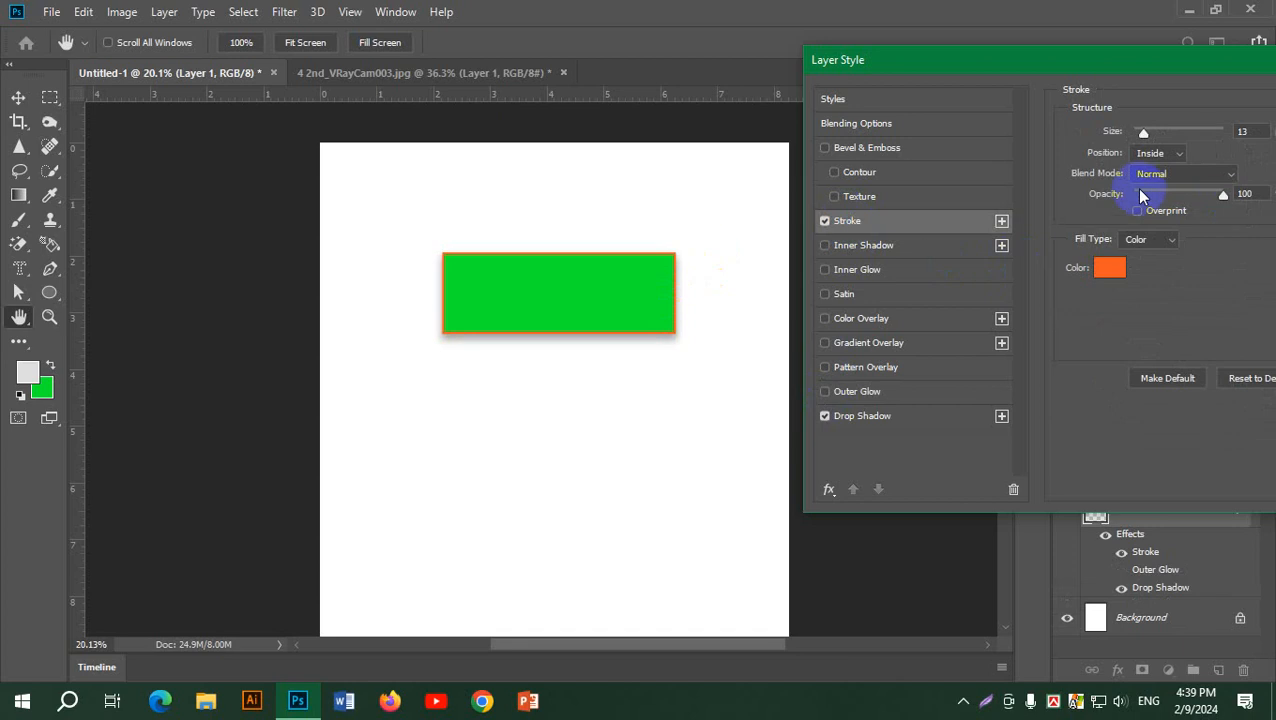
pyautogui.moveTo(1143, 132)
pyautogui.mouseDown()
pyautogui.moveTo(1172, 139)
pyautogui.moveTo(1135, 135)
pyautogui.moveTo(1160, 139)
pyautogui.mouseUp()
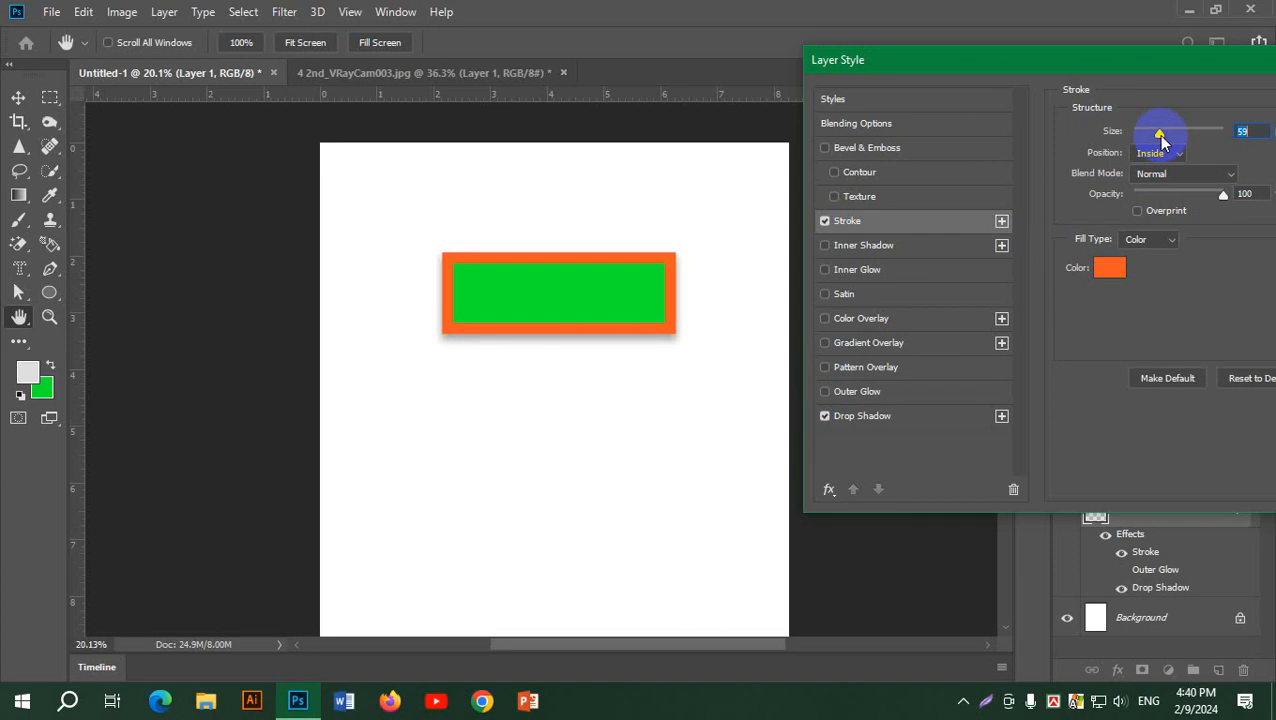
# - Add an inner bevel to the rectangle with 32 px size and 42% highlight opacity, and apply the layer style
pyautogui.click(874, 150)
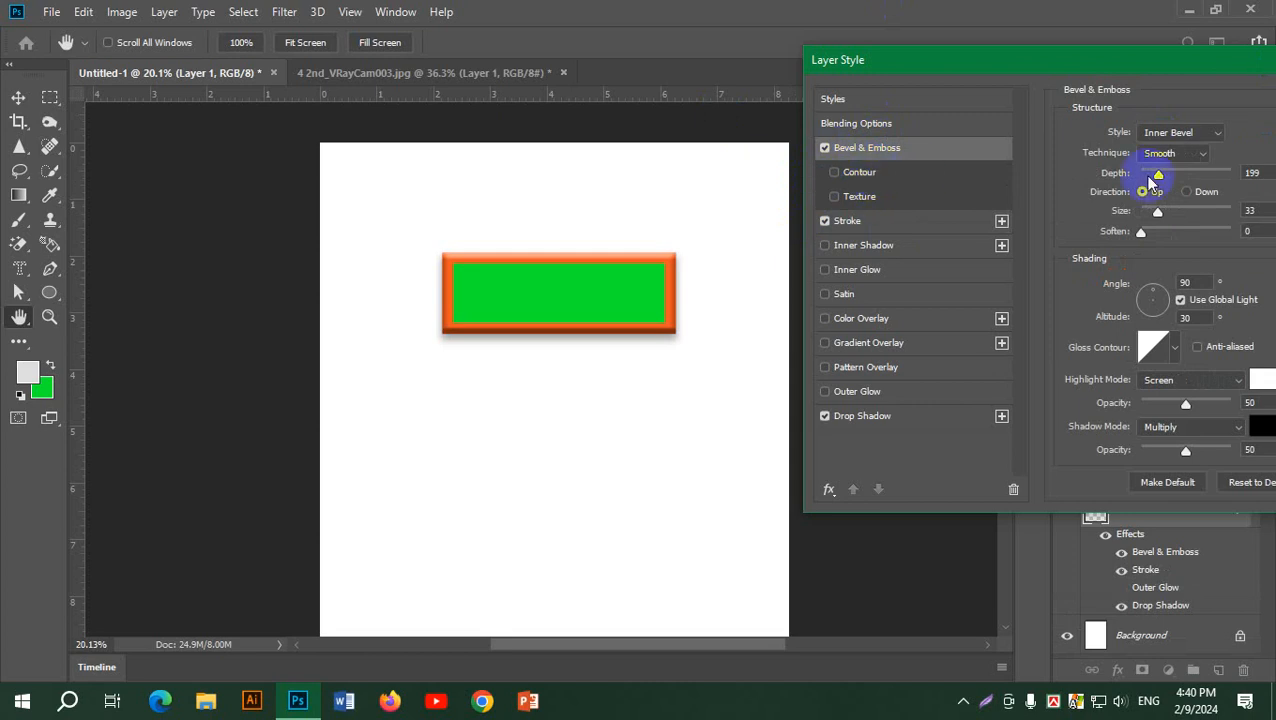
pyautogui.moveTo(1157, 211)
pyautogui.mouseDown()
pyautogui.moveTo(1185, 216)
pyautogui.moveTo(1152, 216)
pyautogui.moveTo(1160, 232)
pyautogui.mouseUp()
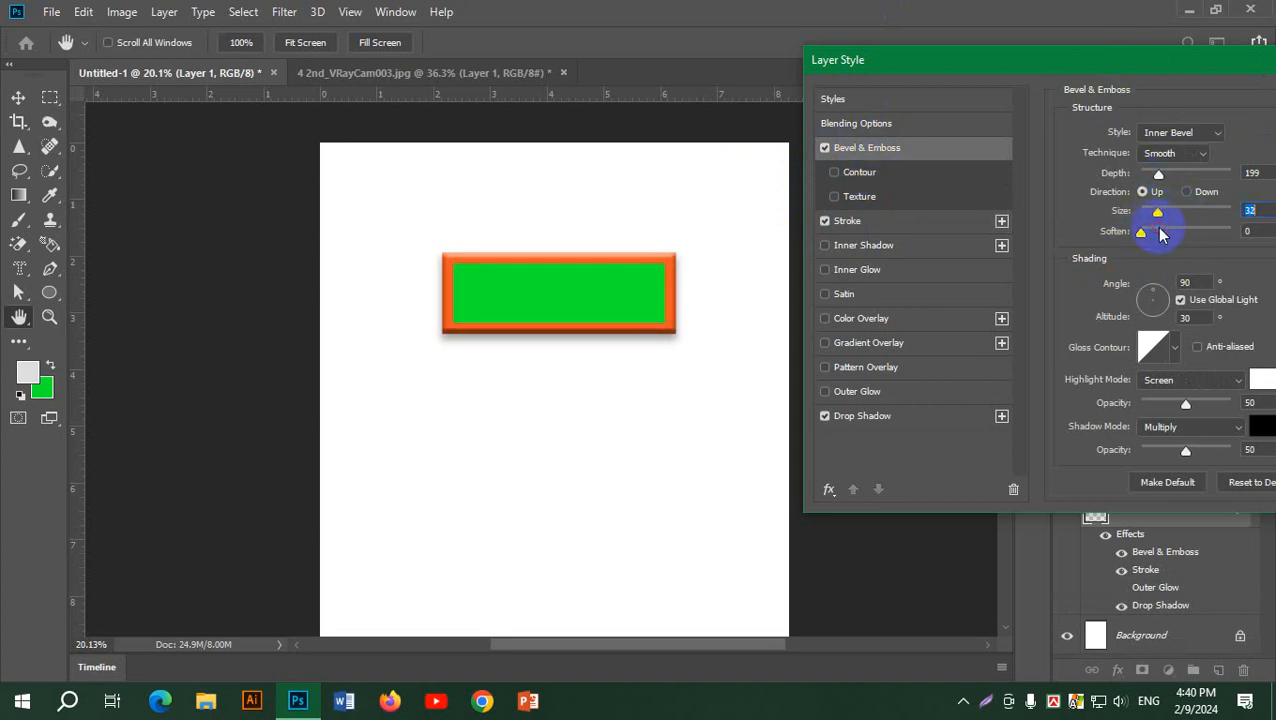
pyautogui.moveTo(1185, 403); pyautogui.dragTo(1180, 408)
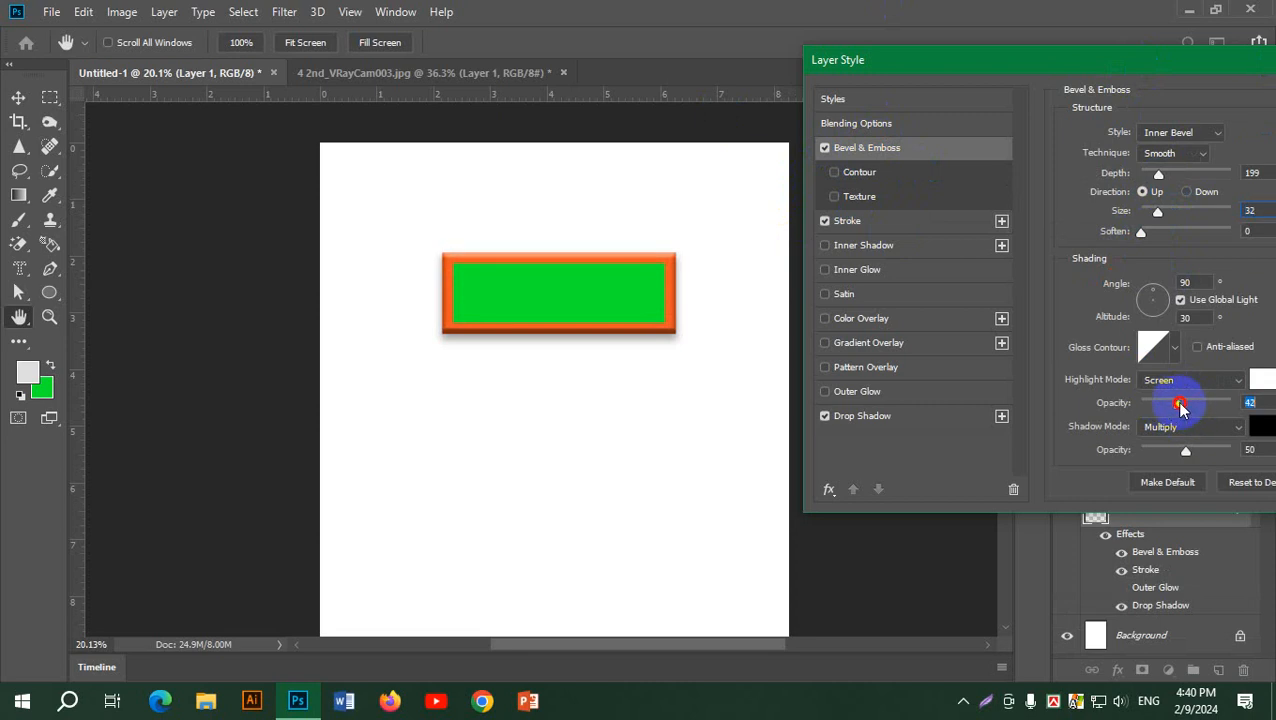
pyautogui.moveTo(1210, 63); pyautogui.dragTo(918, 85)
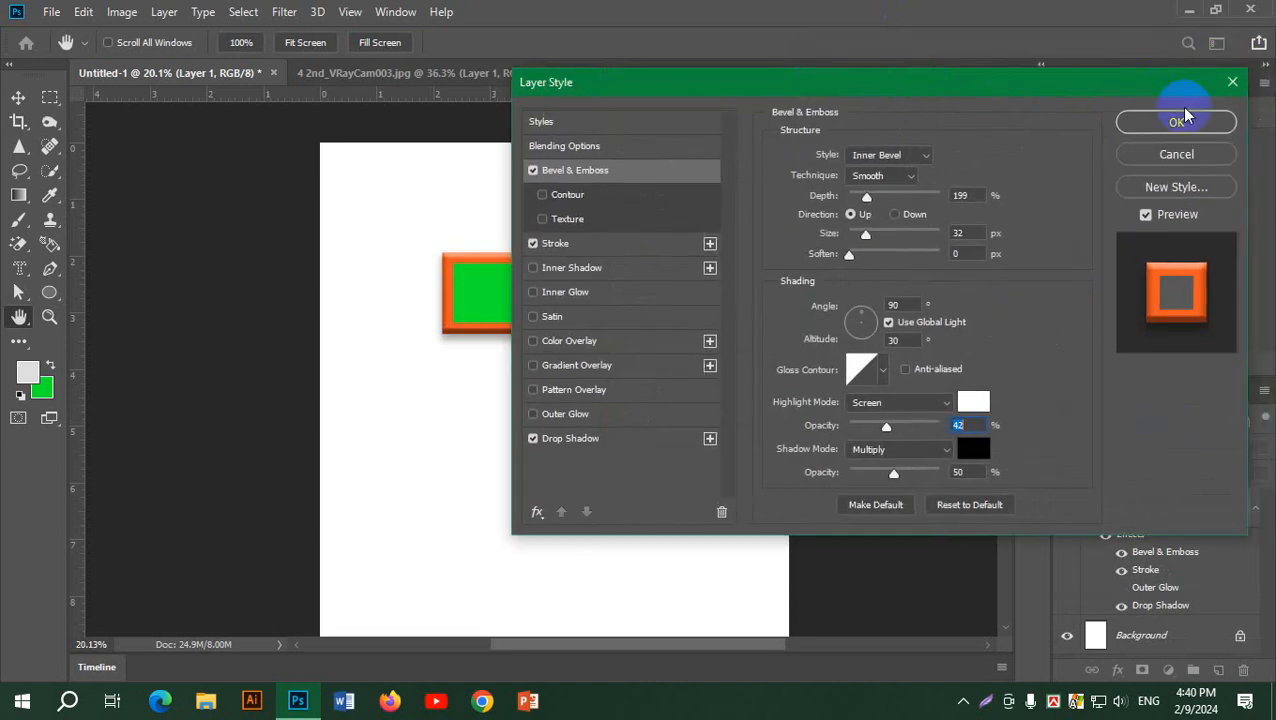
pyautogui.click(1180, 121)
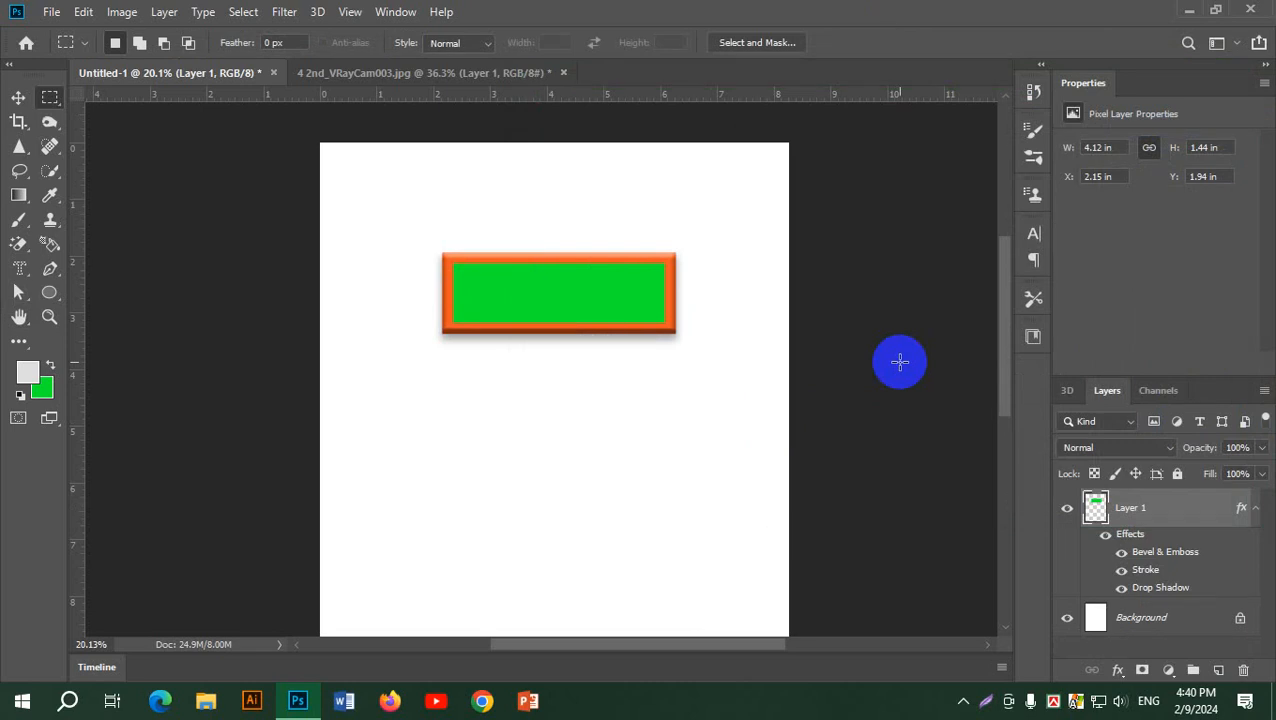
# - Move the styled rectangle higher on the page, to about X 2.07 in, Y 1.22 in
pyautogui.click(18, 97)
pyautogui.moveTo(638, 336); pyautogui.dragTo(606, 259)
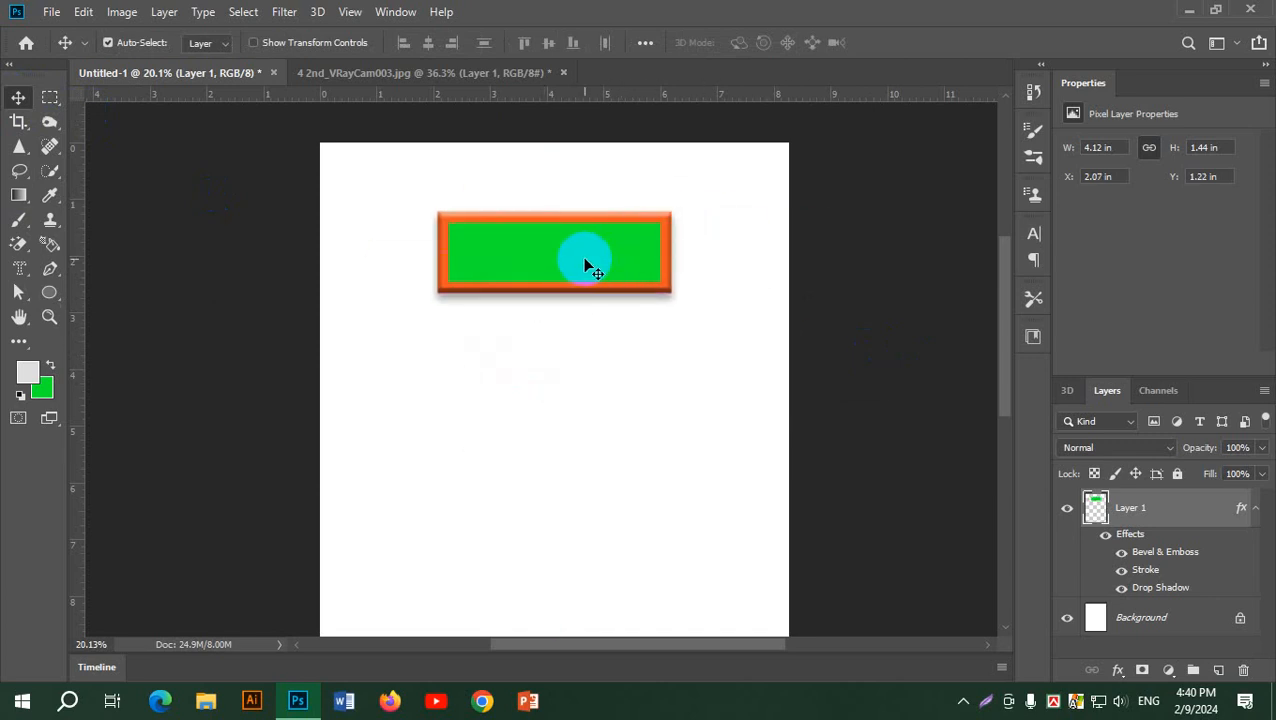
pyautogui.moveTo(1196, 513); pyautogui.dragTo(1218, 673)
pyautogui.moveTo(588, 260); pyautogui.dragTo(620, 441)
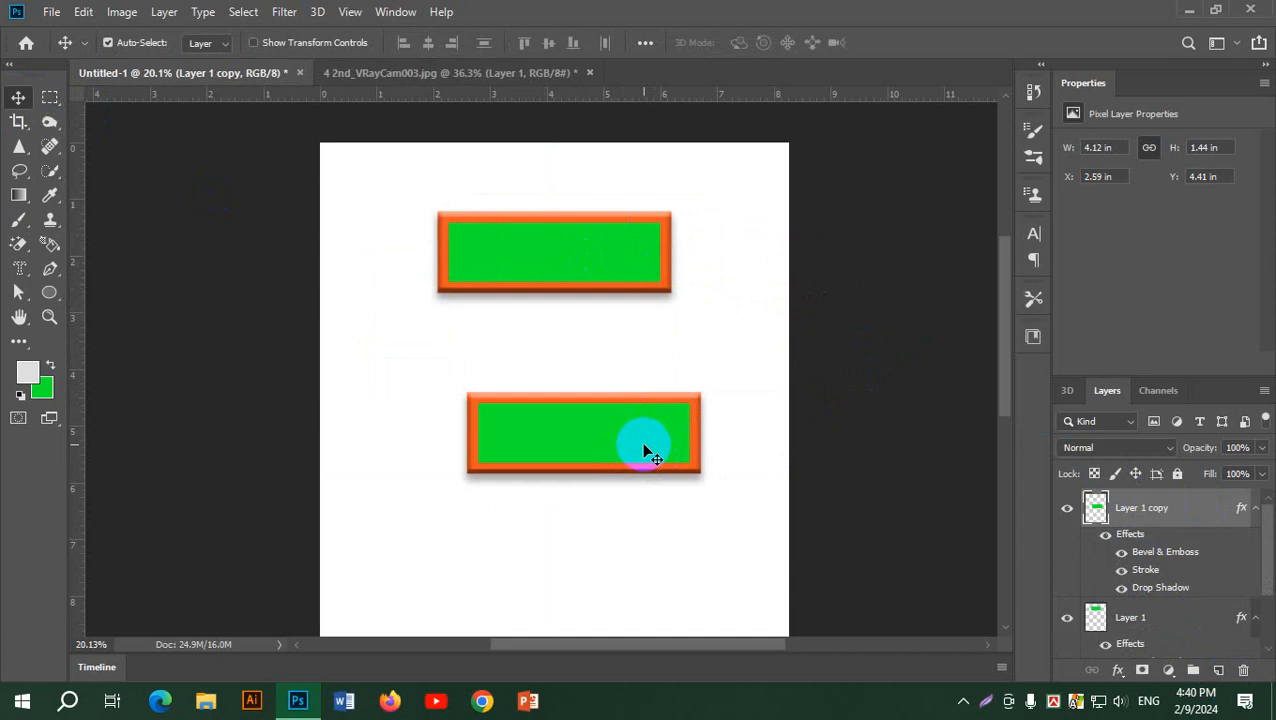
pyautogui.moveTo(641, 442); pyautogui.dragTo(578, 396)
pyautogui.press('Delete')
# - Duplicate the styled green rectangle straight below the original, placing the copy at about X 2.34 in, Y 4.84 in
pyautogui.moveTo(578, 265); pyautogui.dragTo(575, 456)
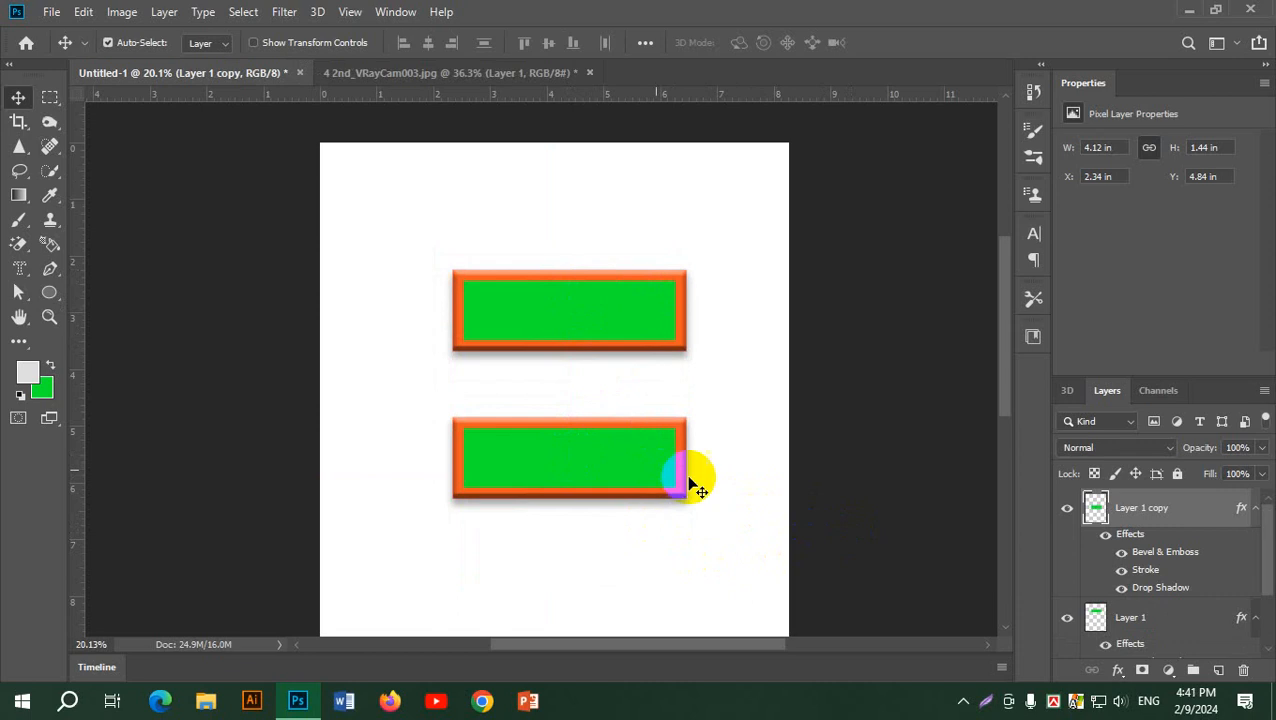
pyautogui.scroll(-2, 1200, 615)
pyautogui.scroll(2, 1205, 598)
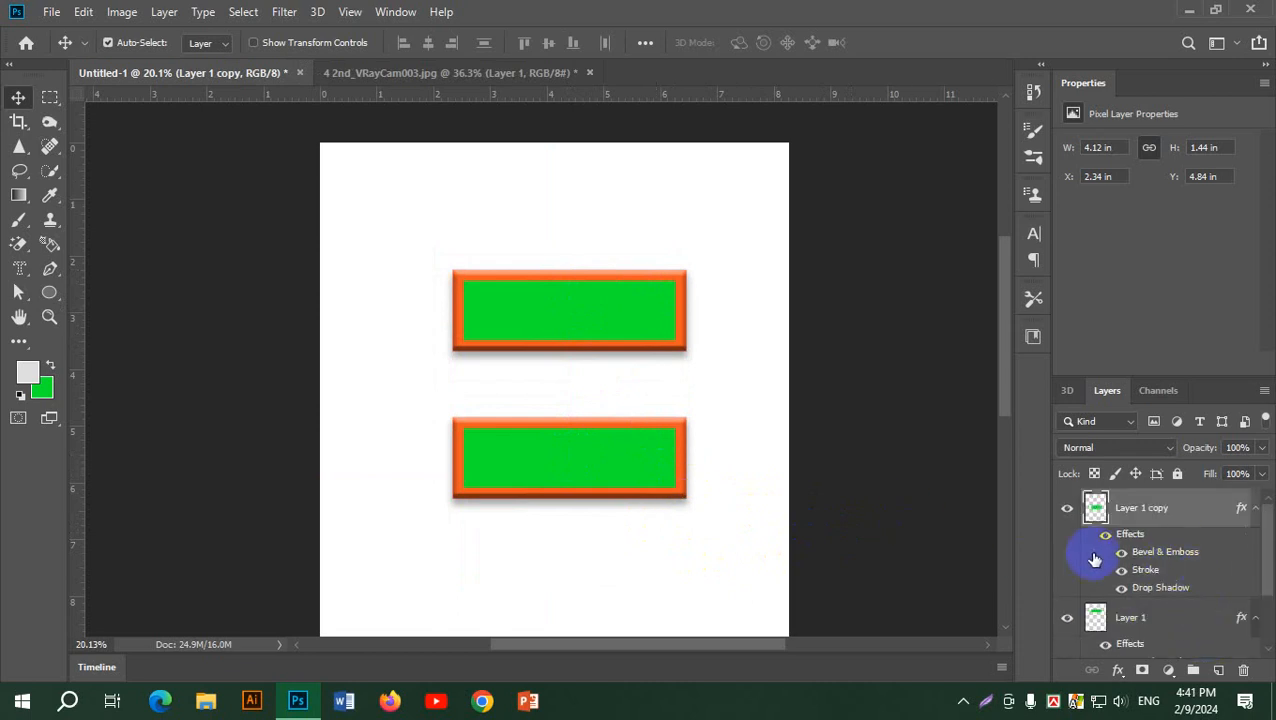
# - Add a Color Overlay in red b1082c at 100% opacity to the lower rectangle's layer and apply the layer style
pyautogui.doubleClick(1133, 536)
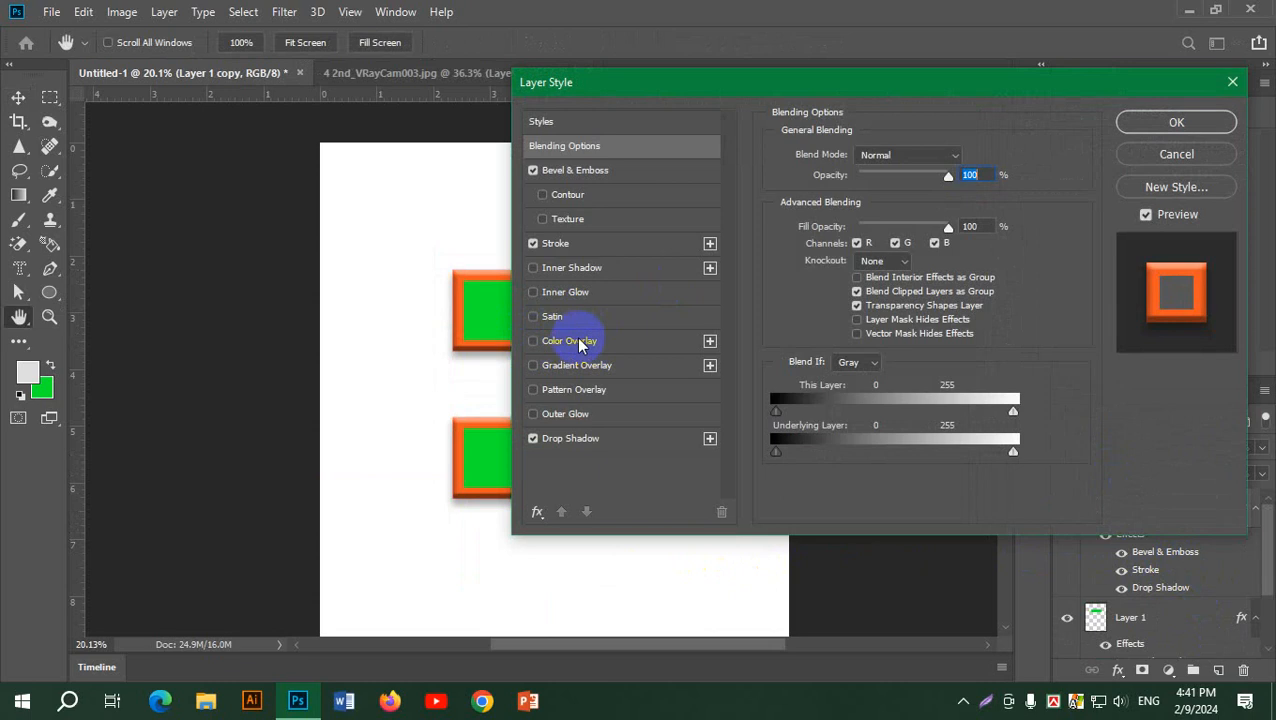
pyautogui.click(580, 341)
pyautogui.moveTo(811, 84); pyautogui.dragTo(1040, 124)
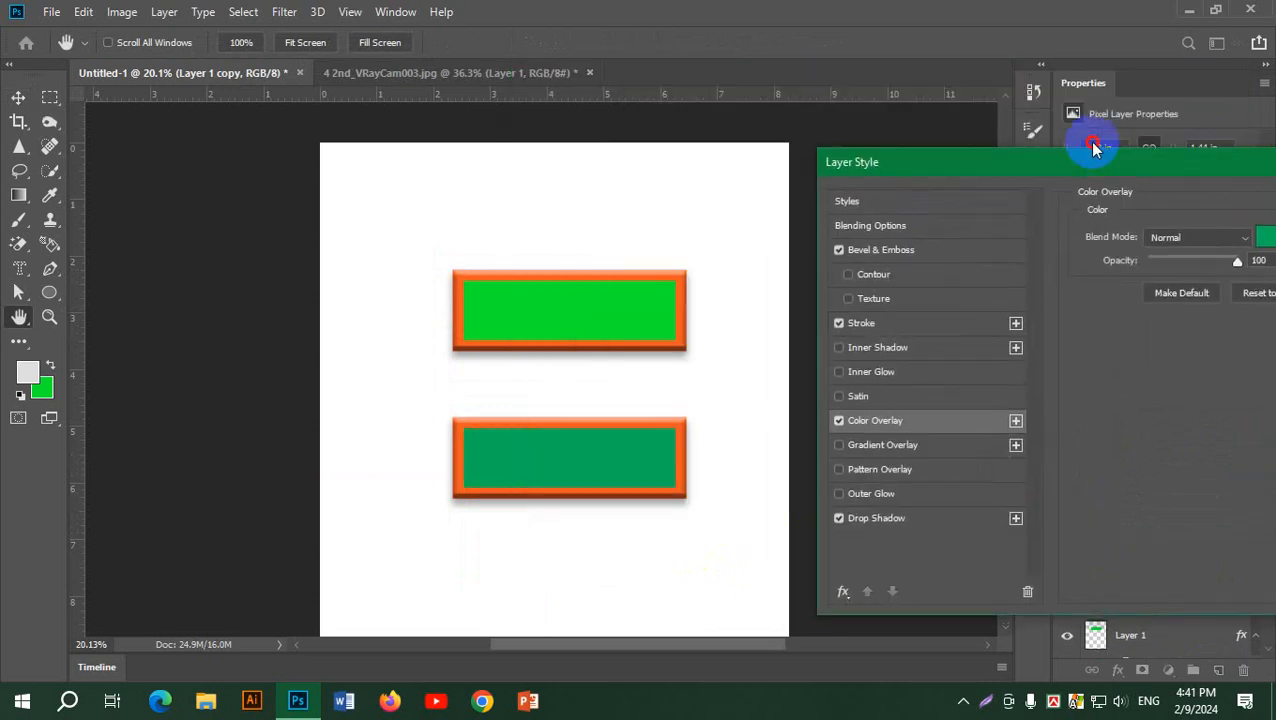
pyautogui.click(1203, 204)
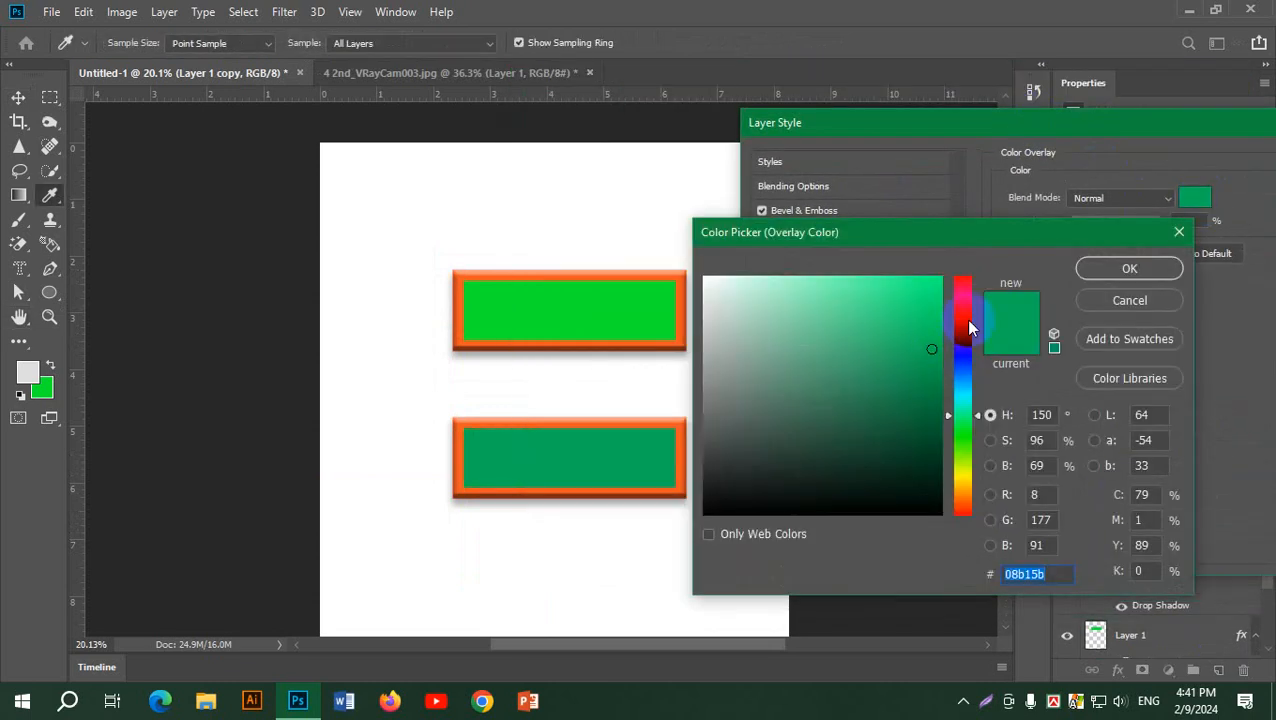
pyautogui.click(972, 289)
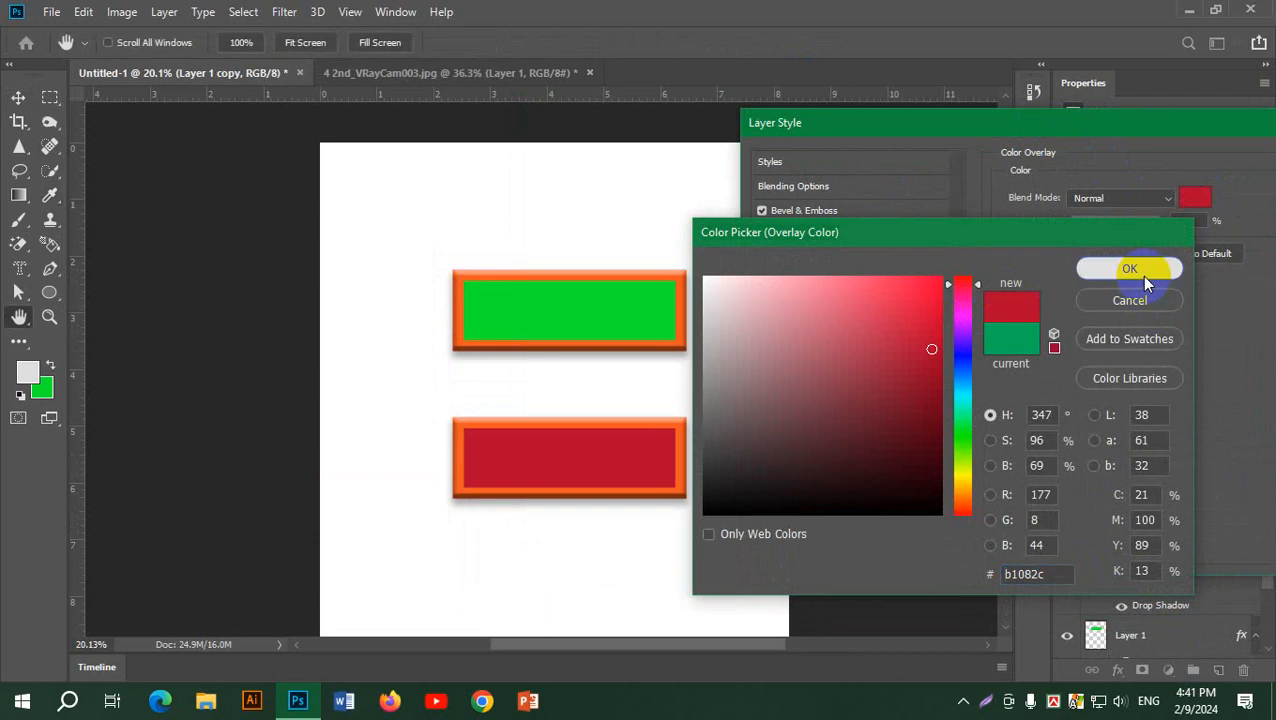
pyautogui.click(1140, 275)
pyautogui.moveTo(1165, 122); pyautogui.dragTo(752, 122)
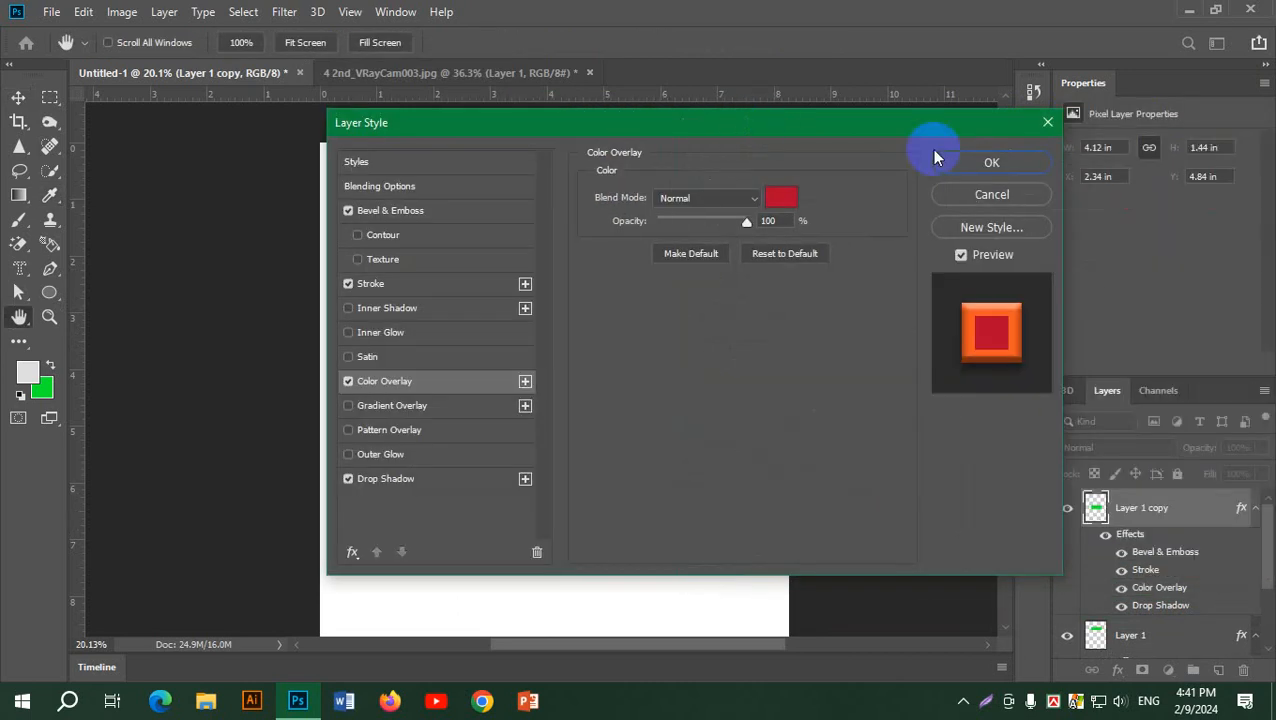
pyautogui.click(993, 163)
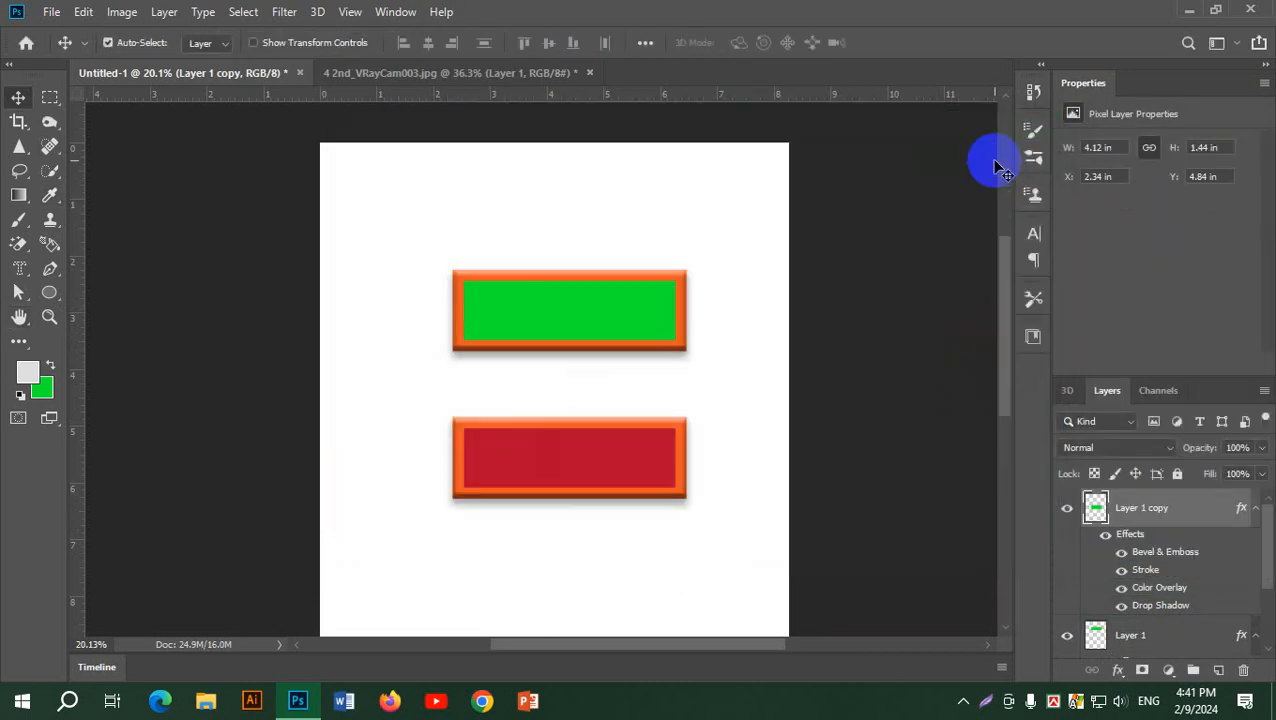
# - Move the red rectangle closer to the green one, to about X 2.34 in, Y 4.41 in
pyautogui.moveTo(584, 421); pyautogui.dragTo(602, 402)
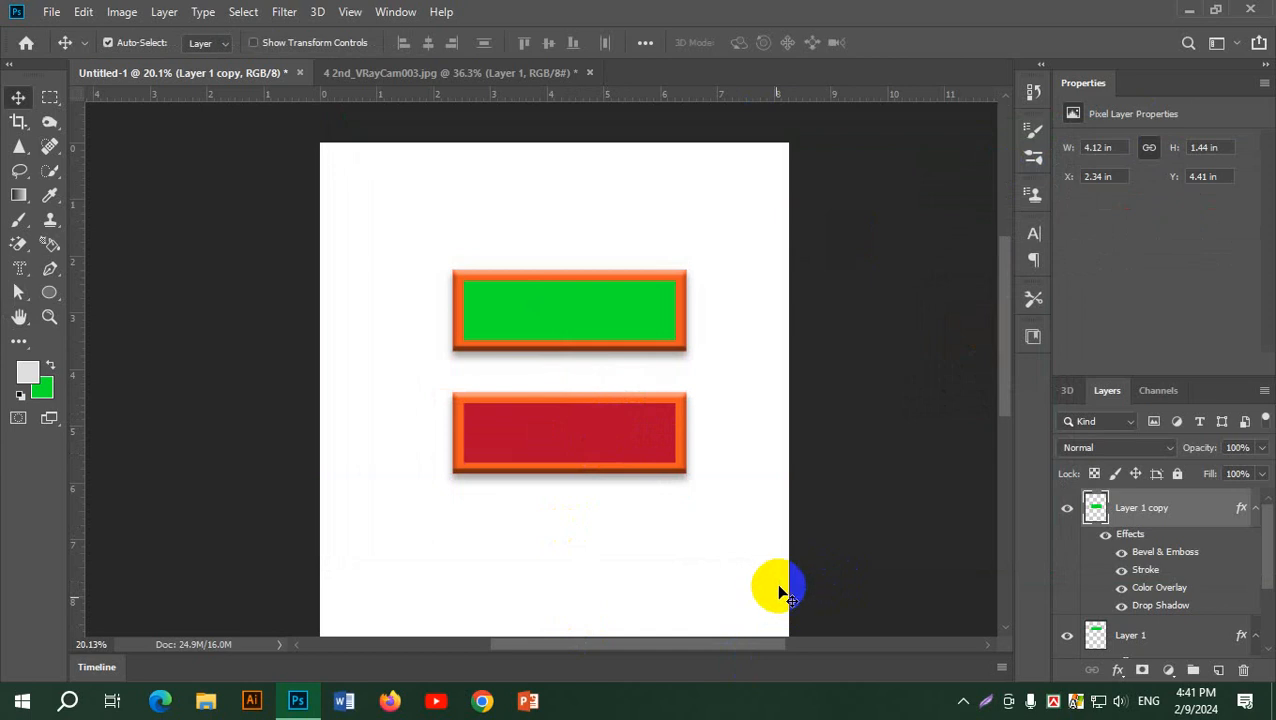
pyautogui.click(728, 593)
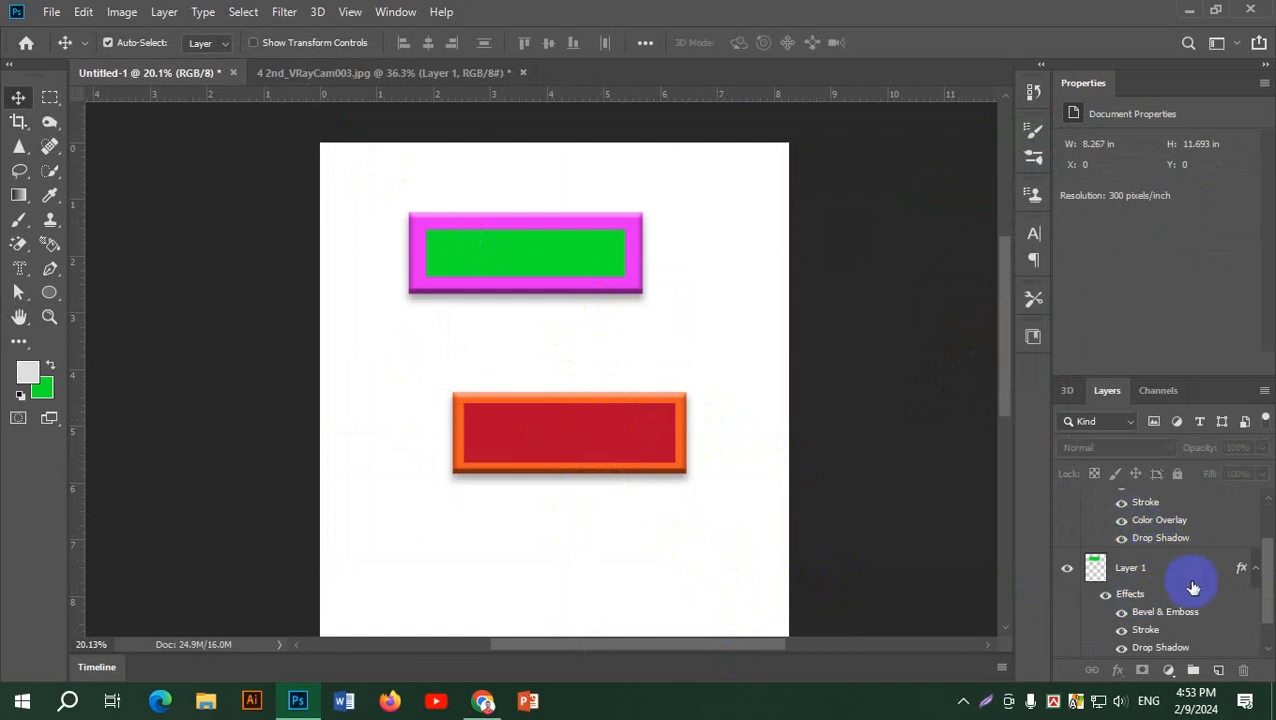
# - Close the Untitled-1 document and the building photo 4 2nd_VRayCam003.jpg without saving either one
pyautogui.click(232, 73)
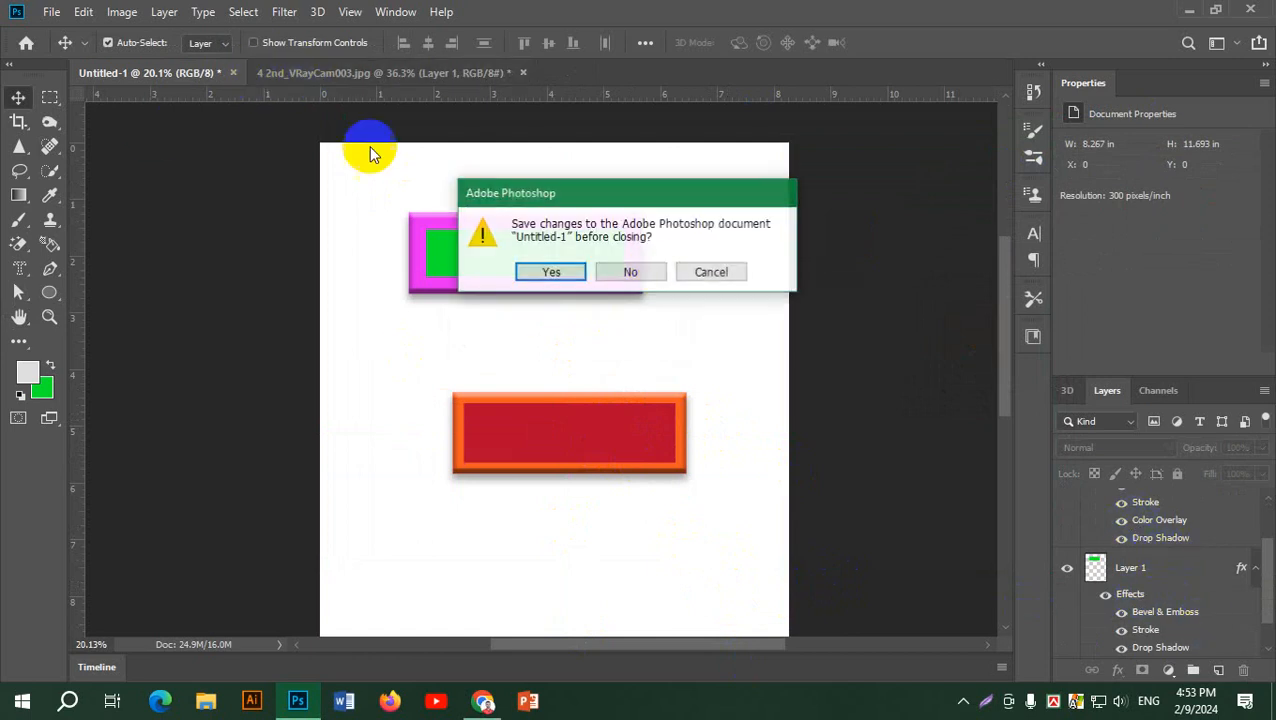
pyautogui.click(643, 273)
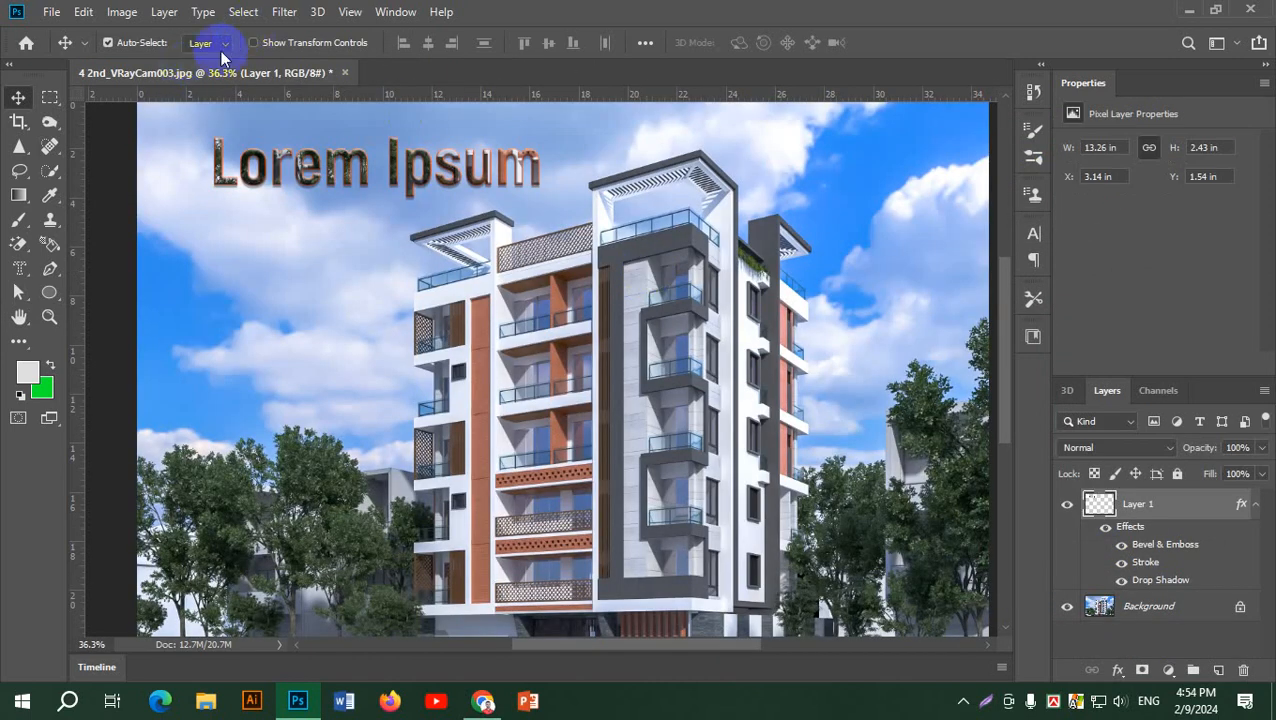
pyautogui.click(346, 76)
pyautogui.click(624, 272)
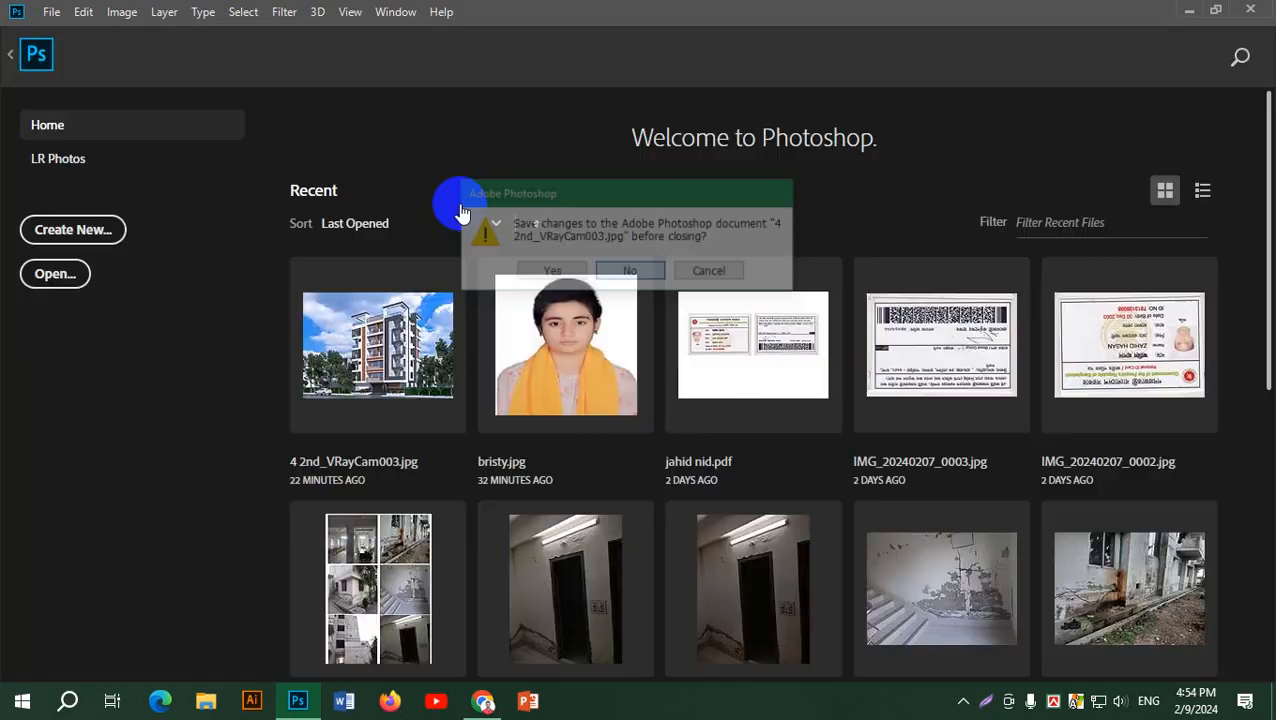
pyautogui.scroll(-5, 612, 447)
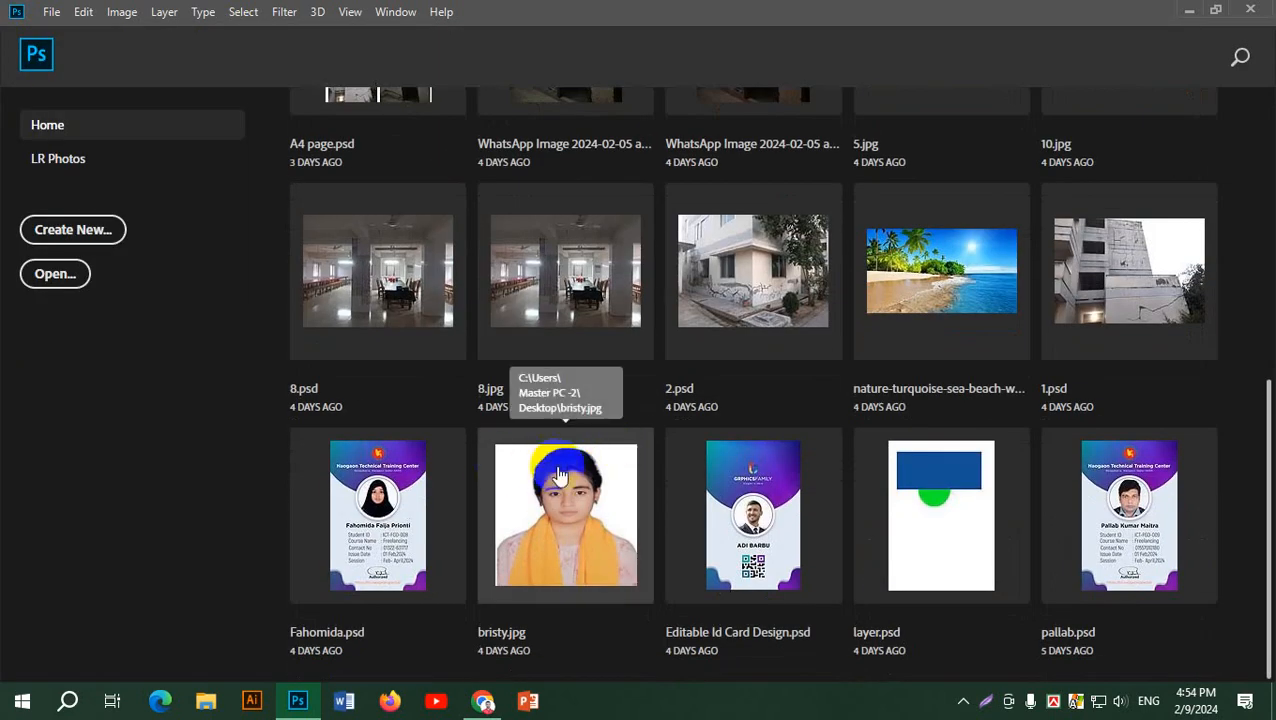
pyautogui.click(55, 274)
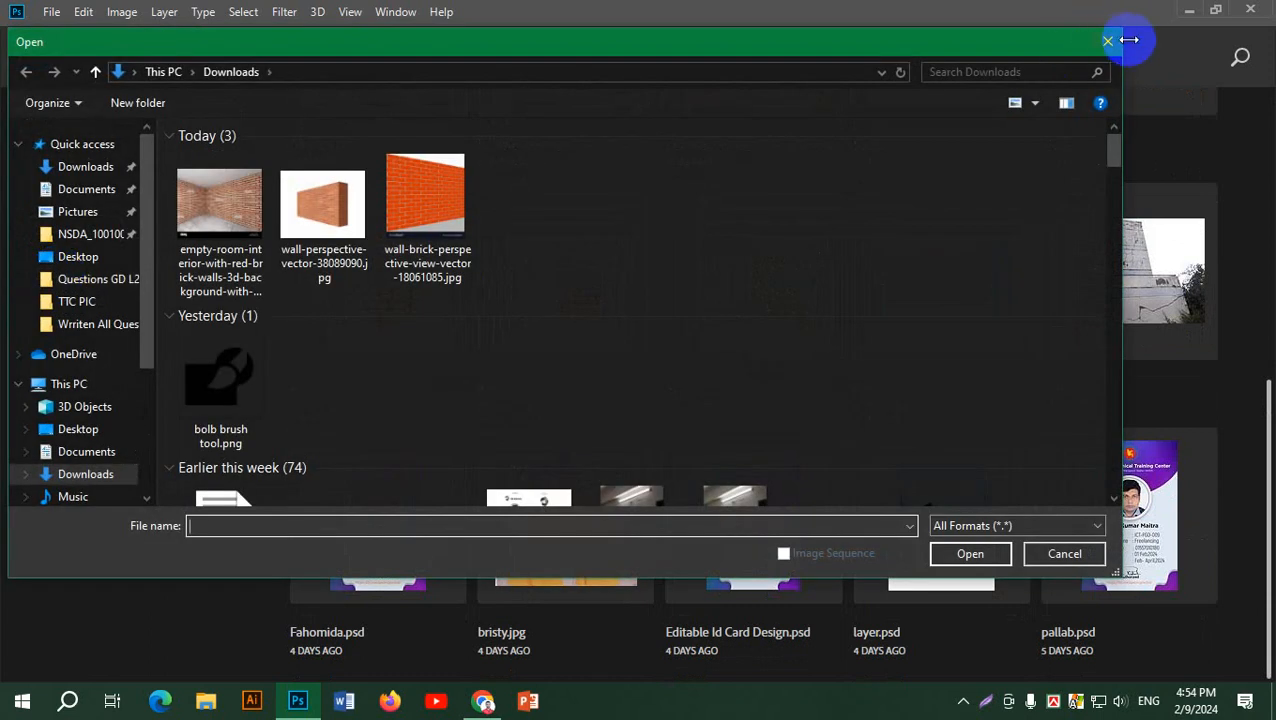
pyautogui.click(1108, 42)
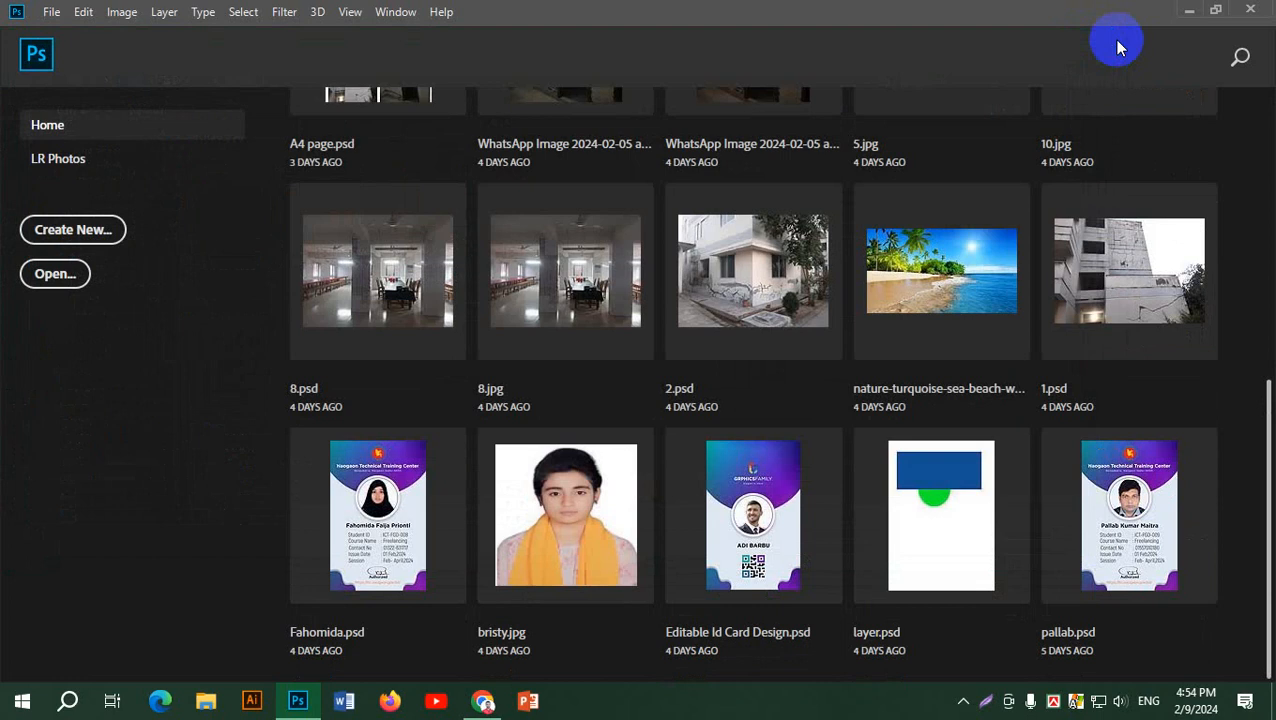
# - Open the scanned page with the small purple-scarf portrait from the Downloads folder
pyautogui.click(55, 273)
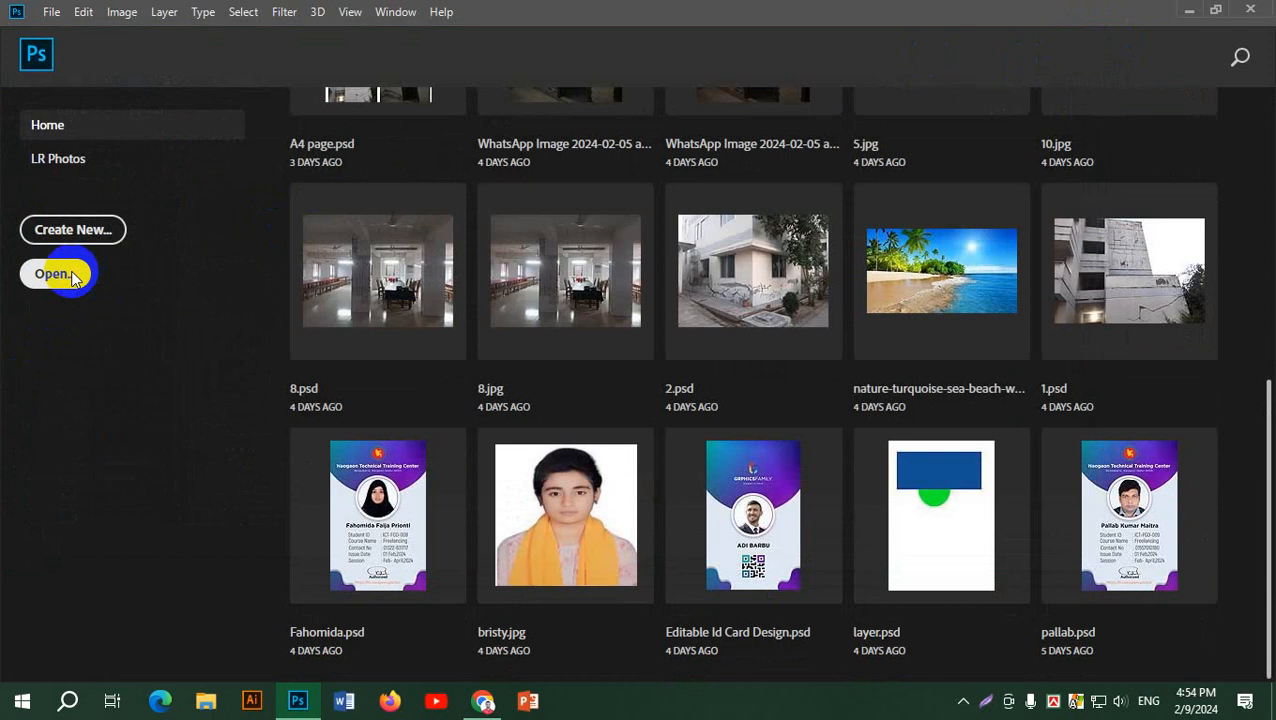
pyautogui.scroll(-10, 531, 250)
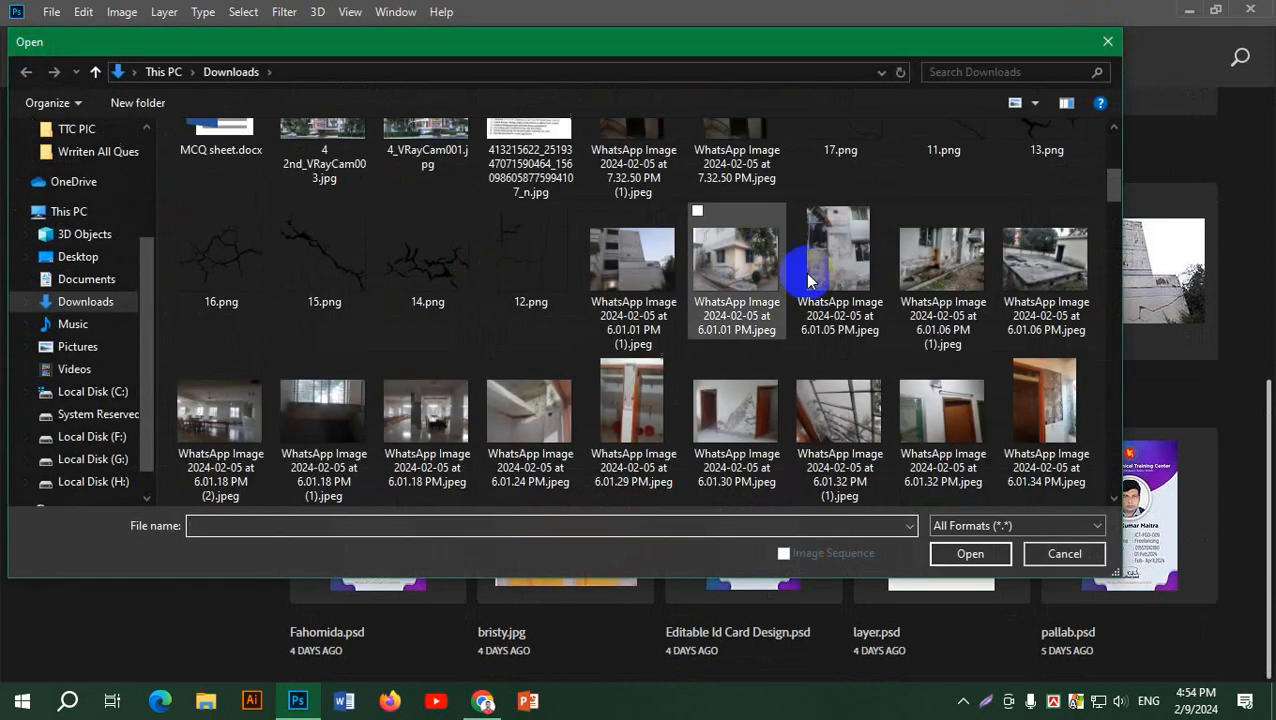
pyautogui.scroll(-3, 825, 272)
pyautogui.scroll(-3, 825, 272)
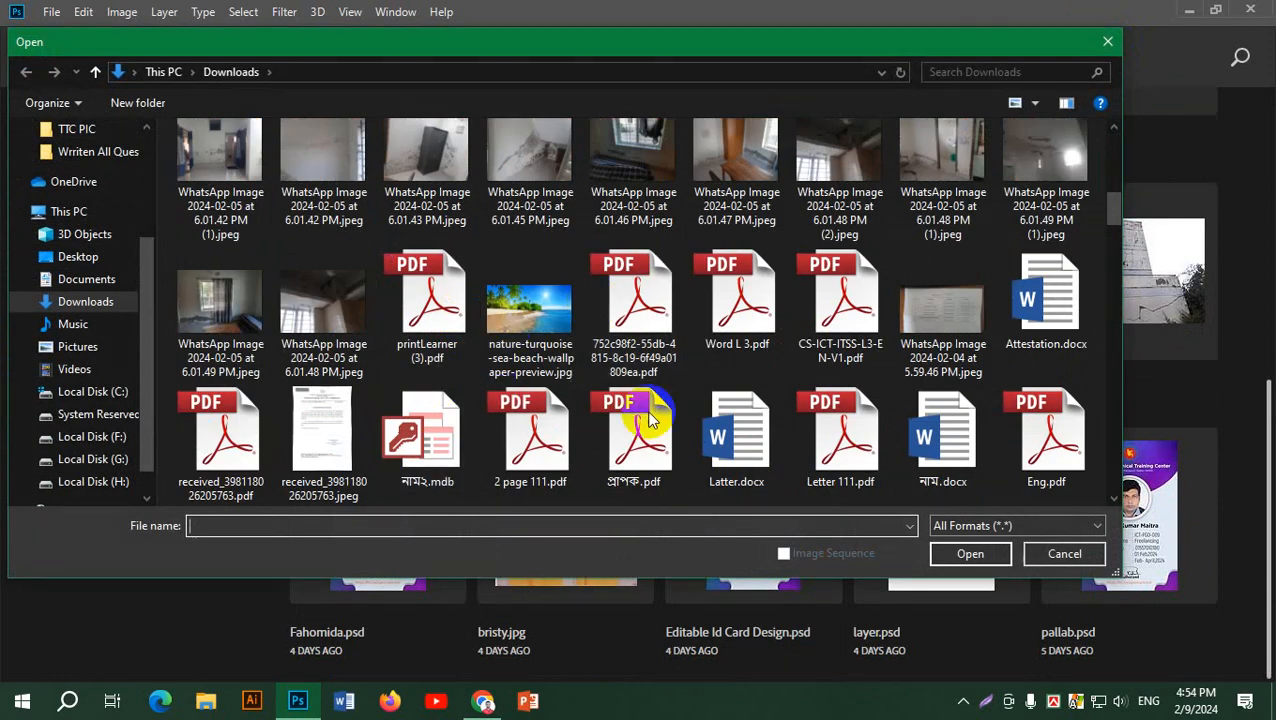
pyautogui.scroll(-3, 587, 420)
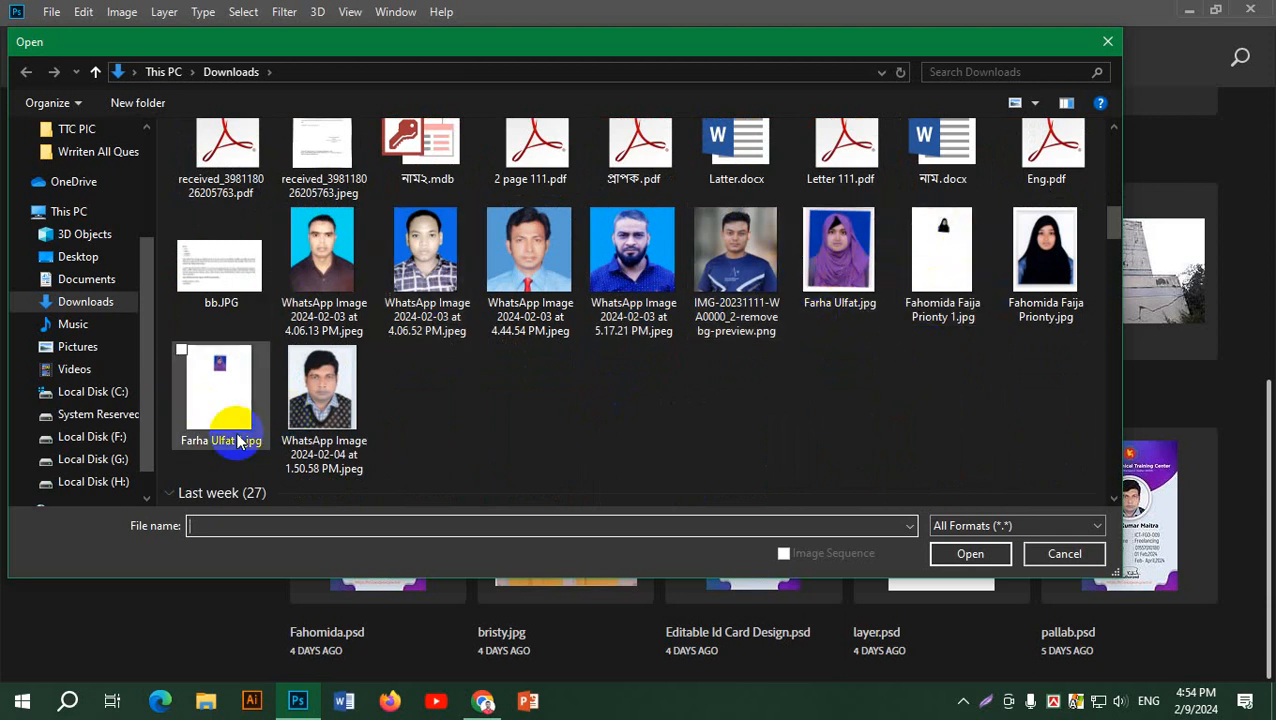
pyautogui.click(222, 385)
pyautogui.click(973, 553)
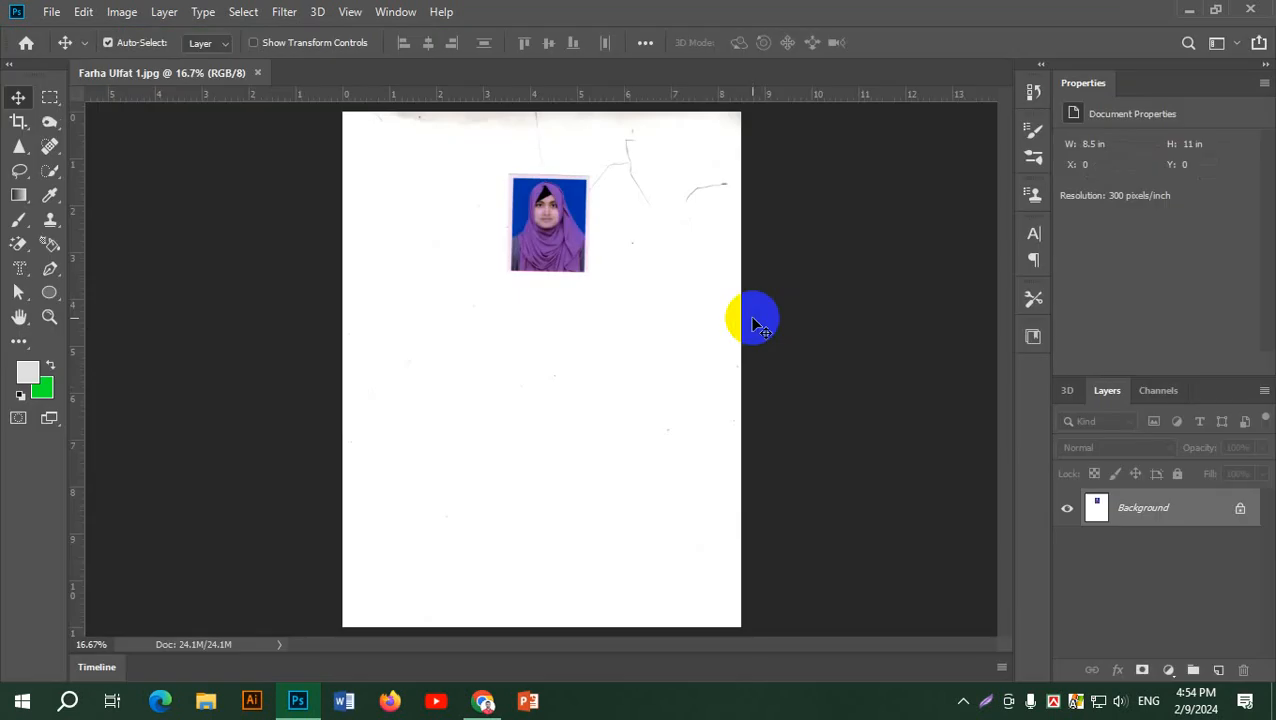
# - Crop the scanned page with the Crop tool to just the portrait photo, about 1.74 in by 2.16 in
pyautogui.scroll(2, 573, 156)
pyautogui.scroll(-3, 576, 158)
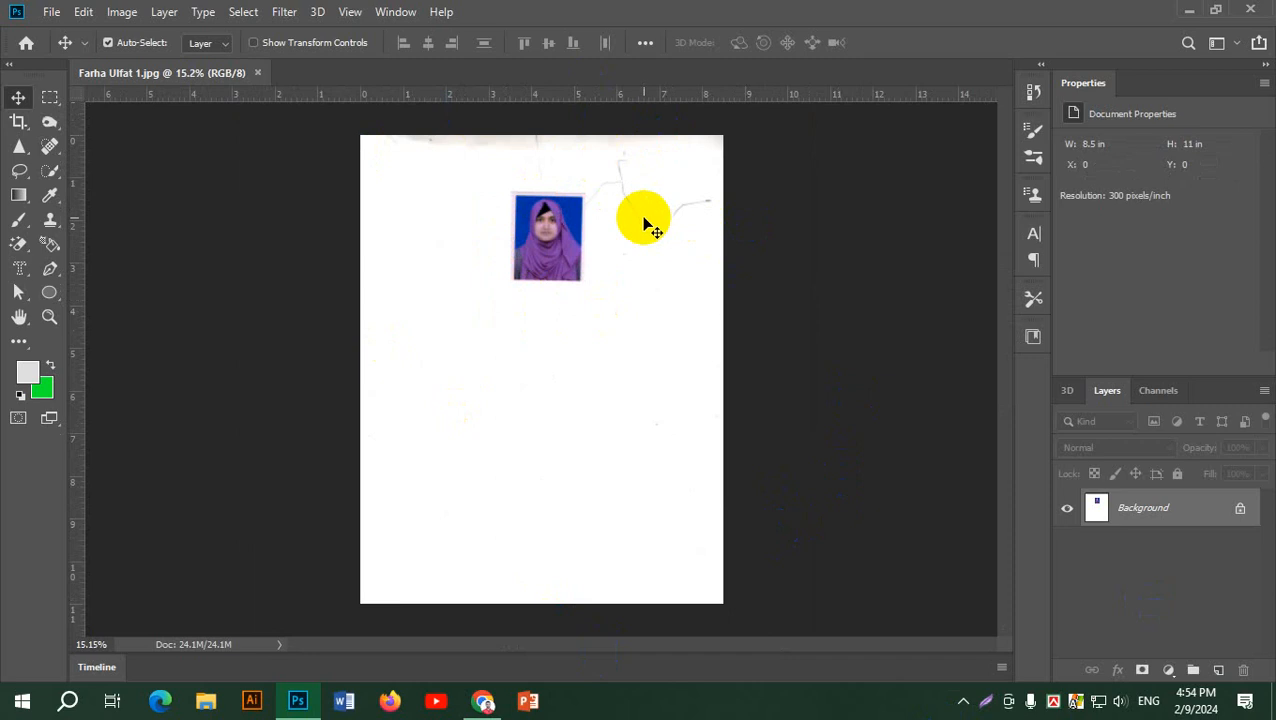
pyautogui.click(50, 100)
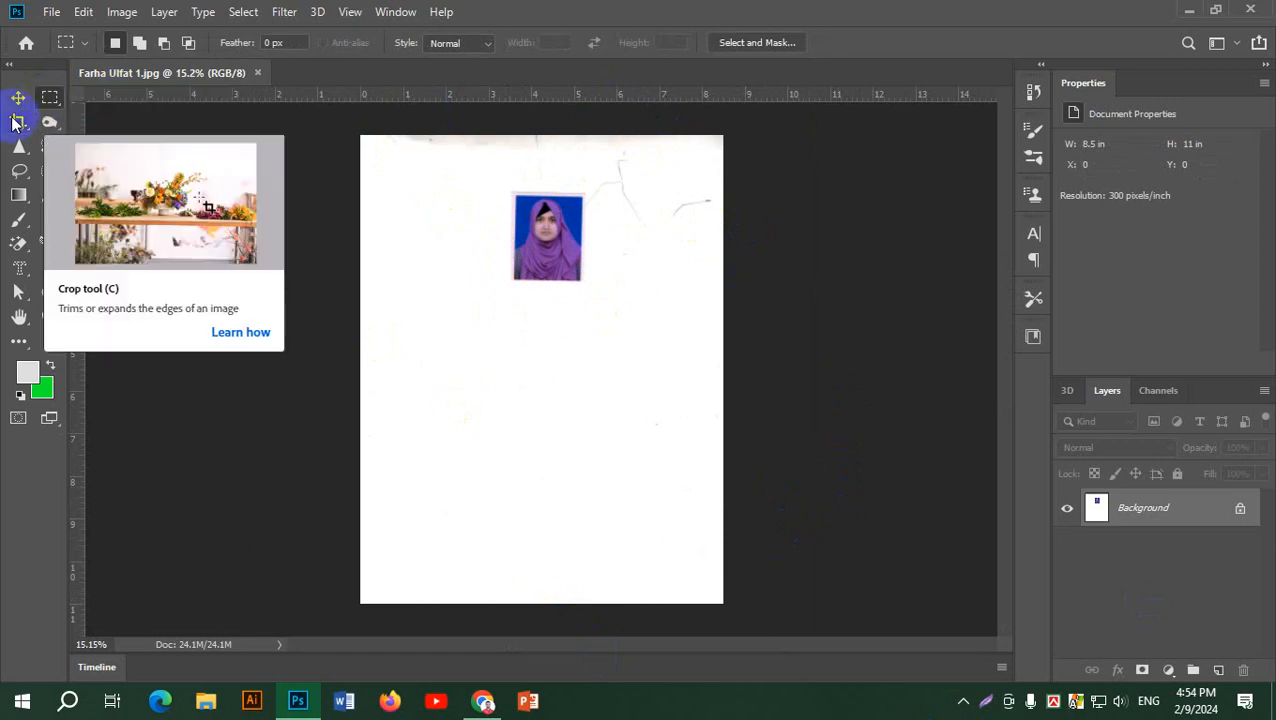
pyautogui.moveTo(20, 130); pyautogui.dragTo(83, 143)
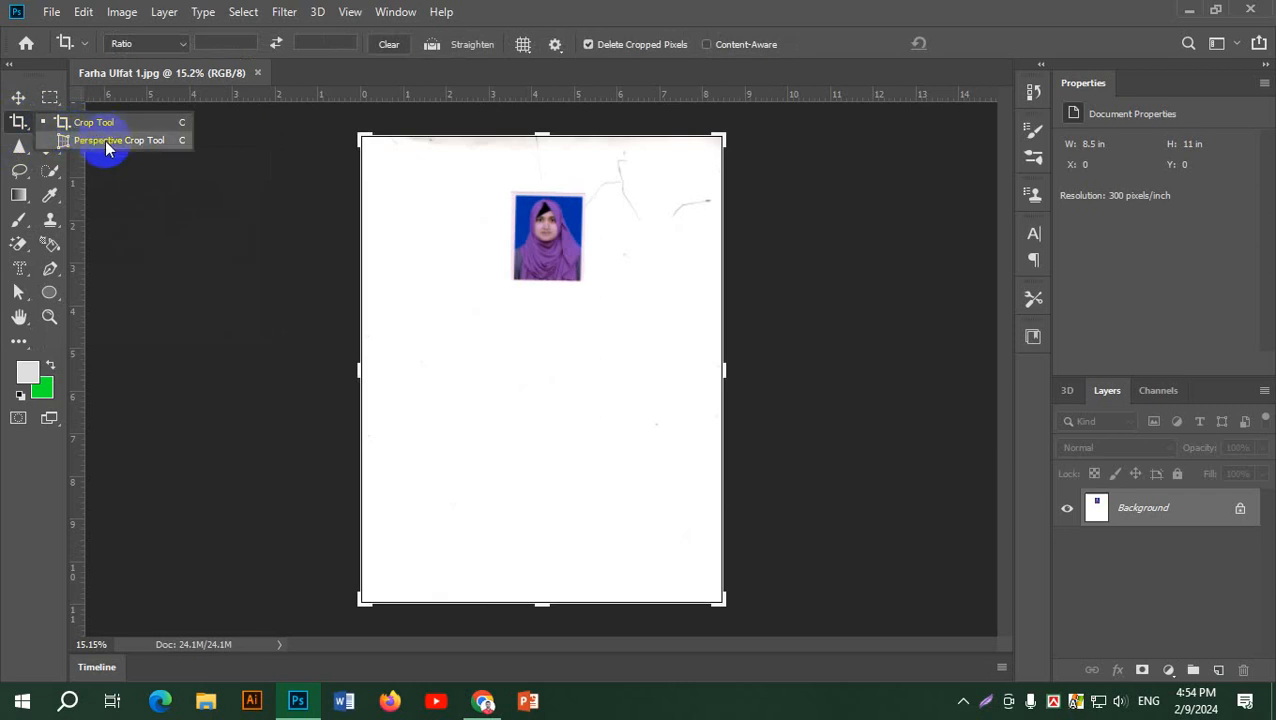
pyautogui.click(22, 125)
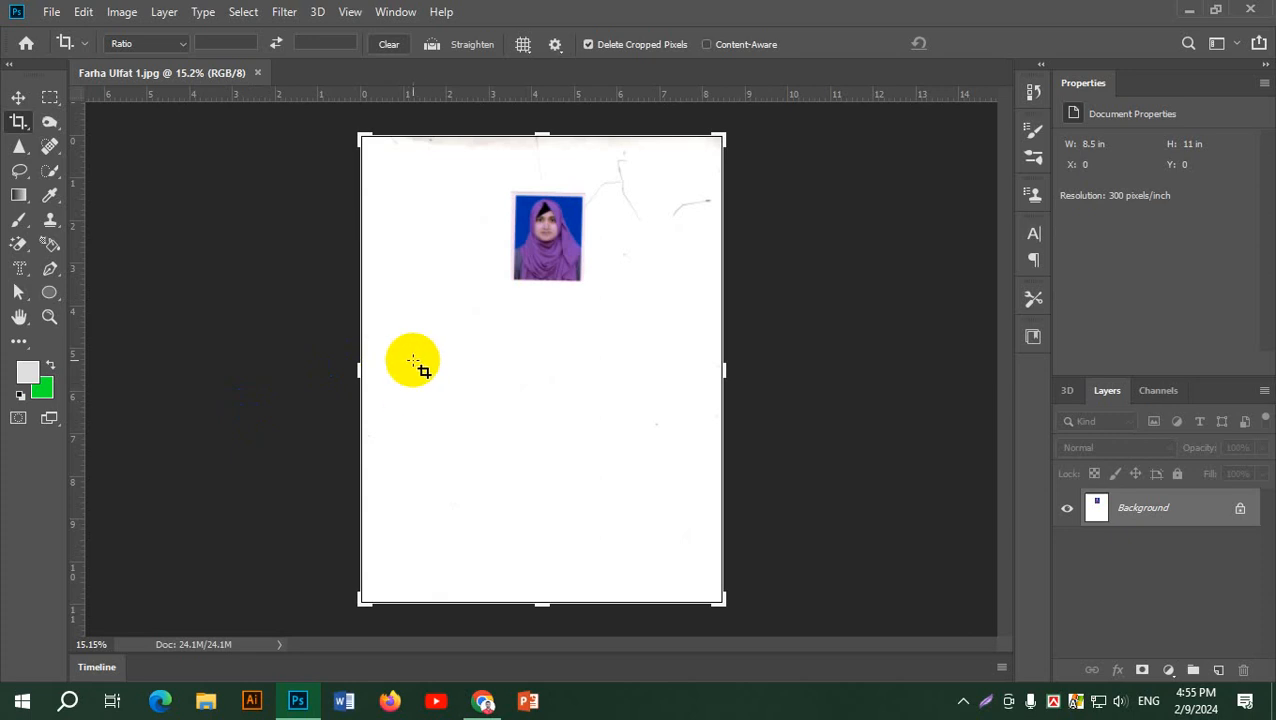
pyautogui.click(360, 375)
pyautogui.moveTo(357, 371); pyautogui.dragTo(433, 385)
pyautogui.moveTo(645, 373); pyautogui.dragTo(578, 373)
pyautogui.moveTo(550, 604); pyautogui.dragTo(530, 447)
pyautogui.moveTo(542, 292); pyautogui.dragTo(540, 320)
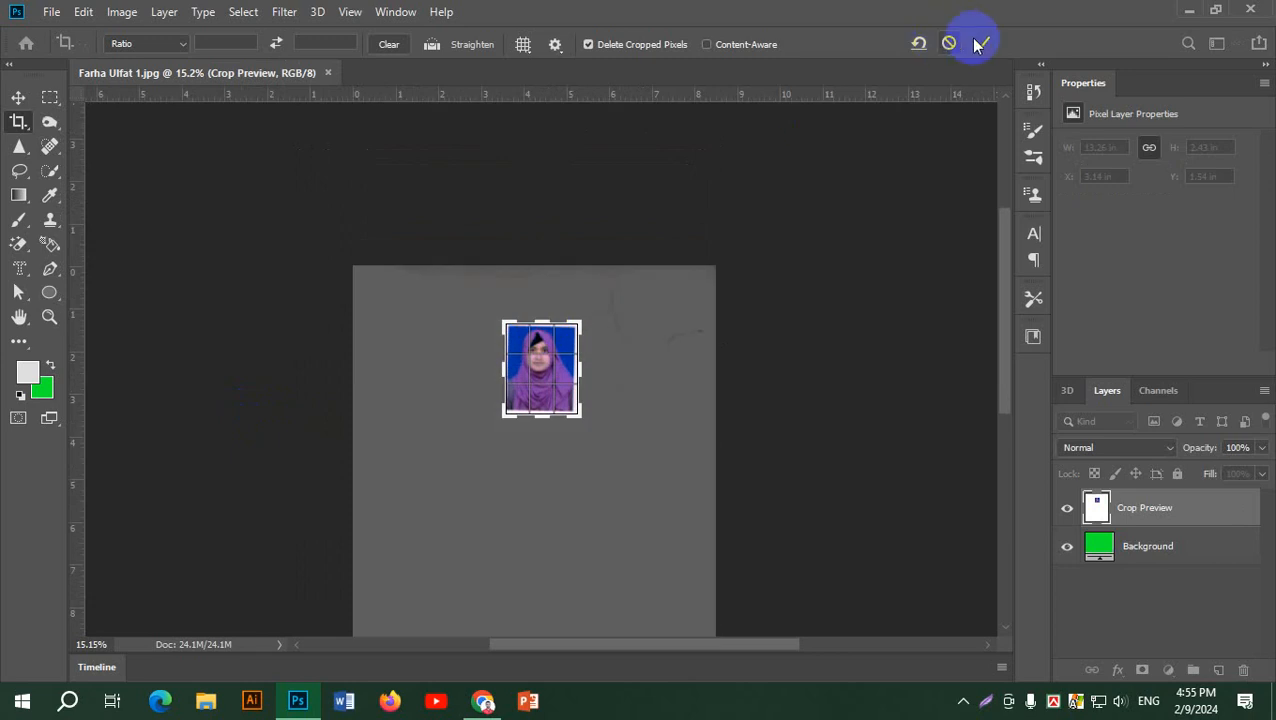
pyautogui.click(978, 44)
# - Check the cropped portrait at a larger size, and undo the crop to restore the full page
pyautogui.click(545, 450)
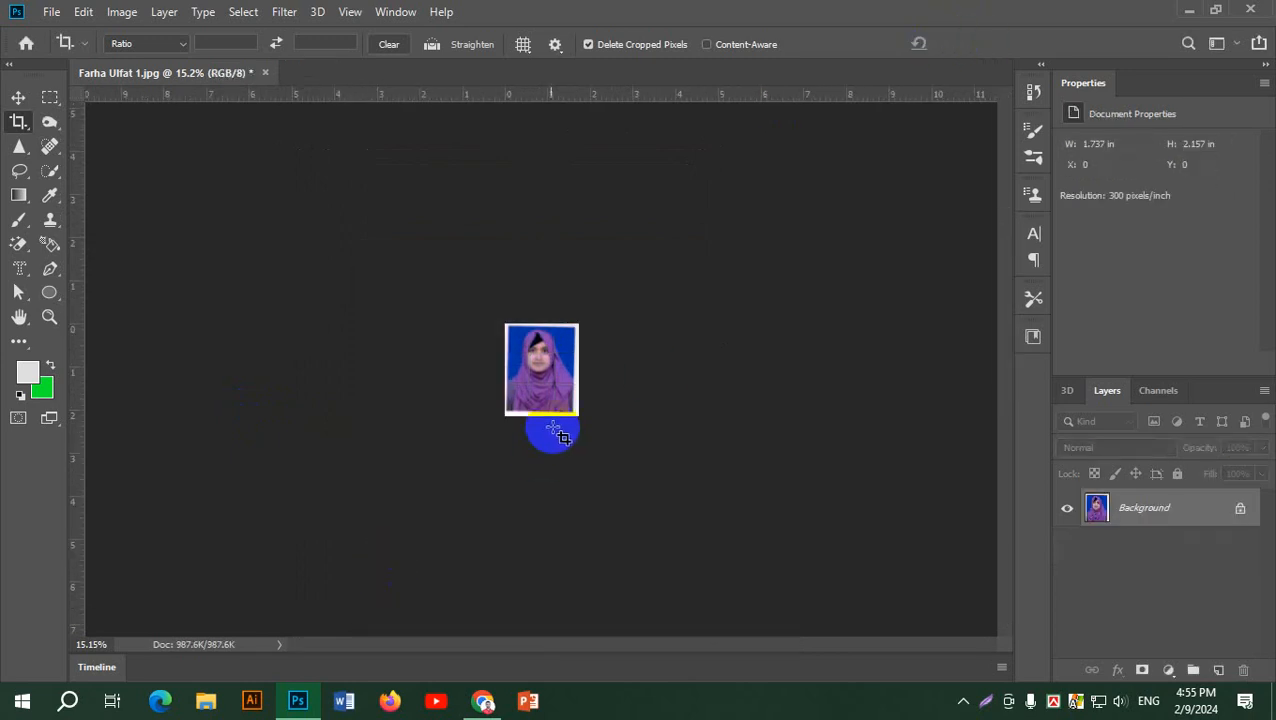
pyautogui.hotkey('ctrl', '0')
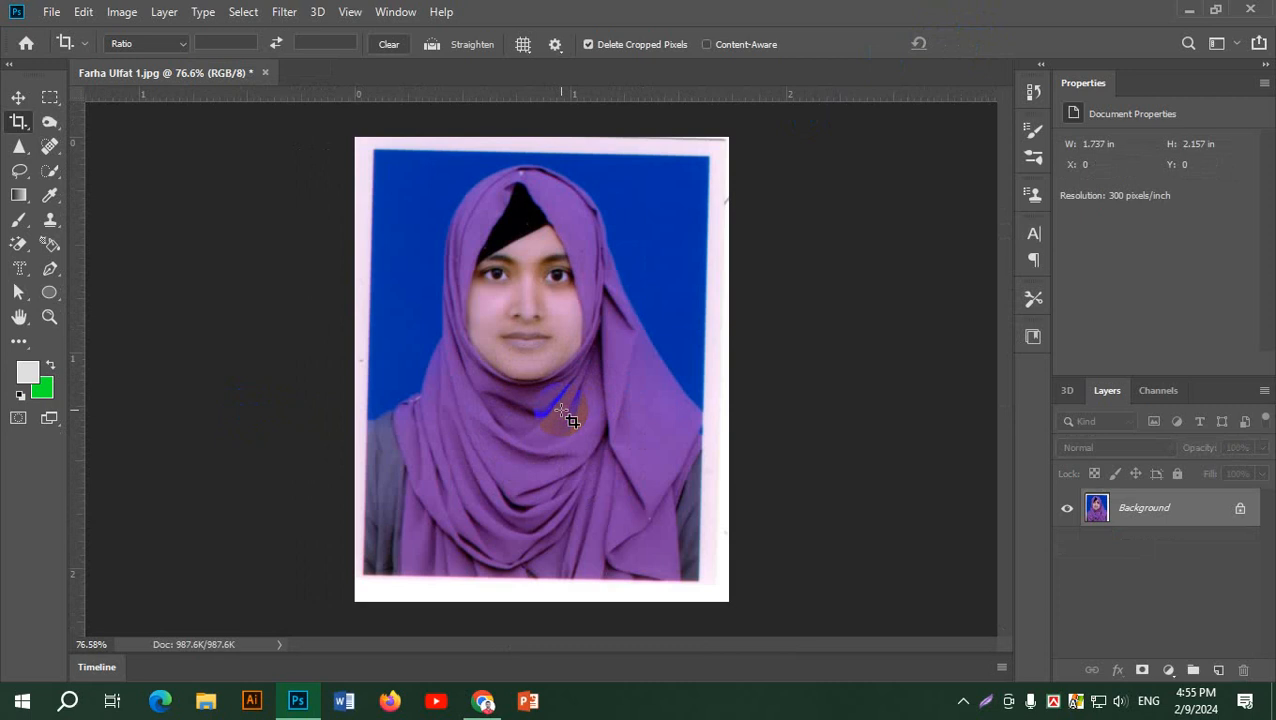
pyautogui.scroll(-5, 568, 418)
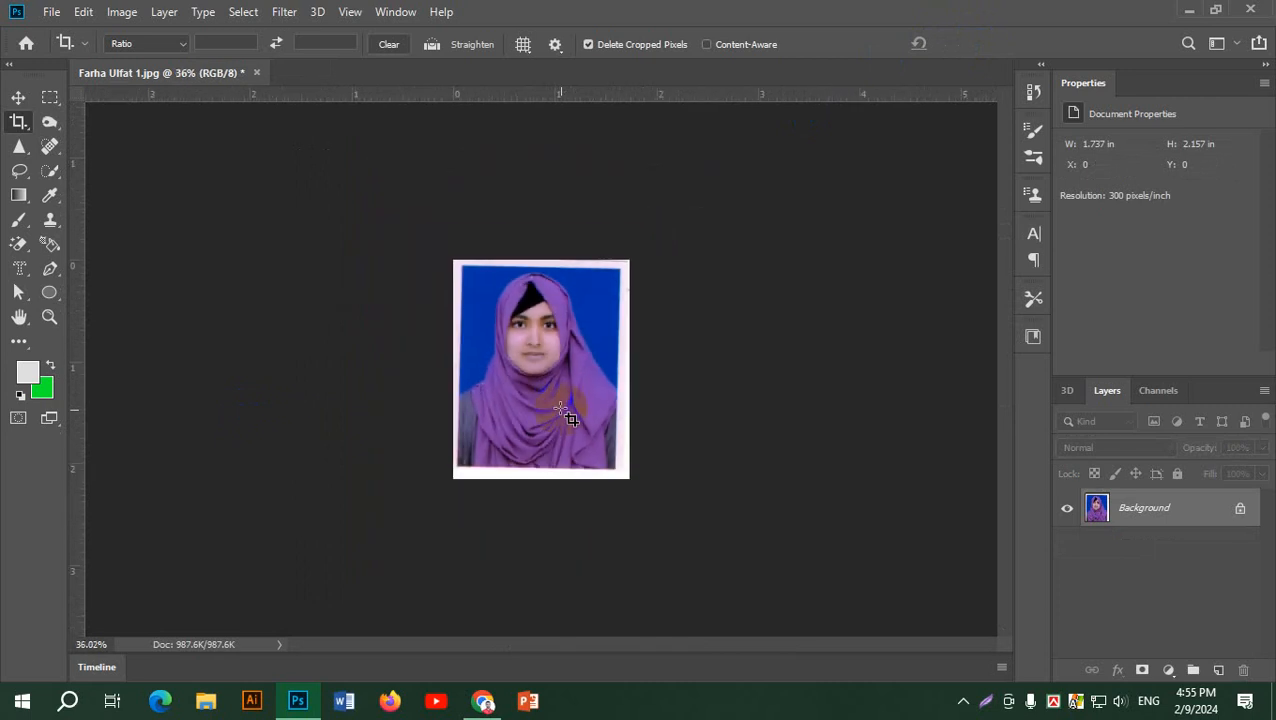
pyautogui.click(390, 389)
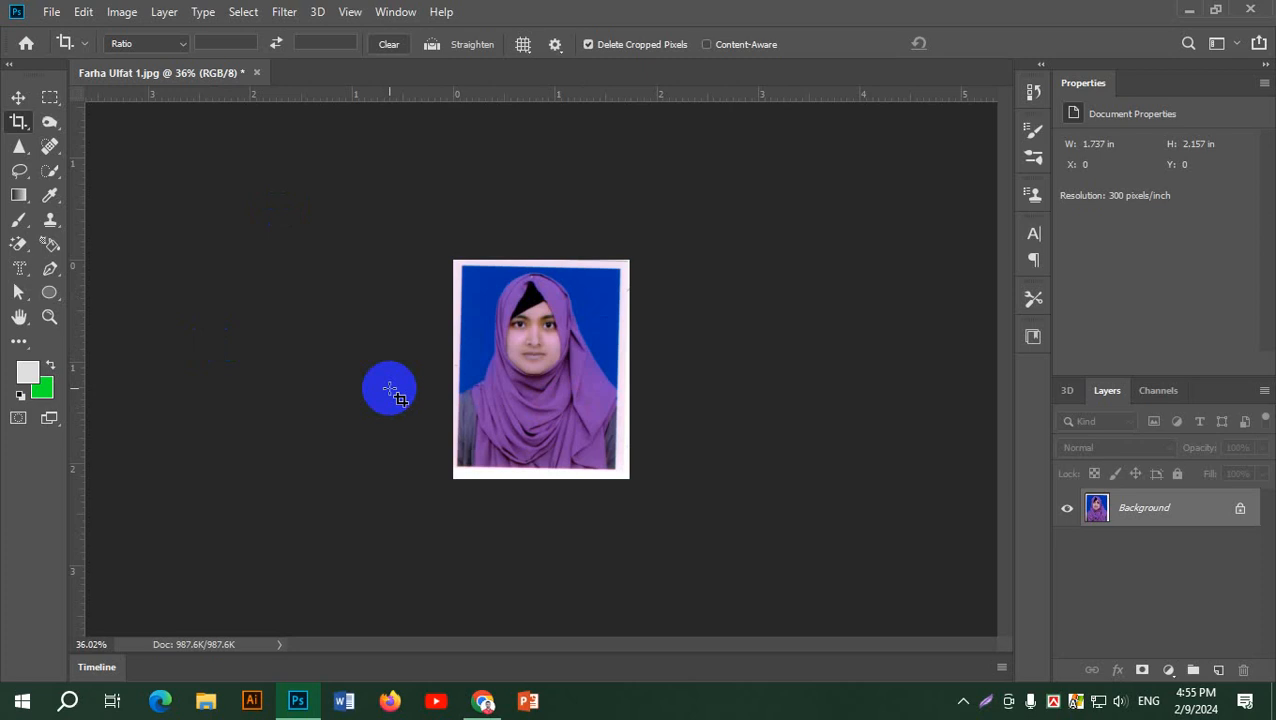
pyautogui.press('ctrl')
pyautogui.hotkey('ctrl', 'z')
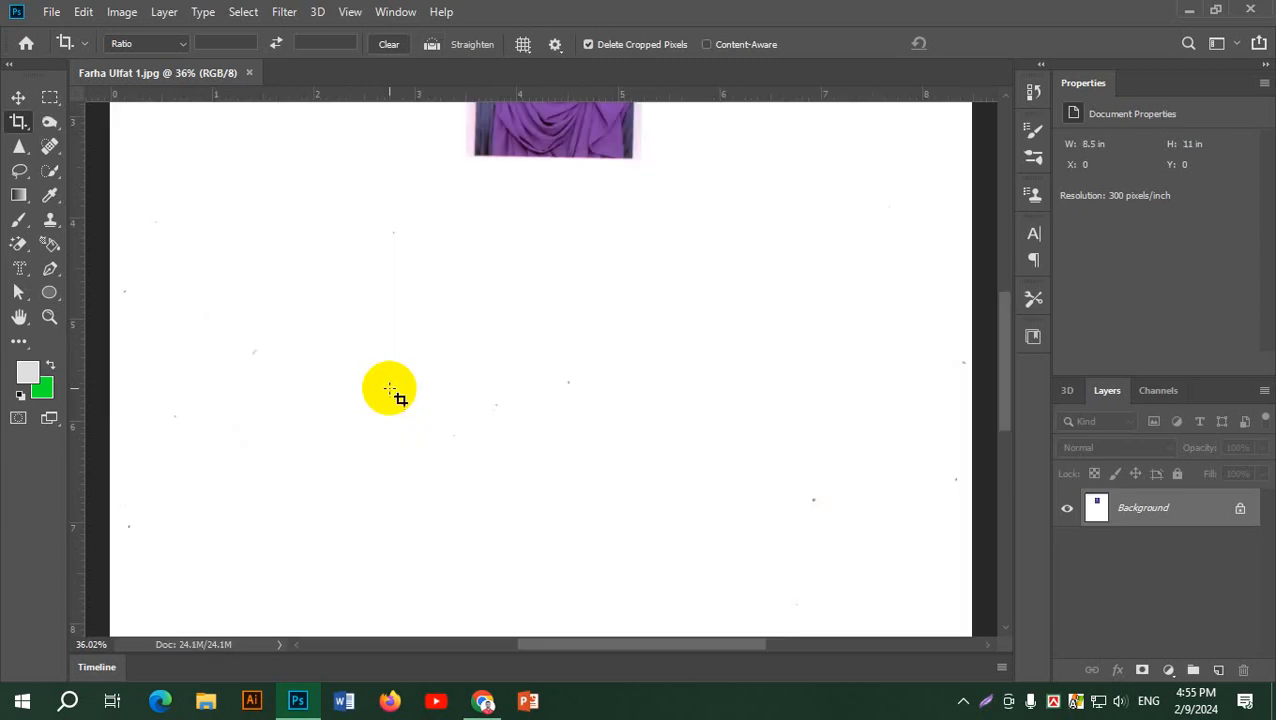
# - Set the Crop tool's aspect ratio to 1 : 1 (Square) for the scanned page
pyautogui.moveTo(541, 199); pyautogui.dragTo(473, 441)
pyautogui.click(14, 122)
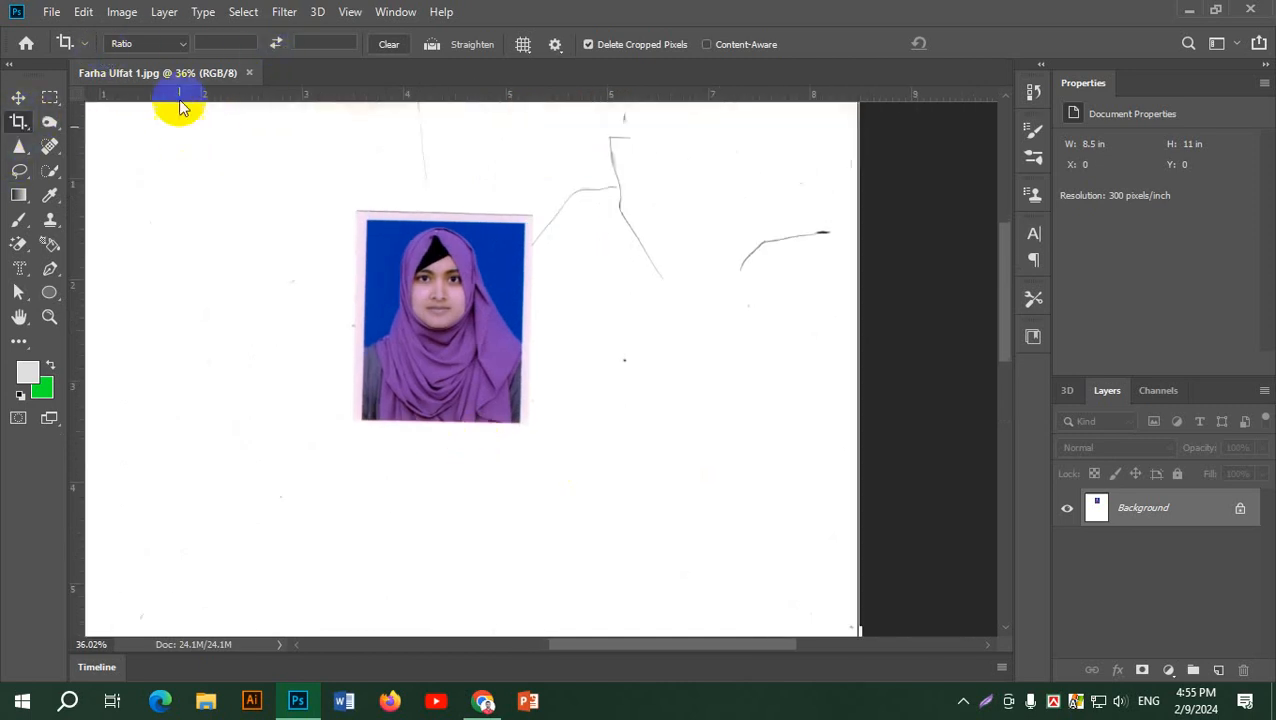
pyautogui.click(185, 43)
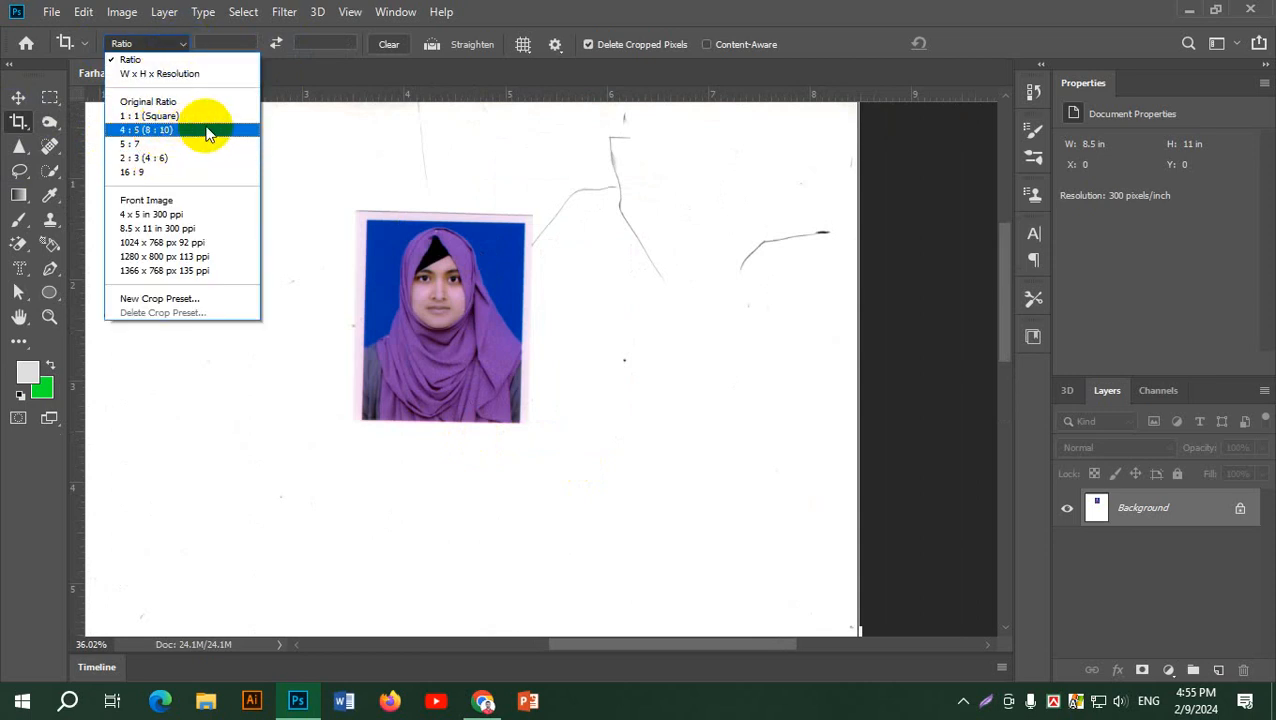
pyautogui.click(147, 123)
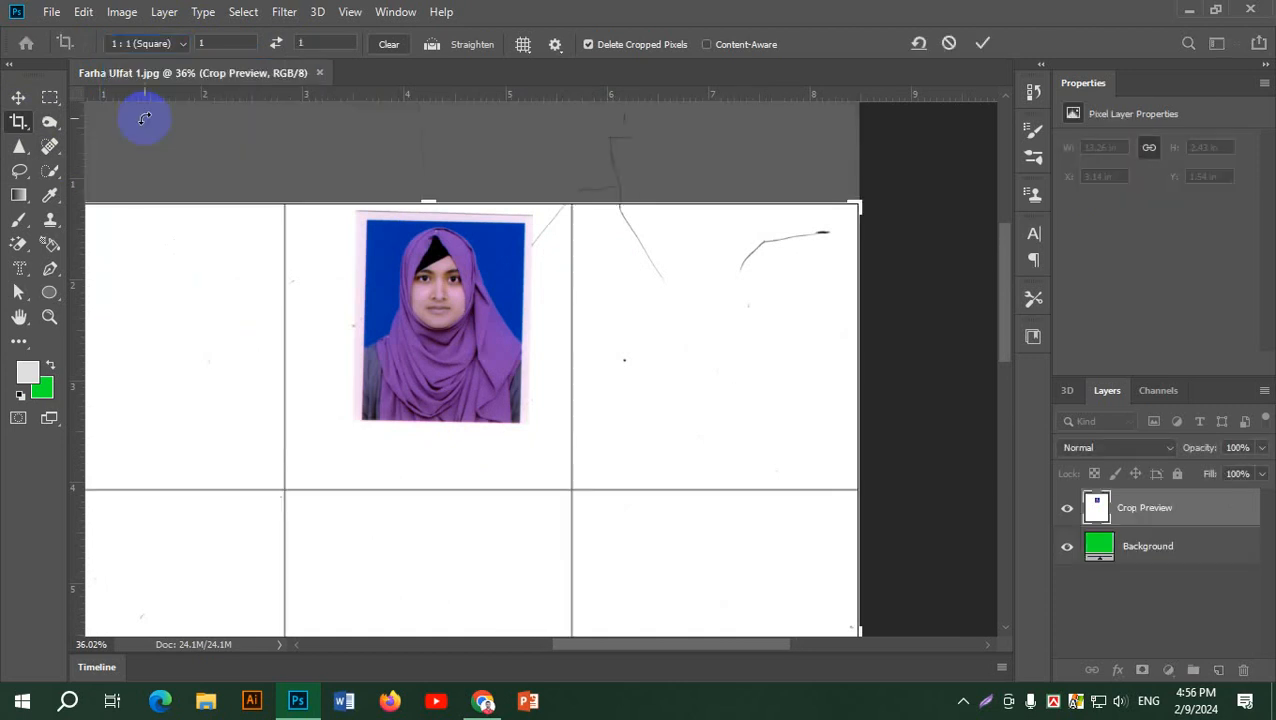
# - Shrink the square crop frame to about 3 in wide and place it around the portrait on the scanned page
pyautogui.scroll(-5, 490, 347)
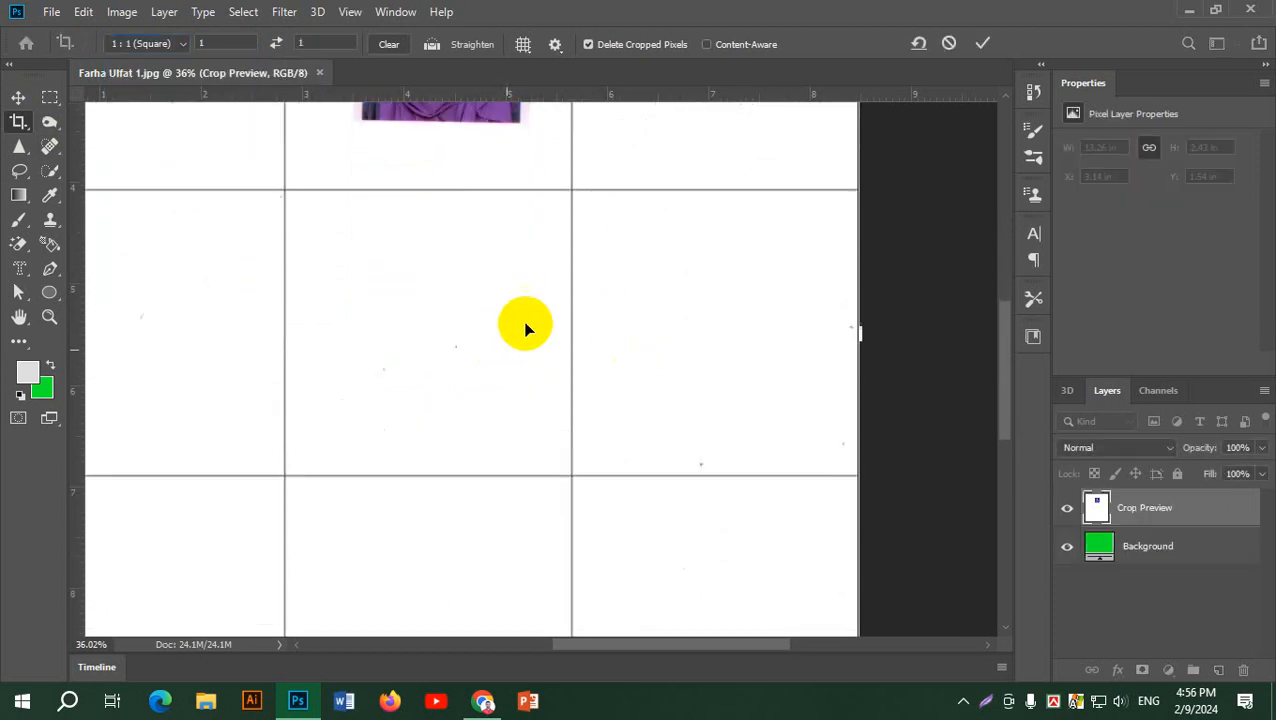
pyautogui.keyDown('alt'); pyautogui.scroll(-5, 503, 350); pyautogui.keyUp('alt')
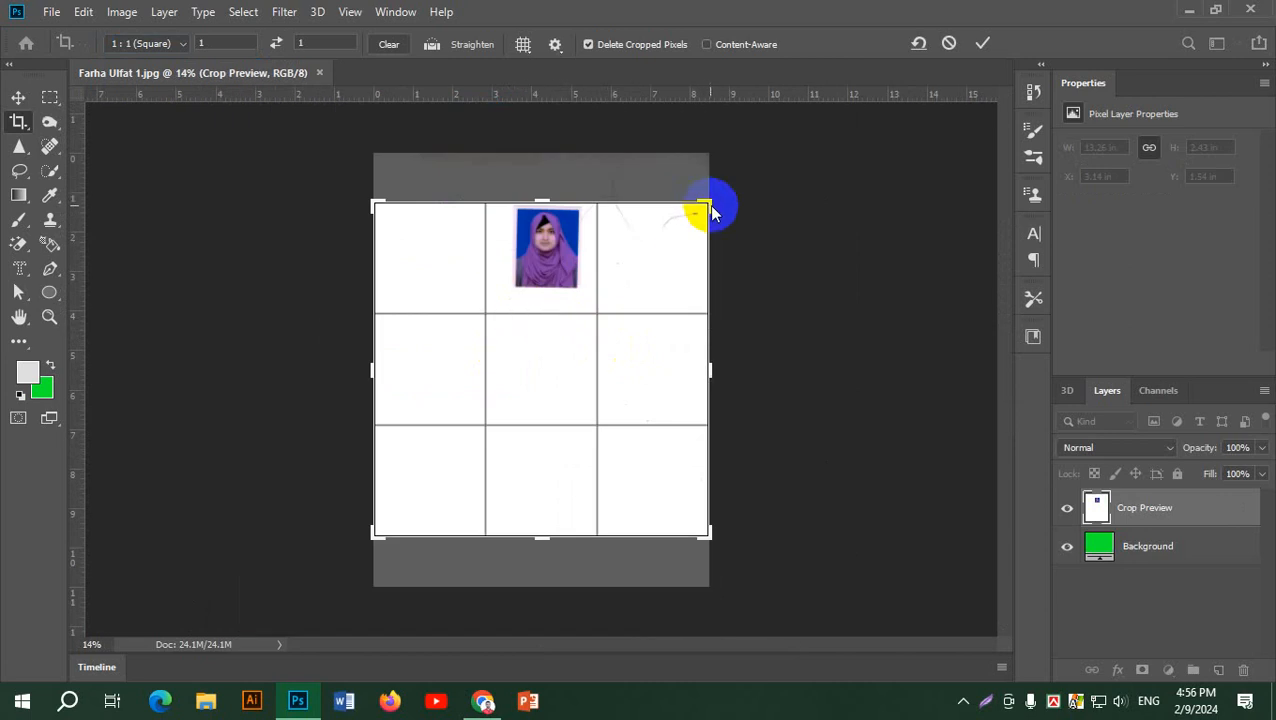
pyautogui.click(707, 536)
pyautogui.moveTo(707, 536); pyautogui.dragTo(604, 414)
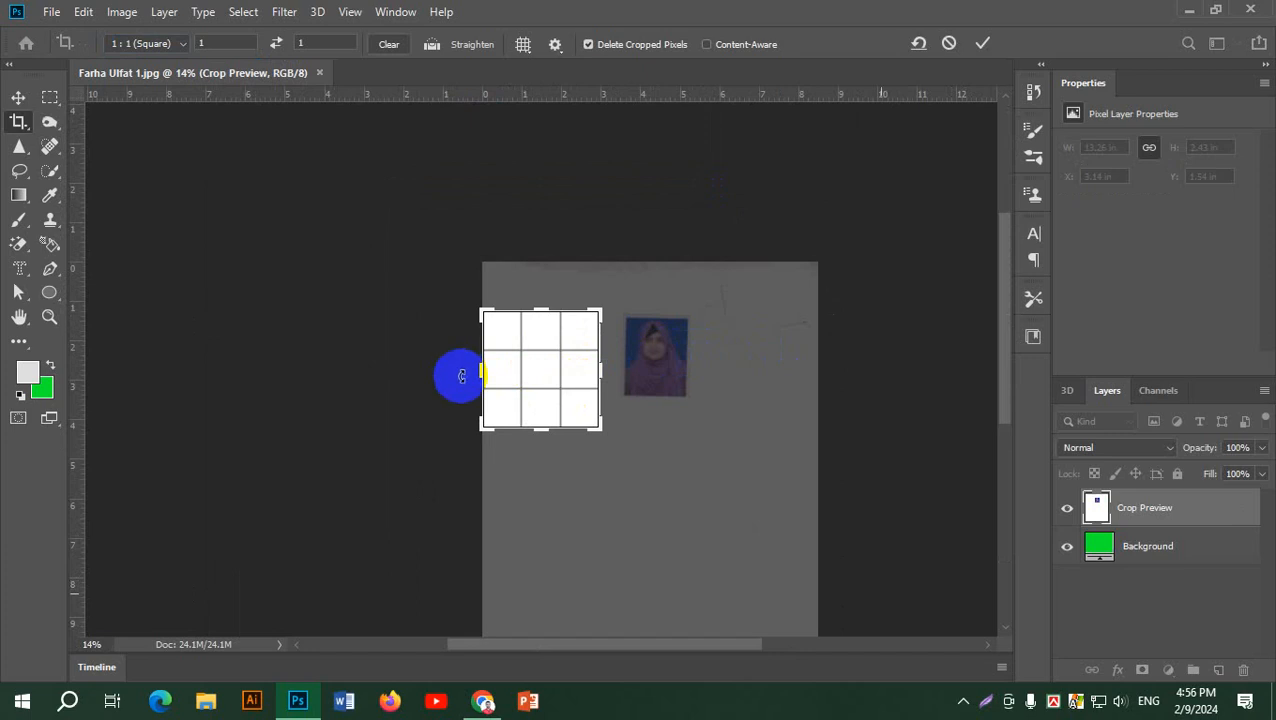
pyautogui.moveTo(578, 365); pyautogui.dragTo(461, 382)
pyautogui.scroll(8, 590, 336)
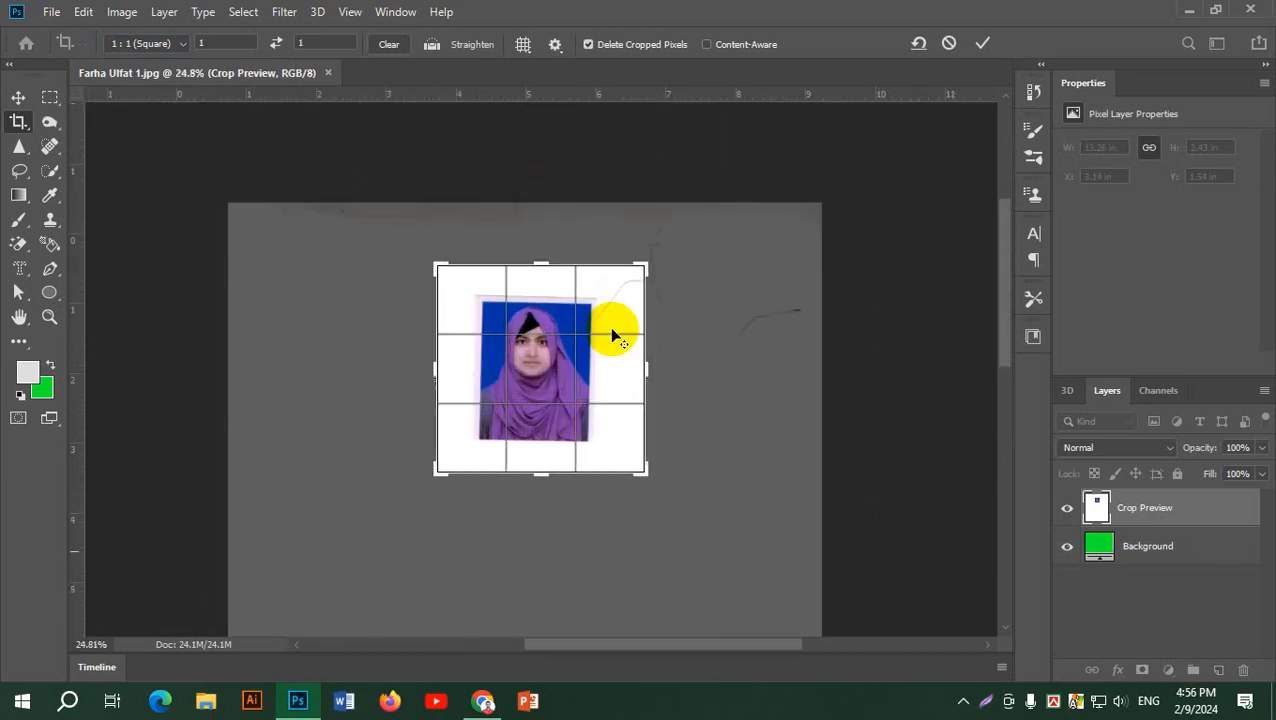
pyautogui.scroll(-2, 578, 340)
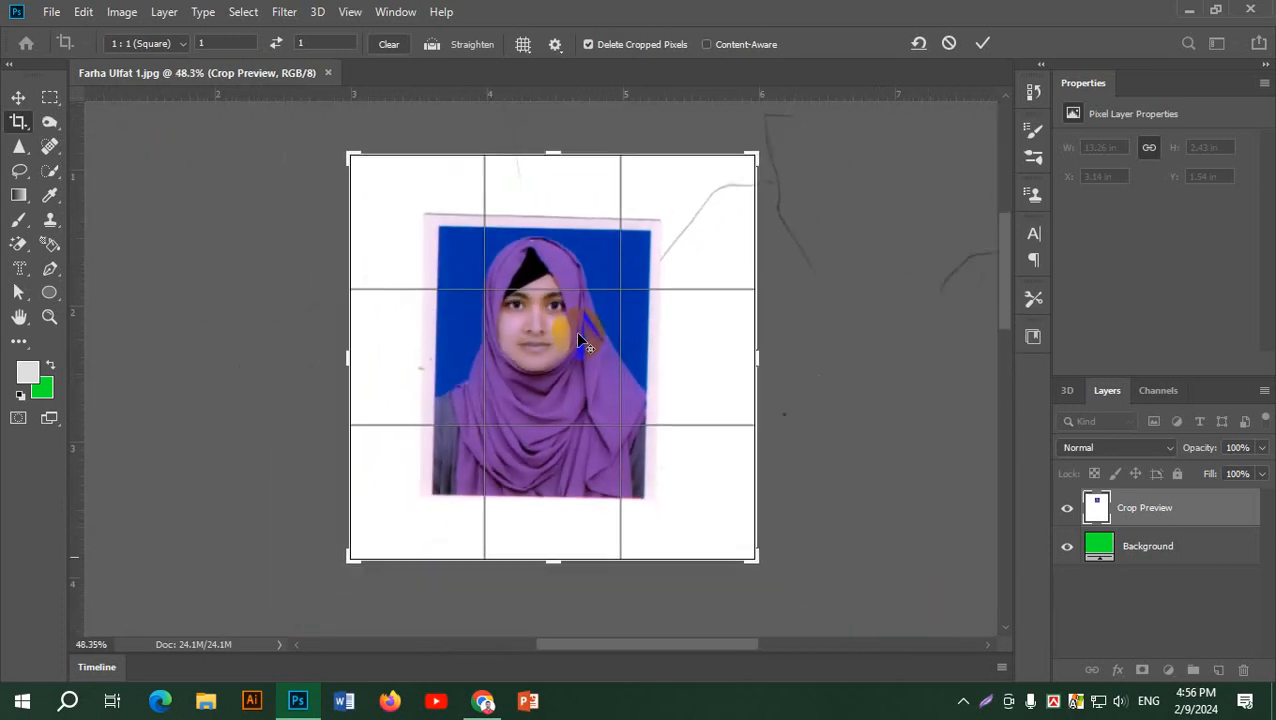
# - Tighten the square crop frame inside the portrait's borders and crop the page to about 1.42 in by 1.42 in
pyautogui.moveTo(773, 136); pyautogui.dragTo(720, 156)
pyautogui.moveTo(544, 547); pyautogui.dragTo(530, 515)
pyautogui.moveTo(385, 367); pyautogui.dragTo(407, 362)
pyautogui.moveTo(669, 362); pyautogui.dragTo(660, 358)
pyautogui.click(981, 44)
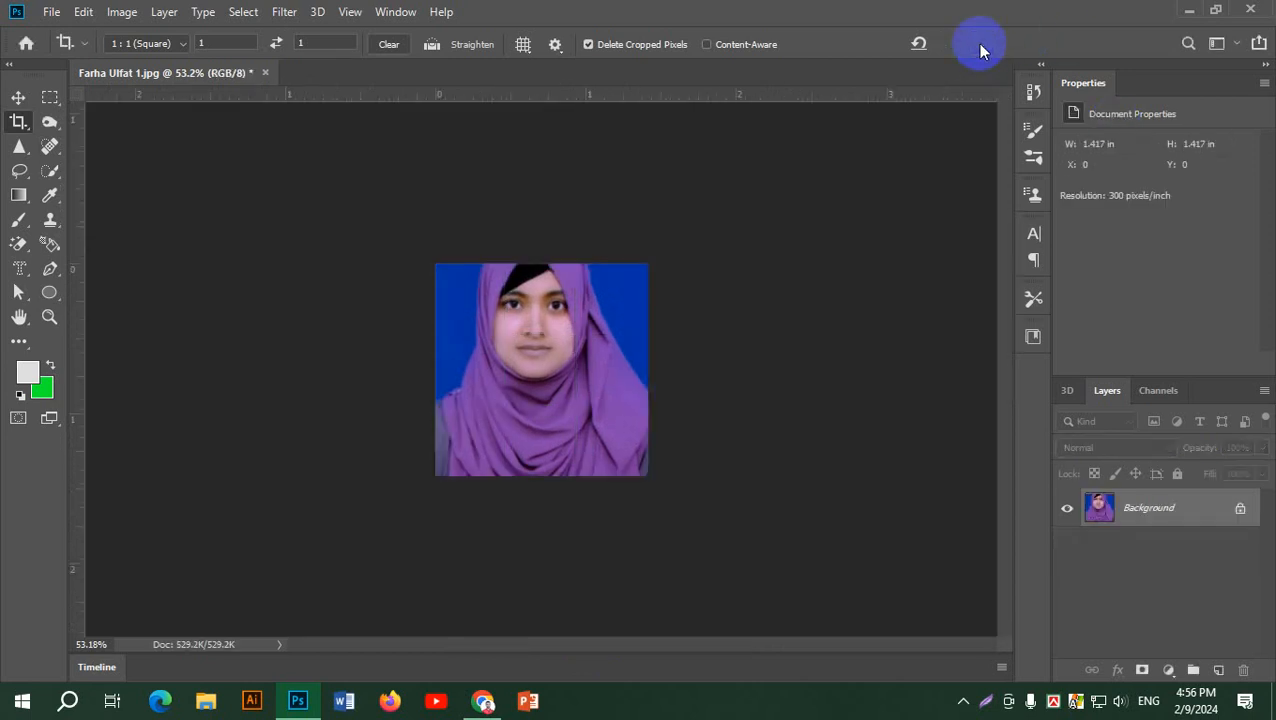
# - Undo the square crop and bring the portrait on the full scanned page back into view
pyautogui.hotkey('ctrl', 'z')
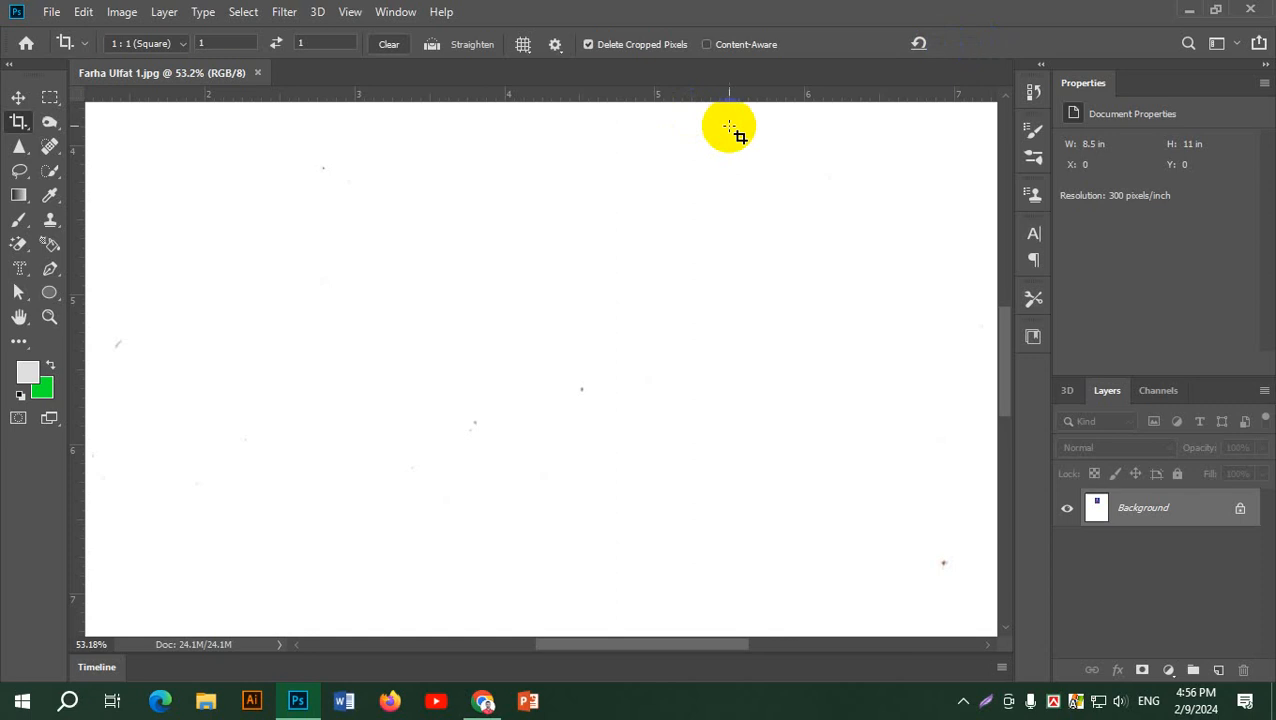
pyautogui.scroll(-7, 729, 126)
pyautogui.scroll(-3, 710, 135)
pyautogui.scroll(2, 541, 177)
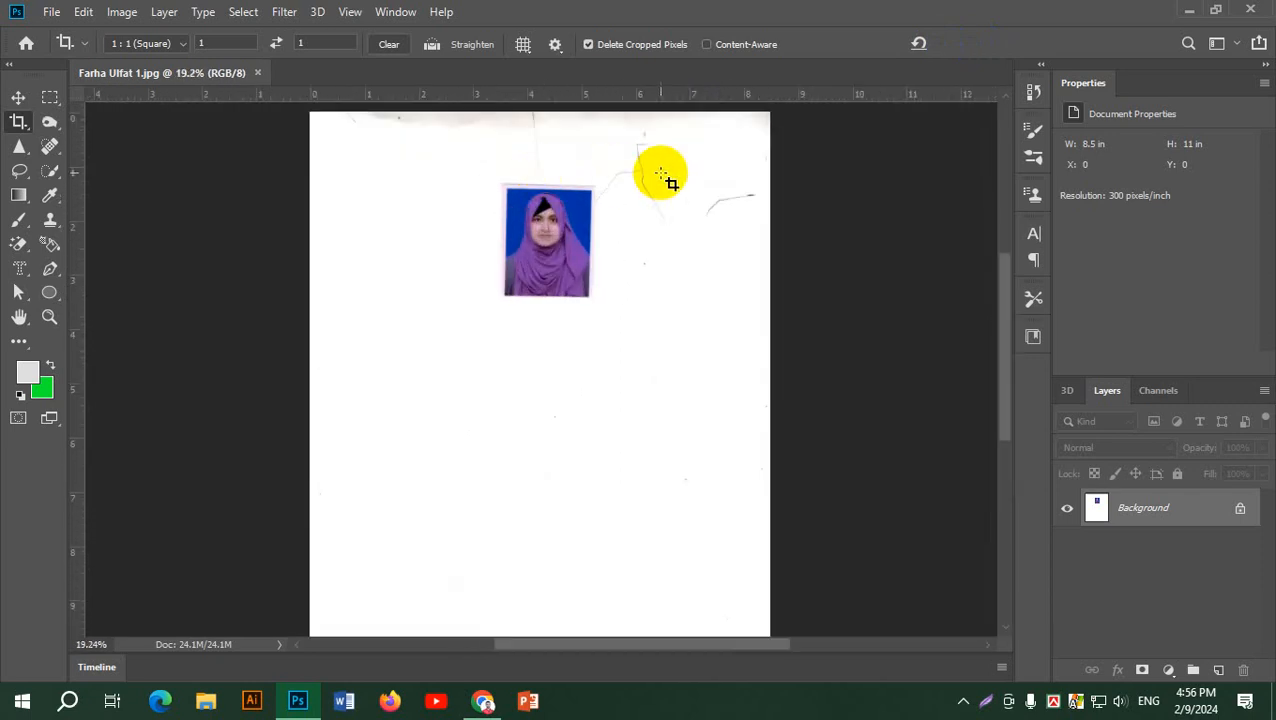
pyautogui.scroll(1, 576, 180)
pyautogui.moveTo(576, 180)
pyautogui.mouseDown()
pyautogui.moveTo(581, 262)
pyautogui.moveTo(575, 196)
pyautogui.mouseUp()
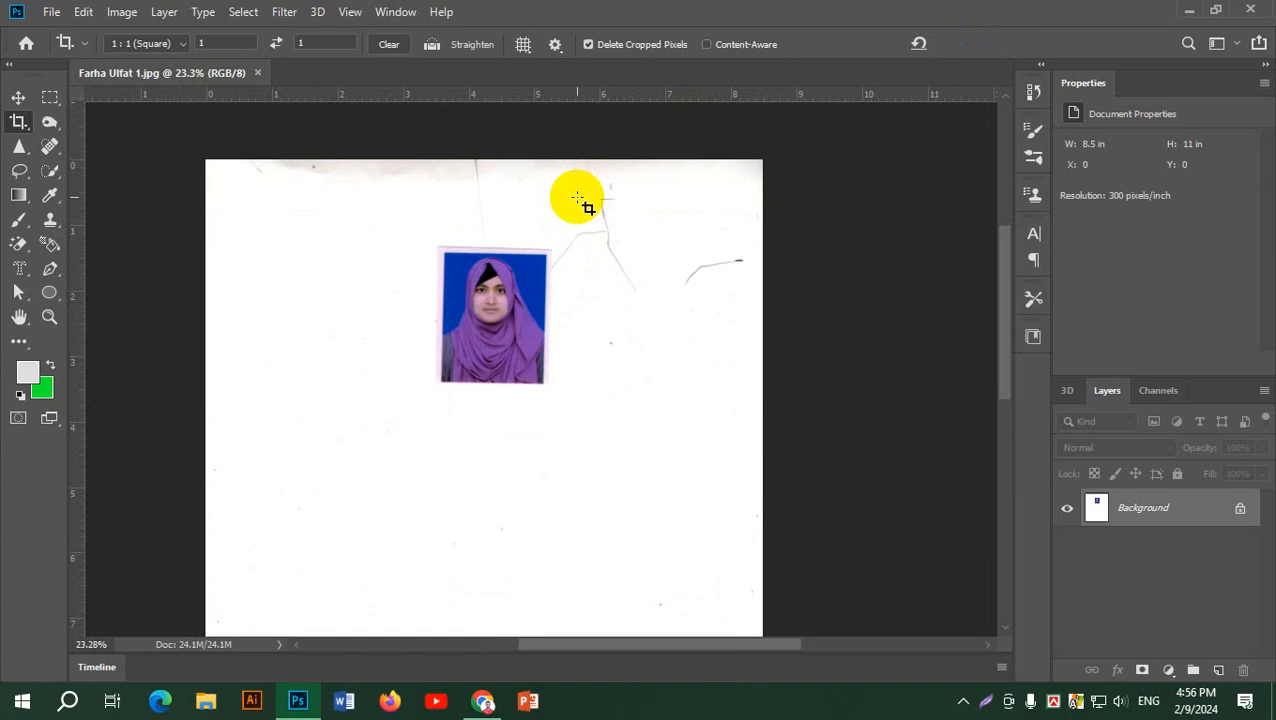
# - Crop the scanned page at the 4 : 5 (8 : 10) preset ratio to about 8.29 in by 10.37 in
pyautogui.click(180, 45)
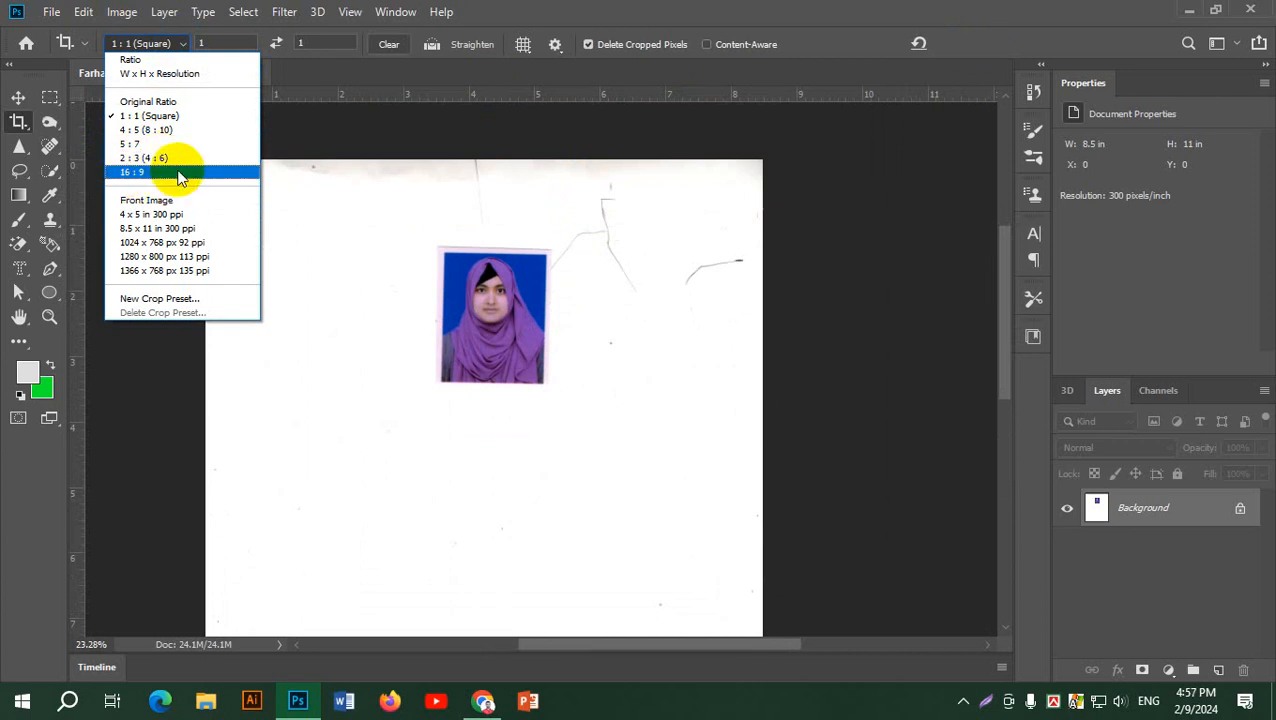
pyautogui.click(155, 130)
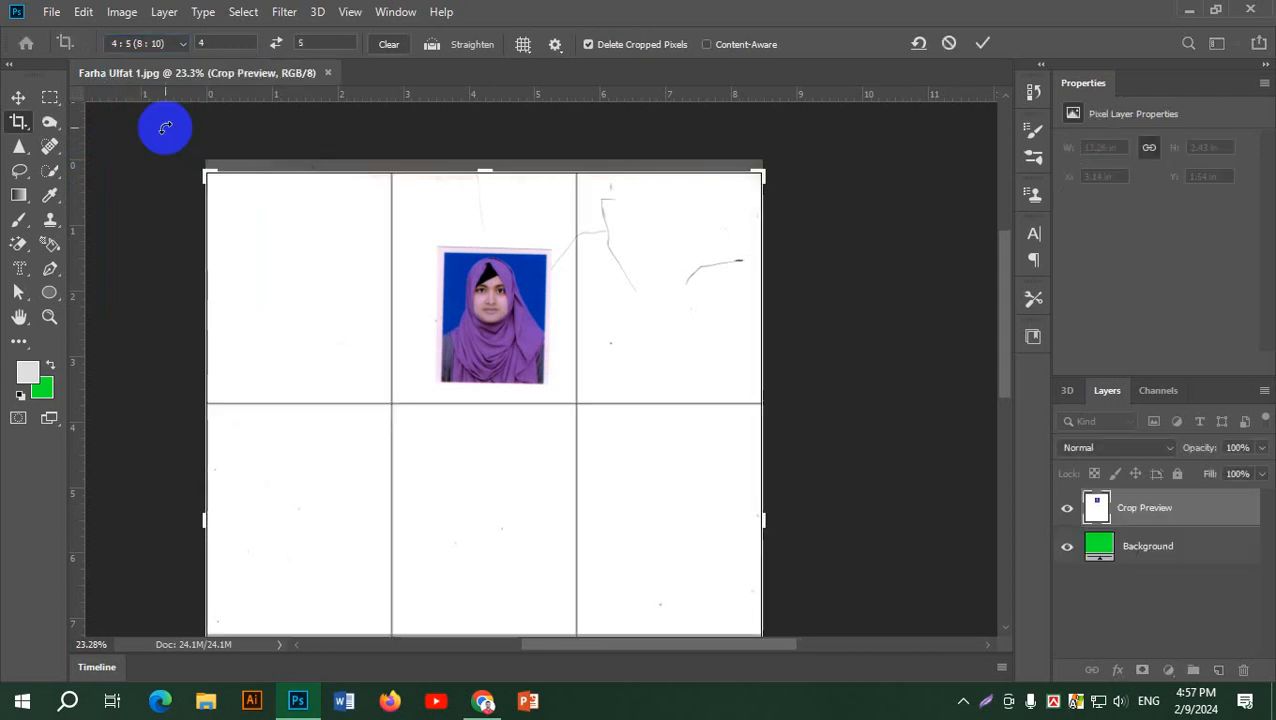
pyautogui.scroll(-5, 487, 373)
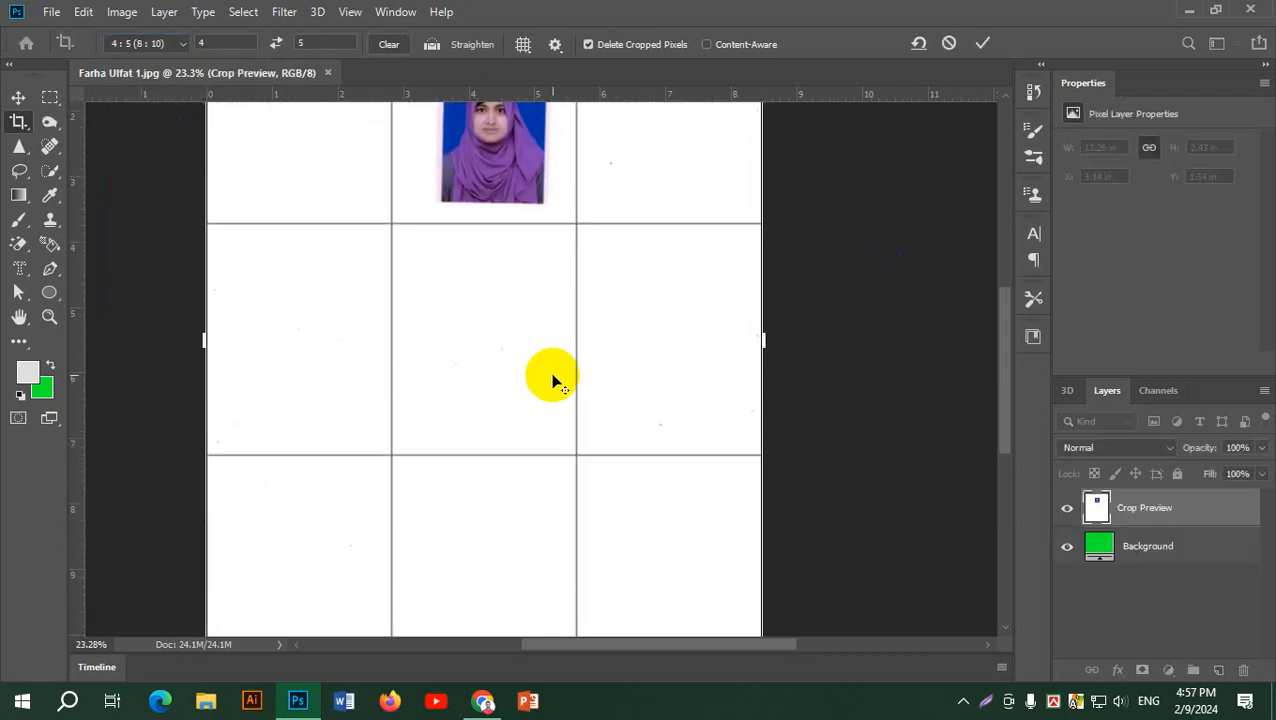
pyautogui.hotkey('ctrl', '0')
pyautogui.moveTo(711, 577)
pyautogui.mouseDown()
pyautogui.moveTo(584, 391)
pyautogui.moveTo(723, 561)
pyautogui.moveTo(711, 577)
pyautogui.mouseUp()
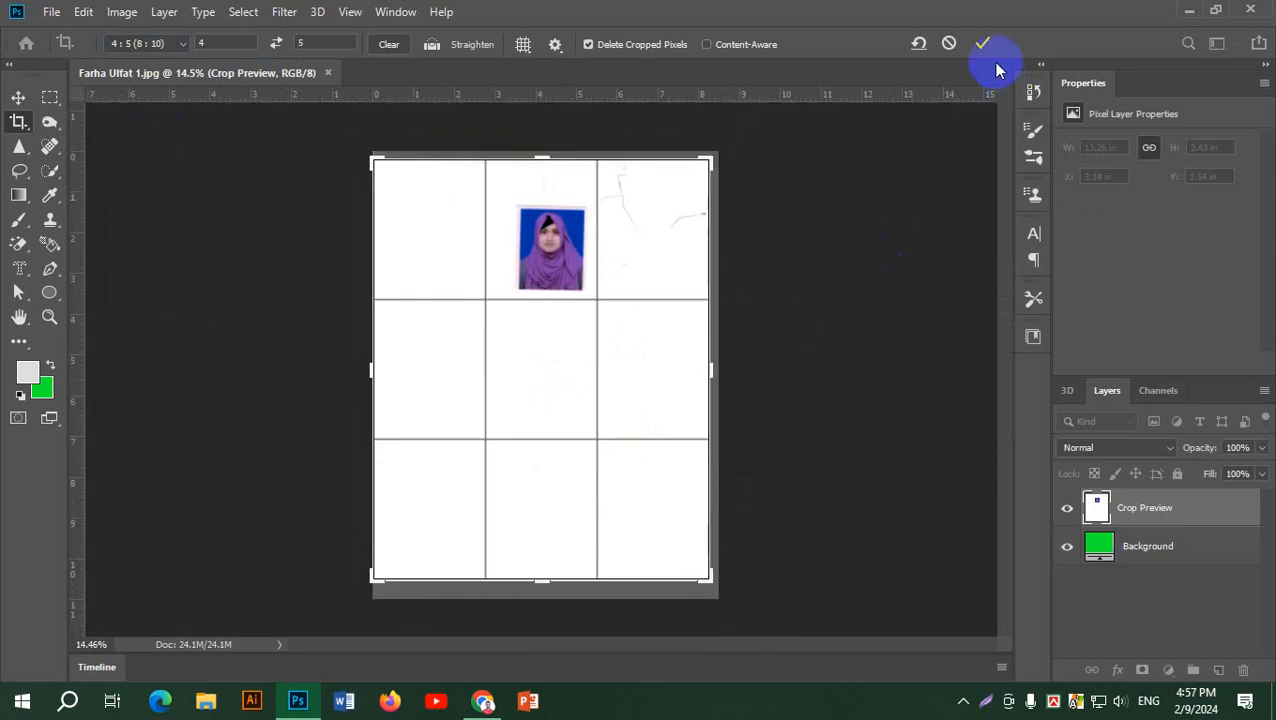
pyautogui.click(983, 42)
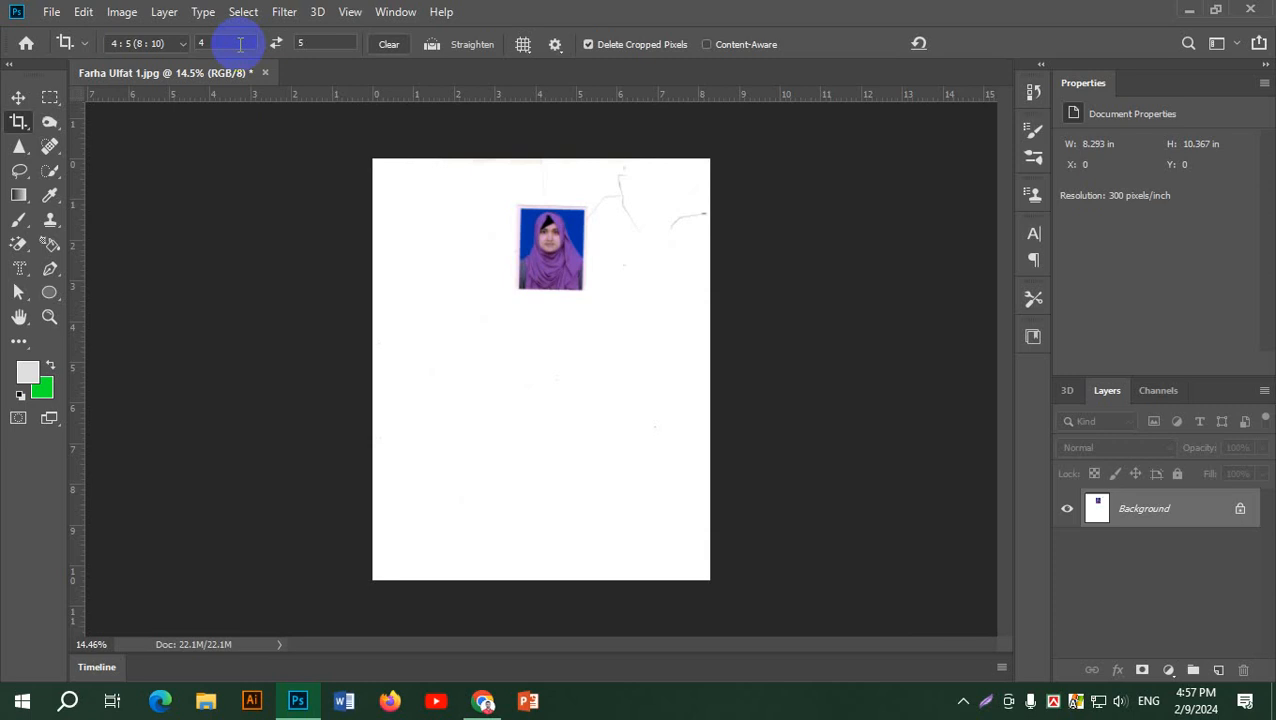
# - Set a custom crop ratio of 1.5 by 1.8 for the page
pyautogui.click(239, 44)
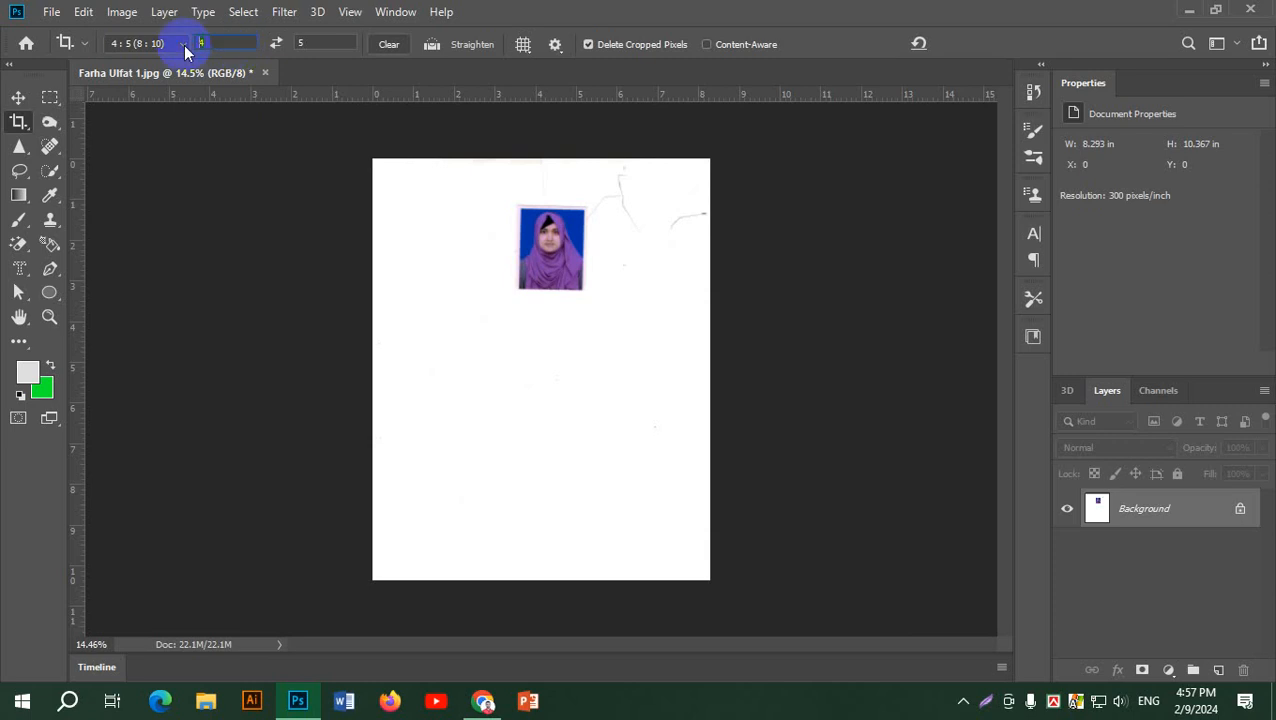
pyautogui.write('1.5')
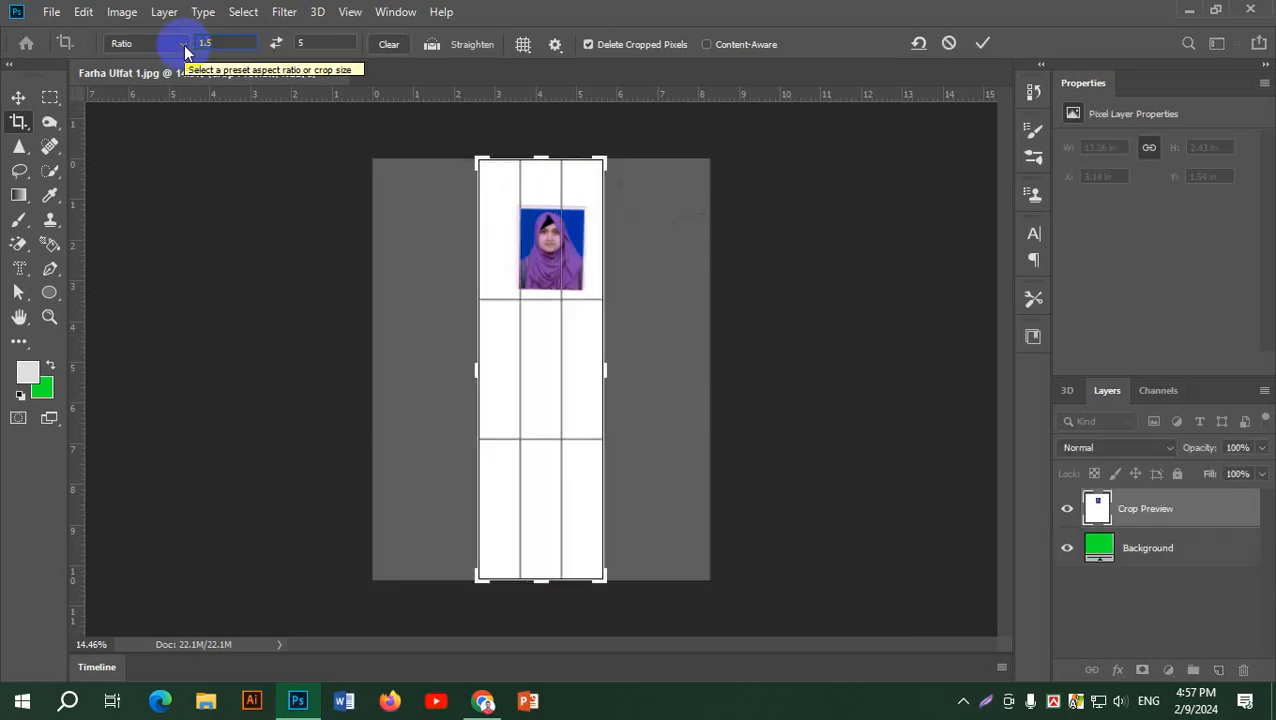
pyautogui.click(332, 43)
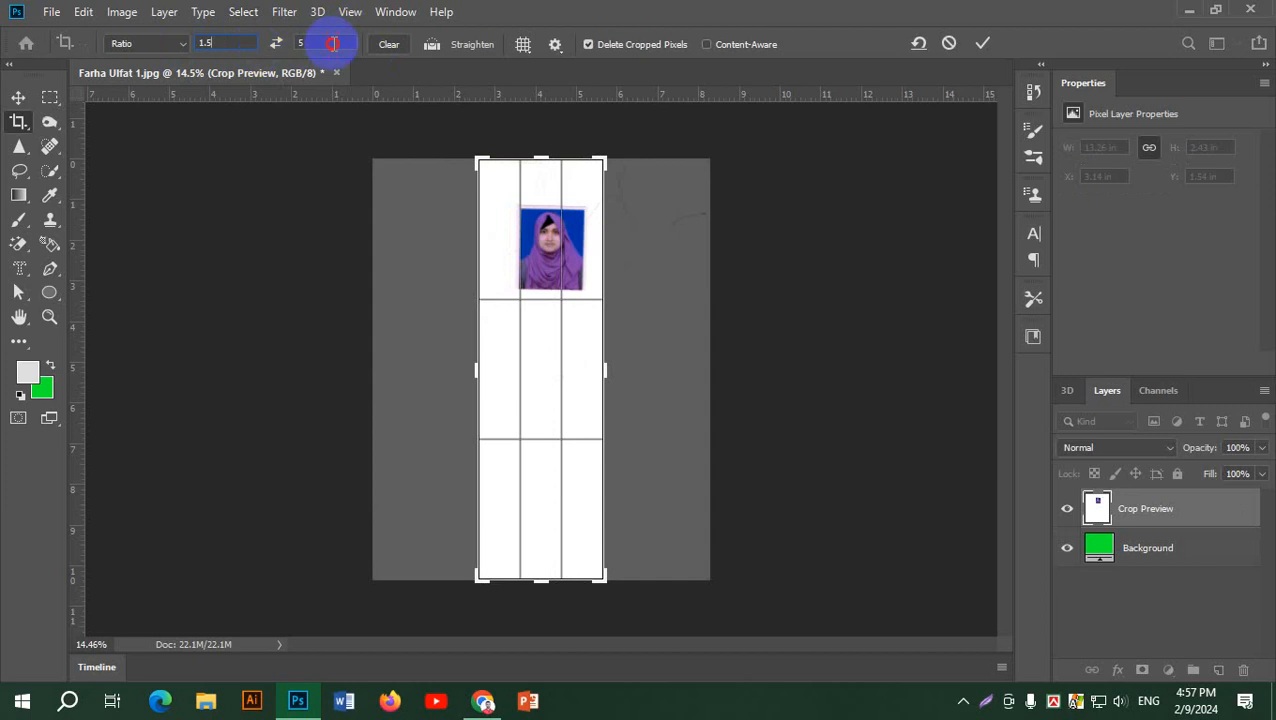
pyautogui.write('1.8')
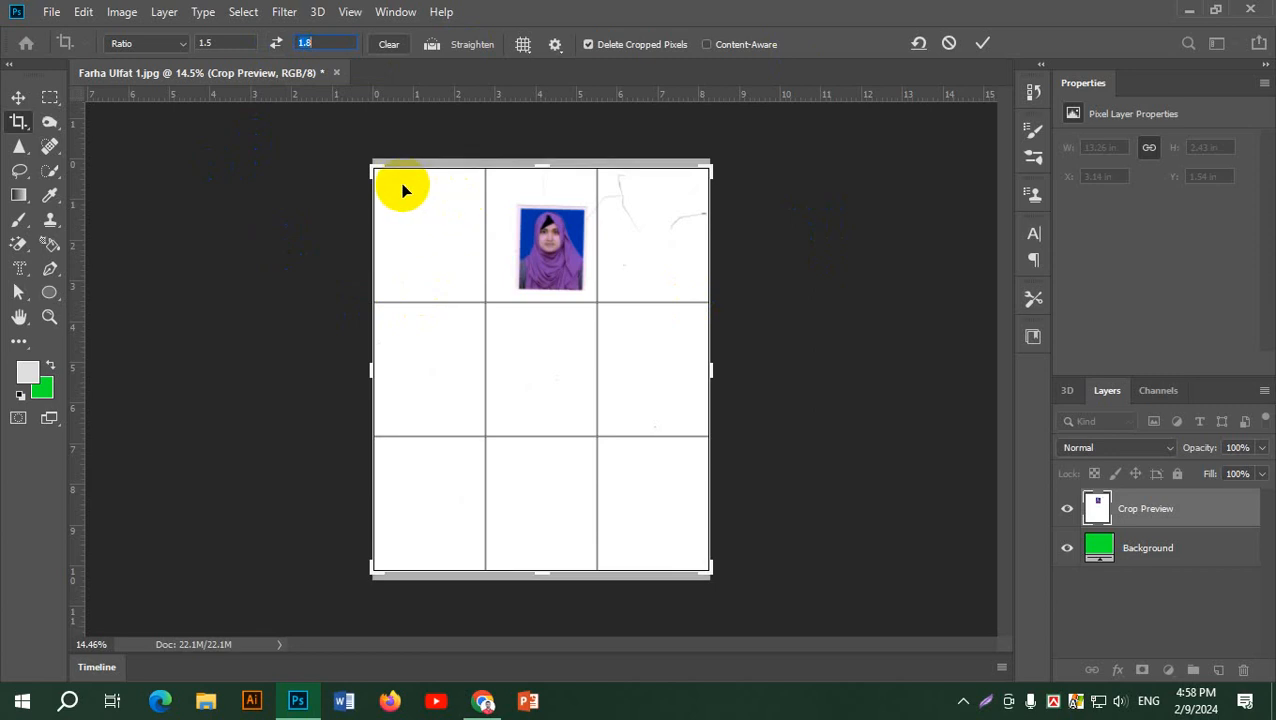
# - Shrink the crop frame around the portrait and crop the page to about 1.59 in by 1.9 in
pyautogui.moveTo(376, 171); pyautogui.dragTo(475, 265)
pyautogui.moveTo(526, 310); pyautogui.dragTo(591, 538)
pyautogui.moveTo(457, 272); pyautogui.dragTo(480, 298)
pyautogui.moveTo(604, 428); pyautogui.dragTo(551, 415)
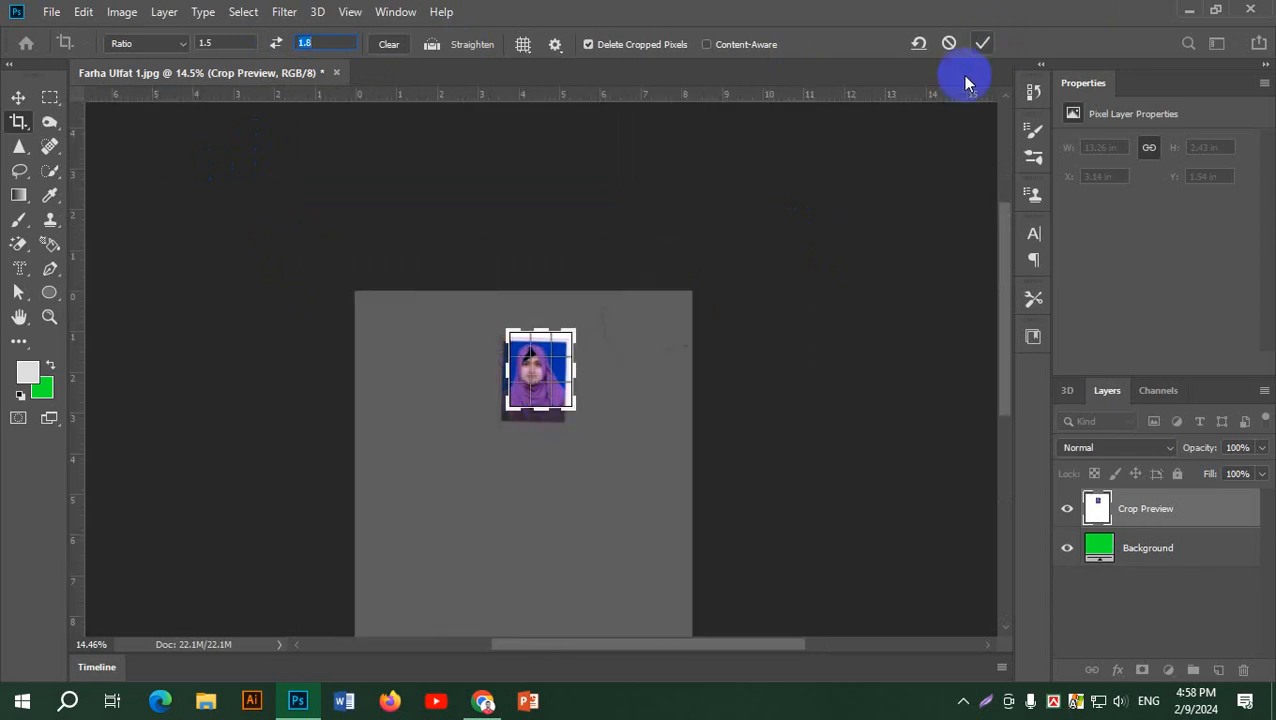
pyautogui.moveTo(560, 378); pyautogui.dragTo(548, 342)
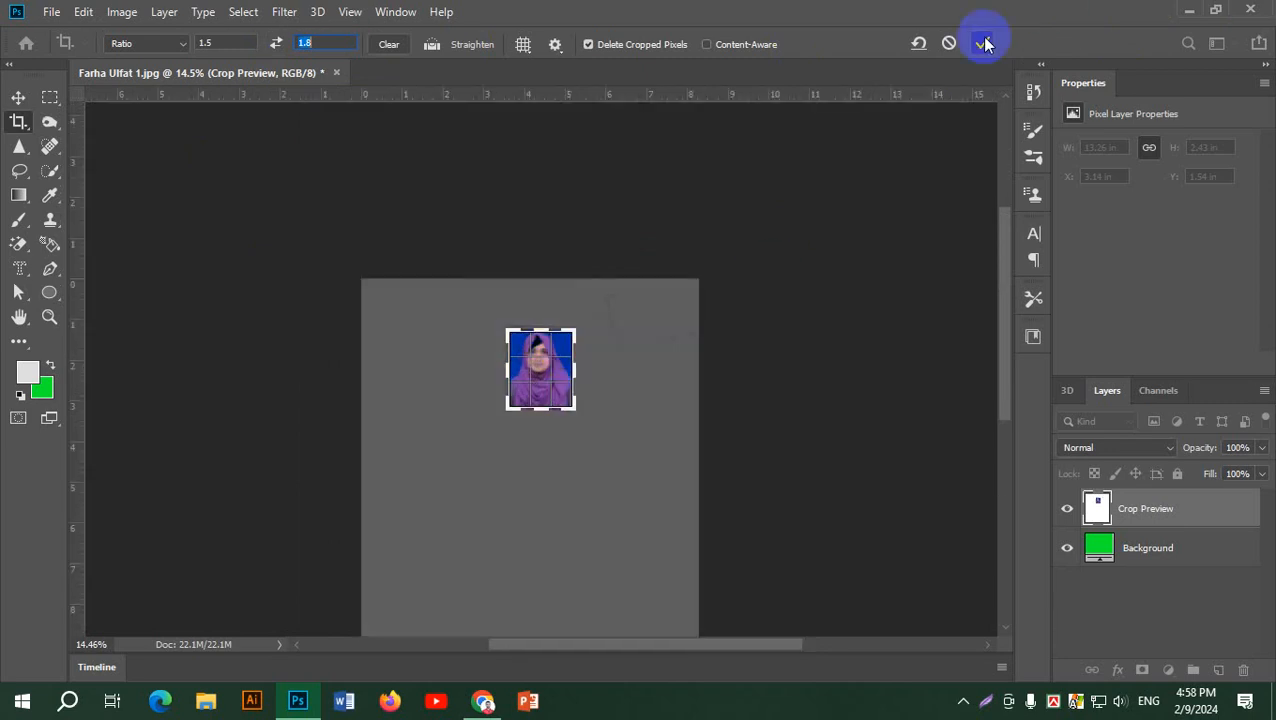
pyautogui.click(983, 43)
# - Check the cropped portrait at a larger size, and undo this crop to bring the page back
pyautogui.scroll(3, 578, 378)
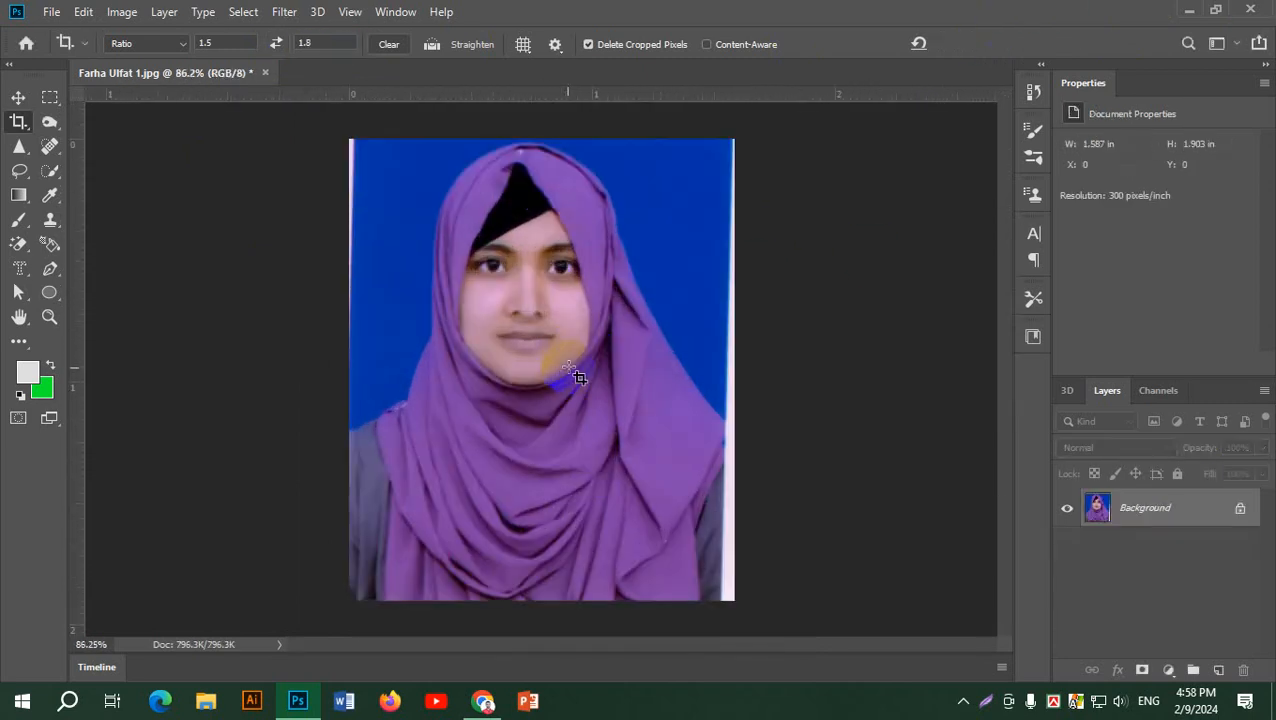
pyautogui.scroll(-3, 578, 378)
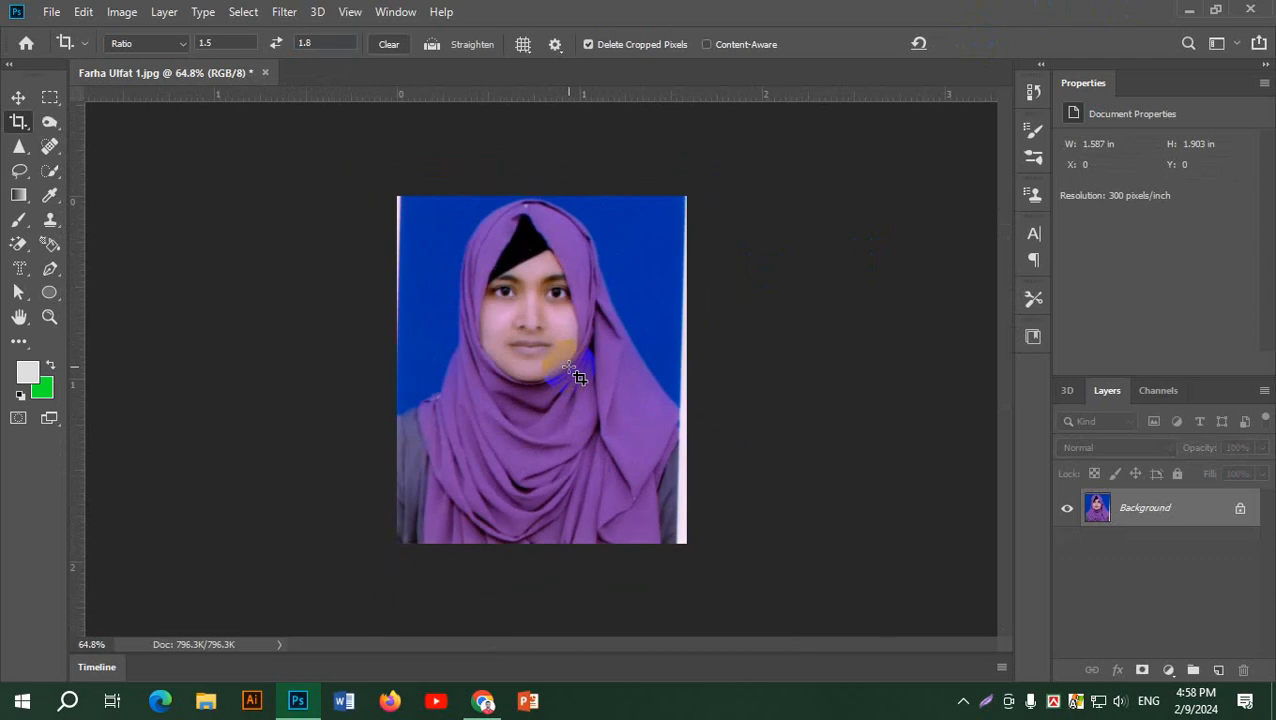
pyautogui.hotkey('ctrl', 'z')
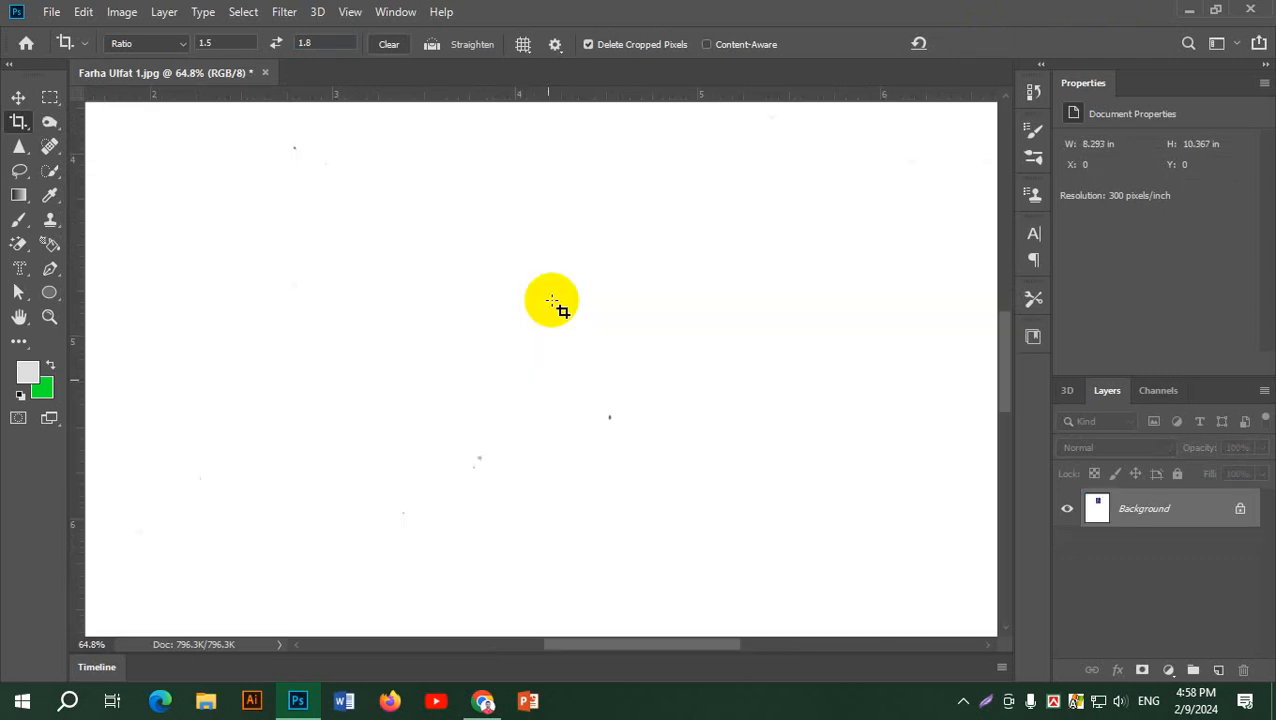
pyautogui.scroll(-5, 552, 305)
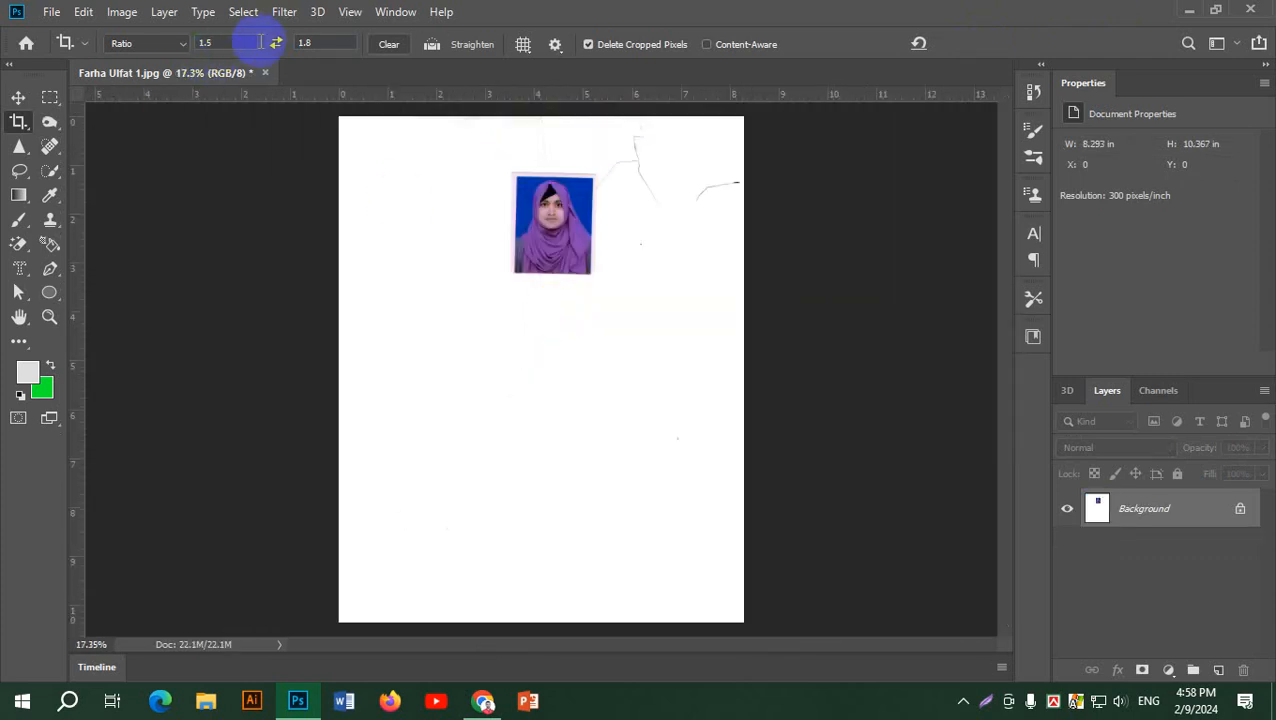
# - Draw a new 1.5 : 1.8 crop frame over the portrait and crop the page to about 1.56 in by 1.87 in
pyautogui.click(222, 43)
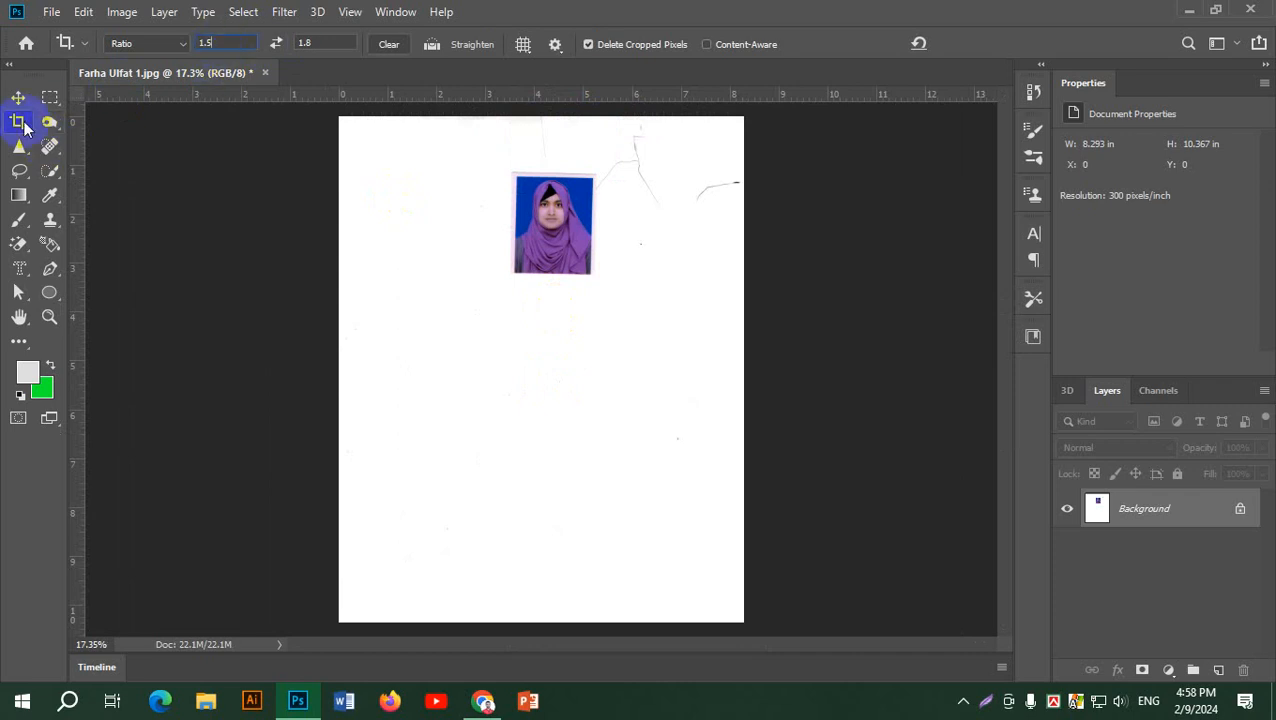
pyautogui.moveTo(517, 178); pyautogui.dragTo(593, 312)
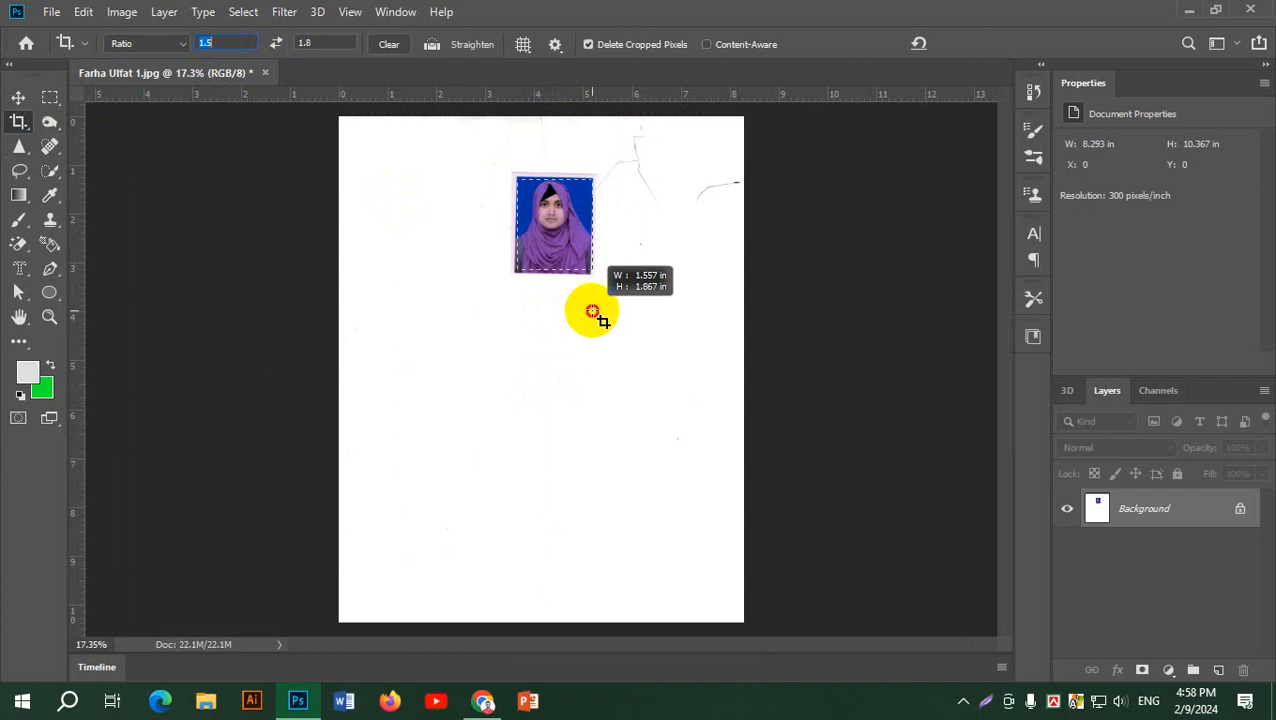
pyautogui.moveTo(593, 312); pyautogui.dragTo(593, 312)
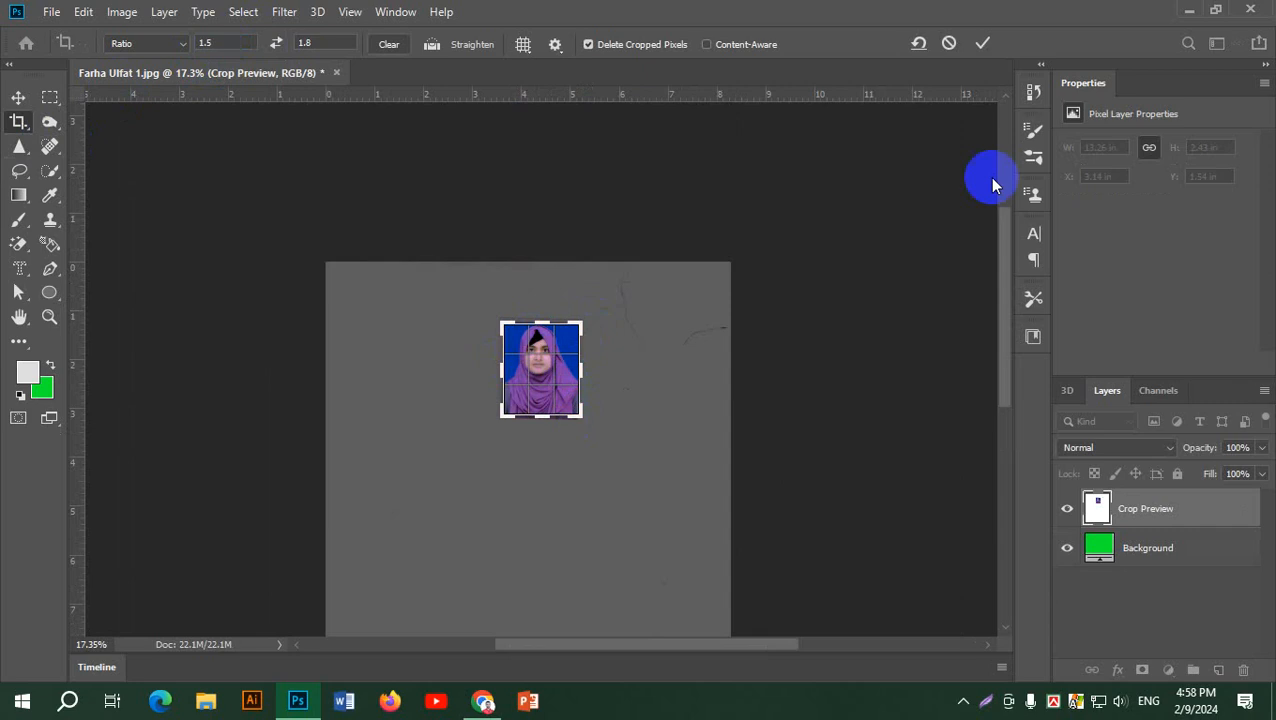
pyautogui.click(982, 43)
pyautogui.scroll(3, 572, 386)
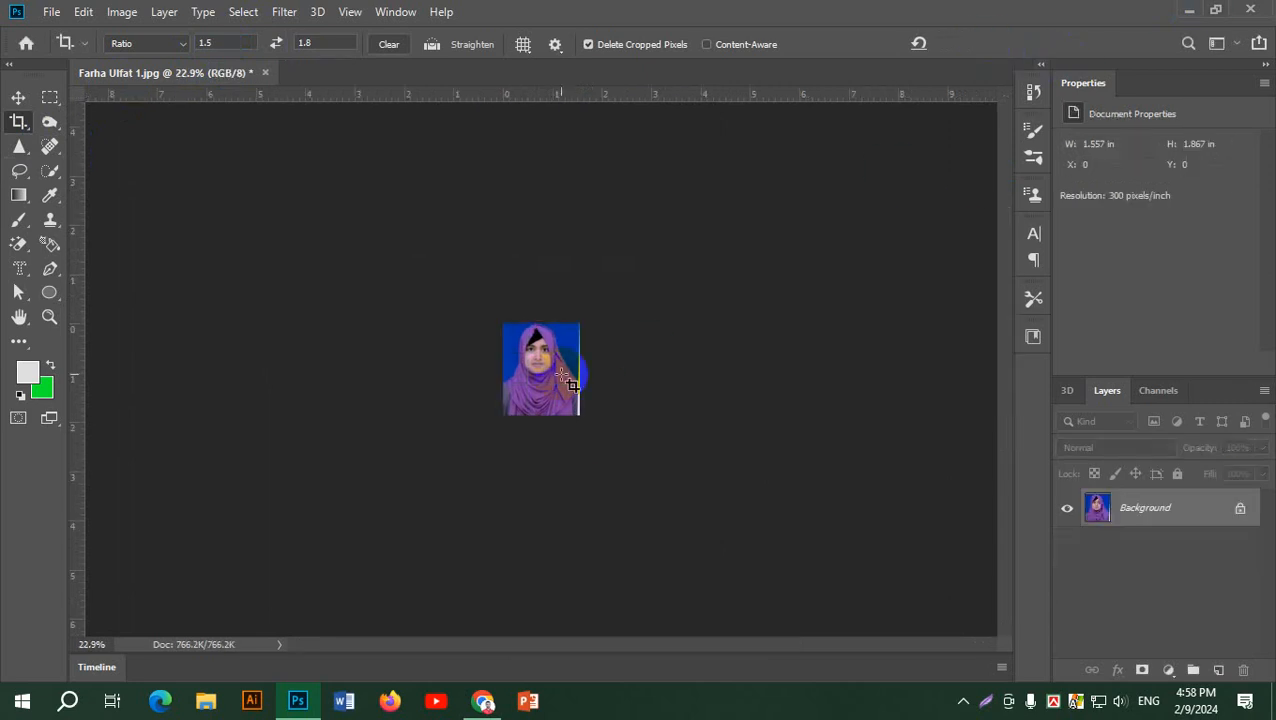
pyautogui.scroll(2, 572, 386)
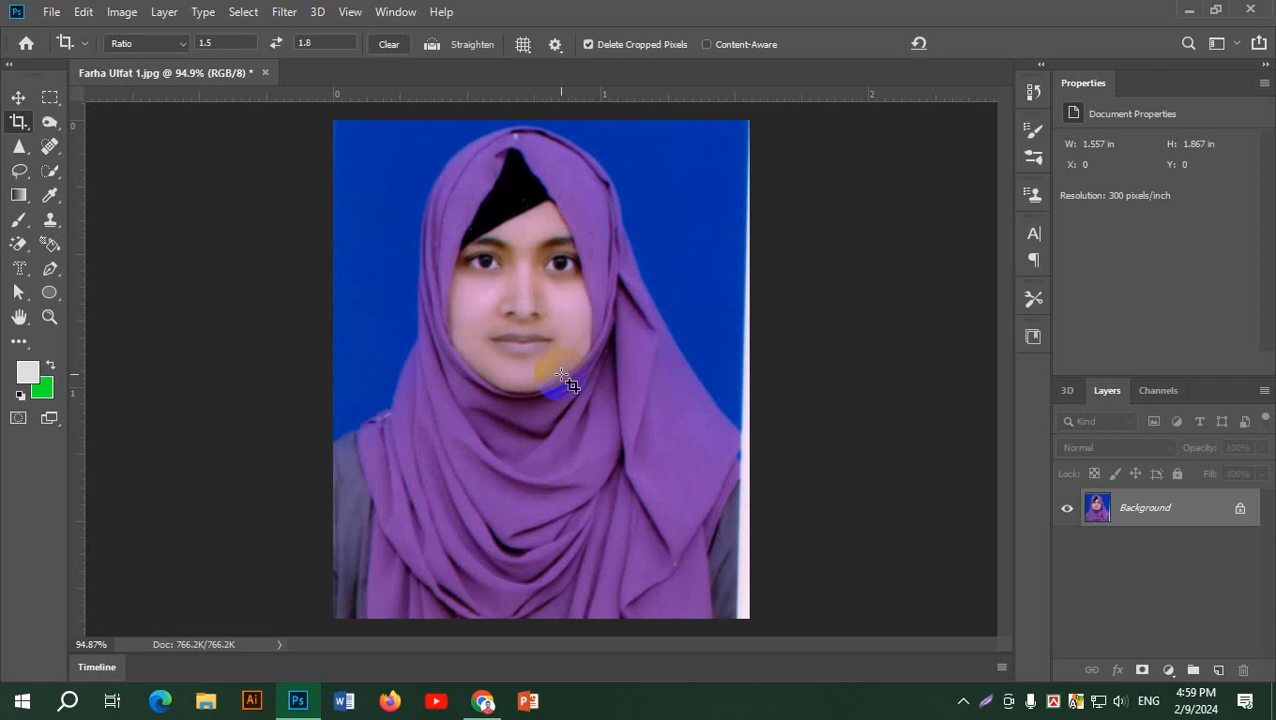
pyautogui.click(48, 13)
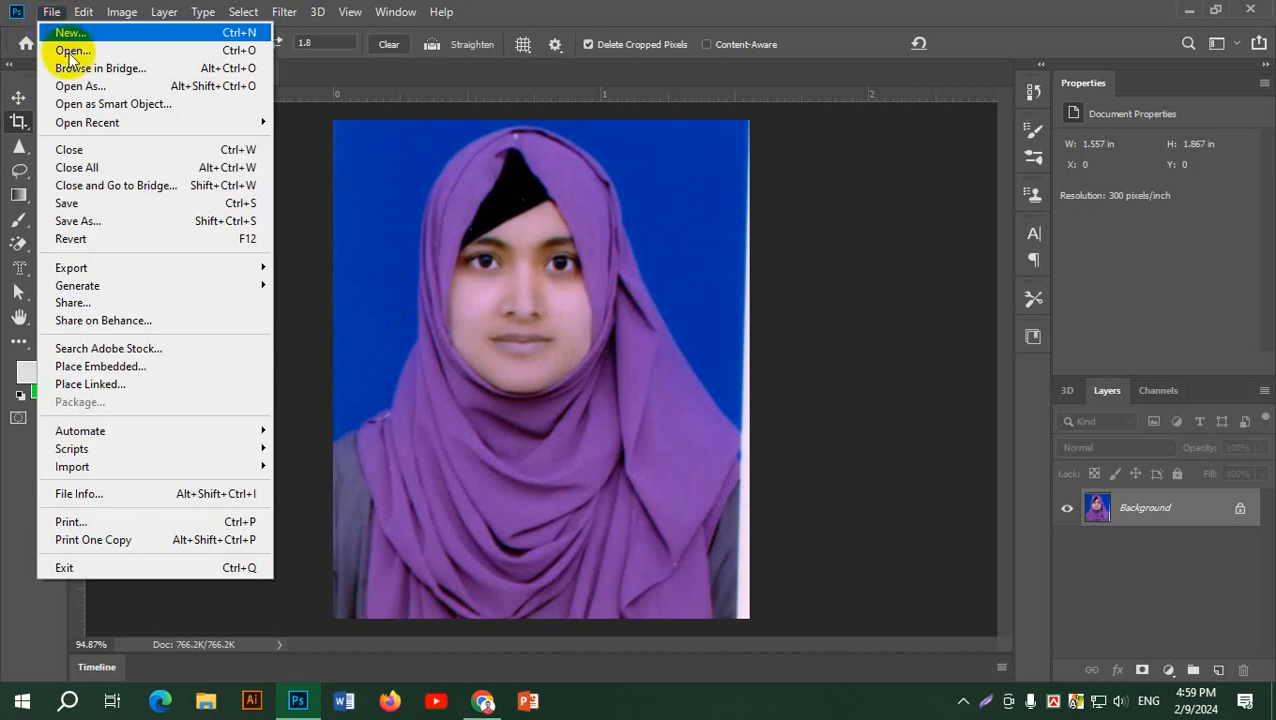
pyautogui.rightClick(19, 121)
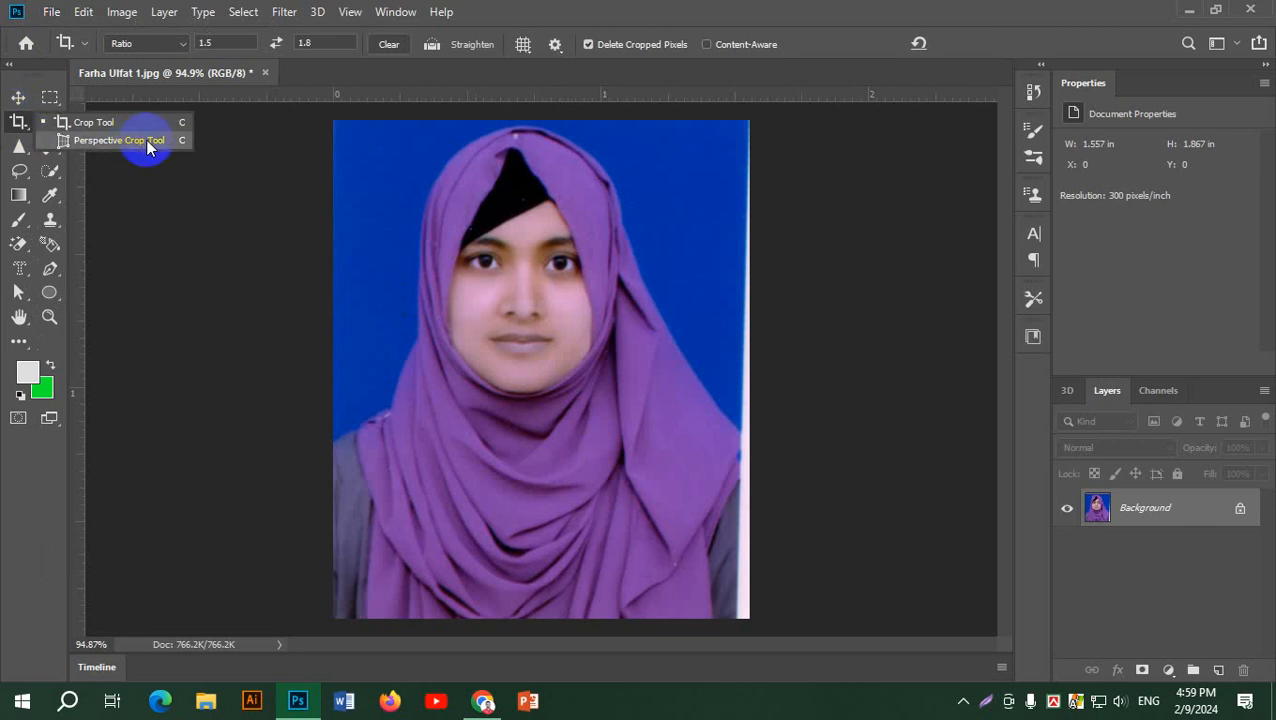
pyautogui.click(12, 127)
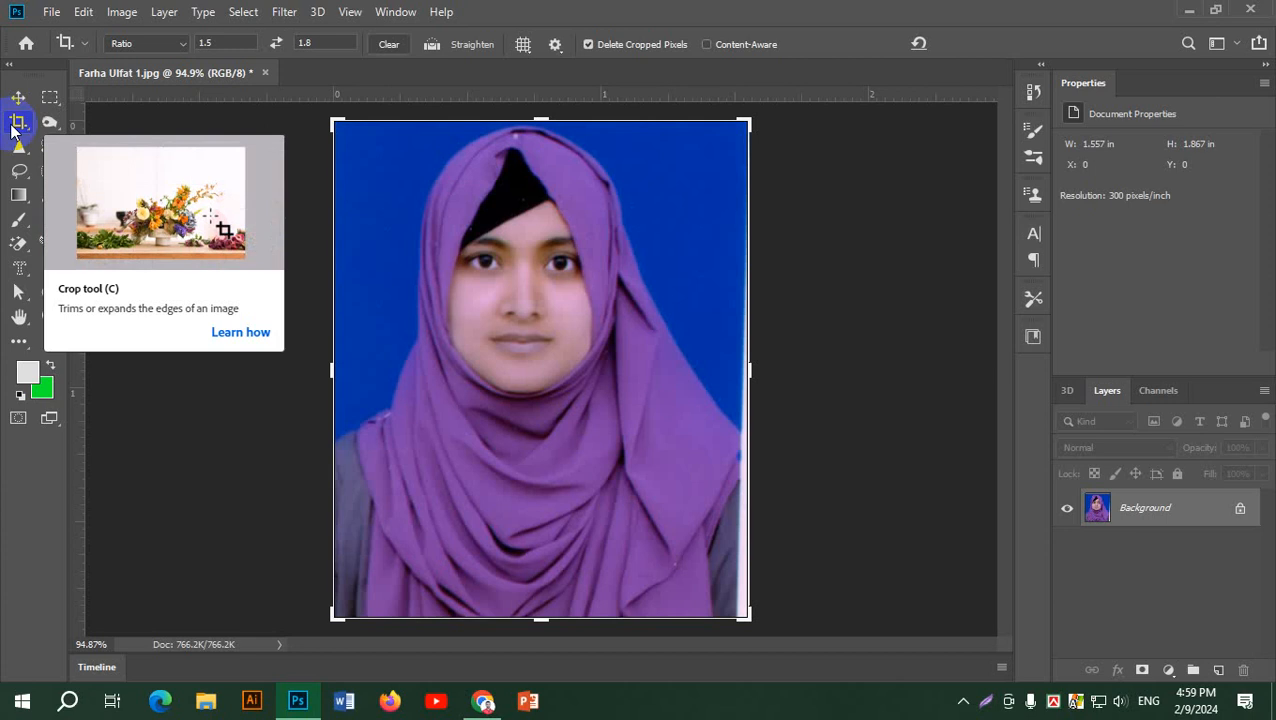
# - Open the three brick wall perspective images dated today from the Downloads folder together
pyautogui.click(45, 14)
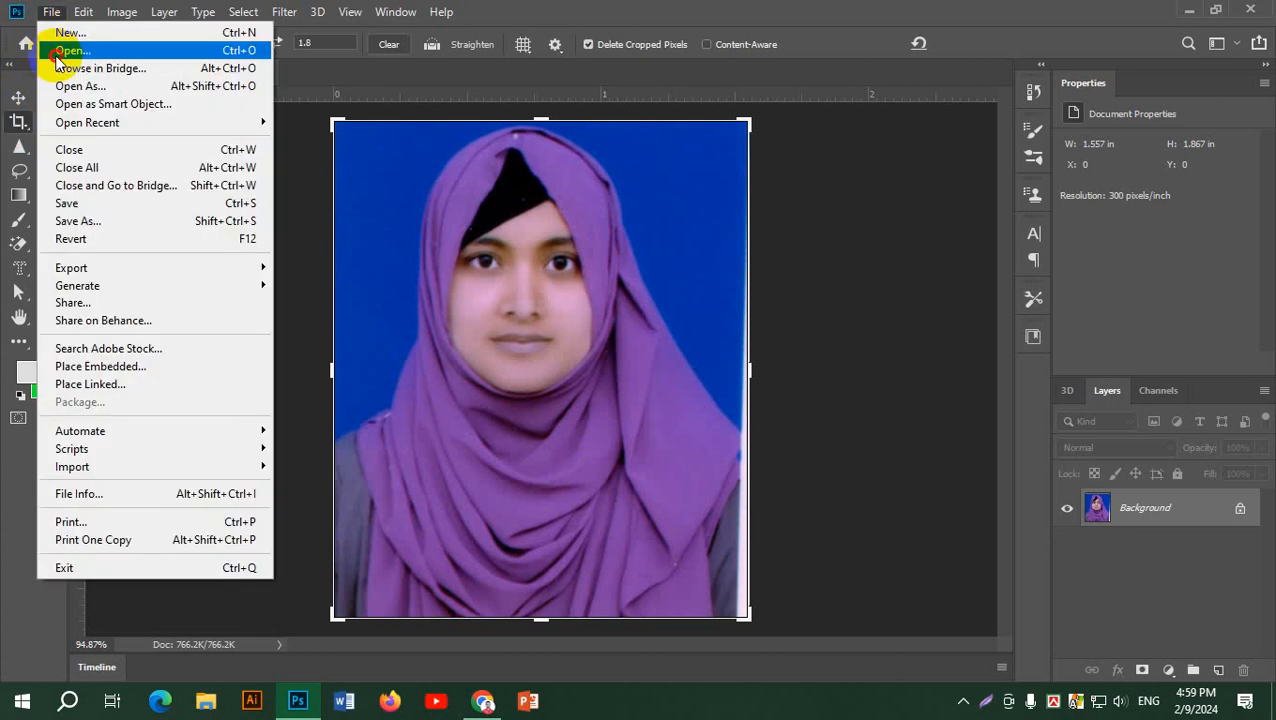
pyautogui.click(58, 48)
pyautogui.click(212, 182)
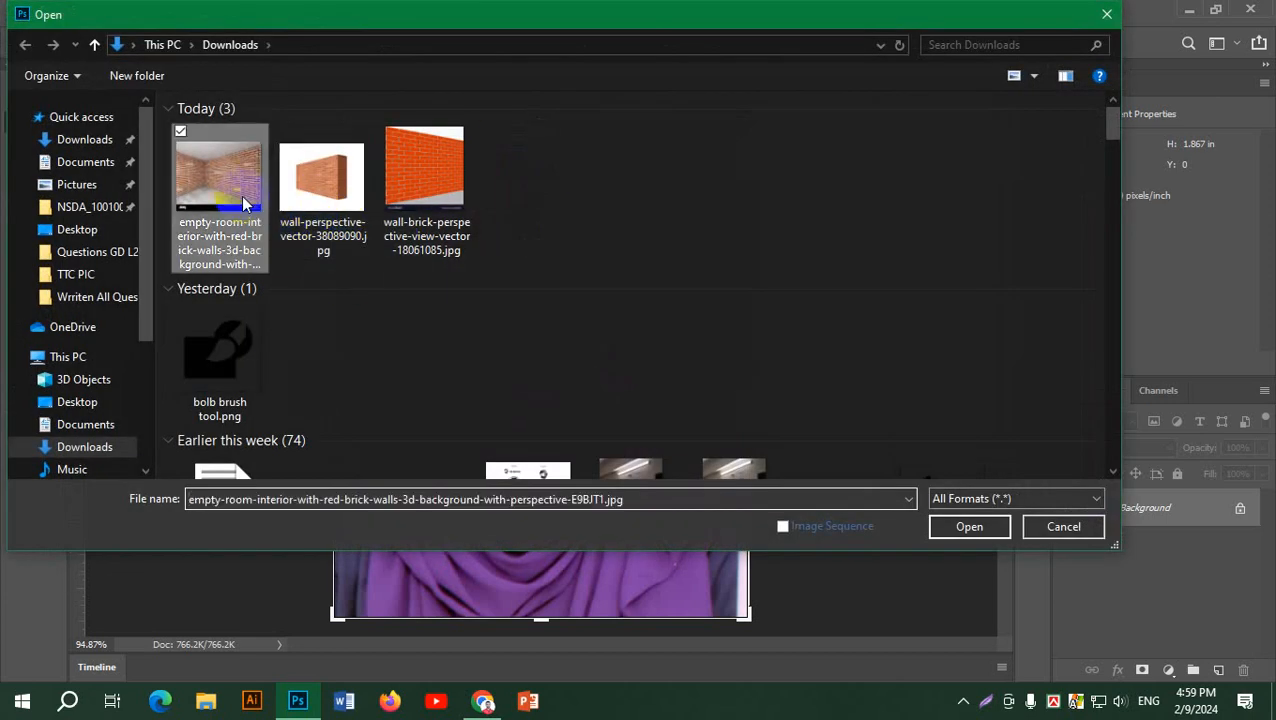
pyautogui.moveTo(787, 210); pyautogui.dragTo(171, 160)
pyautogui.click(968, 527)
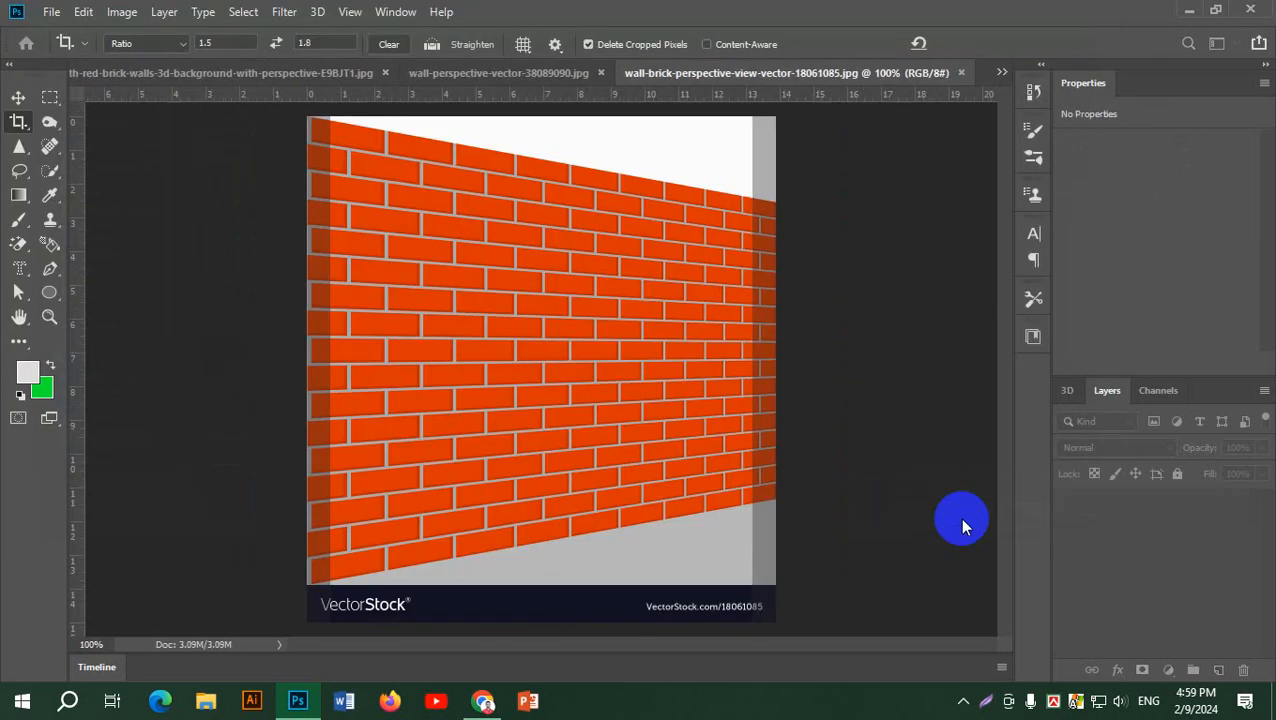
# - Leave the Crop tool and look through the three open brick wall images, ending on the empty room interior
pyautogui.click(18, 97)
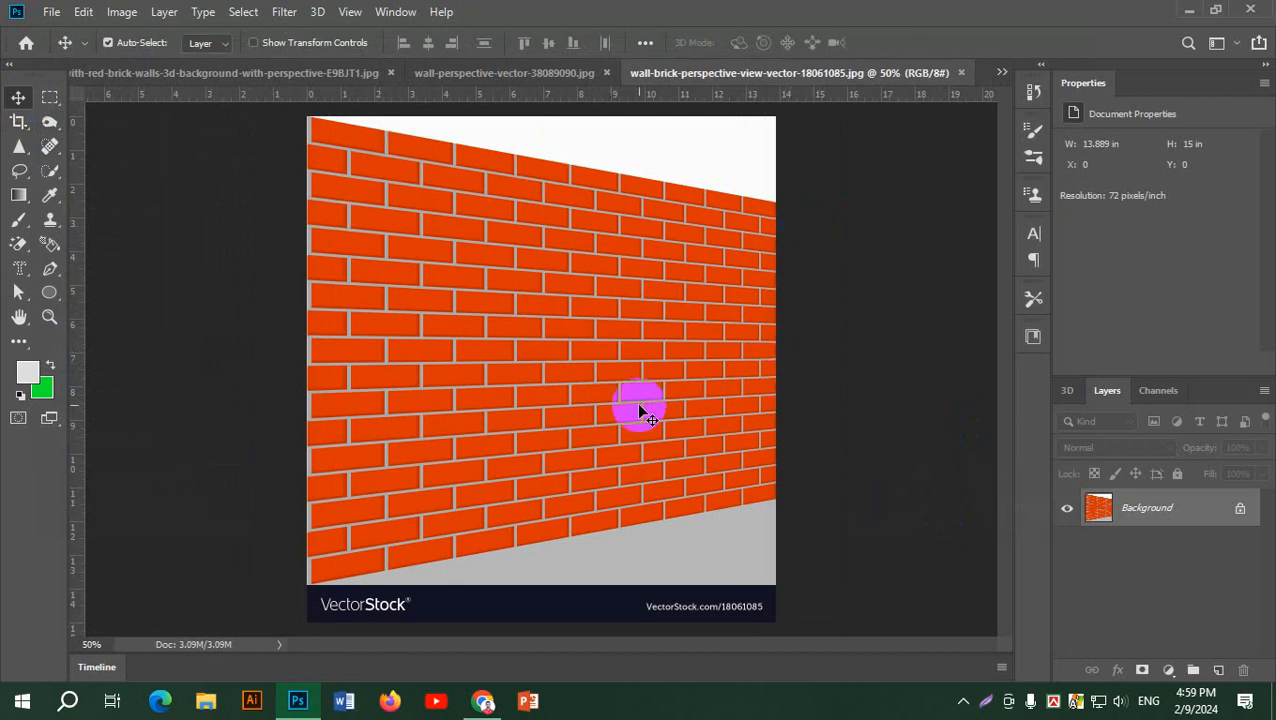
pyautogui.click(484, 73)
pyautogui.scroll(5, 593, 407)
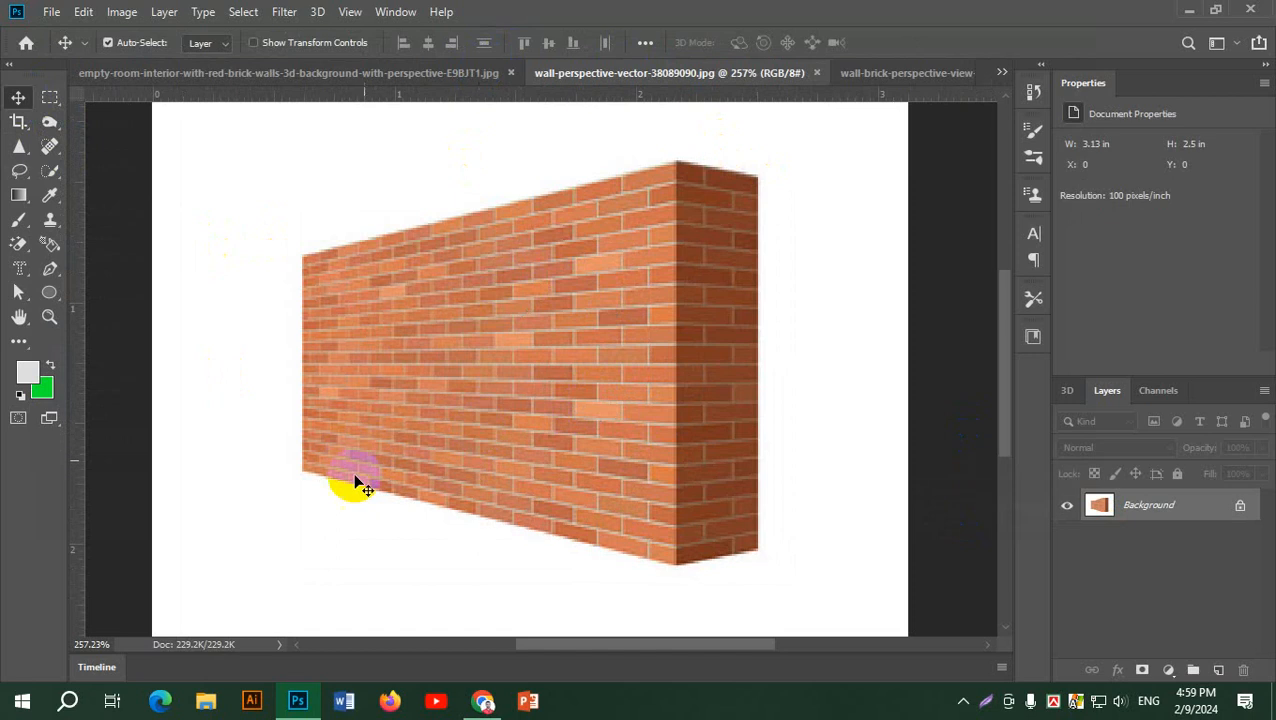
pyautogui.click(257, 76)
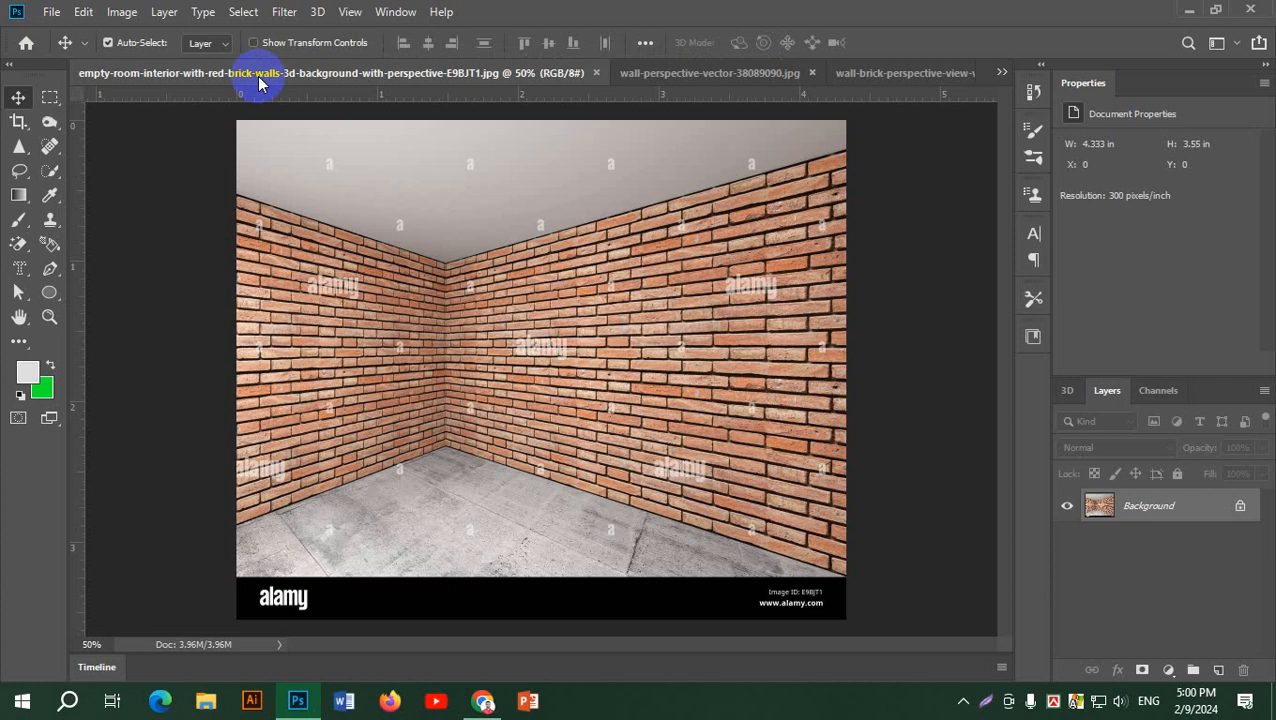
# - Perspective-crop the empty room image to its larger brick wall, placing the four corner points on the wall's corners
pyautogui.click(18, 121)
pyautogui.moveTo(18, 121); pyautogui.dragTo(110, 146)
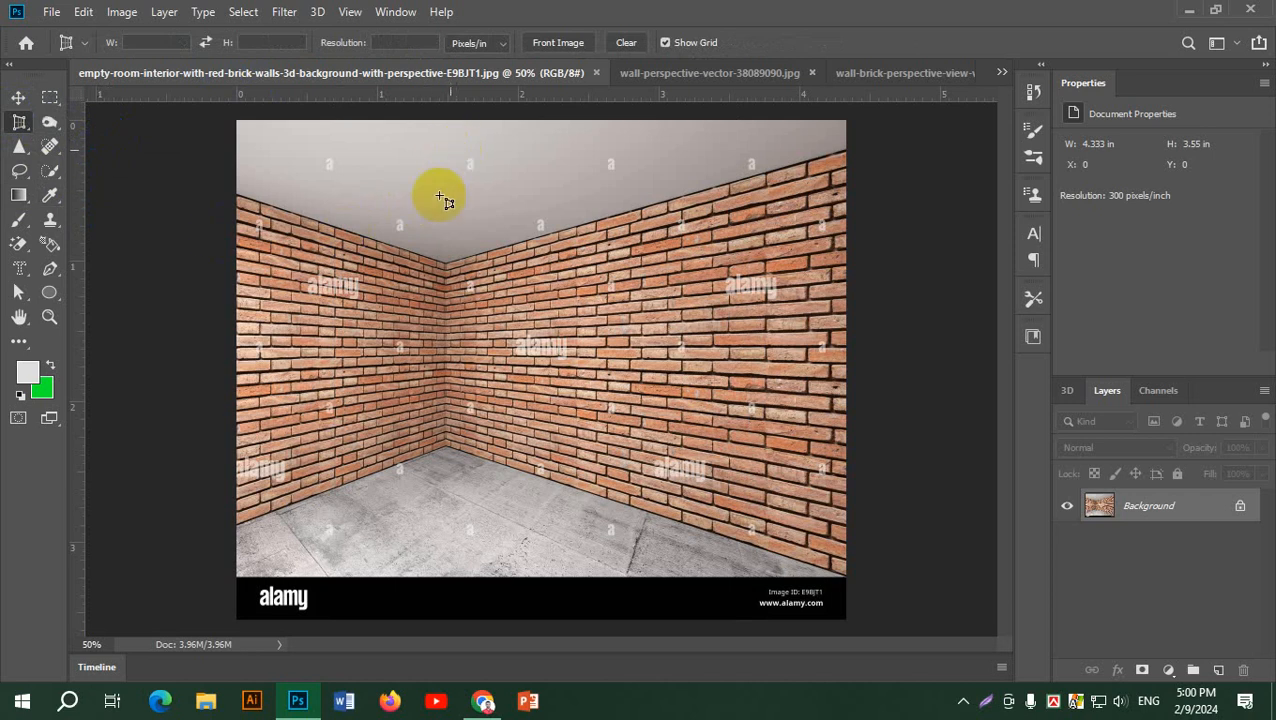
pyautogui.click(450, 266)
pyautogui.click(457, 264)
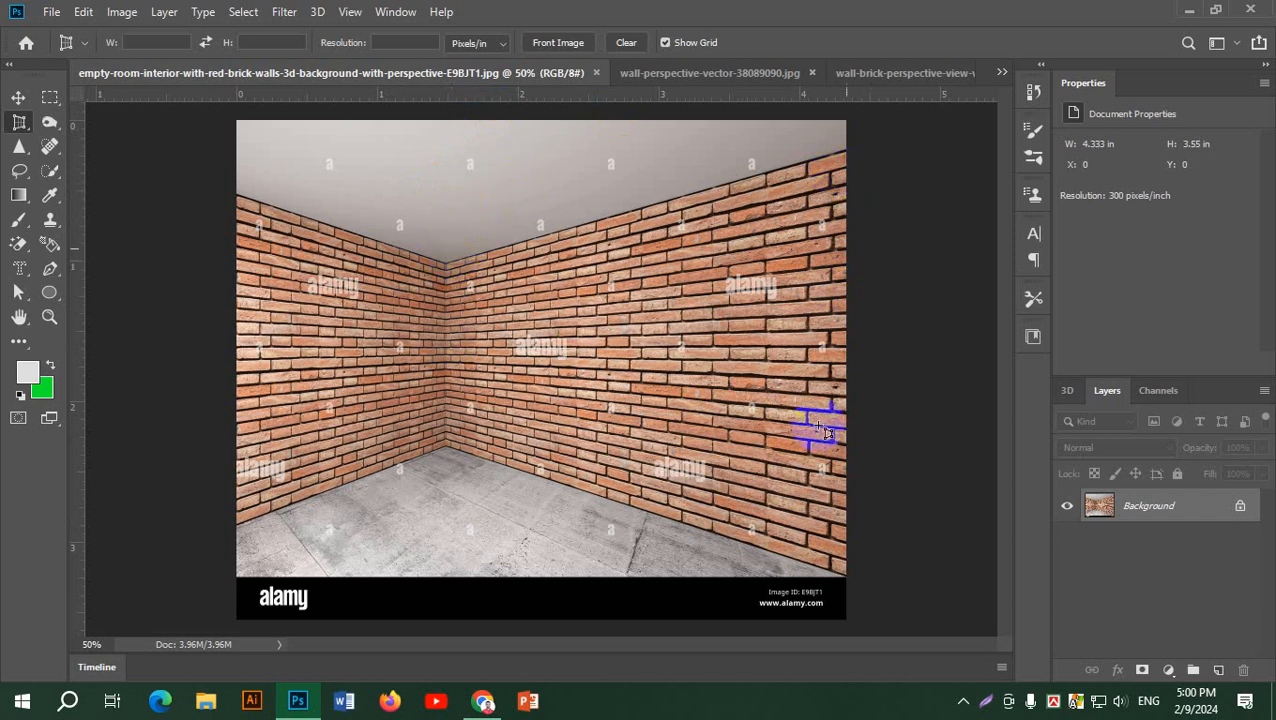
pyautogui.click(446, 263)
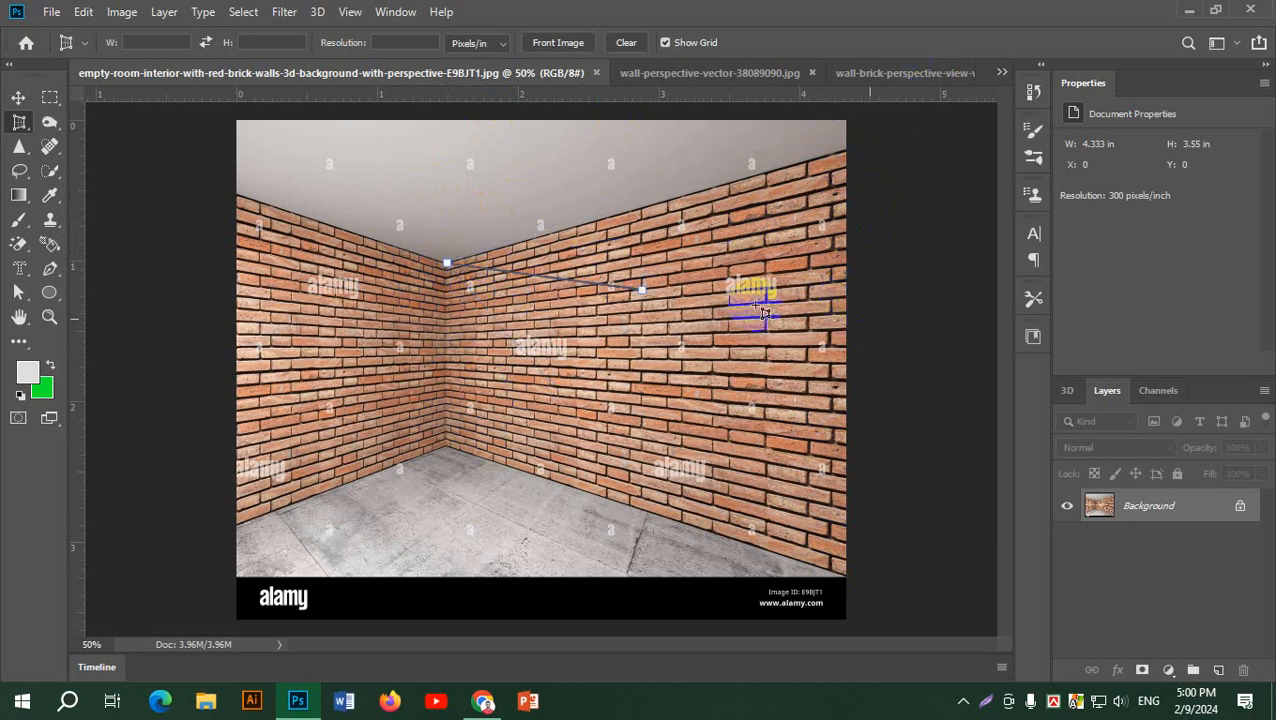
pyautogui.click(845, 155)
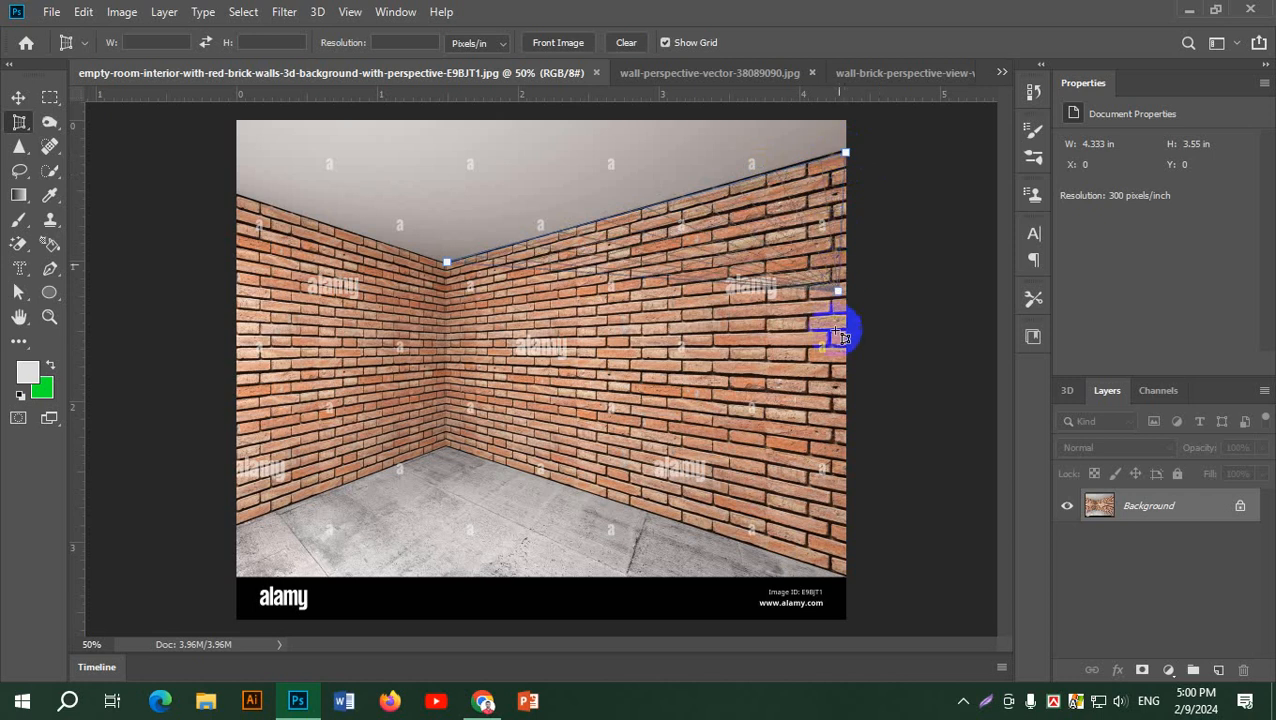
pyautogui.click(705, 541)
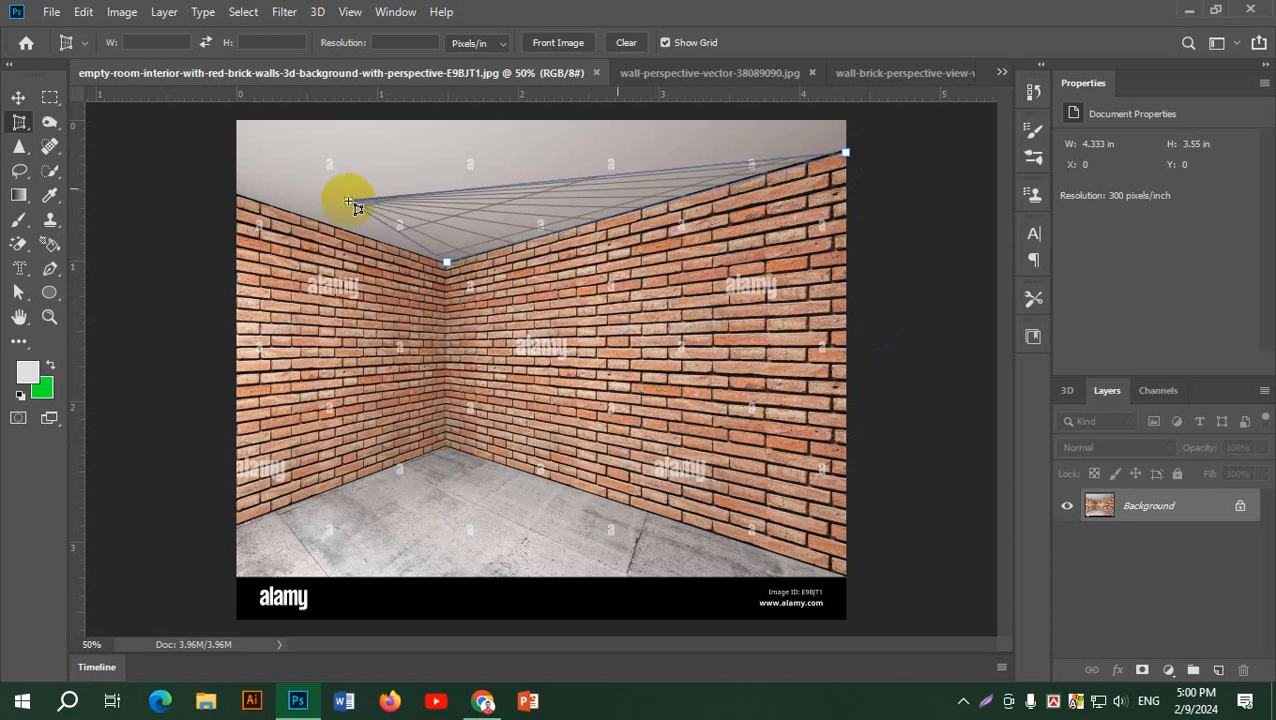
pyautogui.click(846, 571)
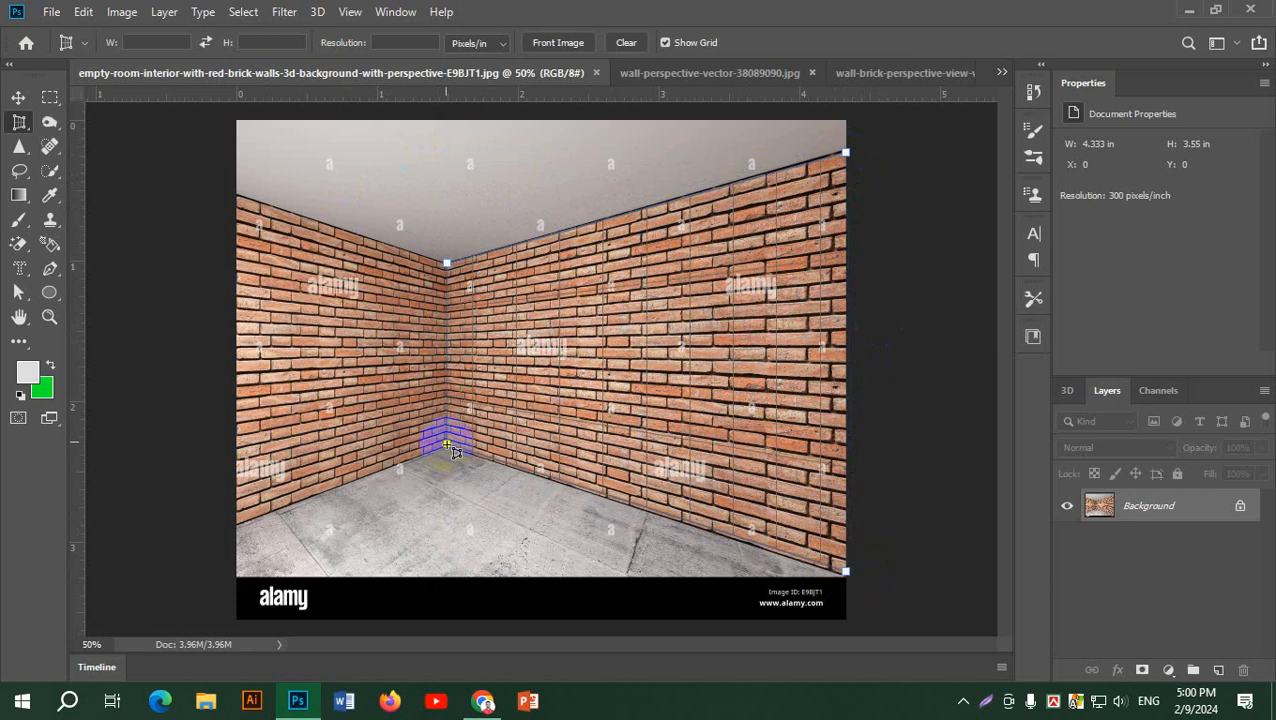
pyautogui.click(447, 446)
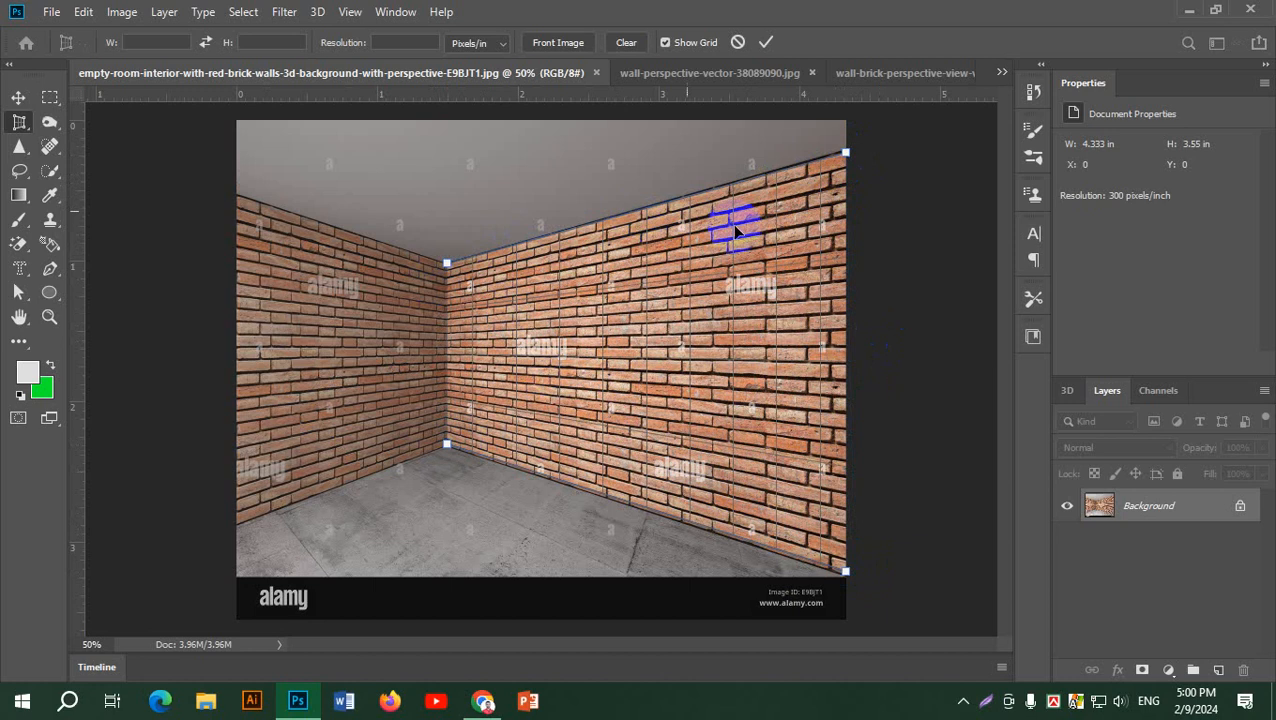
pyautogui.click(765, 42)
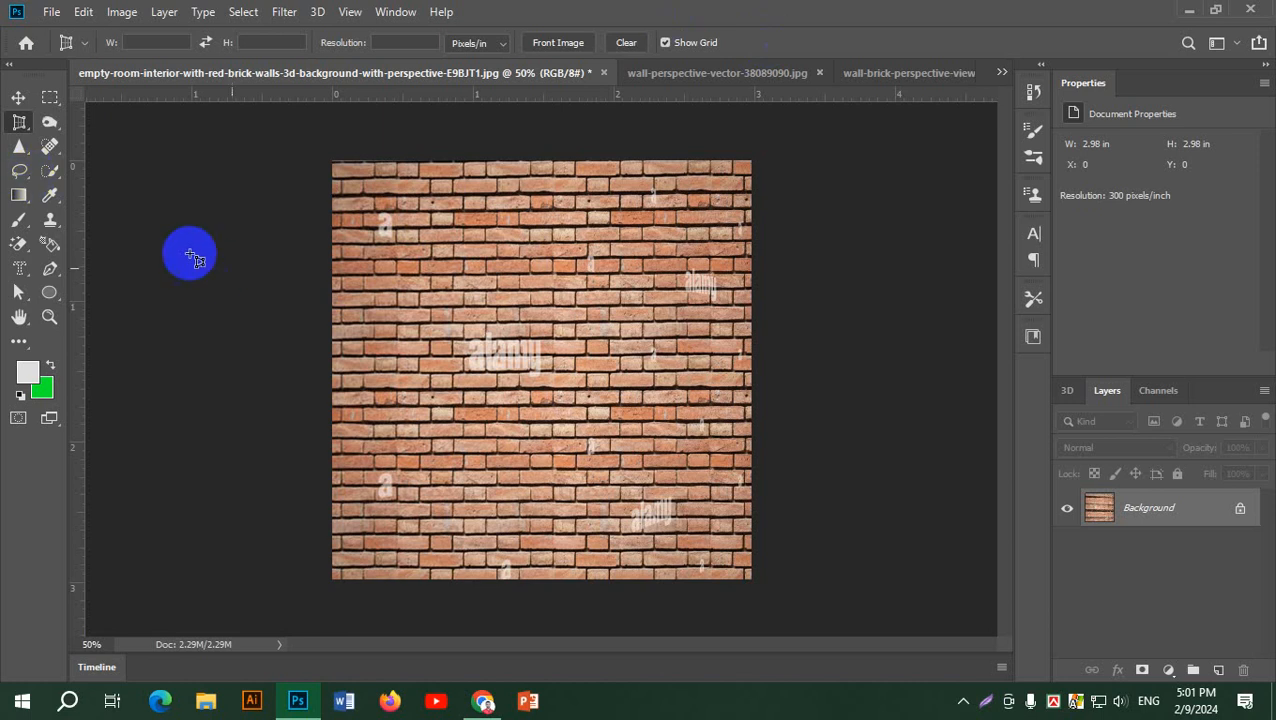
pyautogui.click(14, 98)
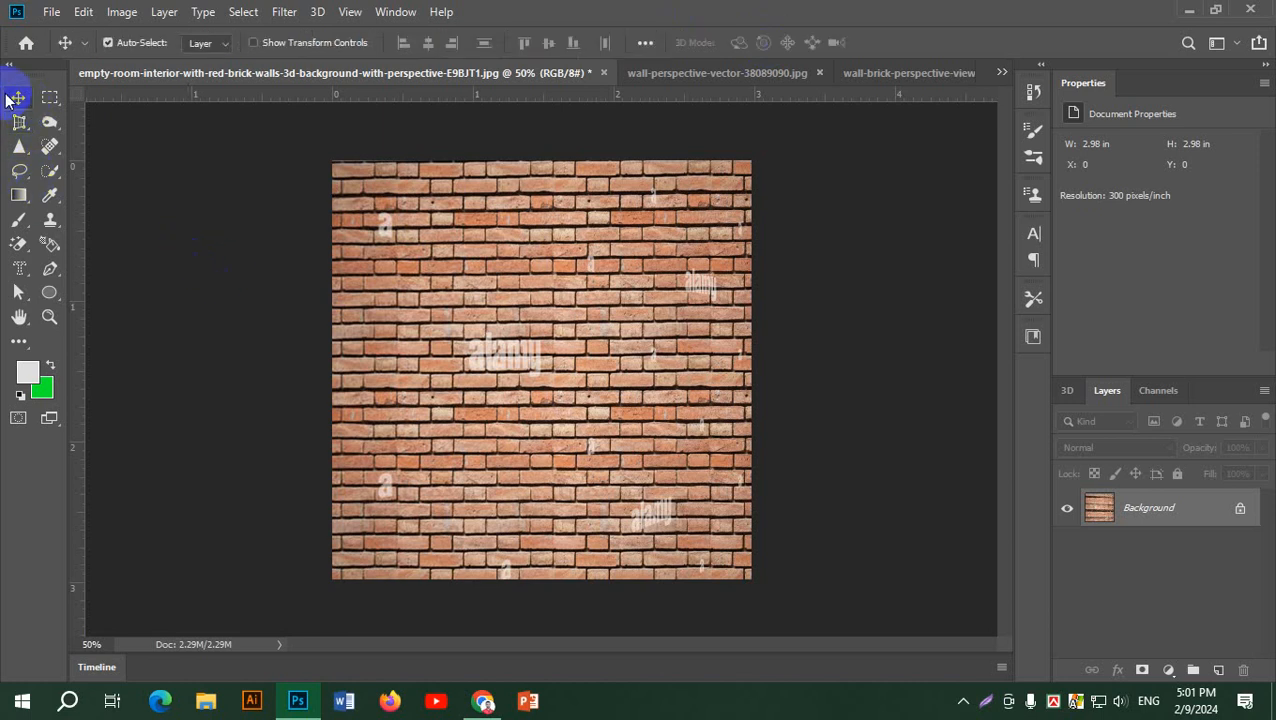
pyautogui.click(48, 124)
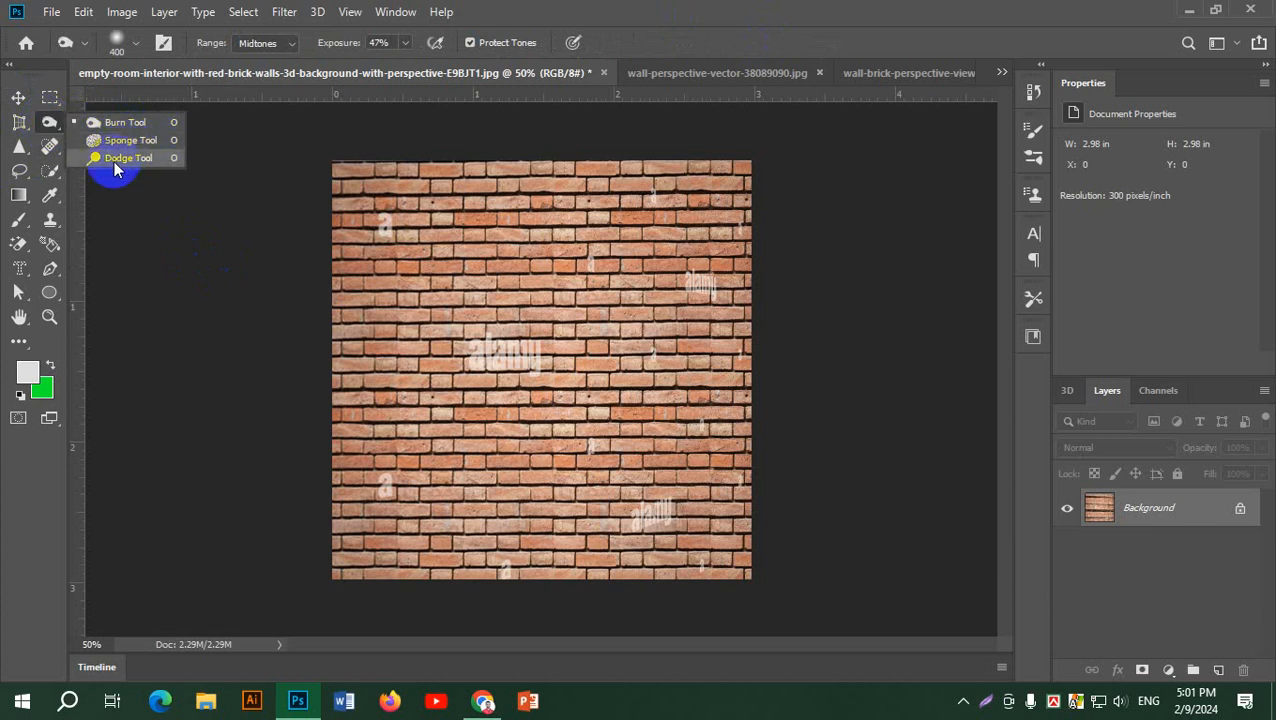
pyautogui.click(44, 124)
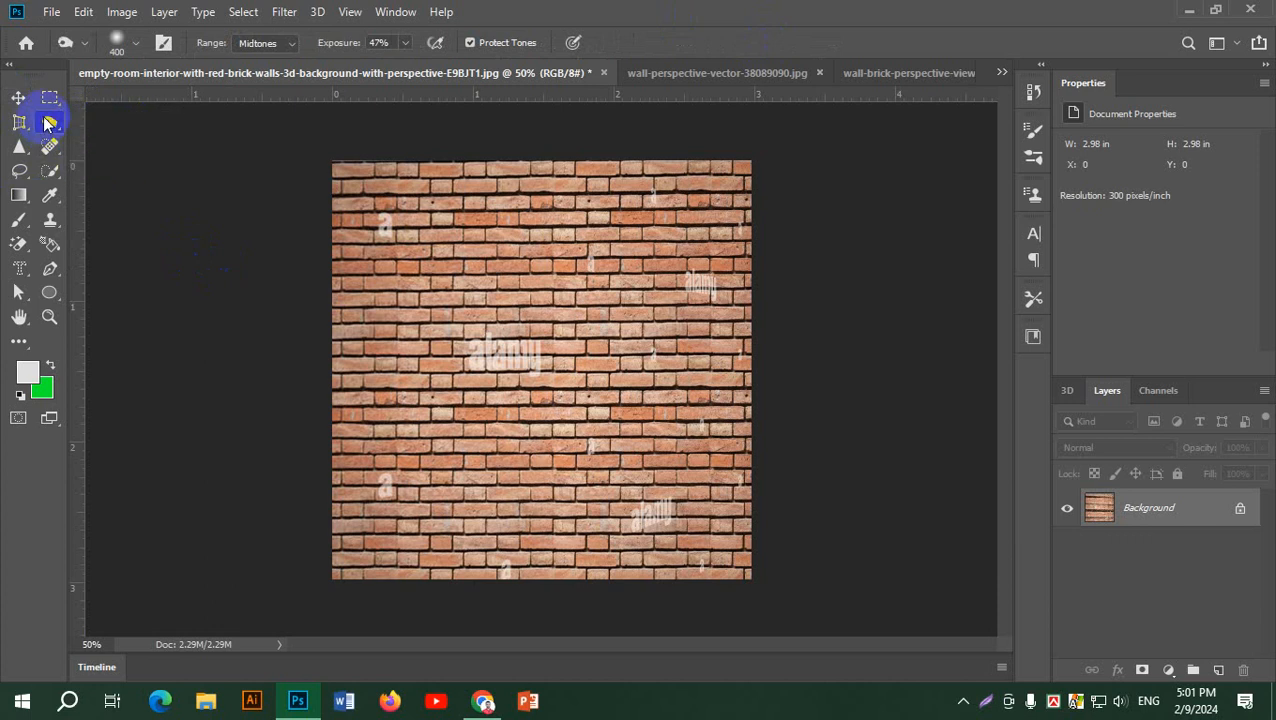
pyautogui.click(48, 150)
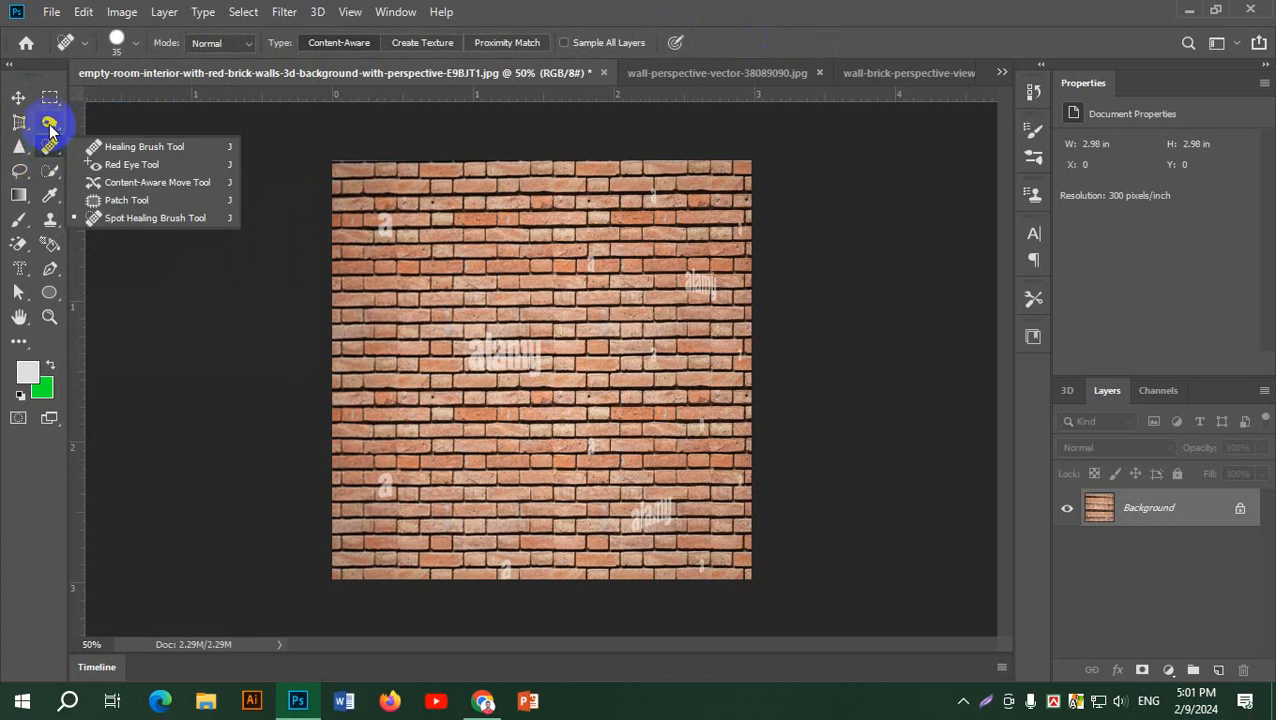
pyautogui.click(48, 124)
pyautogui.click(46, 149)
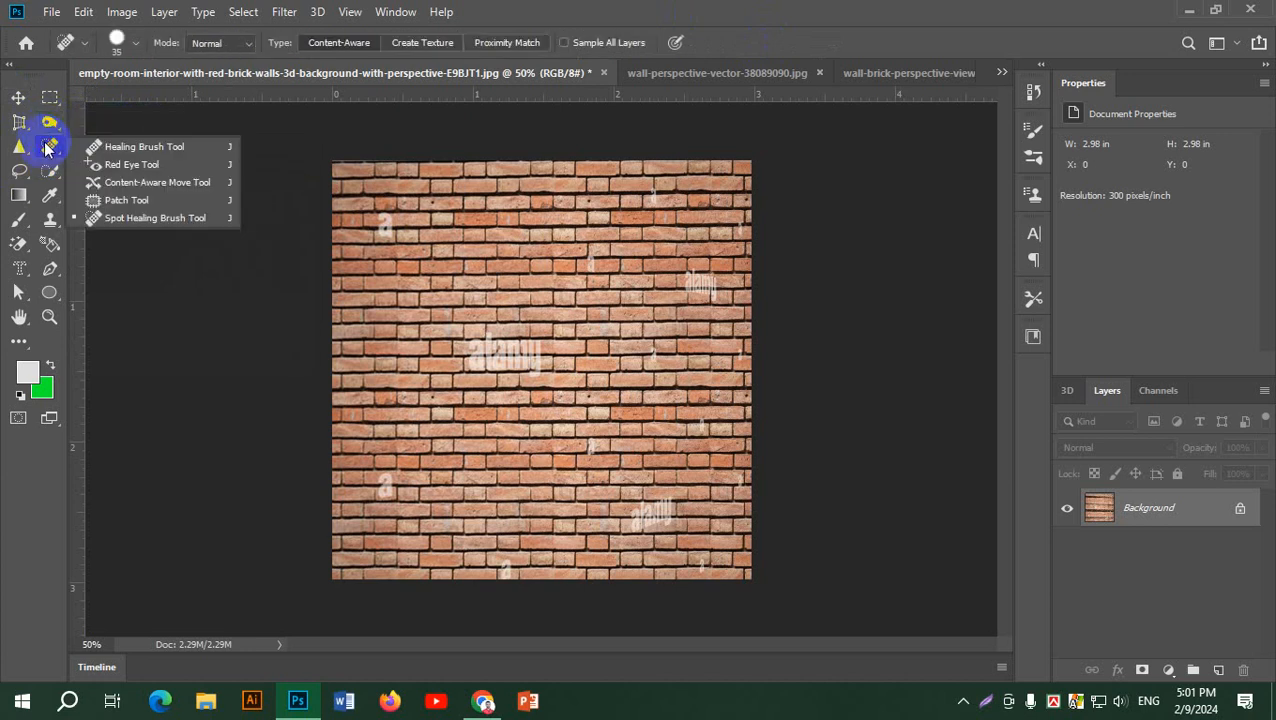
pyautogui.click(46, 148)
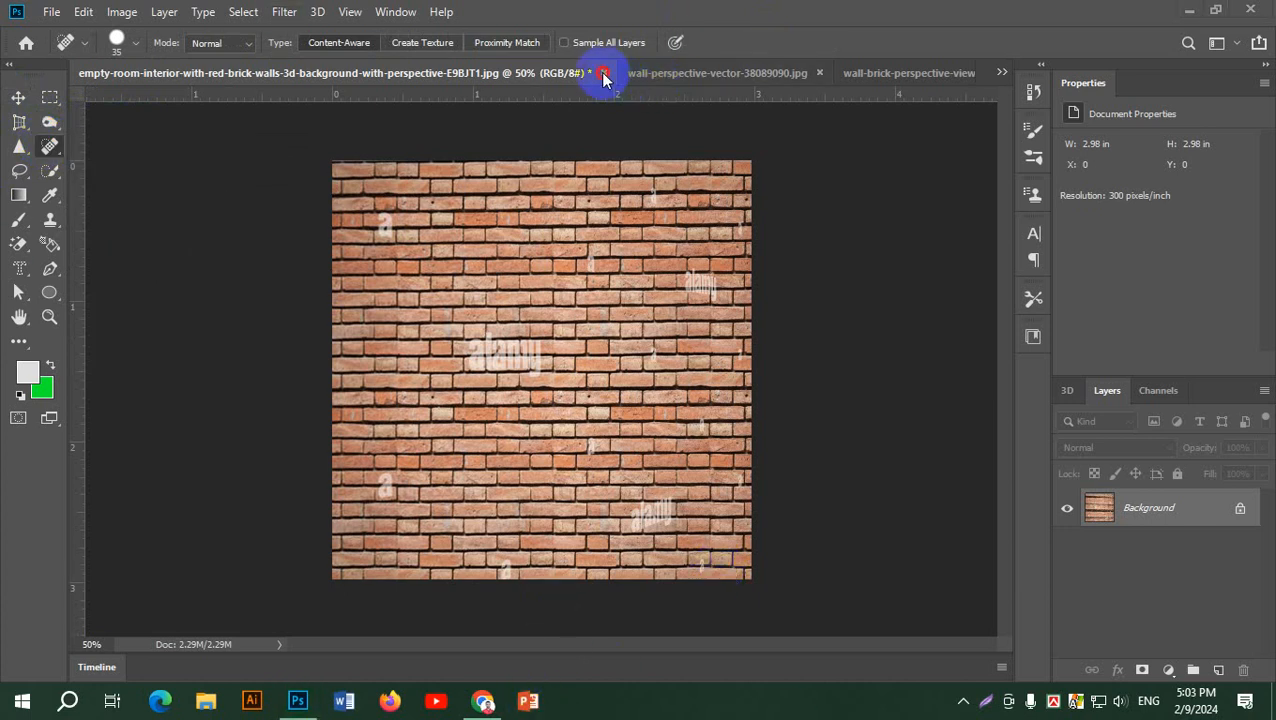
# - Close the three brick wall images and the portrait, discarding all unsaved changes
pyautogui.click(603, 73)
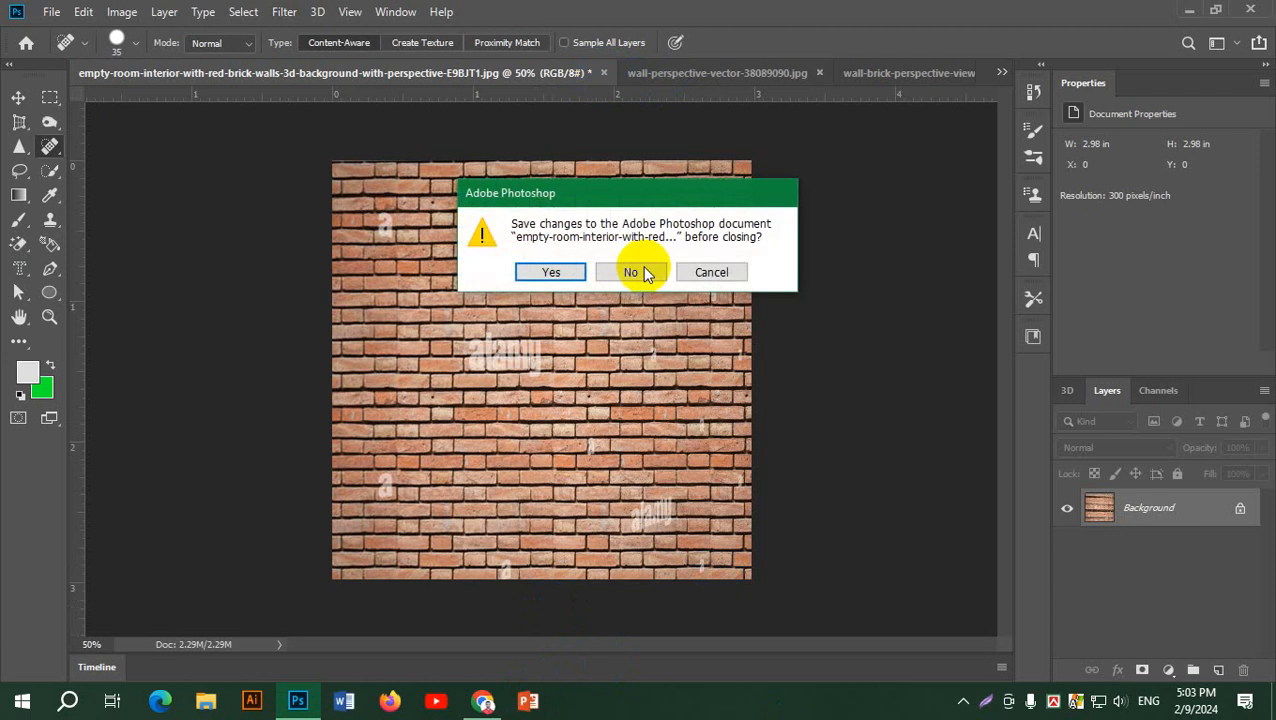
pyautogui.click(598, 270)
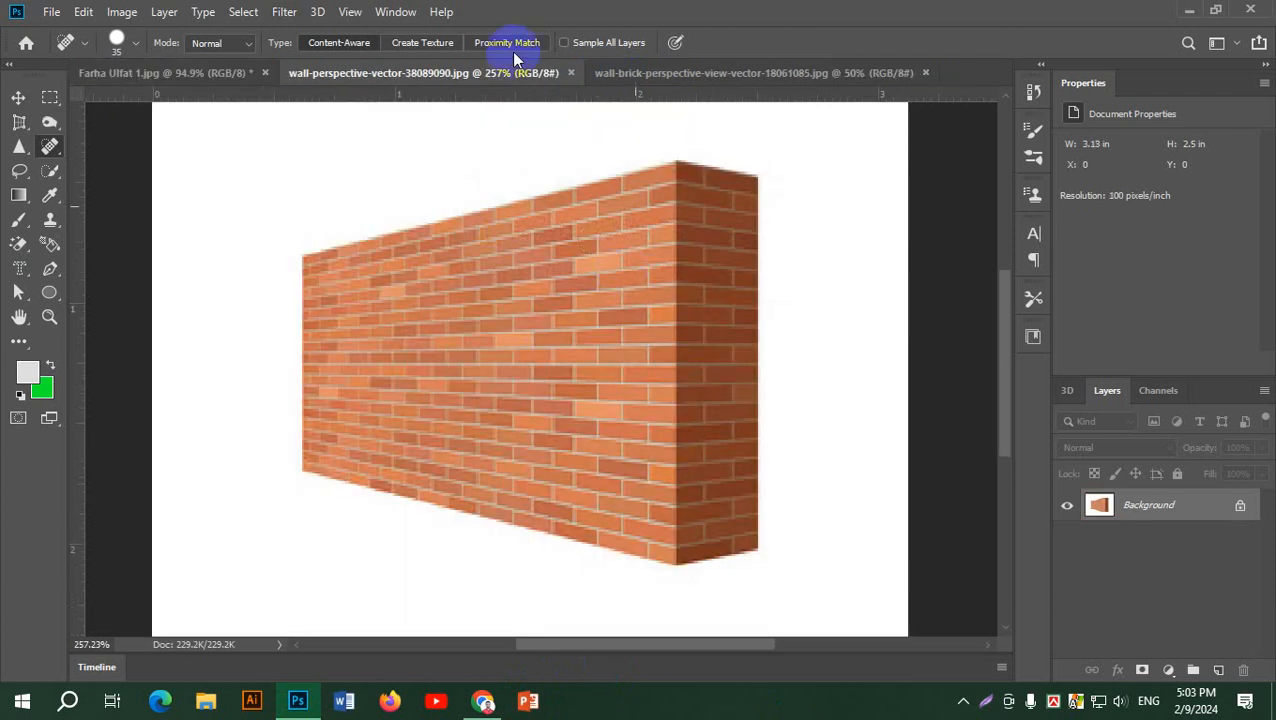
pyautogui.click(572, 73)
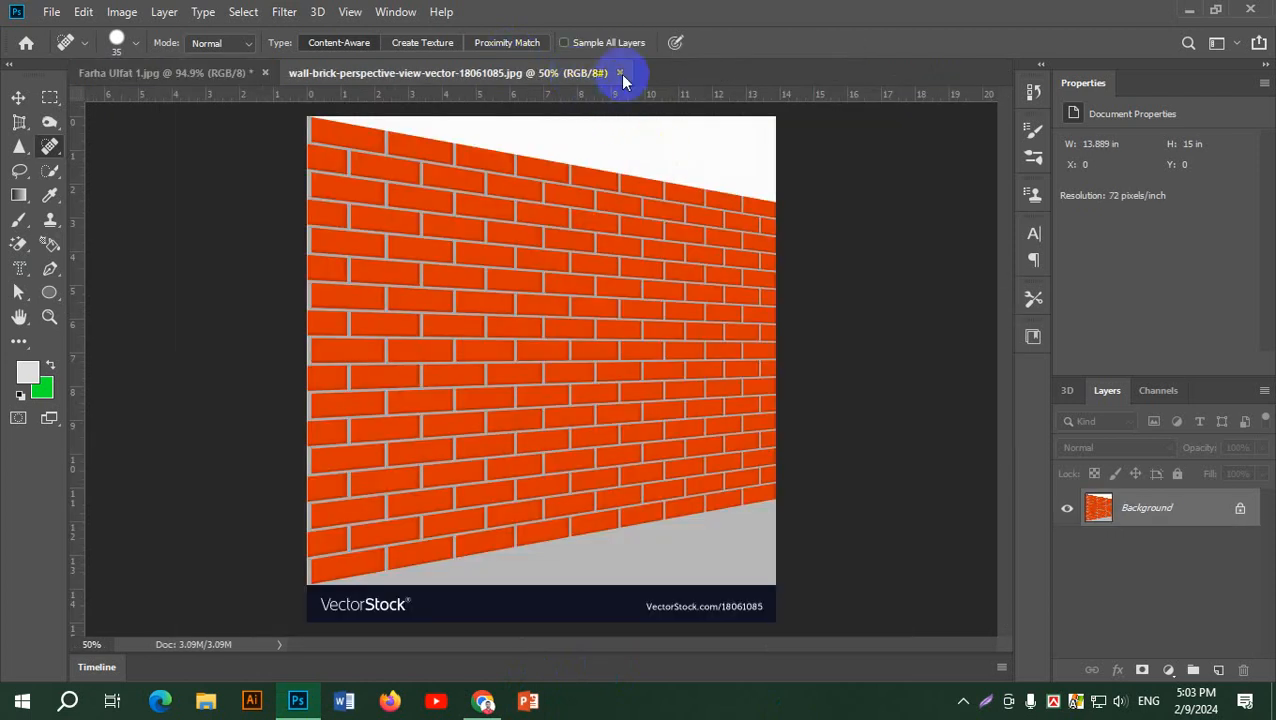
pyautogui.click(619, 73)
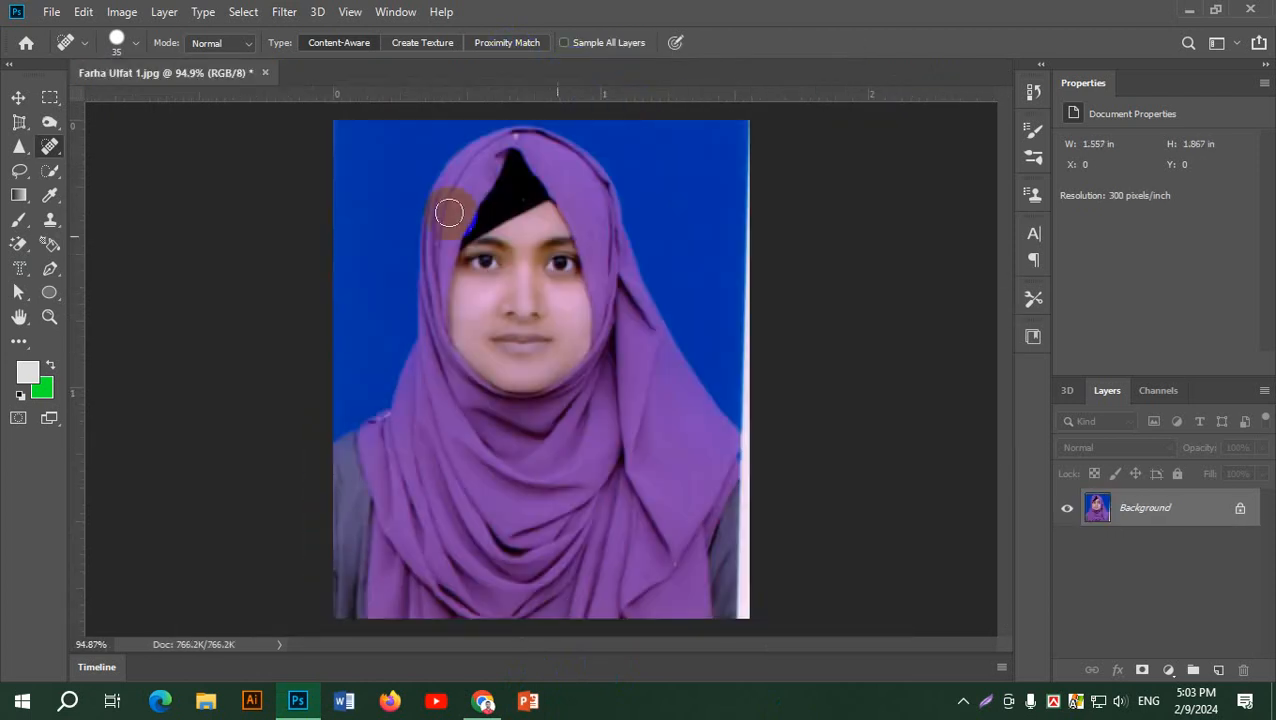
pyautogui.click(264, 73)
pyautogui.click(643, 273)
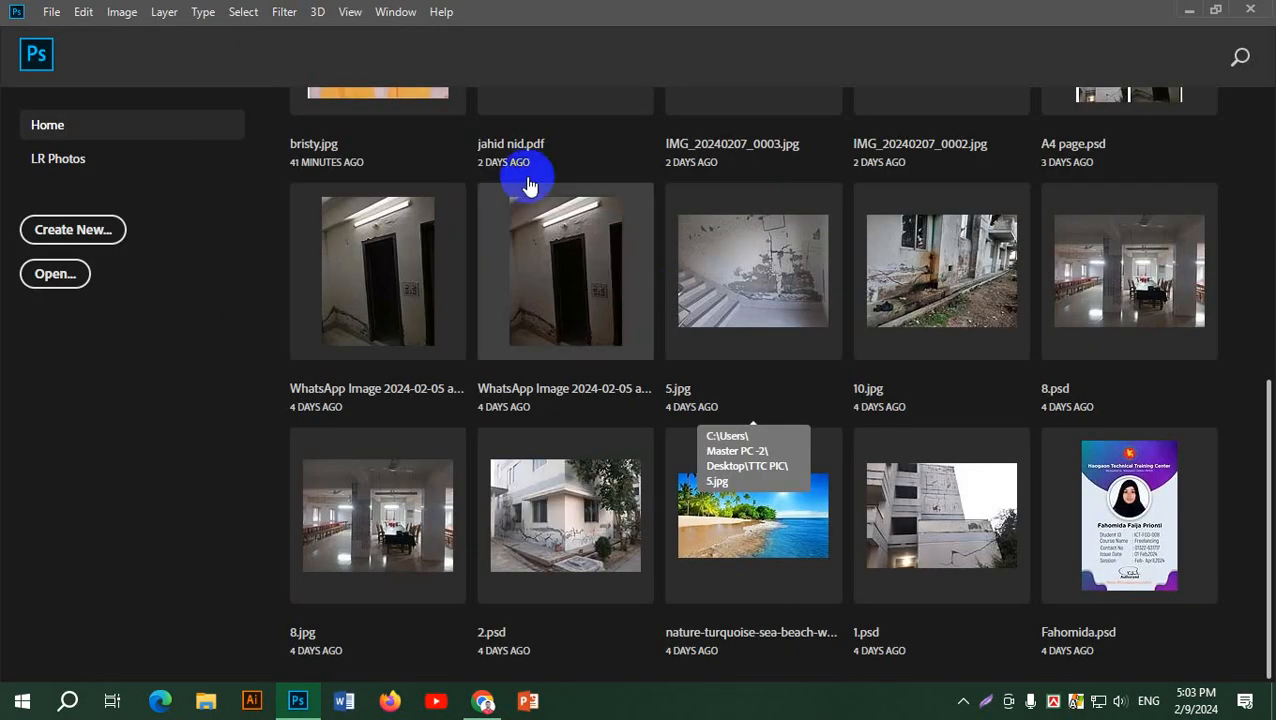
pyautogui.click(52, 275)
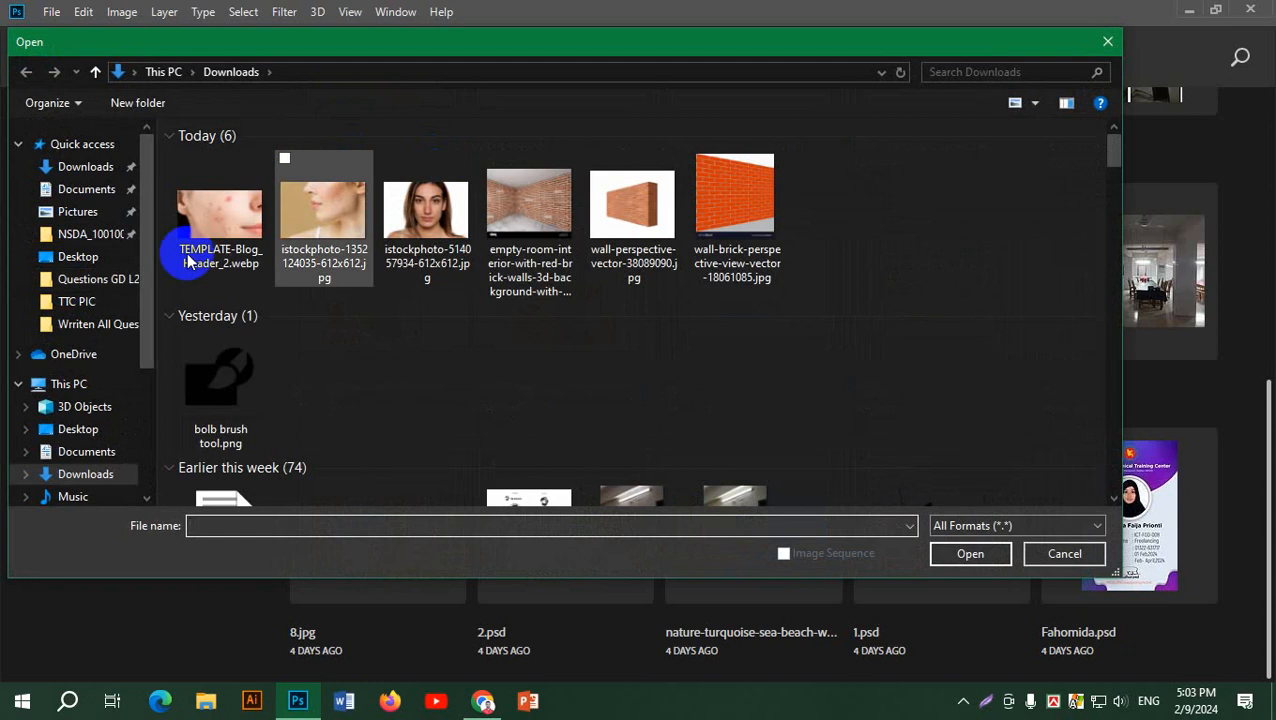
pyautogui.moveTo(448, 298); pyautogui.dragTo(214, 194)
pyautogui.click(970, 555)
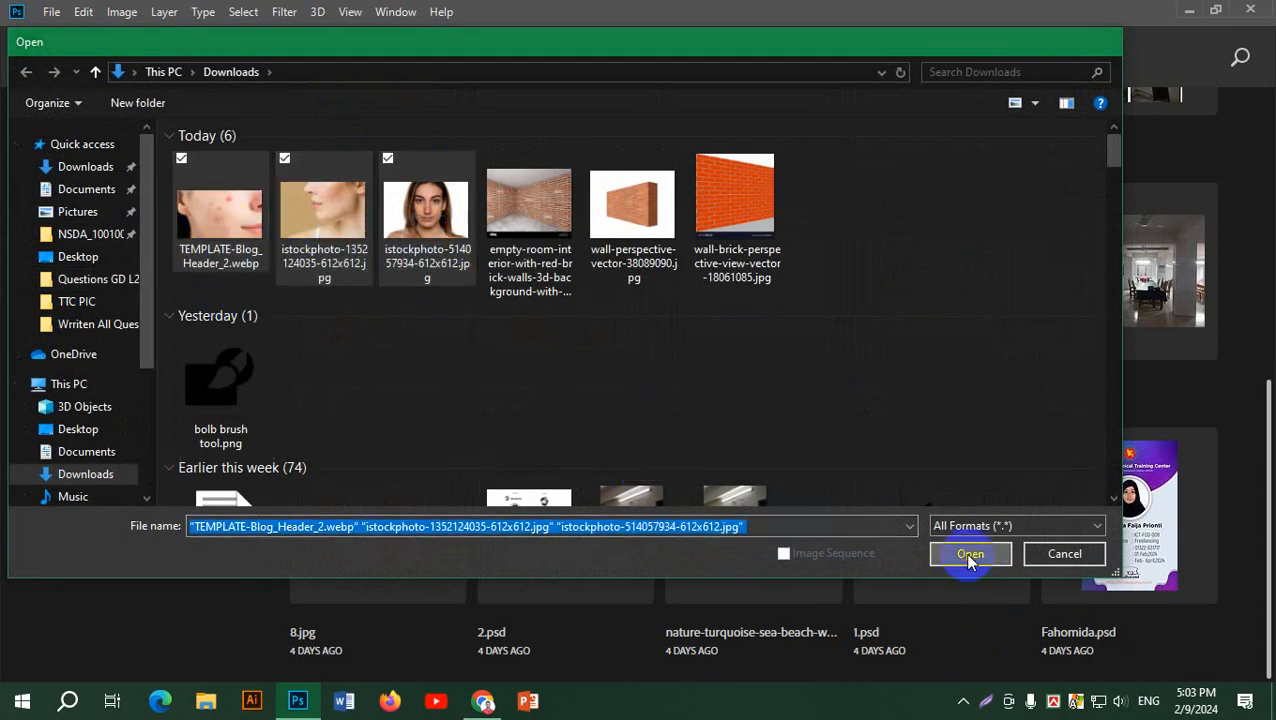
pyautogui.click(625, 272)
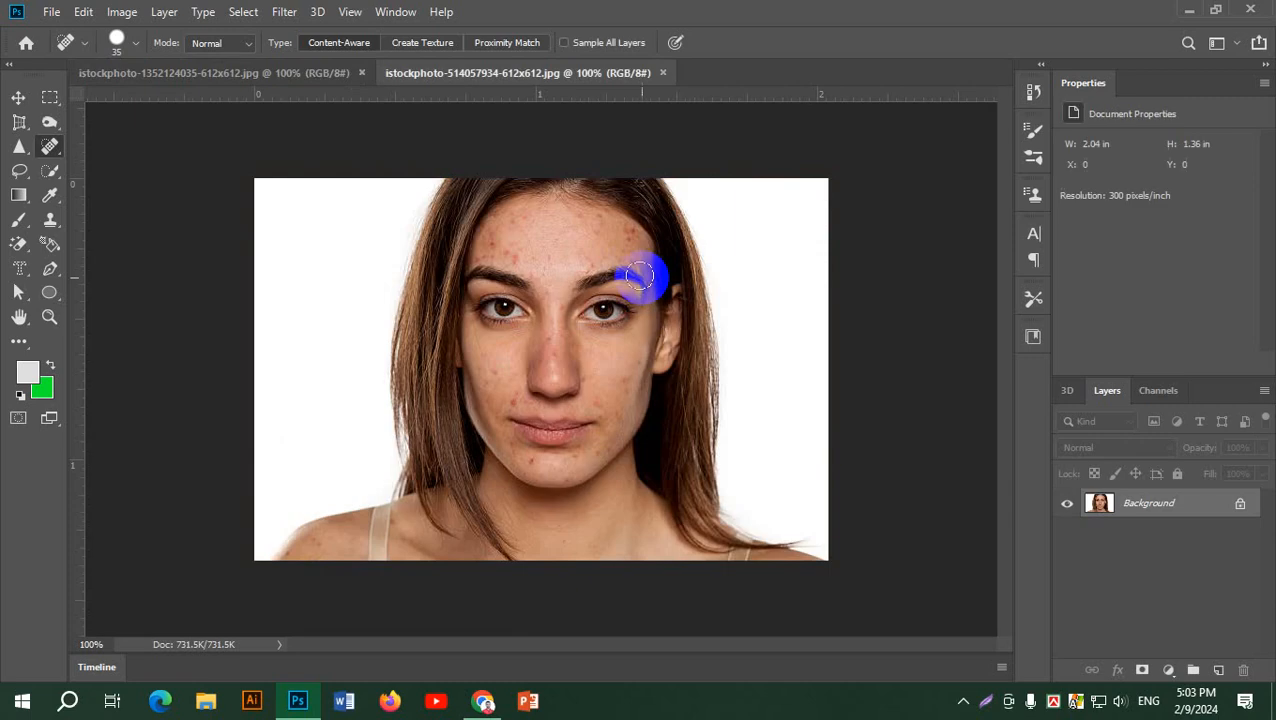
pyautogui.click(232, 74)
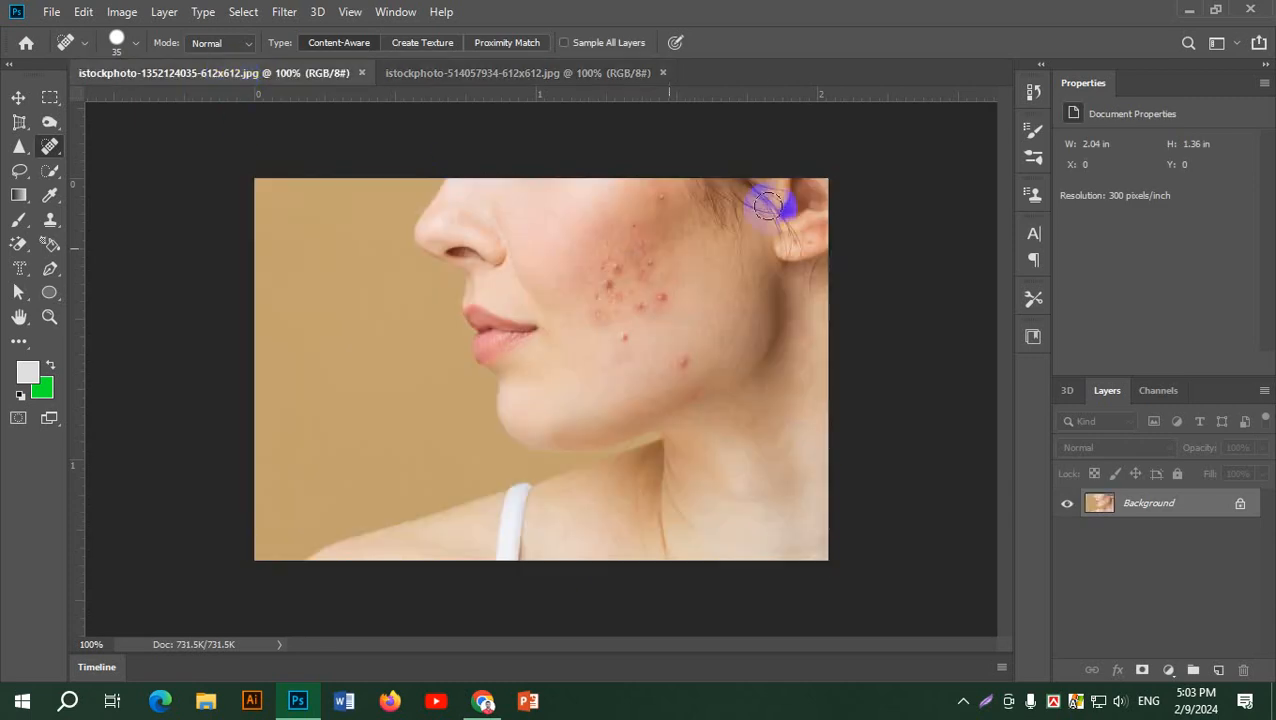
pyautogui.scroll(3, 804, 310)
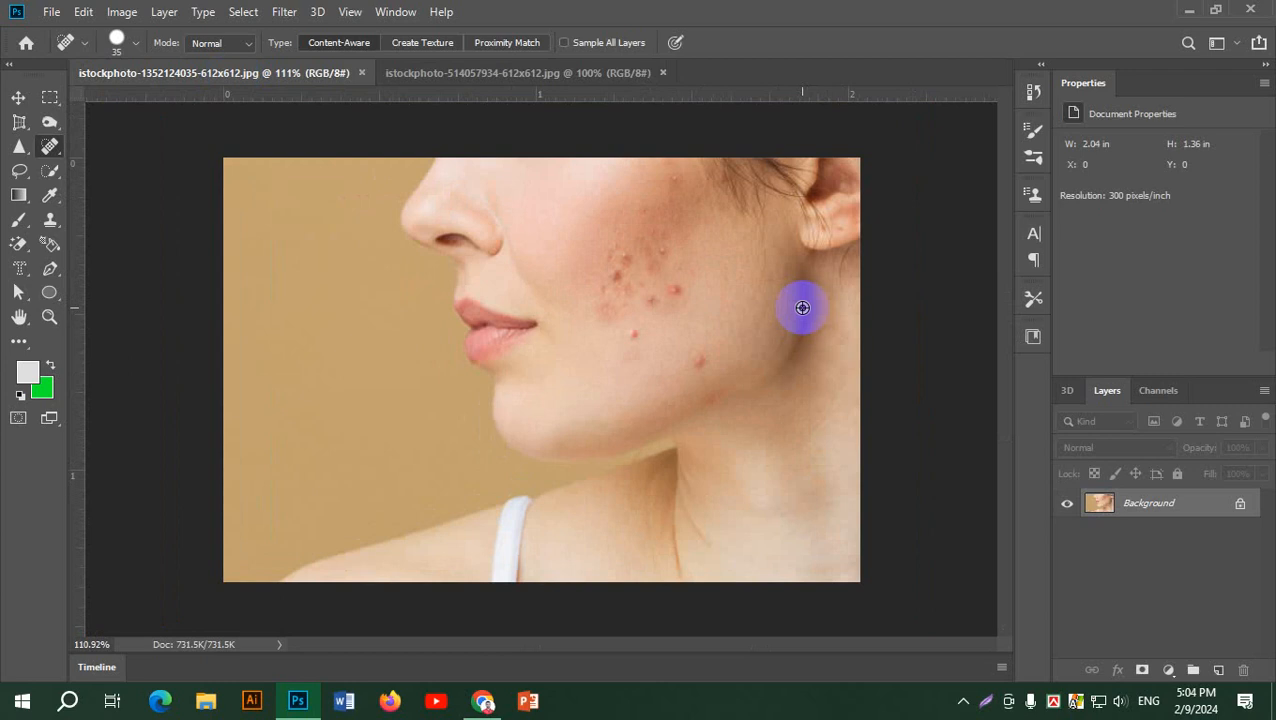
pyautogui.scroll(2, 802, 308)
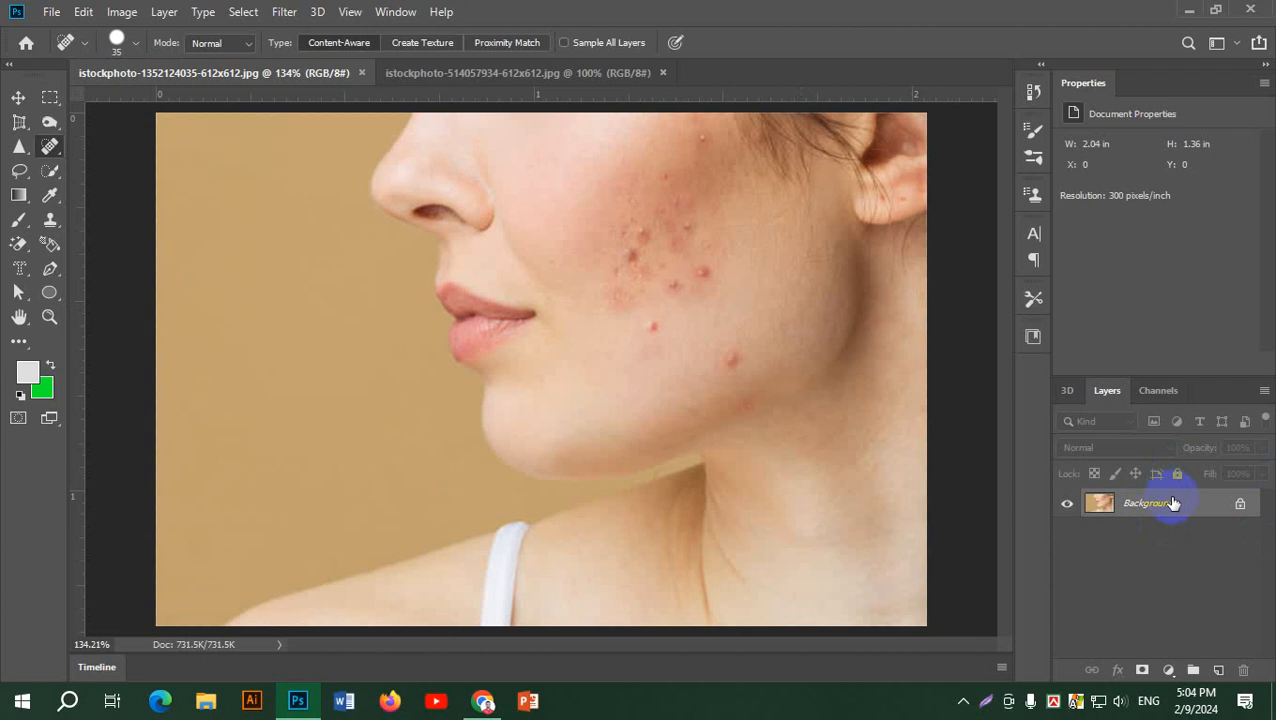
pyautogui.moveTo(1173, 507); pyautogui.dragTo(1218, 670)
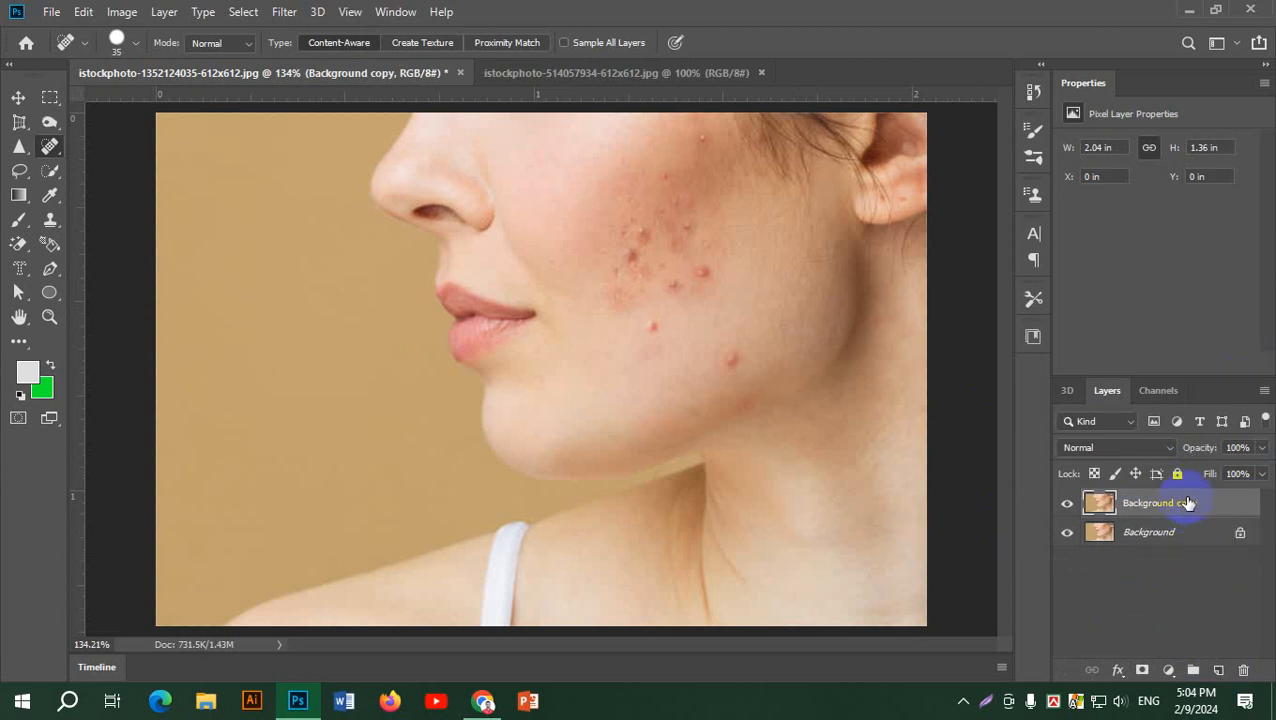
pyautogui.moveTo(1180, 502); pyautogui.dragTo(1247, 671)
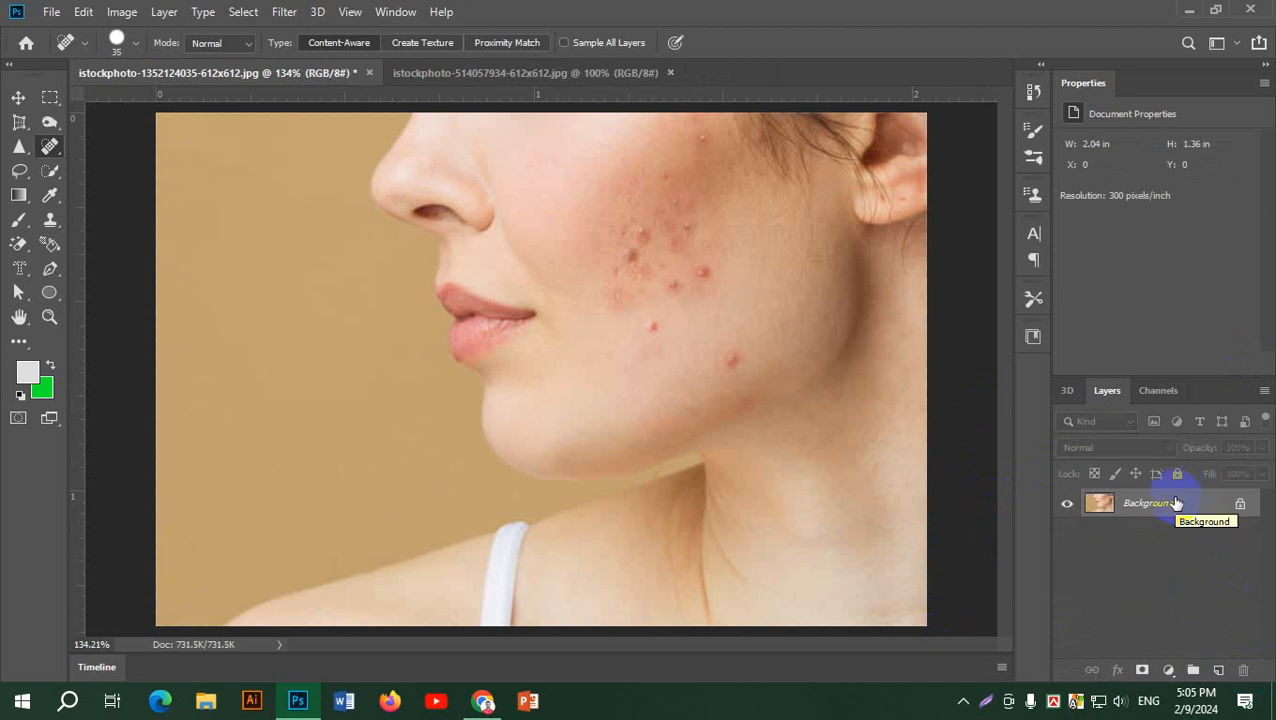
pyautogui.hotkey('ctrl', 'j')
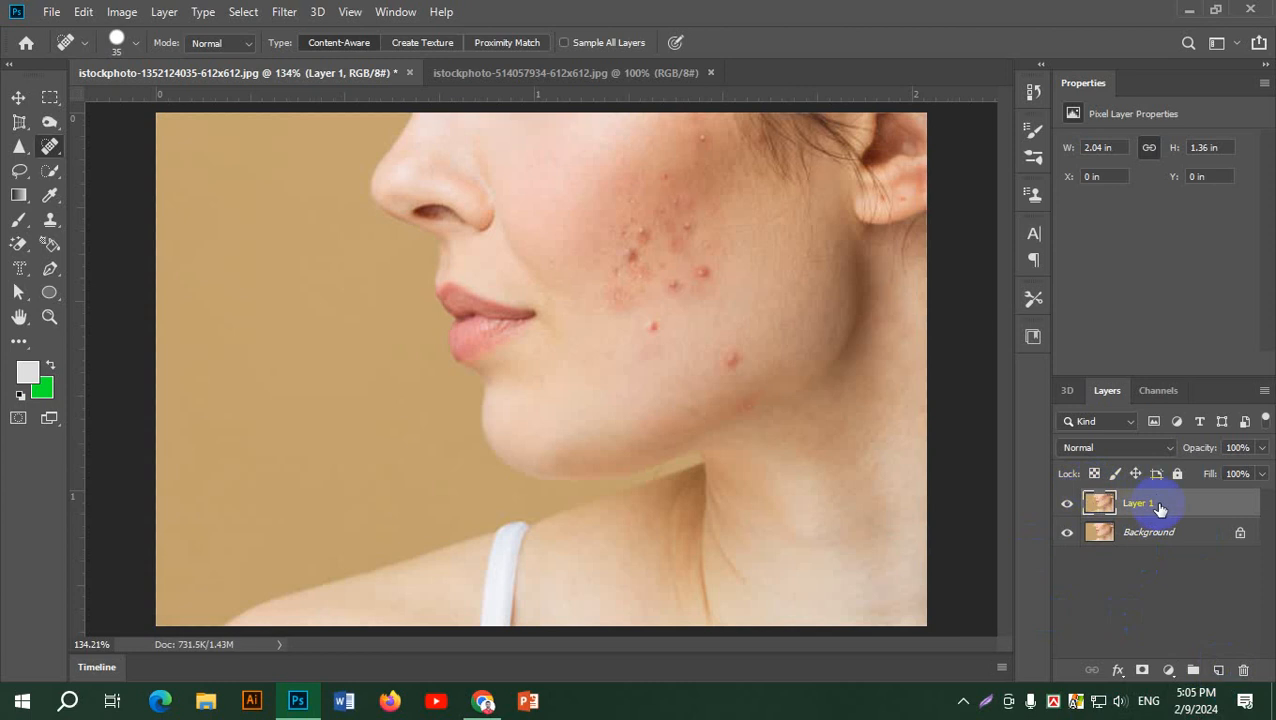
# - Try the Healing Brush on the blemished cheek, and switch back to the Spot Healing Brush
pyautogui.rightClick(50, 145)
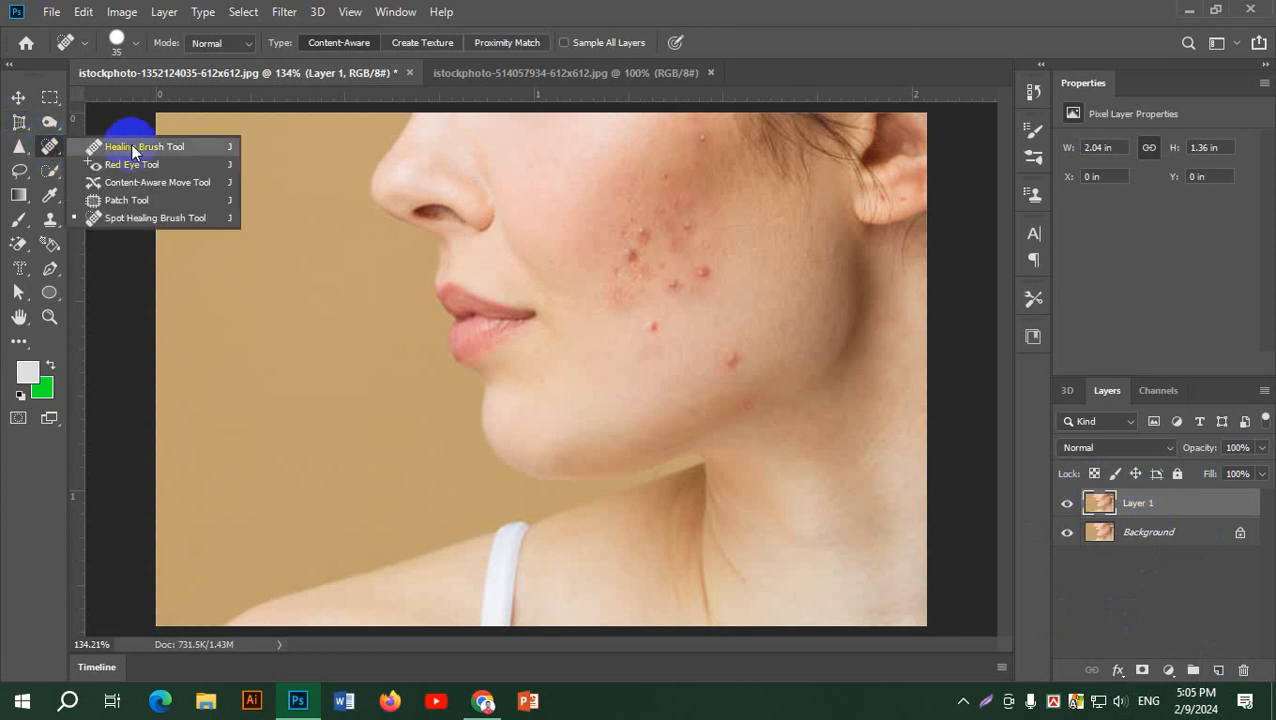
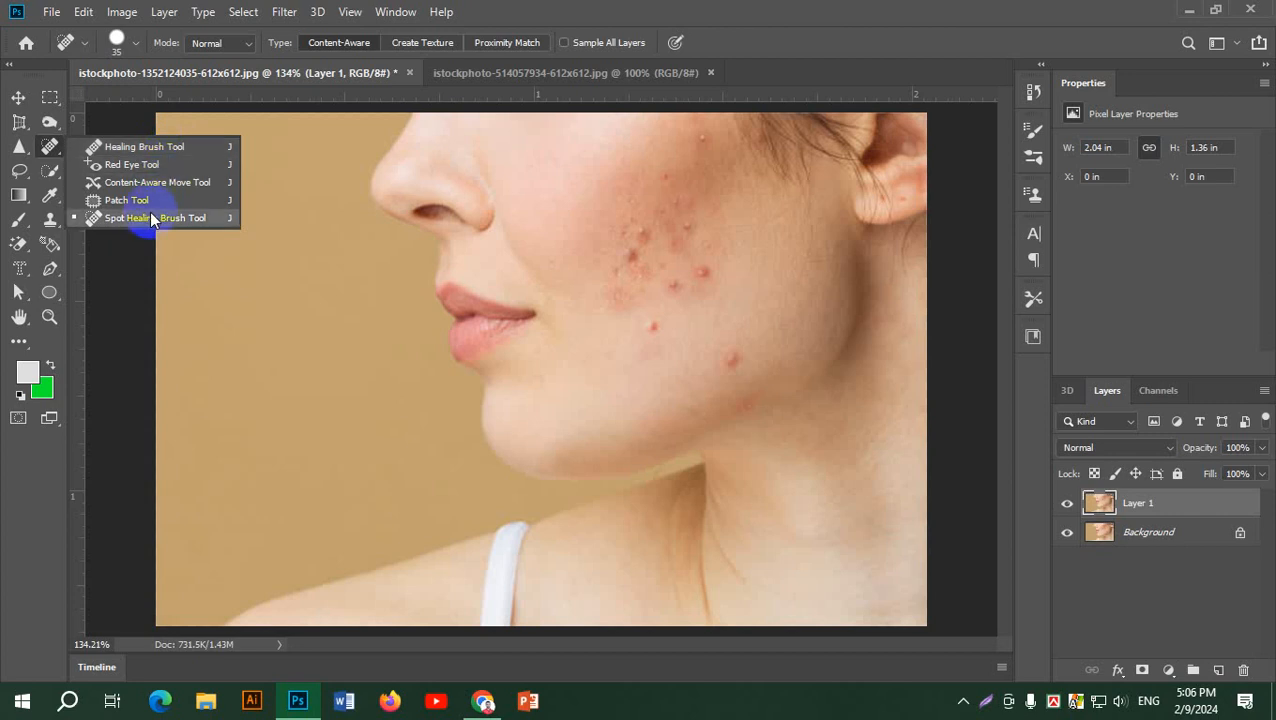
pyautogui.click(150, 147)
pyautogui.click(594, 200)
pyautogui.click(618, 272)
pyautogui.rightClick(52, 150)
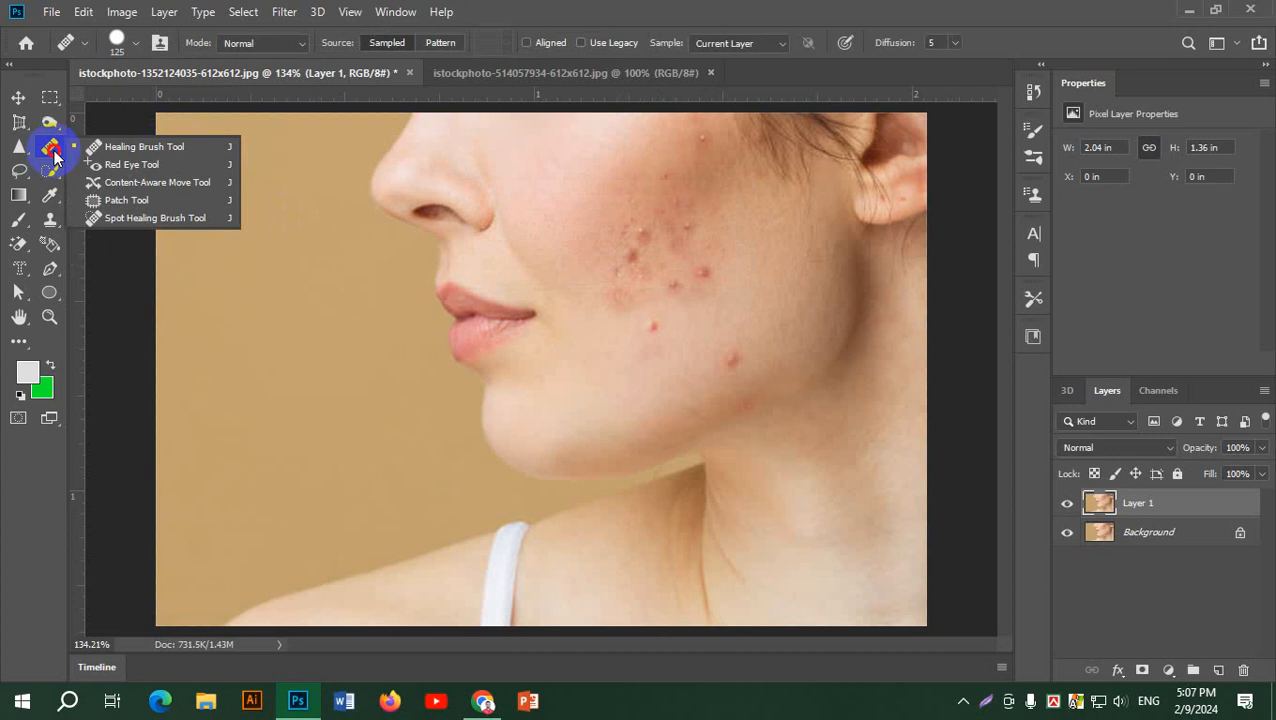
pyautogui.click(148, 222)
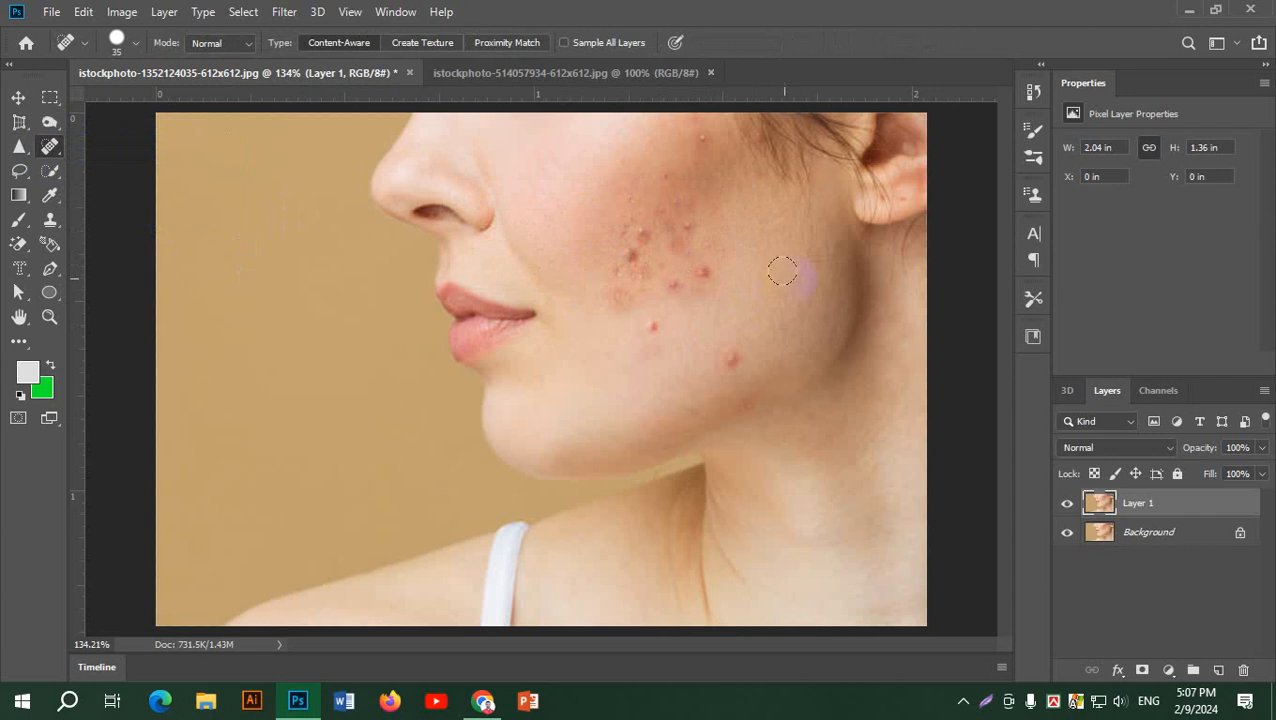
# - Choose the Spot Healing Brush Tool for retouching the blemished cheek on Layer 1
pyautogui.scroll(5, 809, 282)
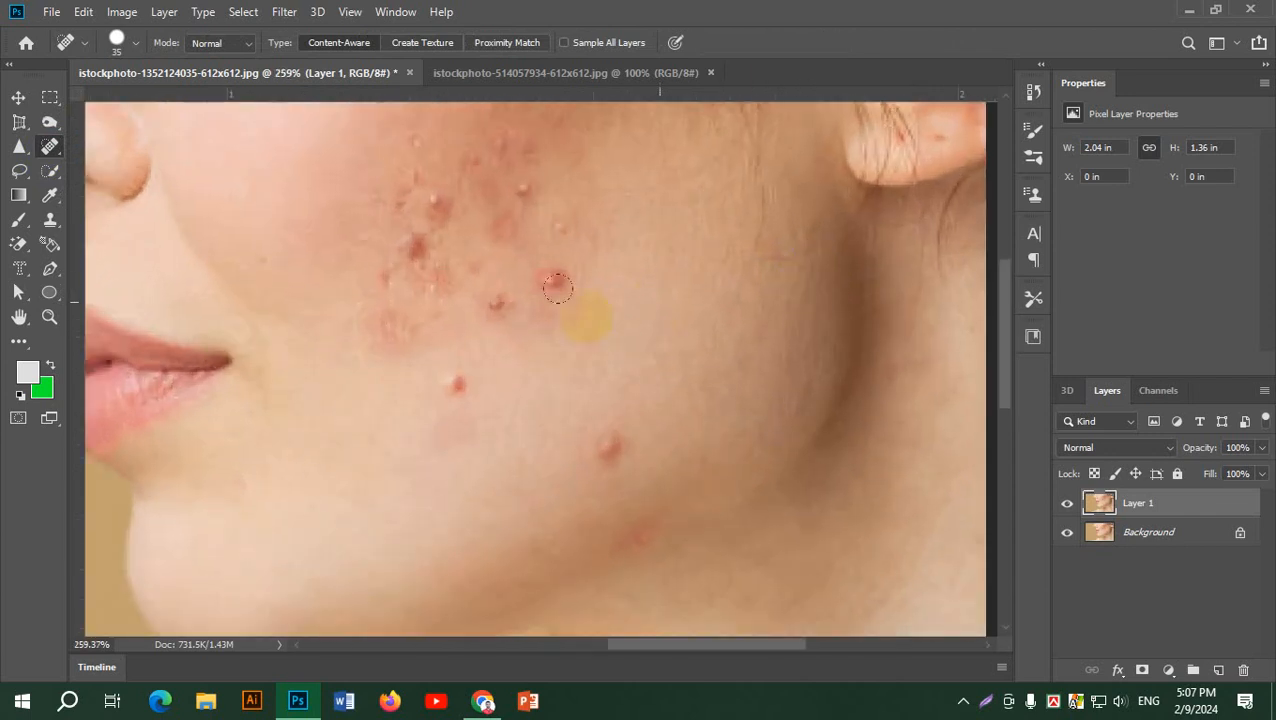
pyautogui.rightClick(49, 146)
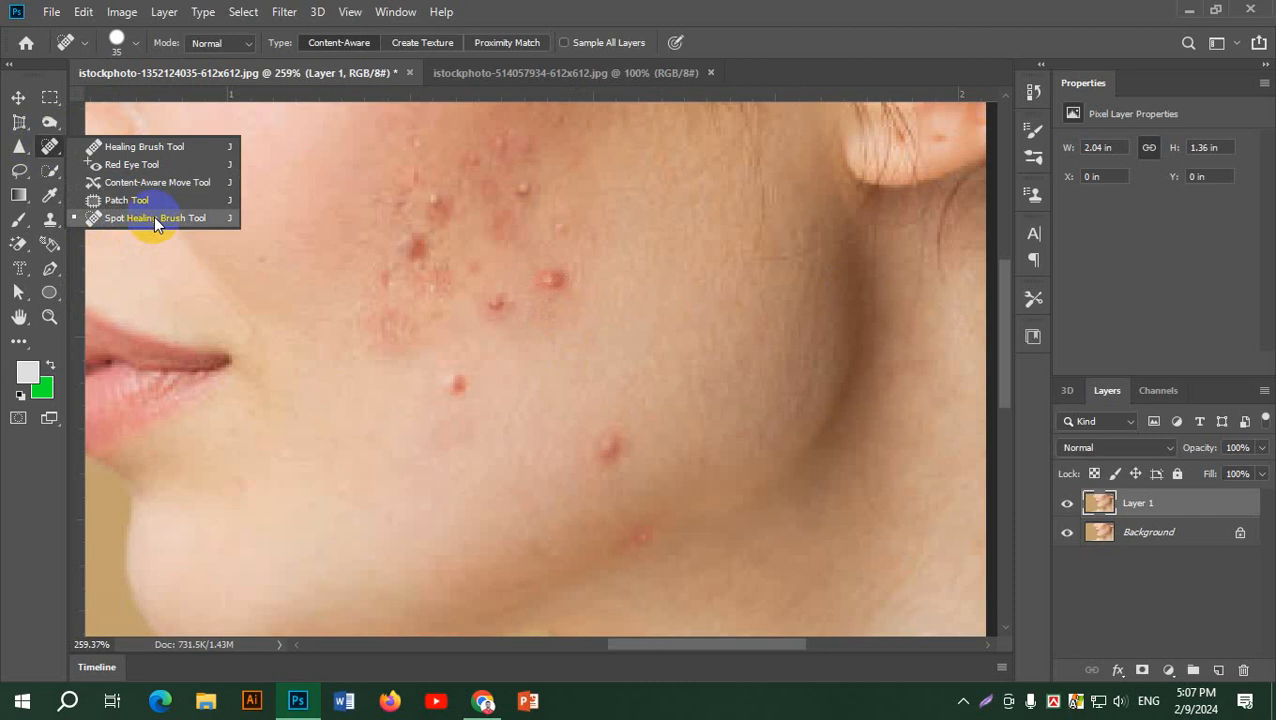
pyautogui.click(100, 216)
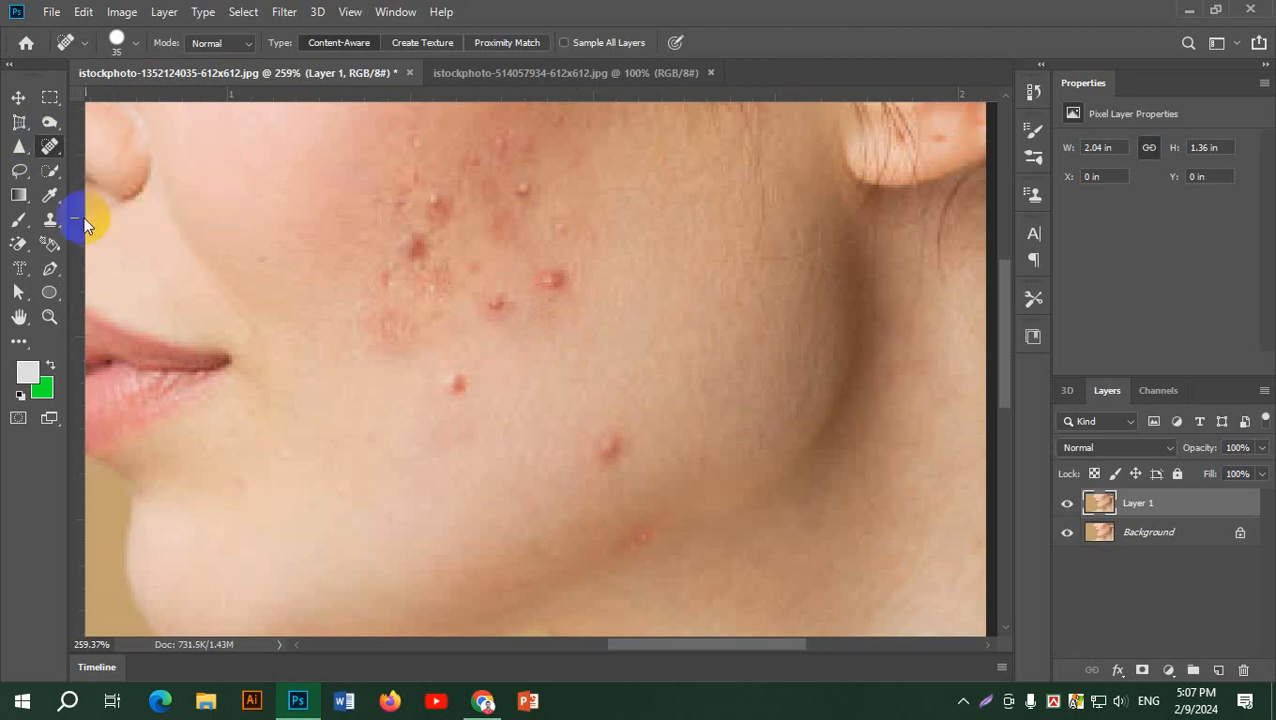
pyautogui.rightClick(49, 146)
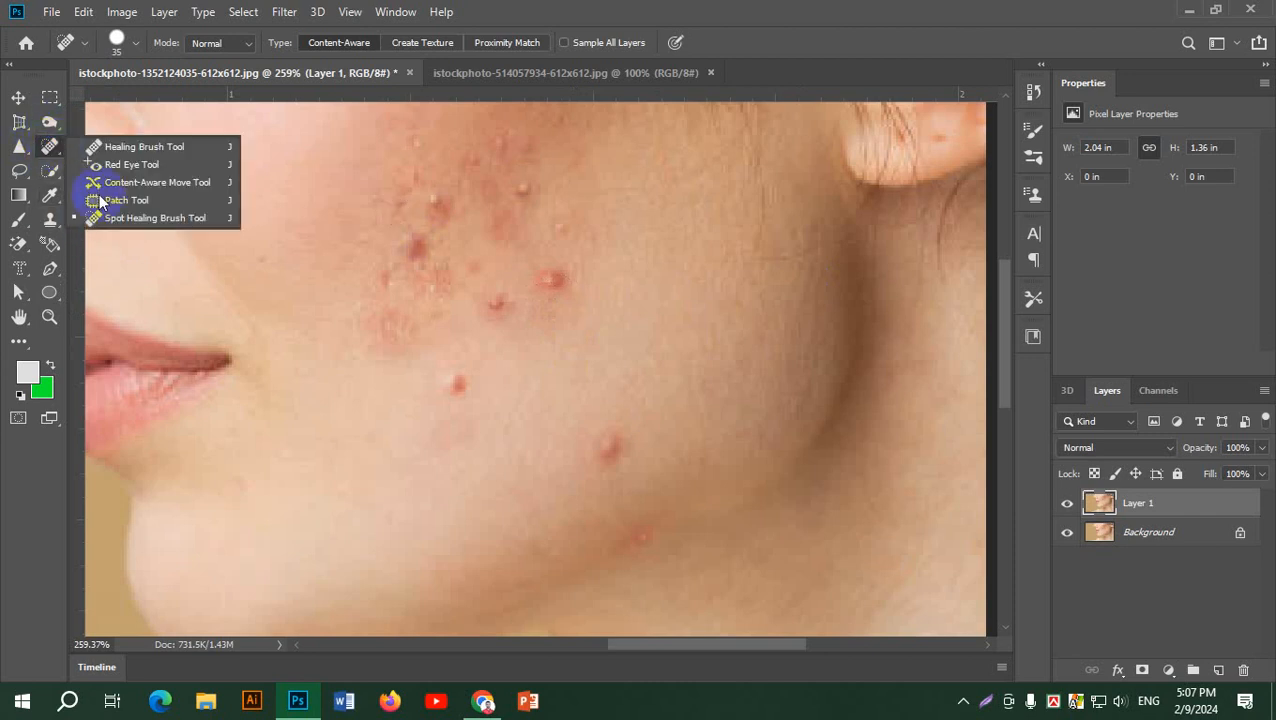
pyautogui.click(173, 216)
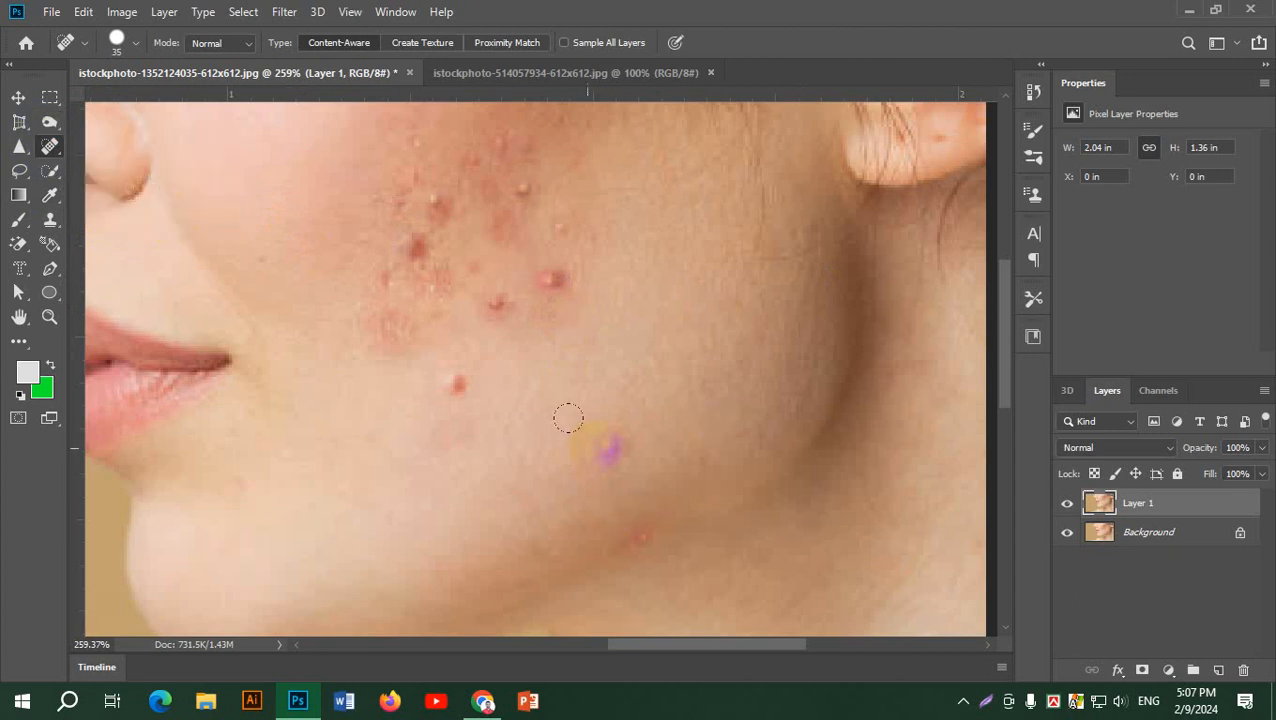
pyautogui.click(553, 276)
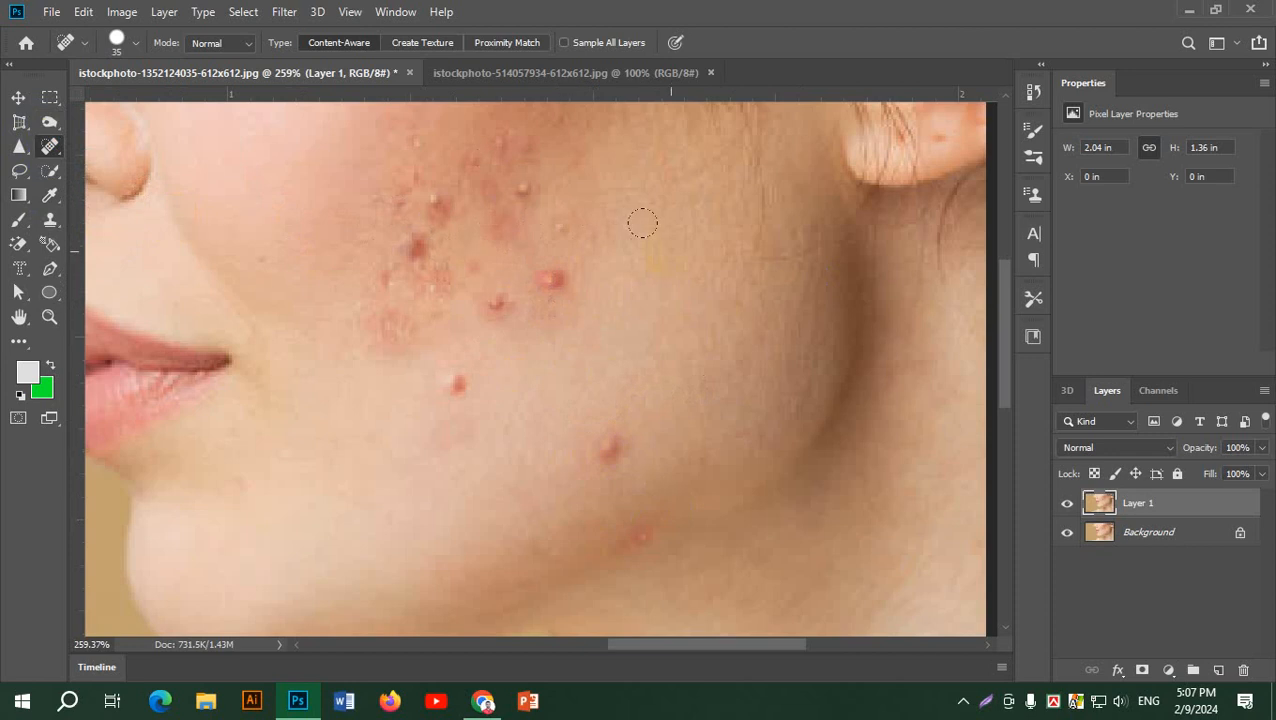
# - Try Spot Healing Brush sizes of 317 px and 51 px
pyautogui.click(128, 48)
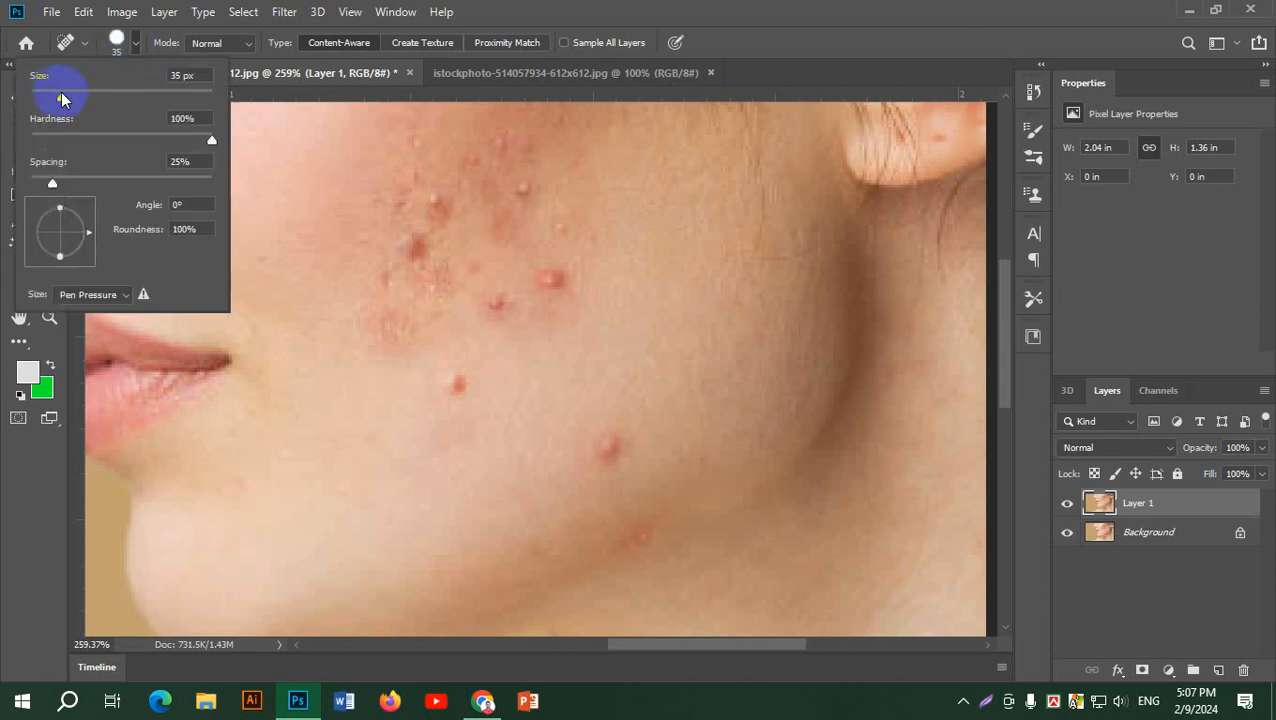
pyautogui.click(125, 40)
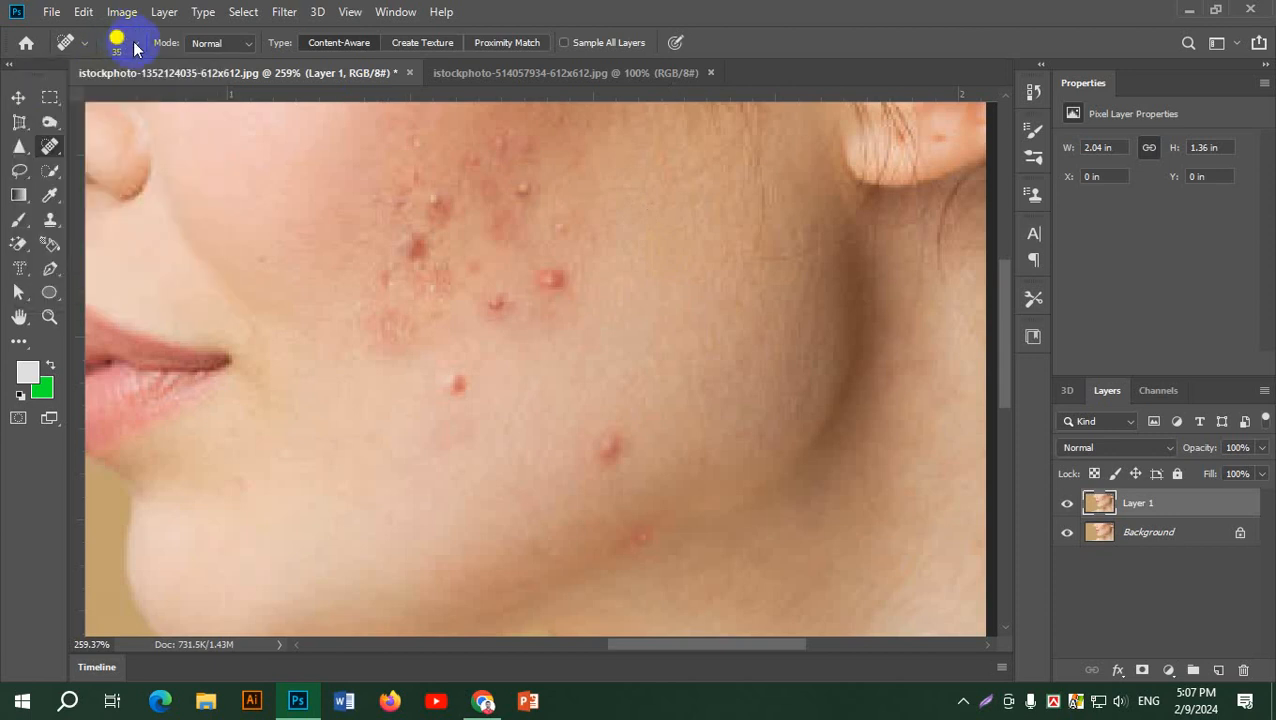
pyautogui.click(127, 40)
pyautogui.moveTo(60, 100)
pyautogui.mouseDown()
pyautogui.moveTo(25, 100)
pyautogui.moveTo(177, 104)
pyautogui.mouseUp()
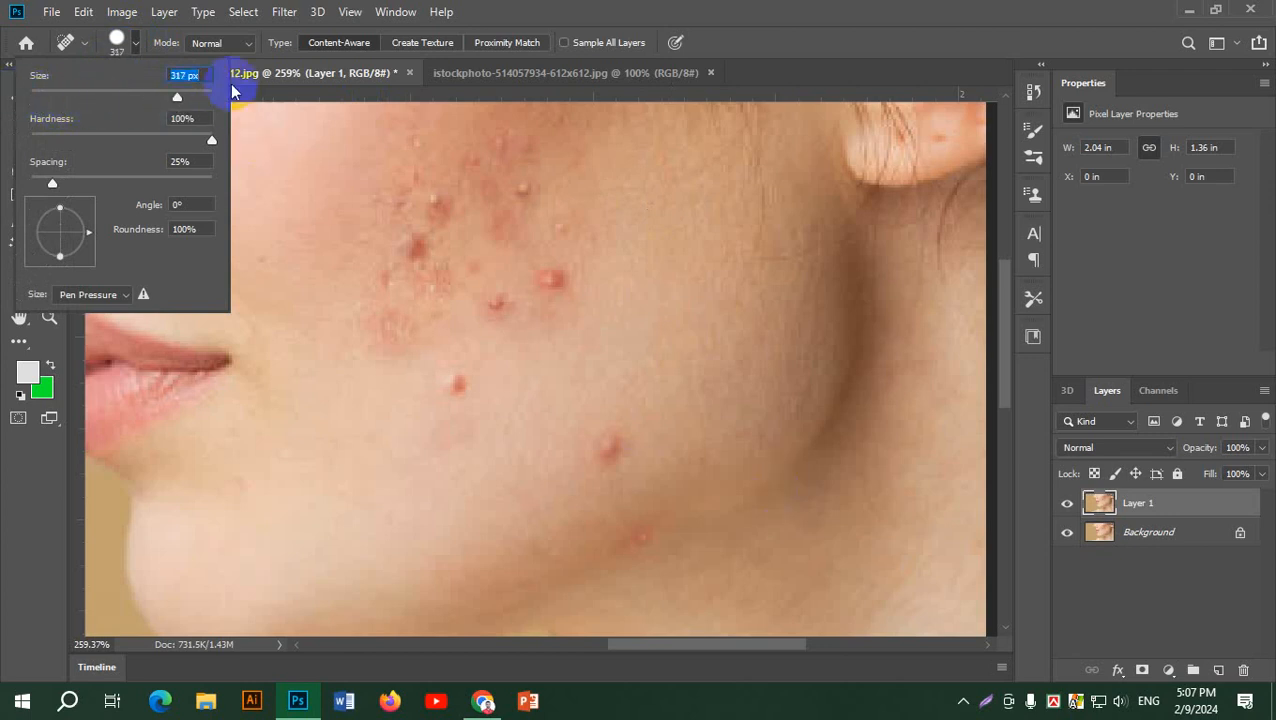
pyautogui.moveTo(166, 99); pyautogui.dragTo(75, 97)
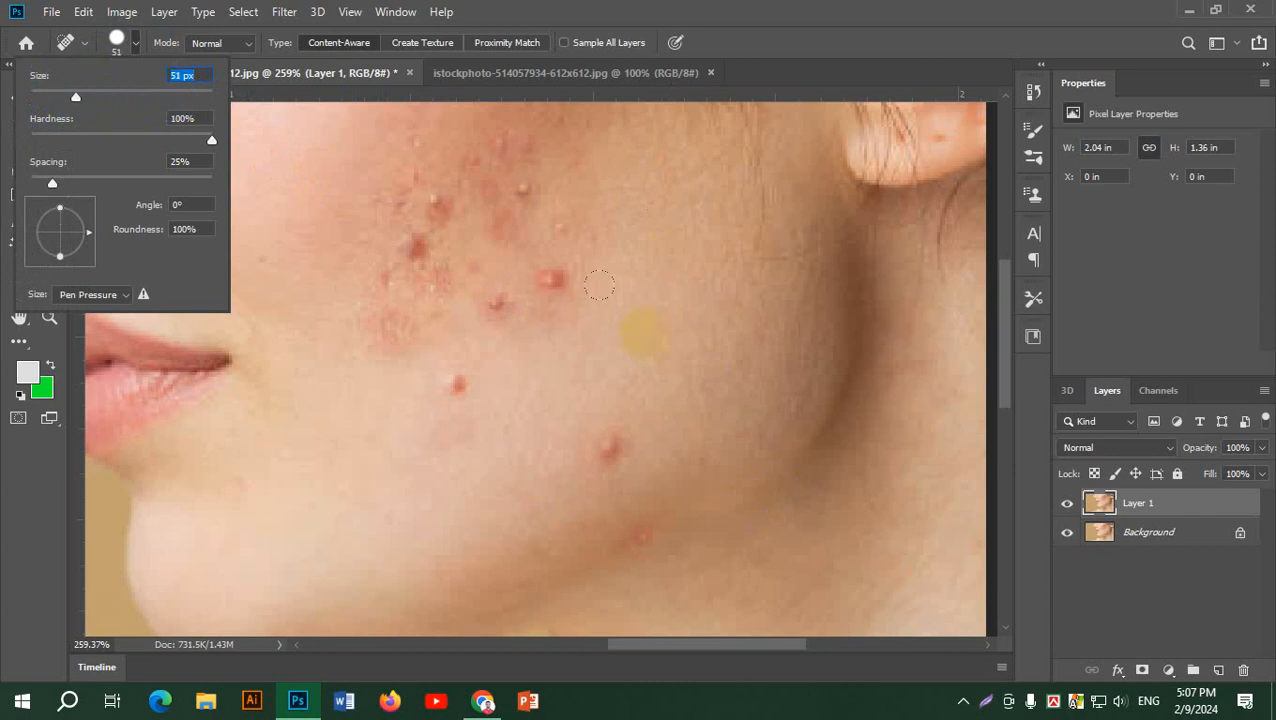
pyautogui.click(135, 42)
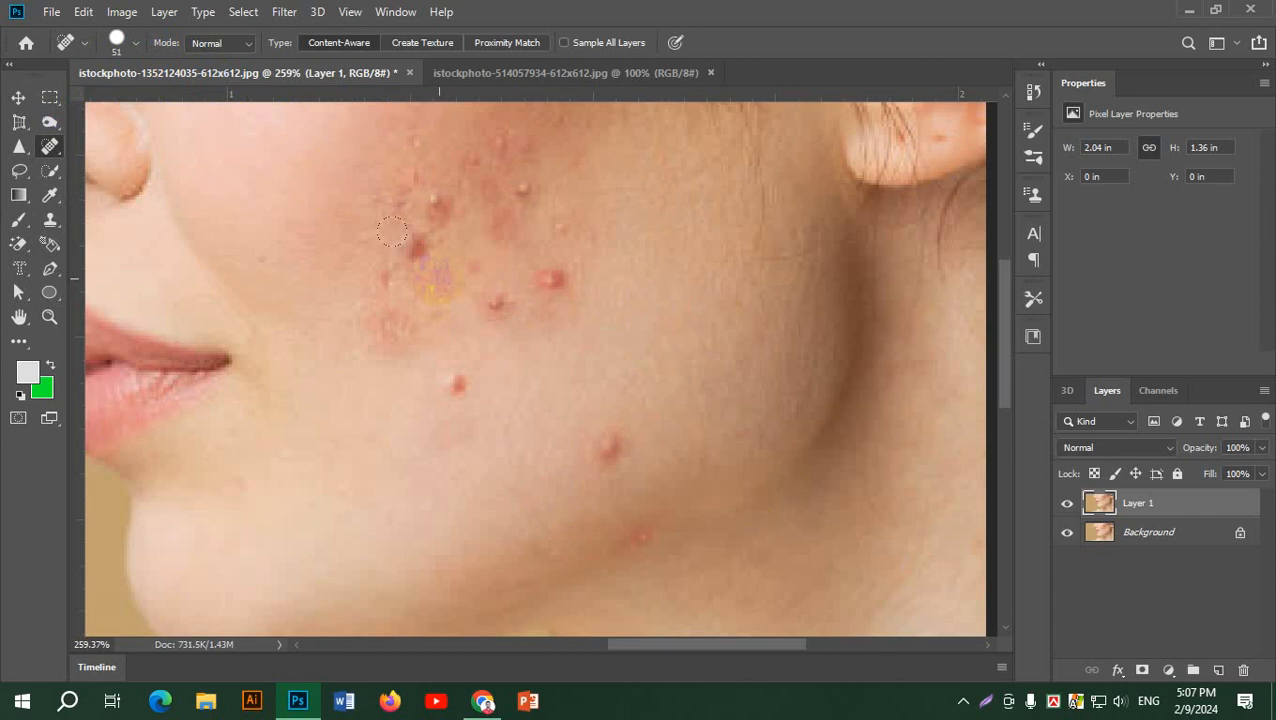
# - Try larger and smaller Spot Healing Brush sizes over the cheek blemishes, and reduce the size to 30 px
pyautogui.press(']')
pyautogui.press(']')
pyautogui.press('[')
pyautogui.press(']')
pyautogui.press('[')
pyautogui.press('[')
pyautogui.press('[')
pyautogui.press('[')
pyautogui.press(']')
pyautogui.press(']')
pyautogui.press(']')
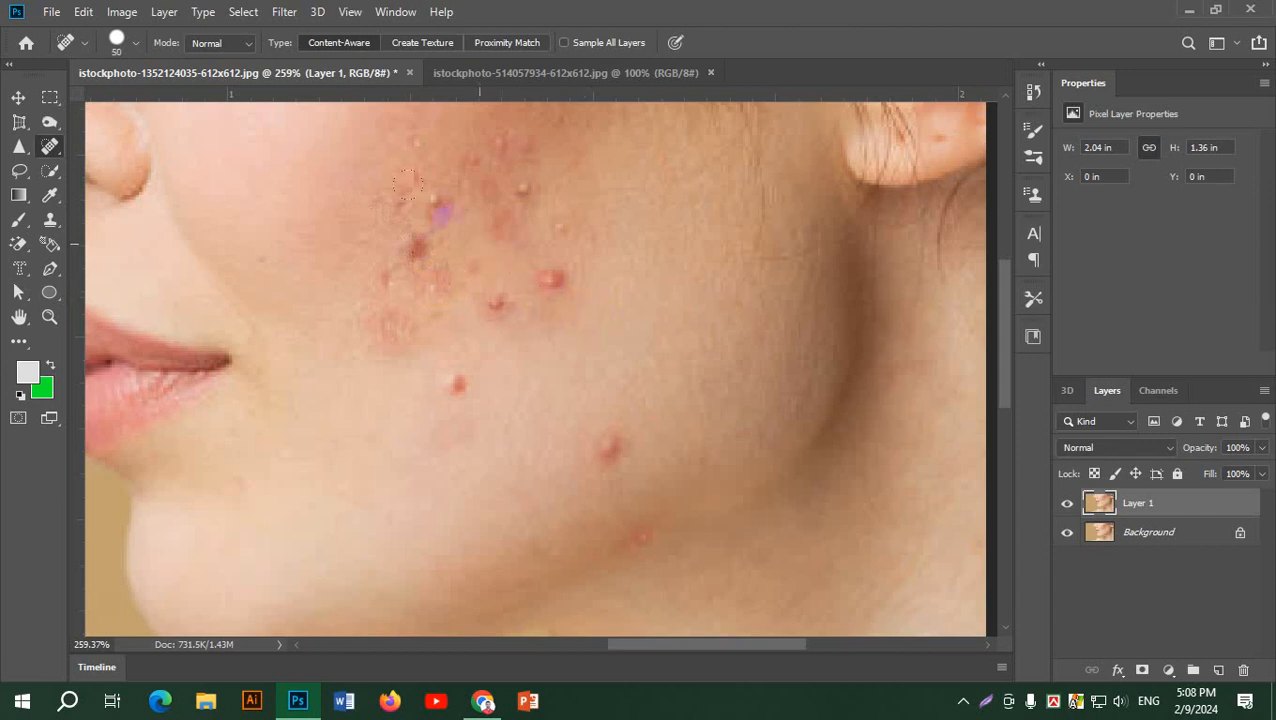
pyautogui.click(476, 306)
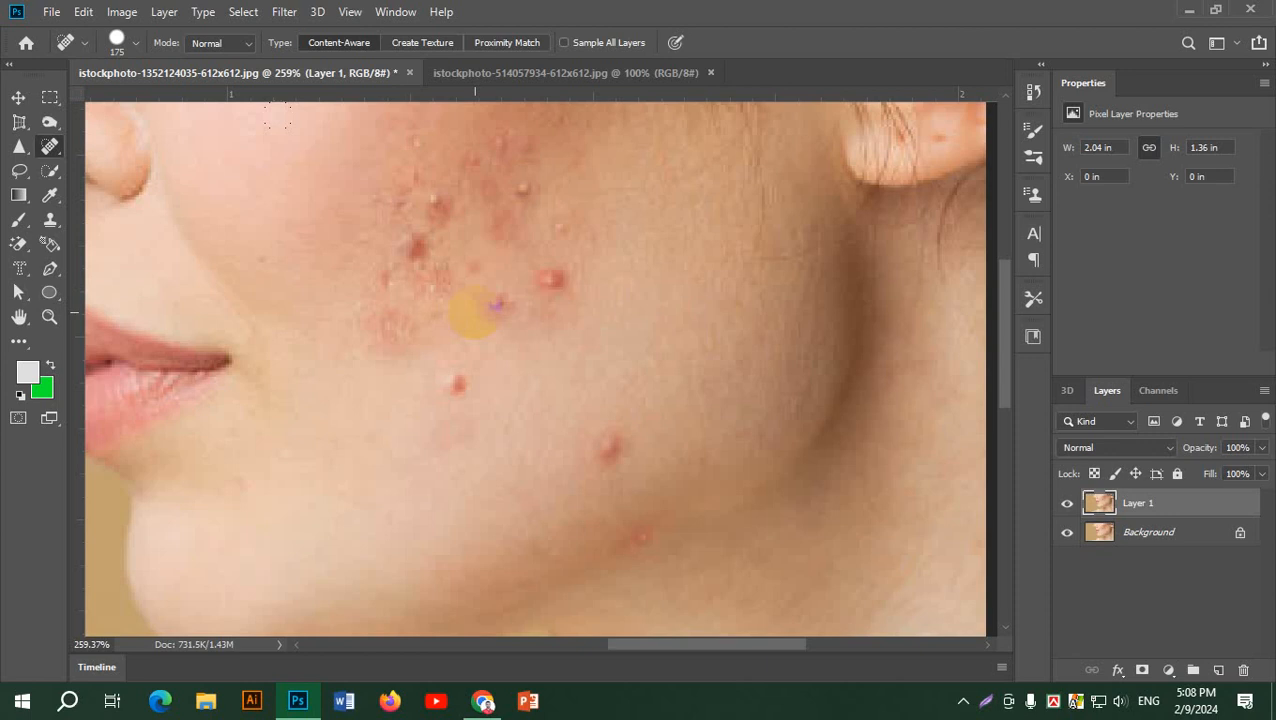
pyautogui.press('[')
pyautogui.press('[')
pyautogui.press('[')
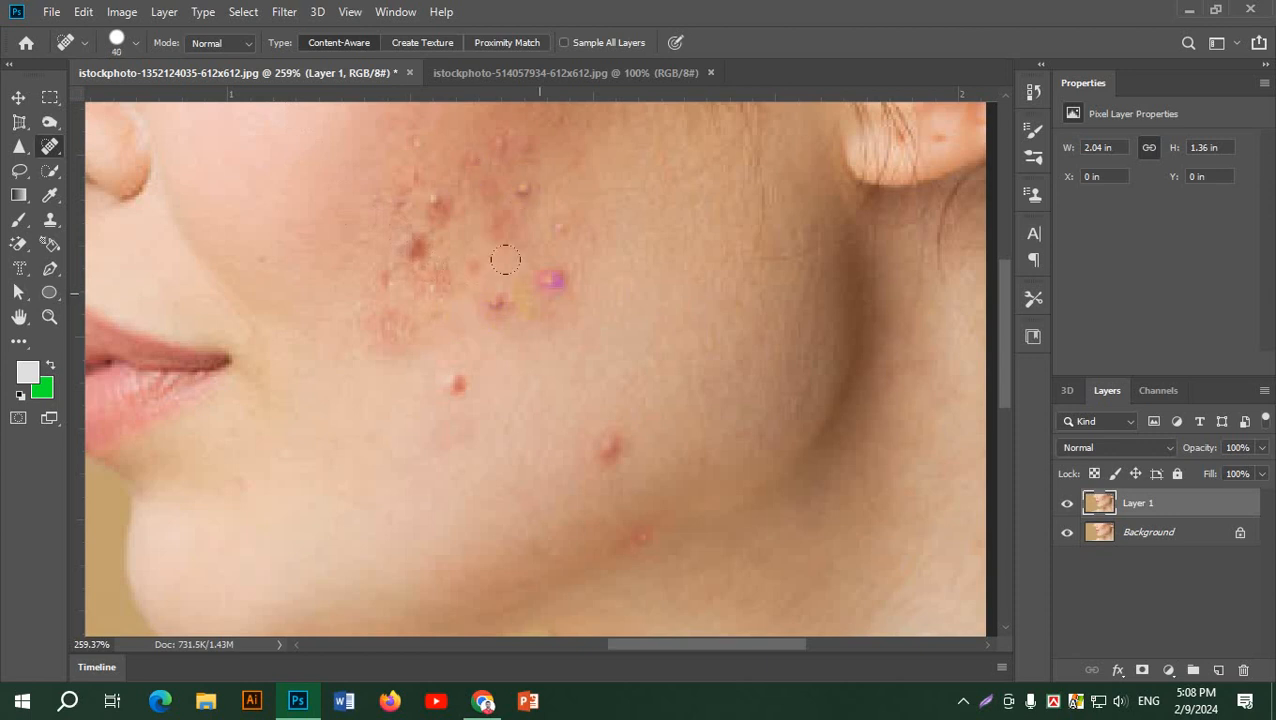
pyautogui.press('[')
# - Heal the separate pimples on the jaw and lower cheek of Layer 1 with the Spot Healing Brush
pyautogui.click(609, 448)
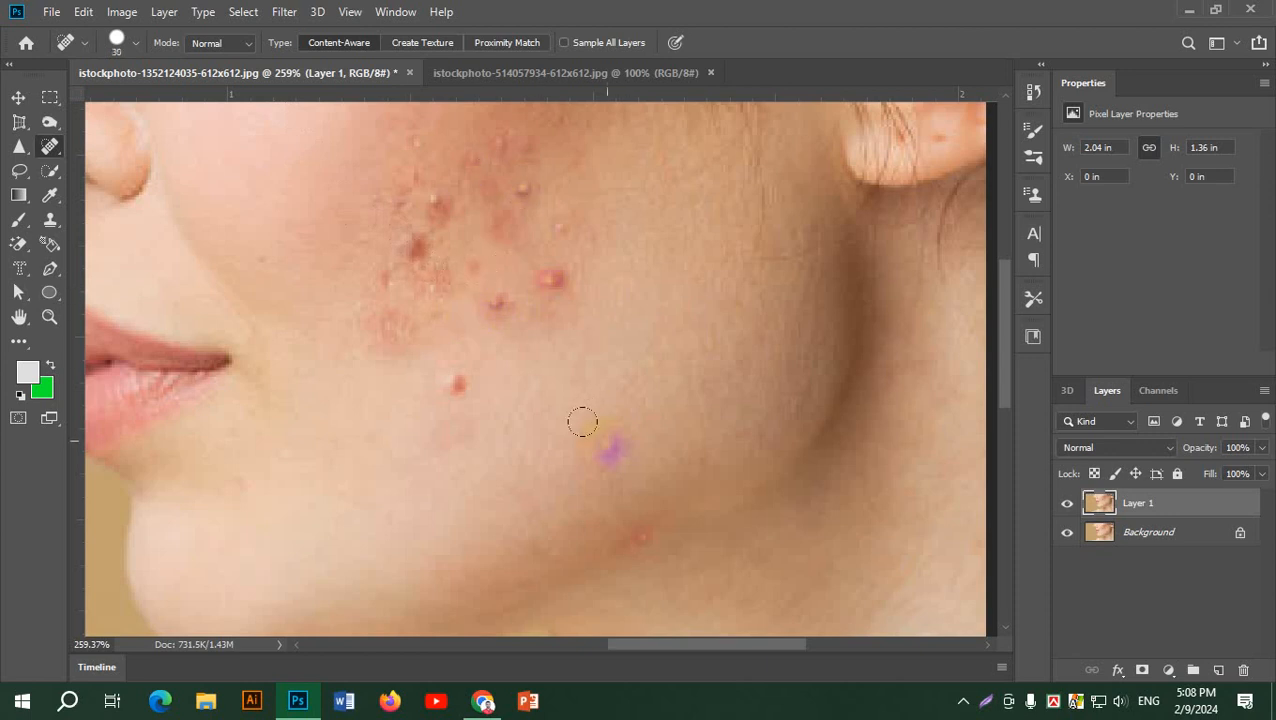
pyautogui.click(147, 606)
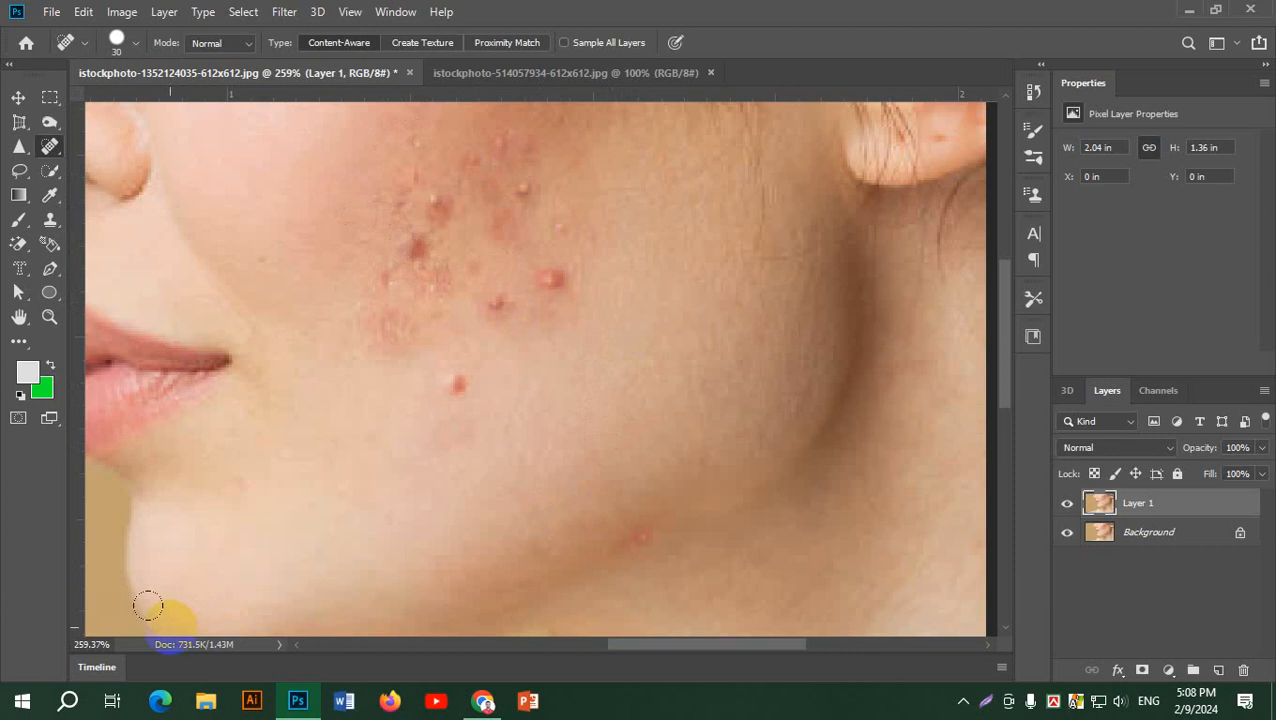
pyautogui.click(449, 377)
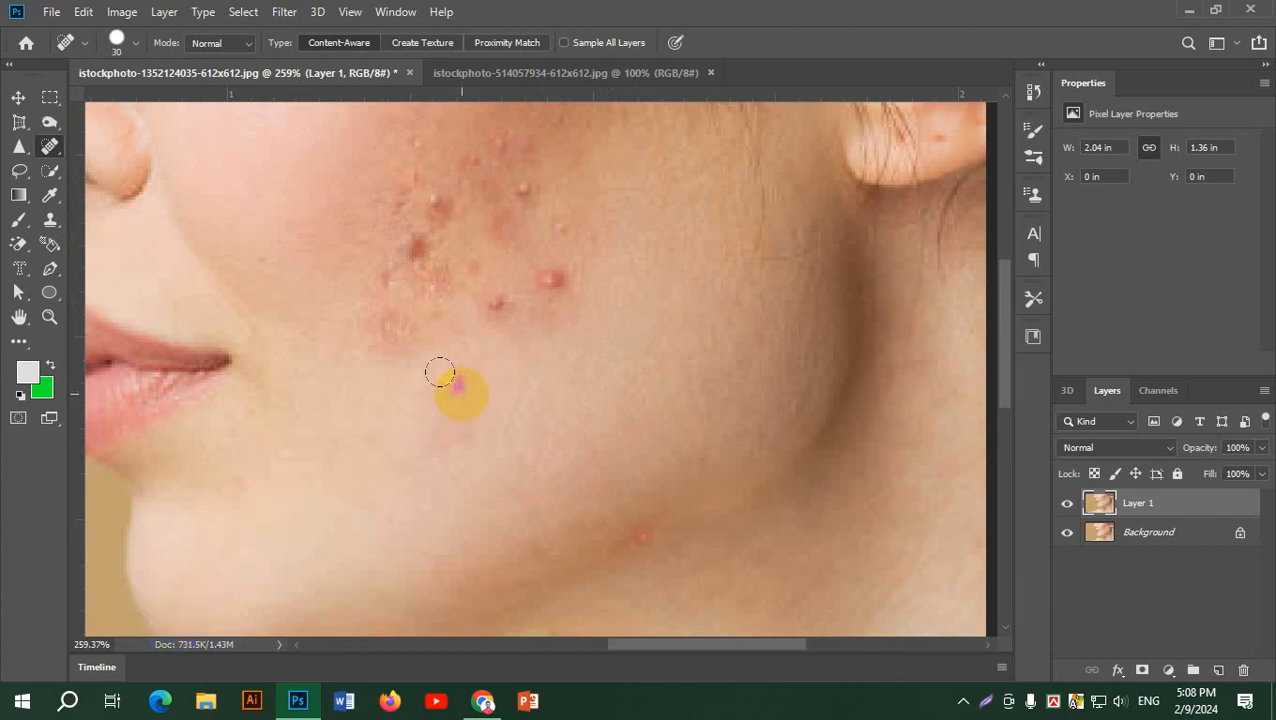
pyautogui.click(549, 281)
pyautogui.click(491, 301)
pyautogui.click(525, 192)
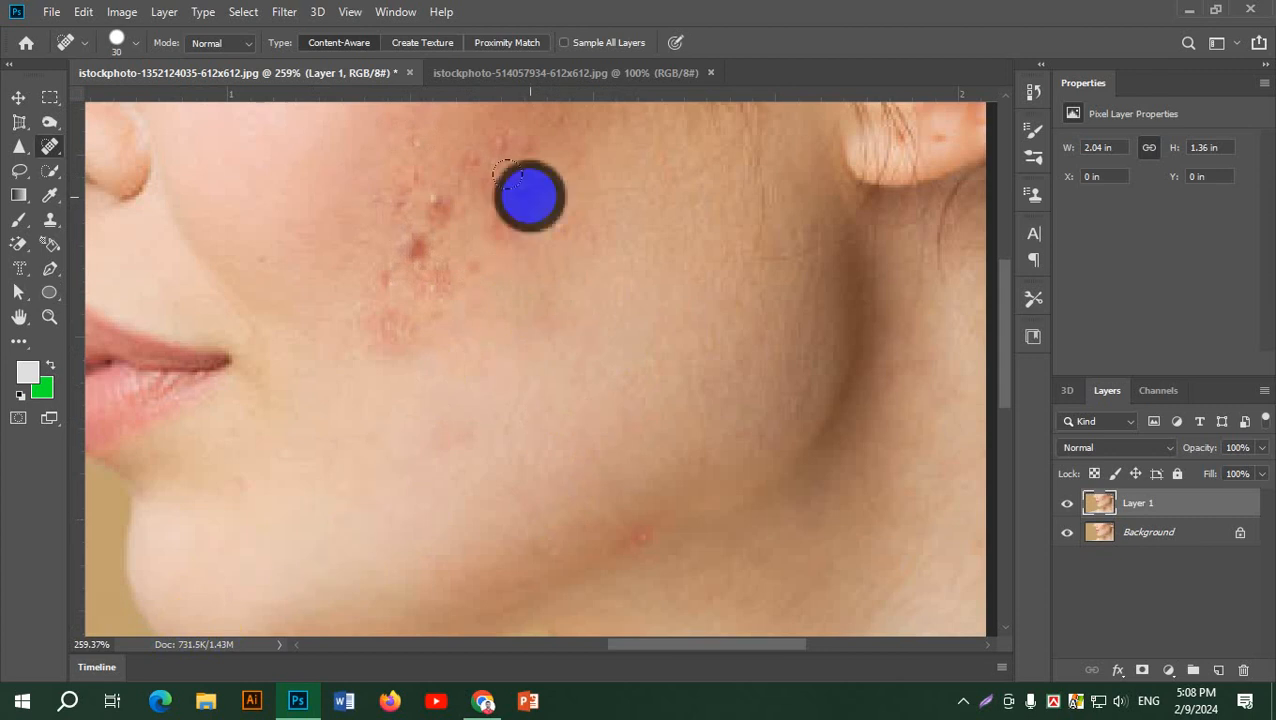
# - Heal the dense cluster of red spots in the middle of the cheek with the Spot Healing Brush
pyautogui.click(490, 140)
pyautogui.click(512, 222)
pyautogui.click(445, 198)
pyautogui.click(390, 205)
pyautogui.click(413, 241)
pyautogui.click(366, 268)
pyautogui.click(381, 318)
pyautogui.click(434, 281)
pyautogui.click(488, 265)
pyautogui.click(361, 281)
pyautogui.click(391, 297)
pyautogui.click(393, 223)
pyautogui.click(457, 181)
pyautogui.click(515, 142)
pyautogui.click(590, 135)
pyautogui.click(578, 228)
pyautogui.click(552, 268)
pyautogui.click(411, 310)
pyautogui.click(397, 183)
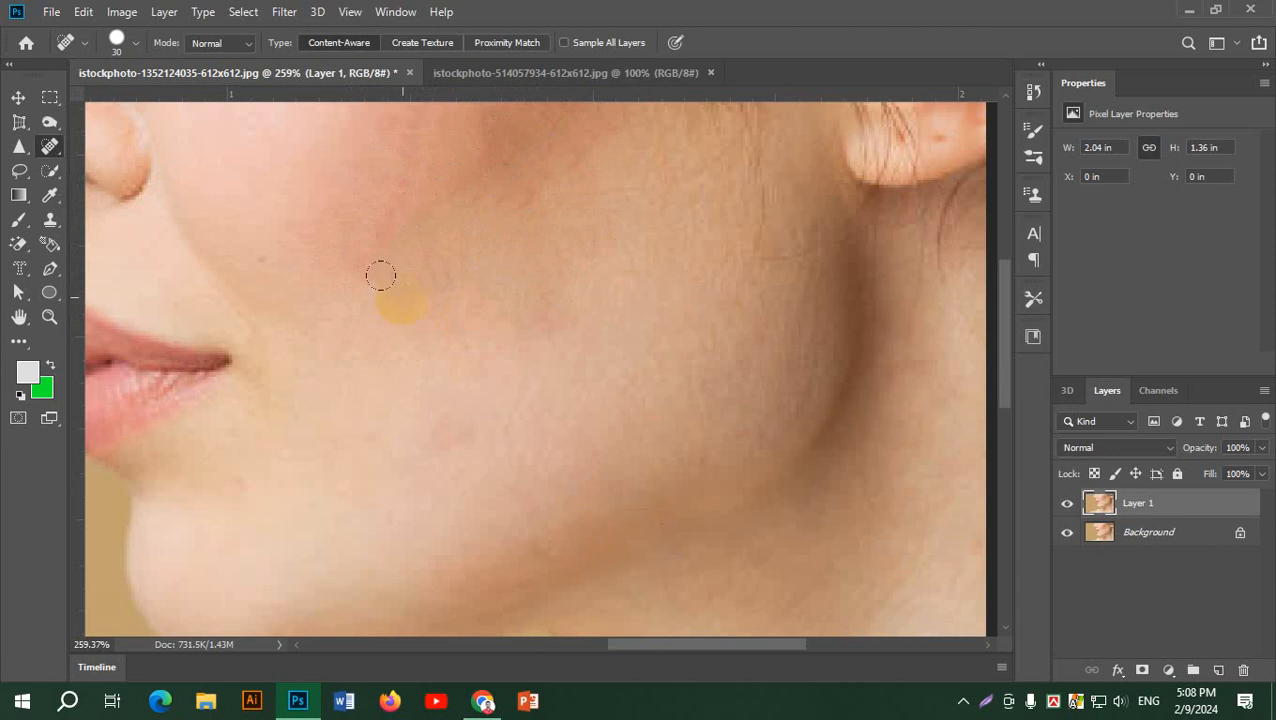
# - Compare the retouched Layer 1 with the original by toggling its visibility repeatedly, leaving it visible
pyautogui.scroll(-3, 376, 274)
pyautogui.scroll(3, 573, 245)
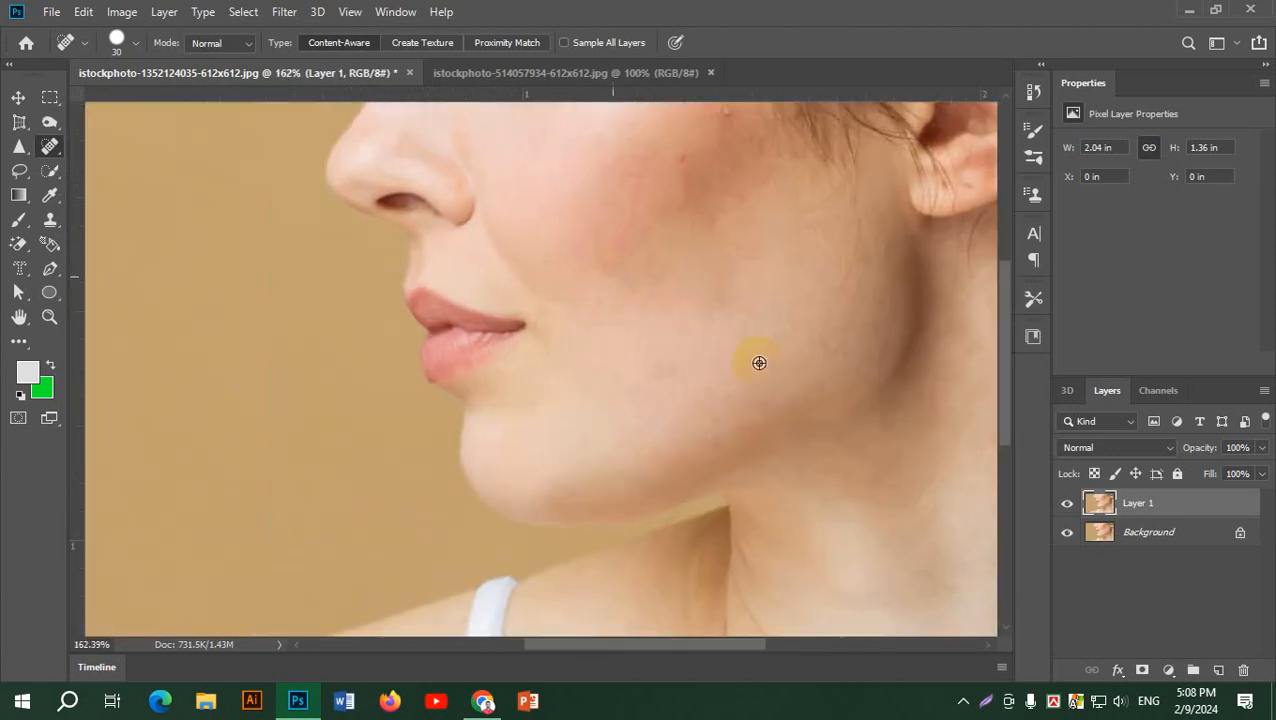
pyautogui.click(1068, 508)
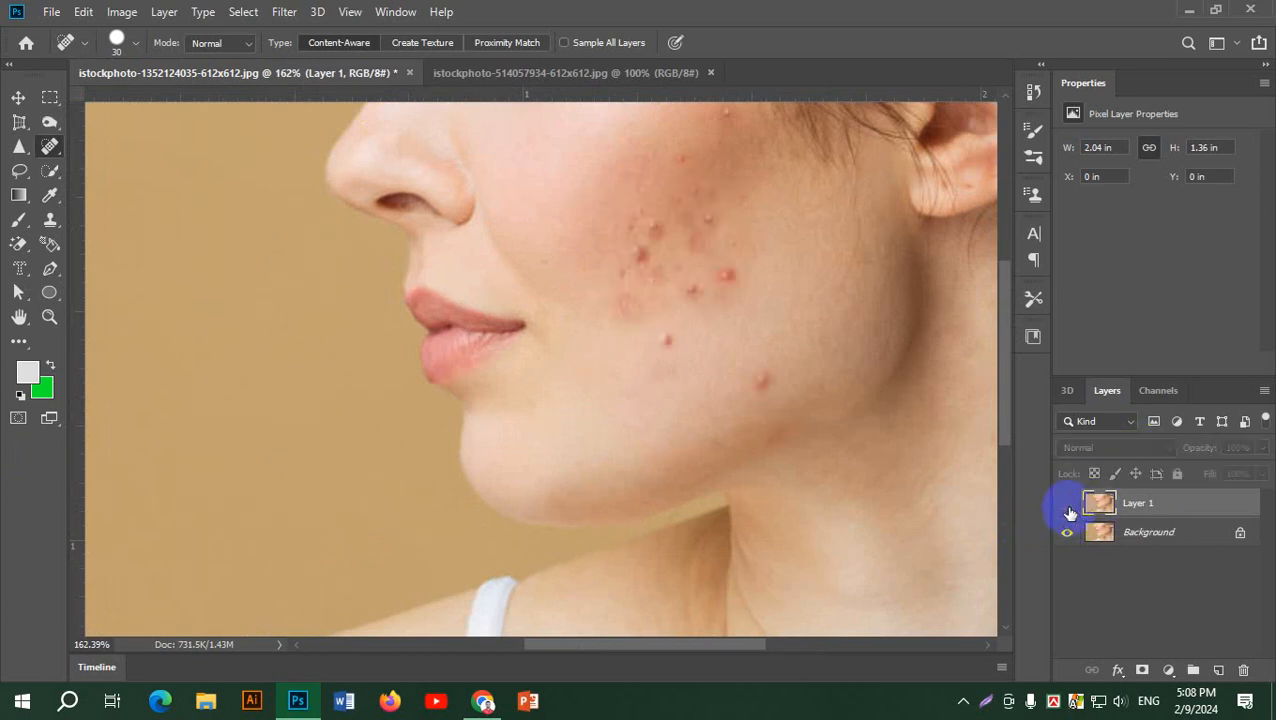
pyautogui.click(1068, 508)
pyautogui.click(1068, 508)
pyautogui.click(1068, 508)
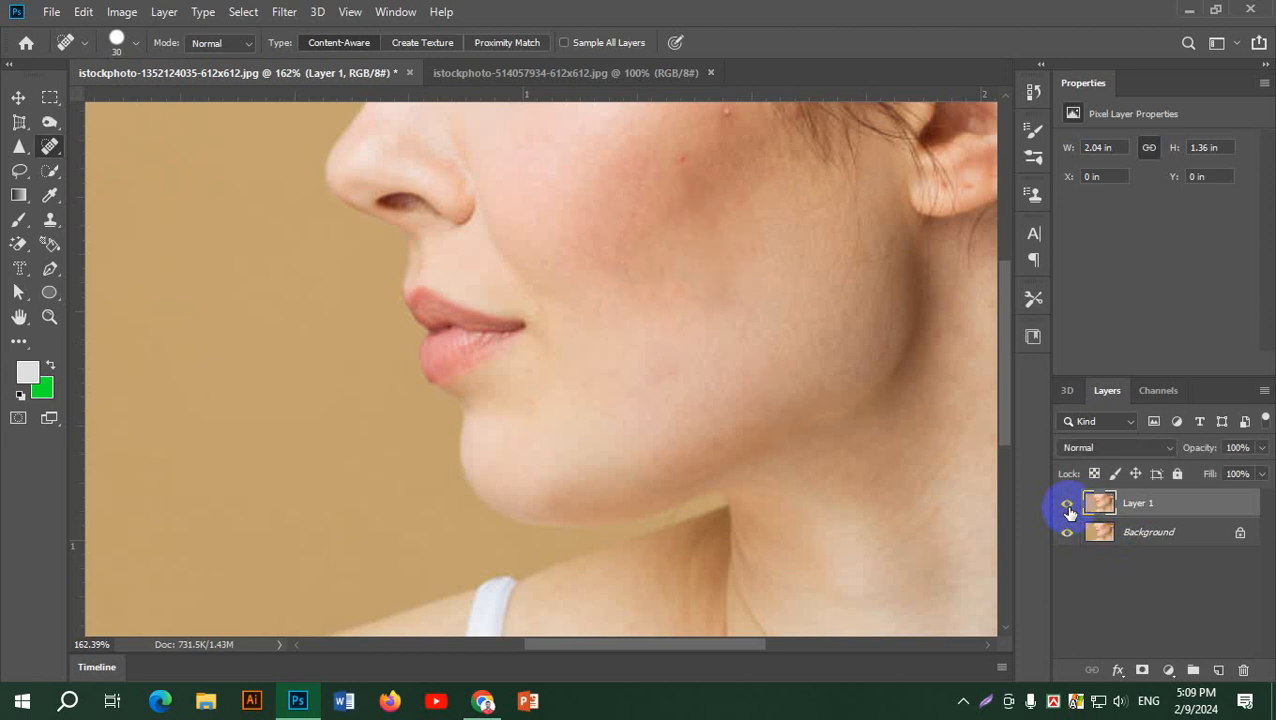
pyautogui.click(1068, 509)
pyautogui.click(1068, 509)
pyautogui.click(1068, 510)
pyautogui.click(1068, 509)
pyautogui.click(1068, 510)
pyautogui.click(1069, 511)
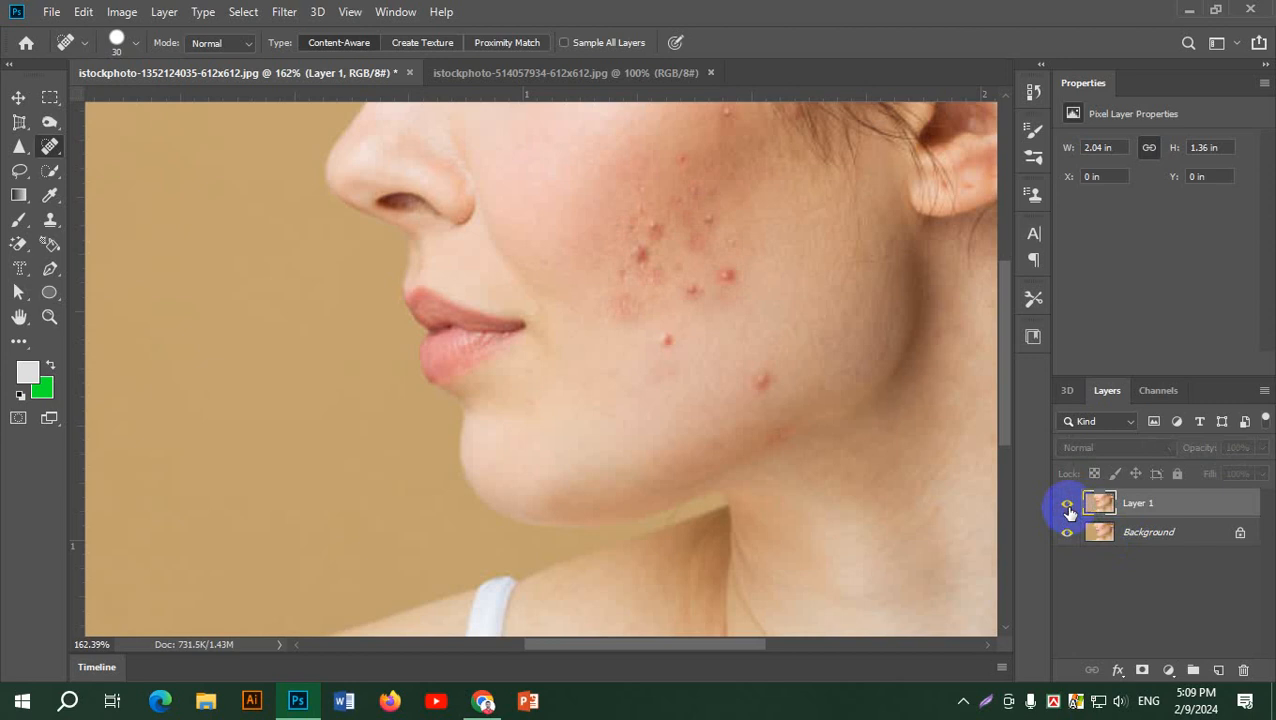
pyautogui.click(1068, 511)
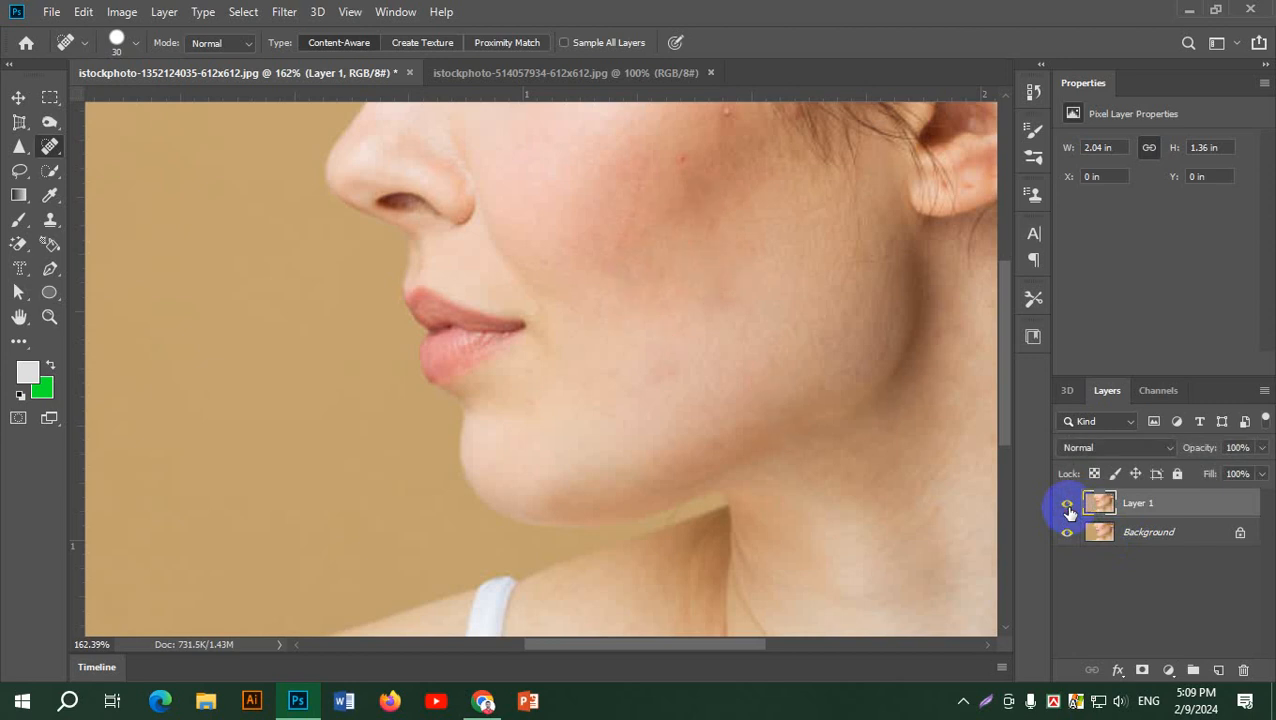
pyautogui.click(1068, 511)
pyautogui.click(1068, 511)
pyautogui.click(1068, 511)
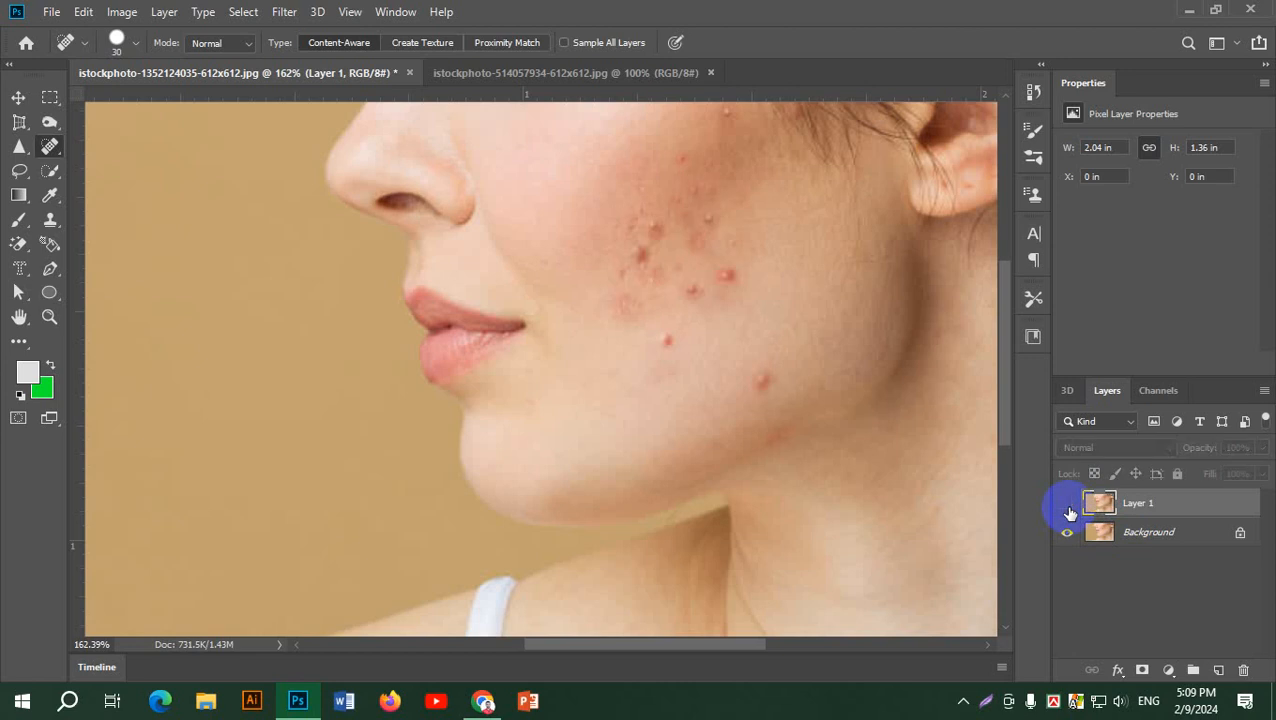
pyautogui.click(1068, 511)
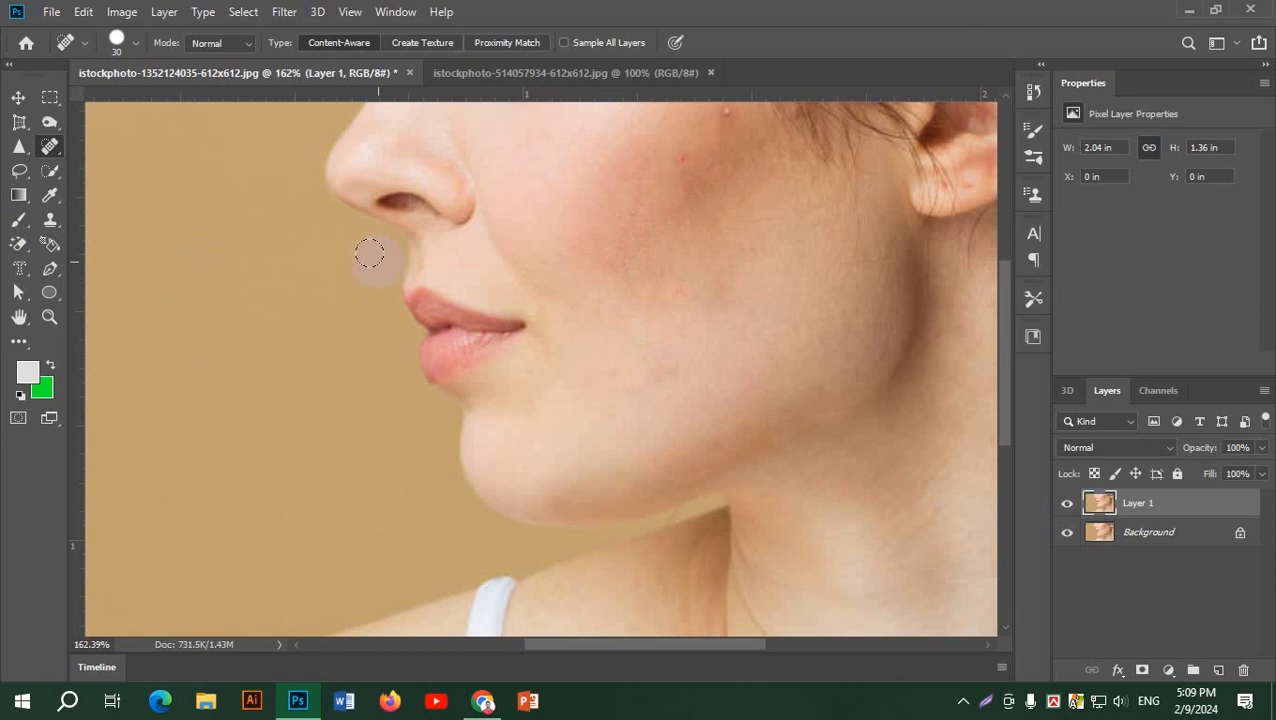
# - Delete the retouched Layer 1 and duplicate the Background layer
pyautogui.moveTo(1199, 504); pyautogui.dragTo(1239, 670)
pyautogui.moveTo(1182, 505)
pyautogui.mouseDown()
pyautogui.moveTo(1225, 638)
pyautogui.moveTo(1219, 668)
pyautogui.mouseUp()
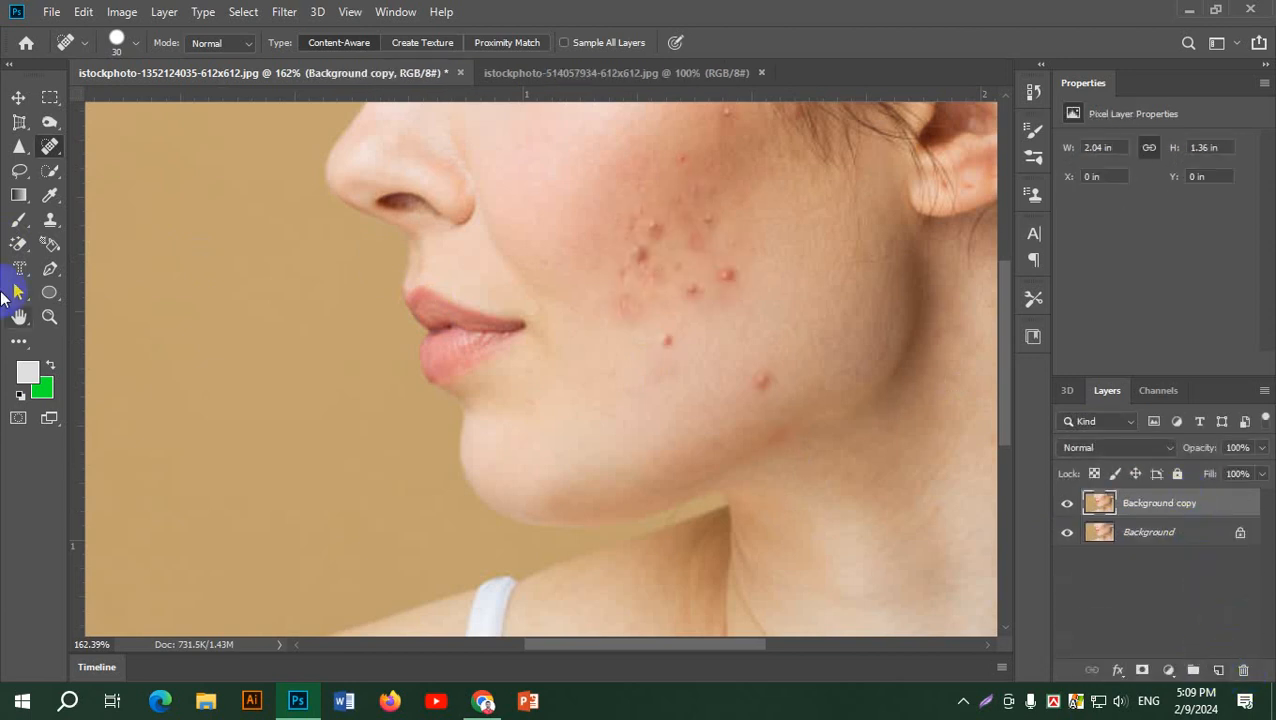
# - Choose the Healing Brush, switch back to the Spot Healing Brush, and heal the larger pimple on the jaw
pyautogui.rightClick(50, 148)
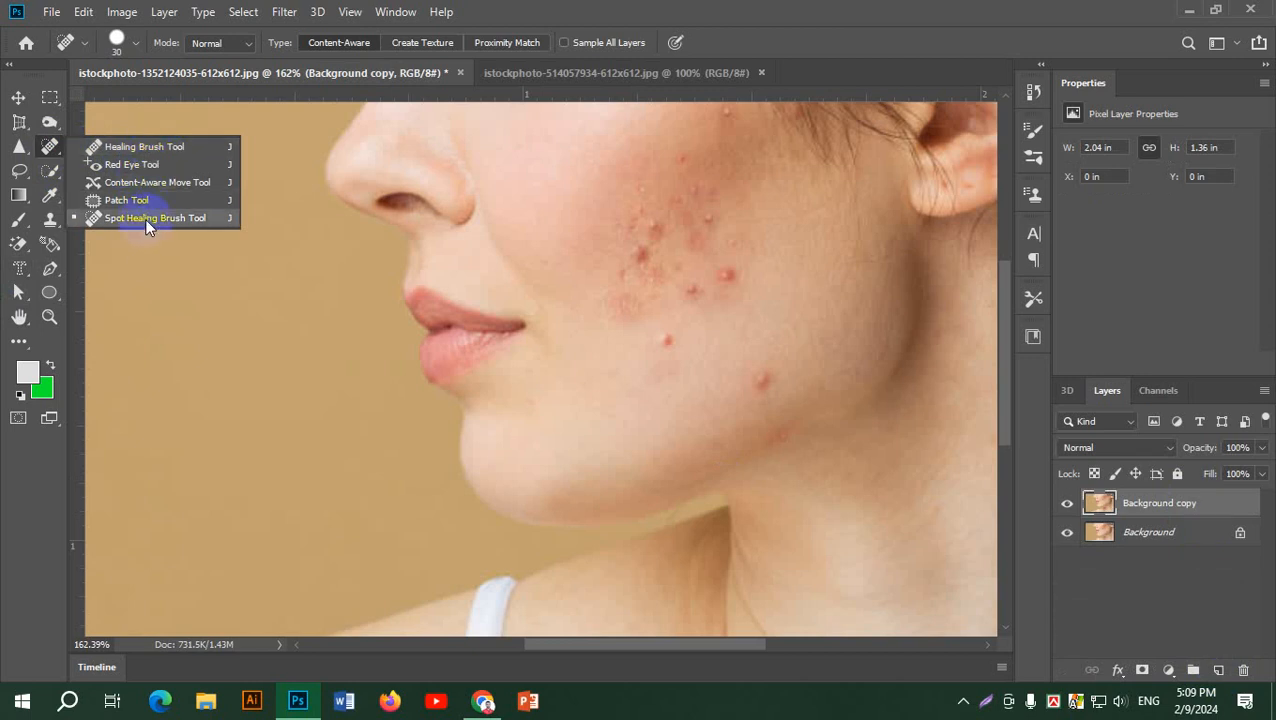
pyautogui.click(147, 145)
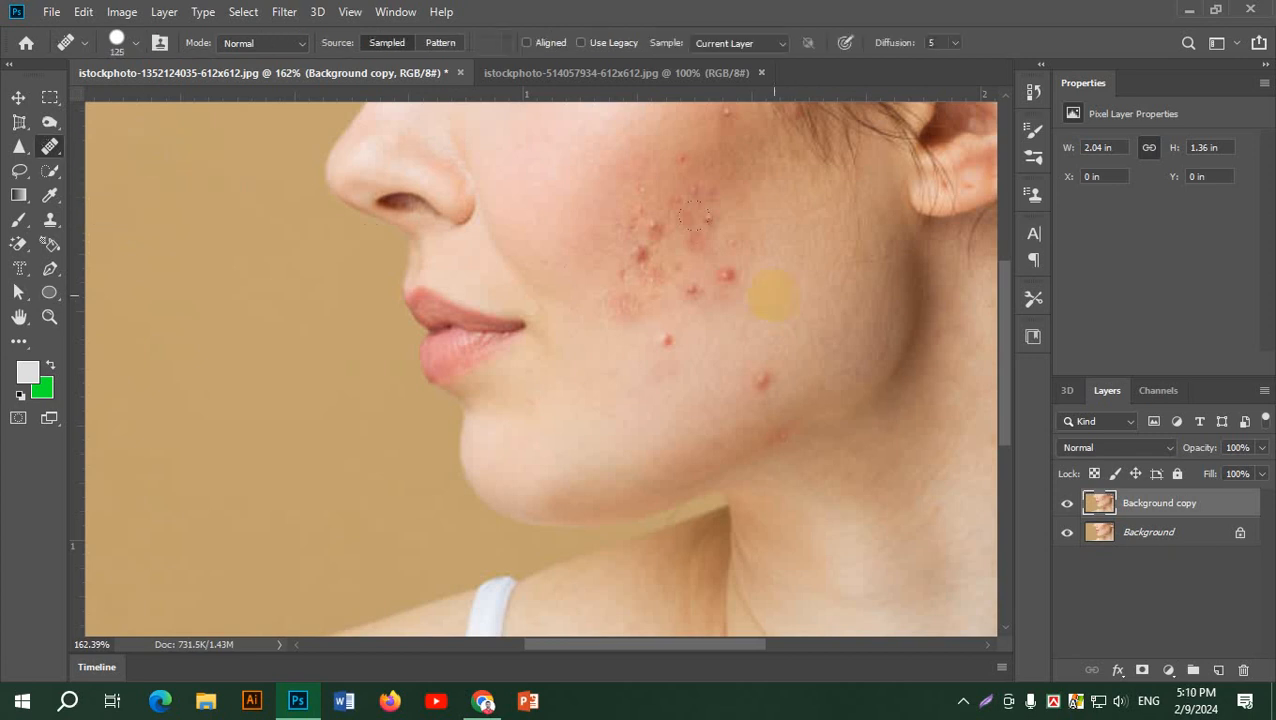
pyautogui.rightClick(49, 146)
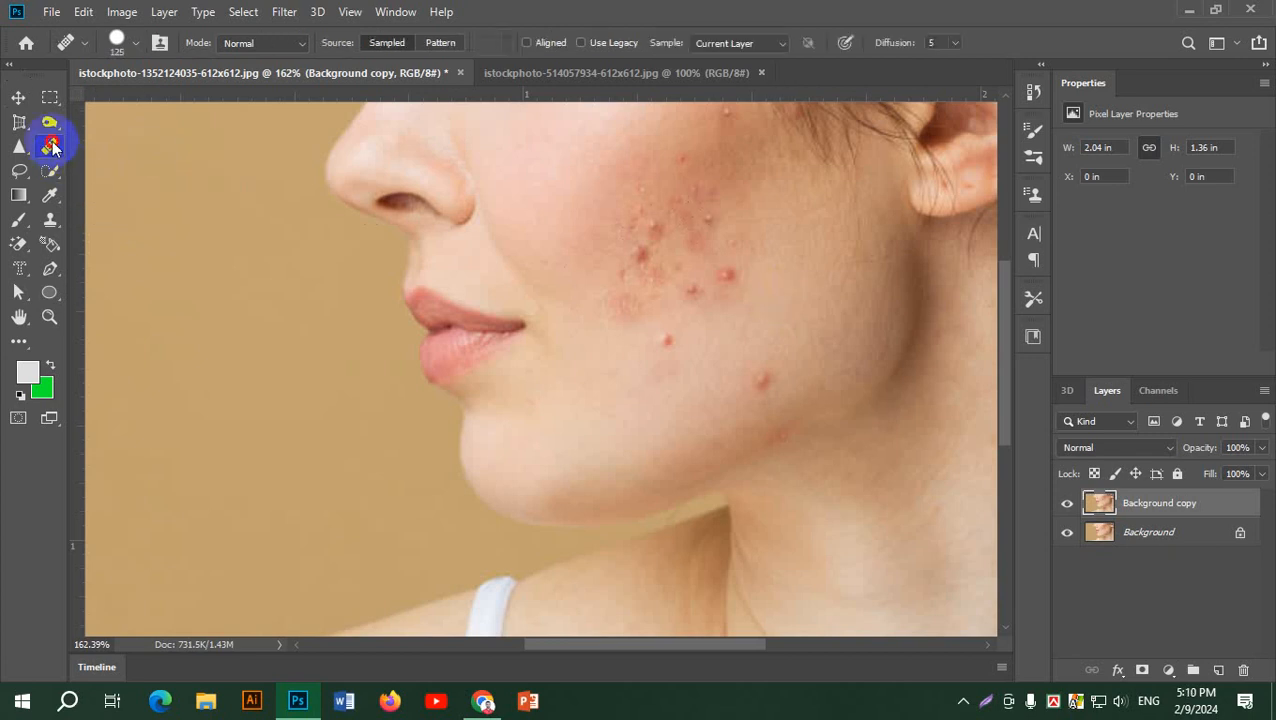
pyautogui.click(764, 383)
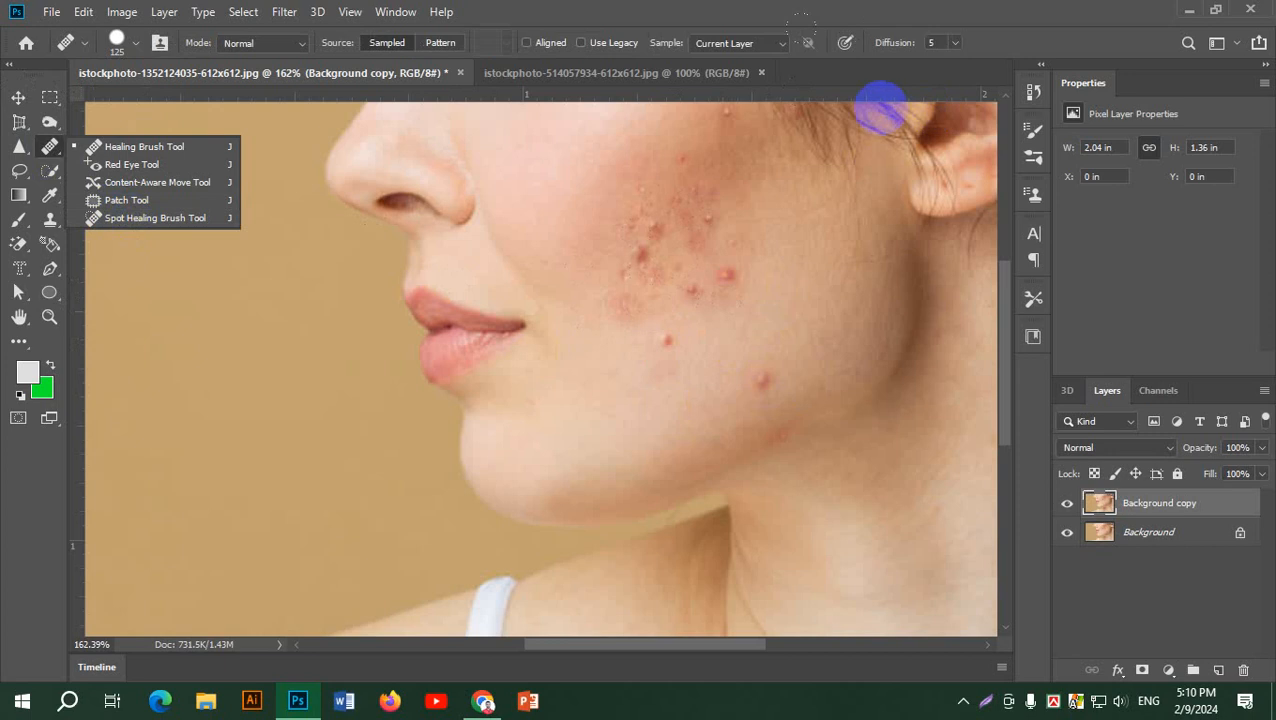
pyautogui.click(152, 218)
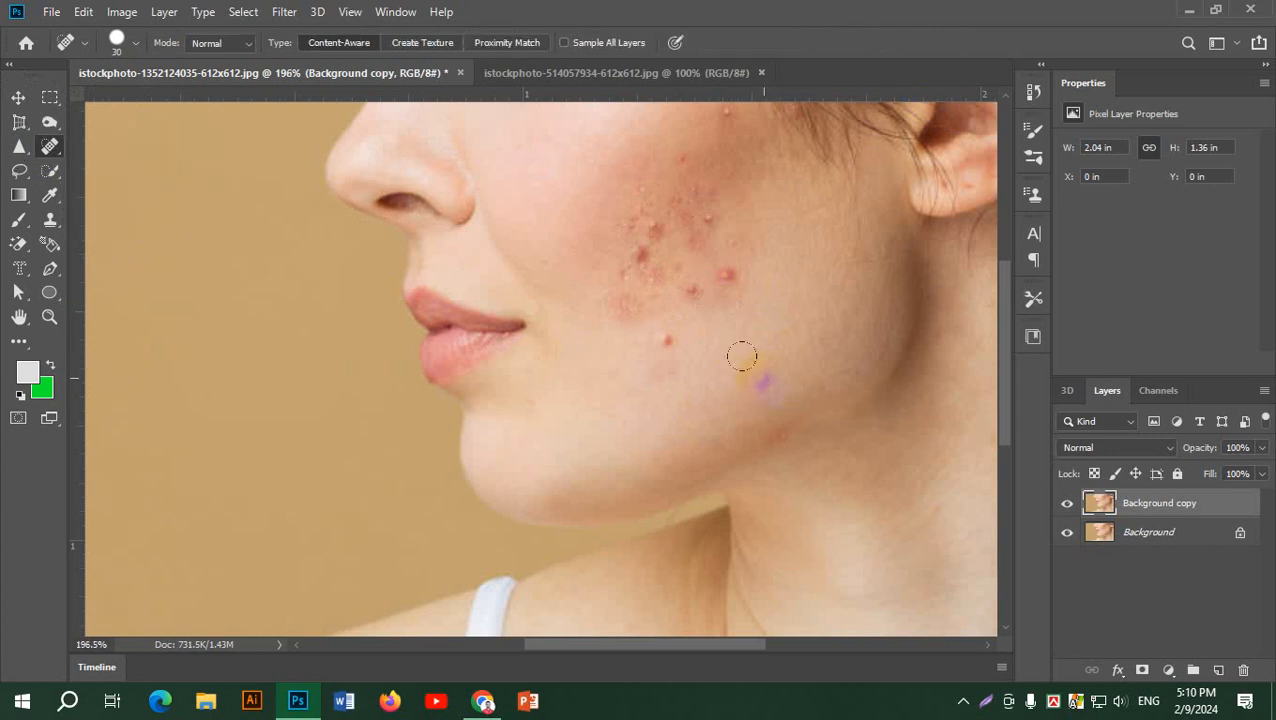
pyautogui.scroll(3, 758, 374)
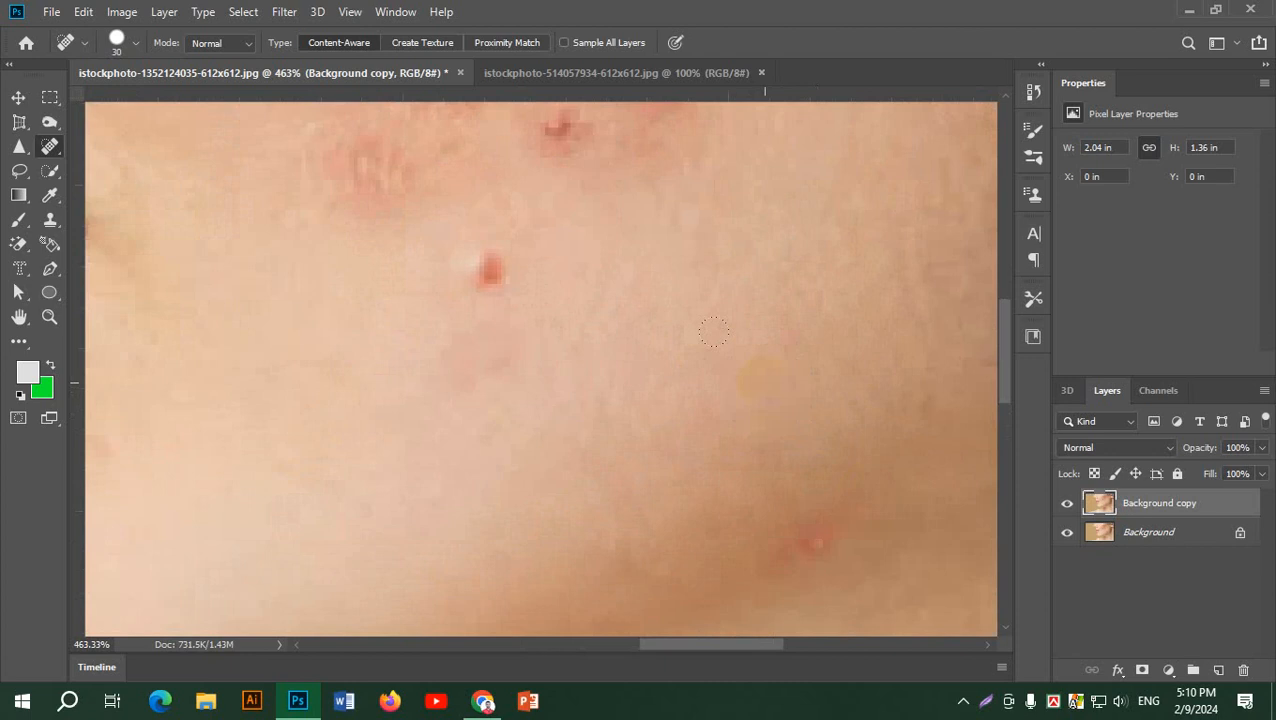
# - Try to heal the isolated lower-cheek pimple with the Healing Brush at size 40, without sampling a source point
pyautogui.rightClick(51, 148)
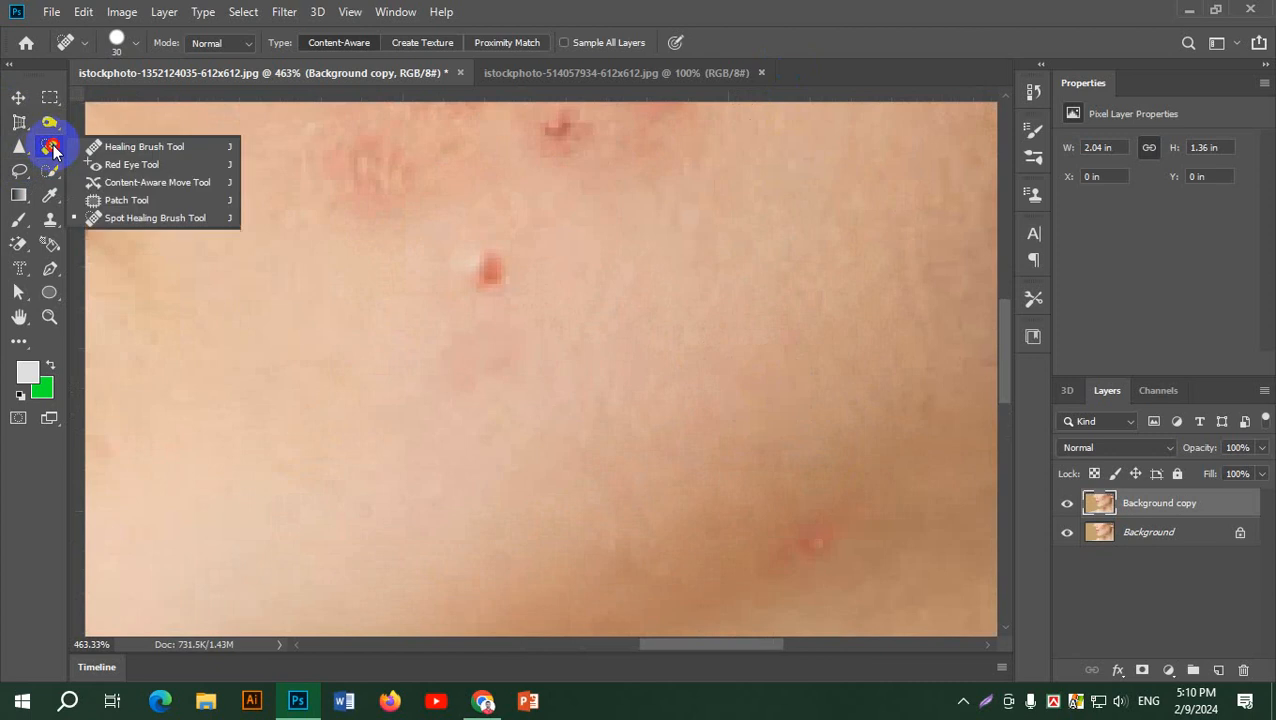
pyautogui.click(110, 147)
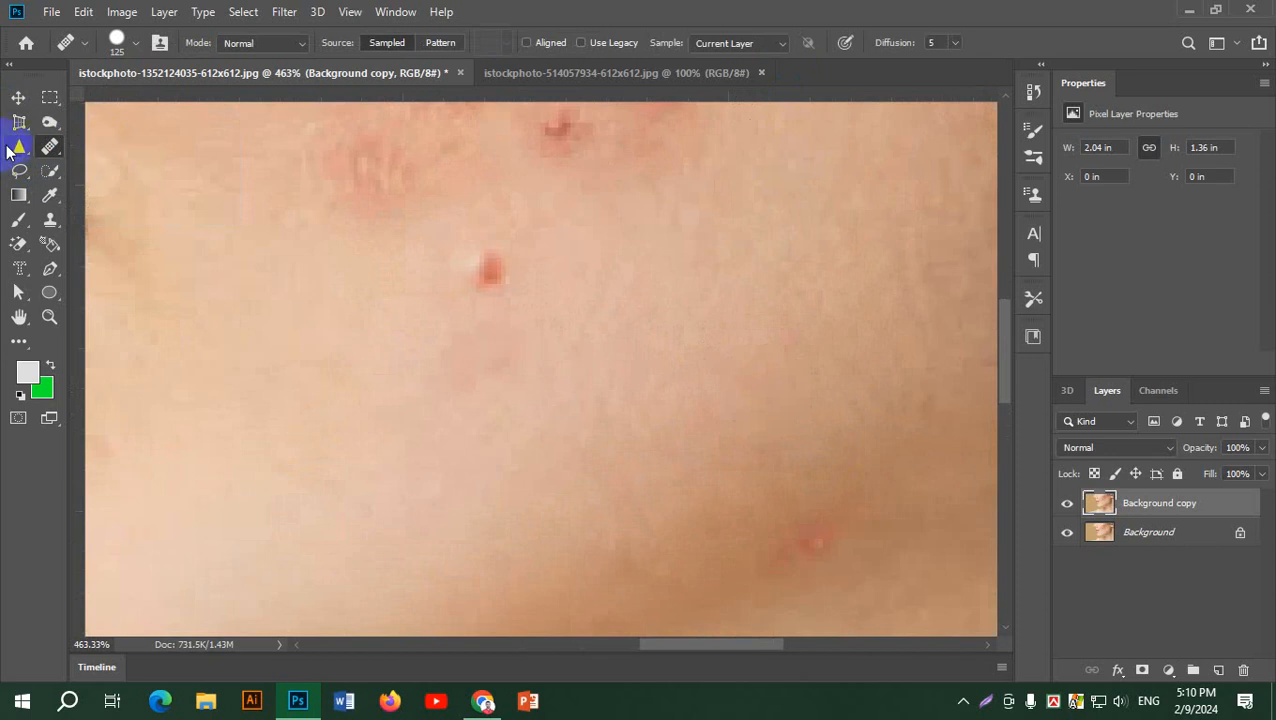
pyautogui.rightClick(50, 147)
pyautogui.click(142, 150)
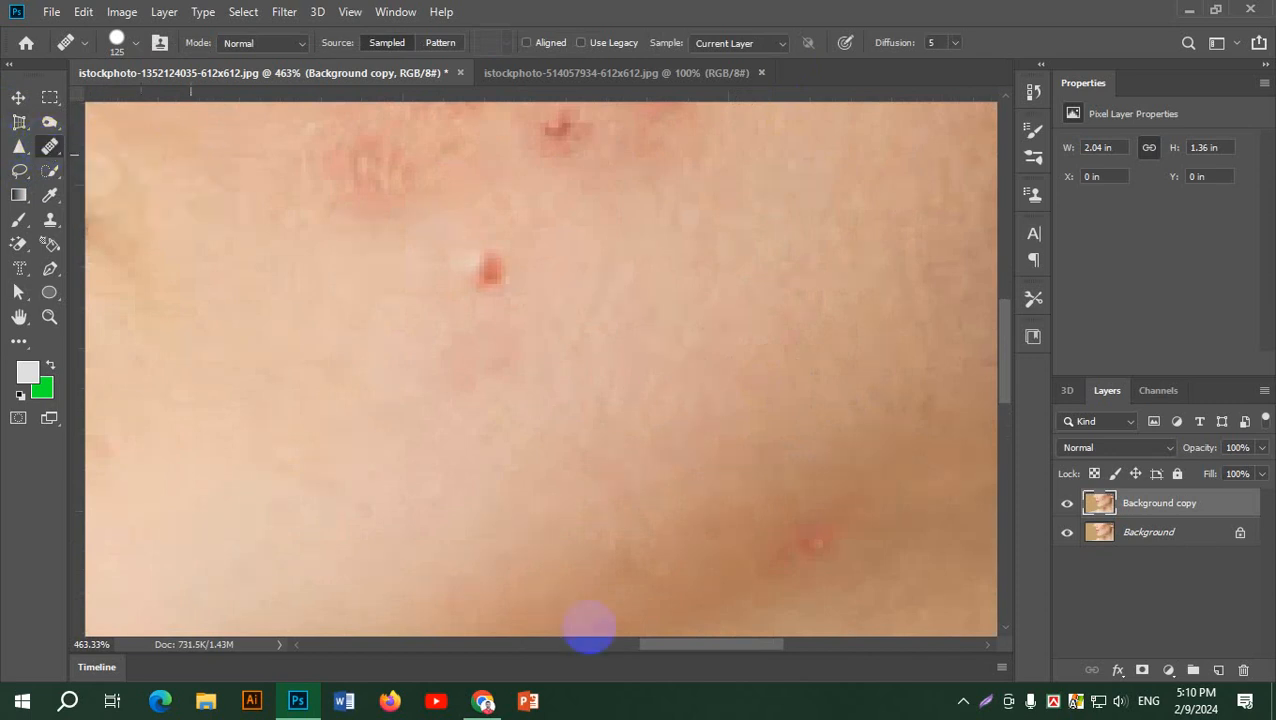
pyautogui.scroll(-3, 621, 404)
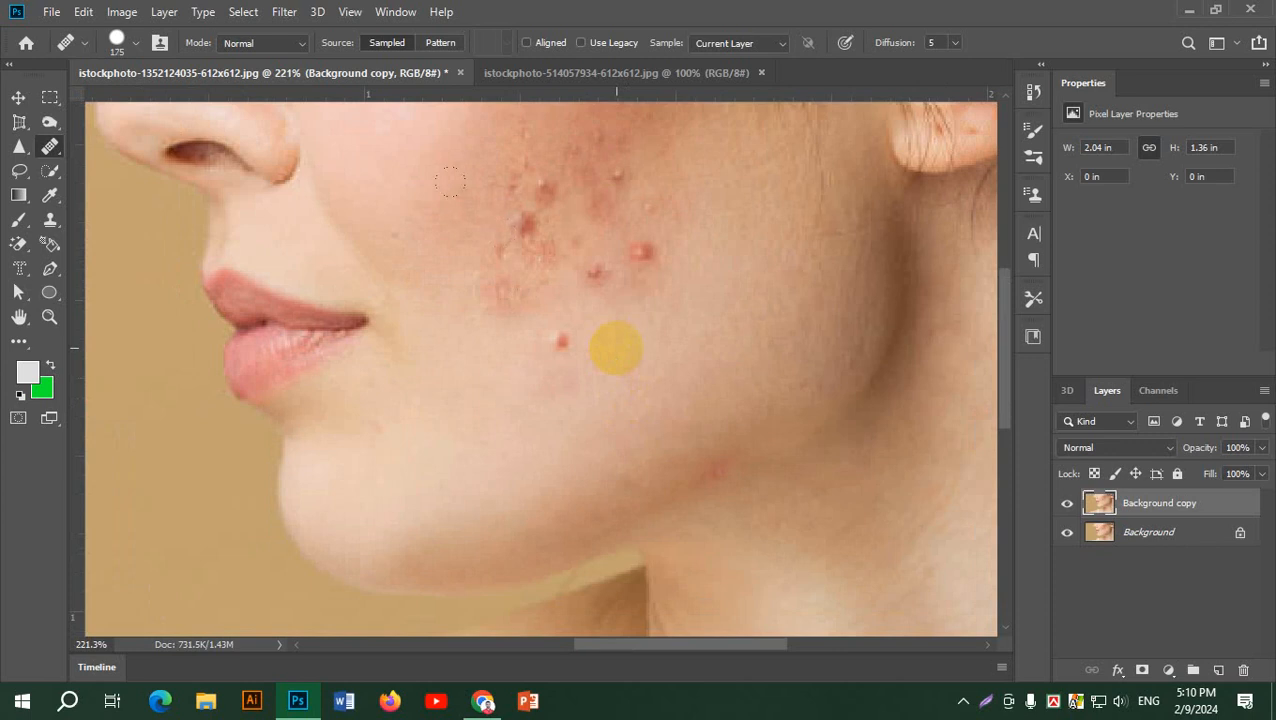
pyautogui.press('[')
pyautogui.press('[')
pyautogui.press('[')
pyautogui.scroll(5, 550, 328)
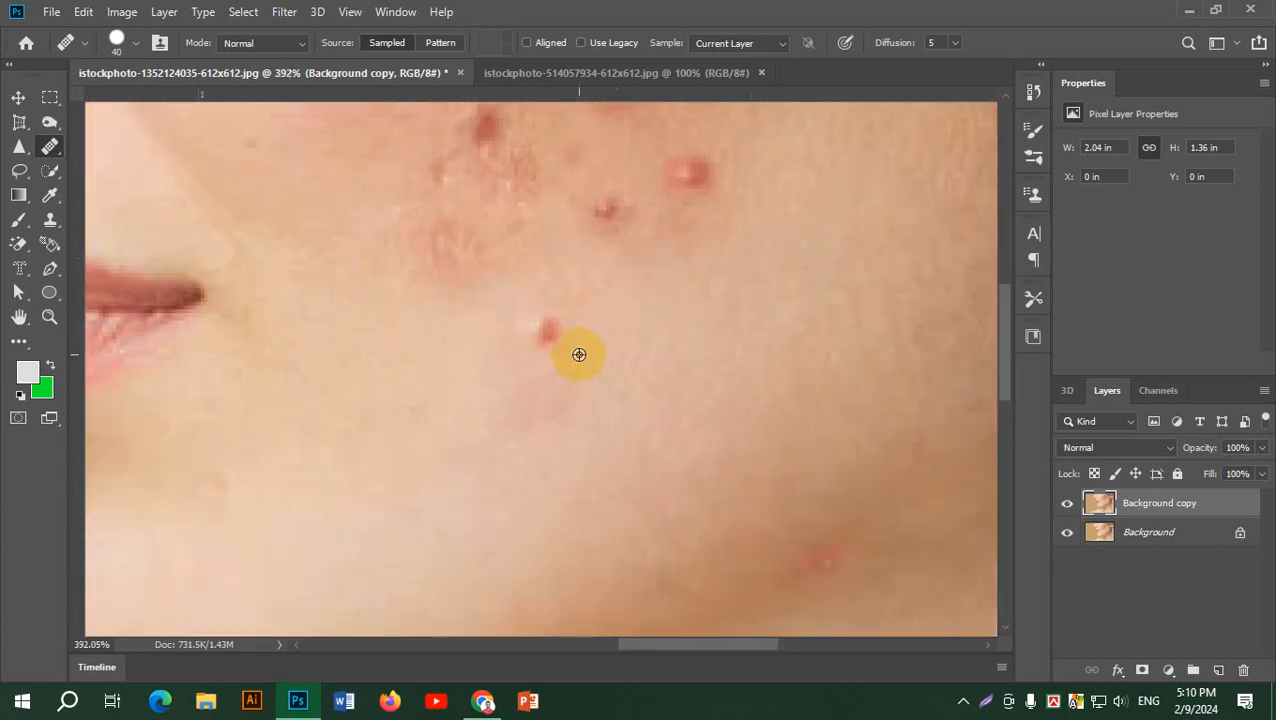
pyautogui.click(532, 329)
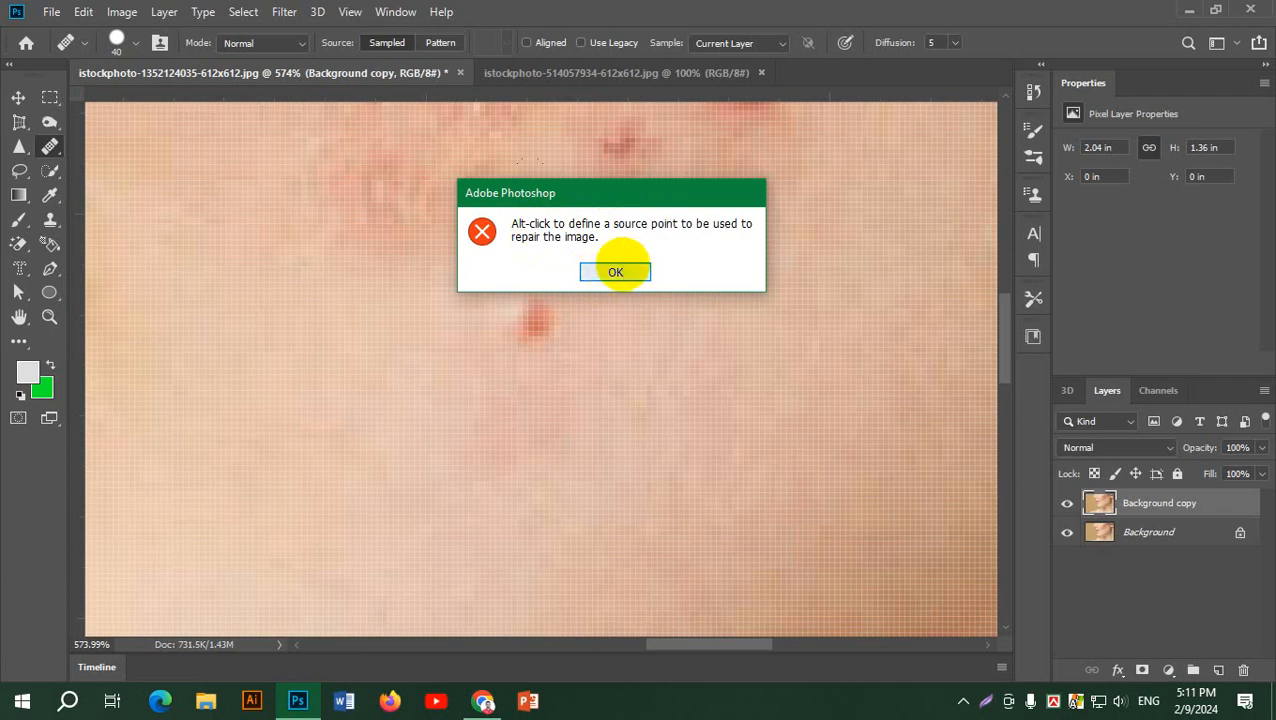
pyautogui.click(620, 271)
# - Reduce the Healing Brush to size 15, sample clear skin beside the isolated lower-cheek pimple, and heal the pimple
pyautogui.scroll(-3, 731, 400)
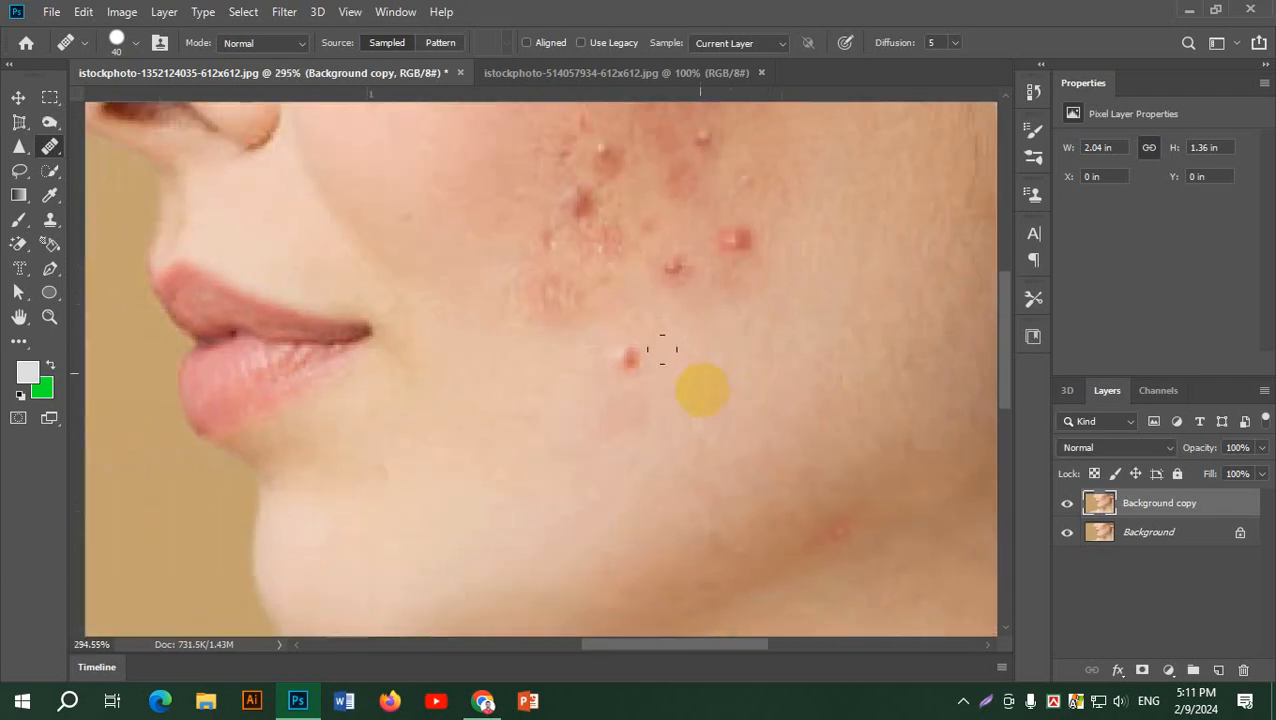
pyautogui.press('[')
pyautogui.press('[')
pyautogui.press('[')
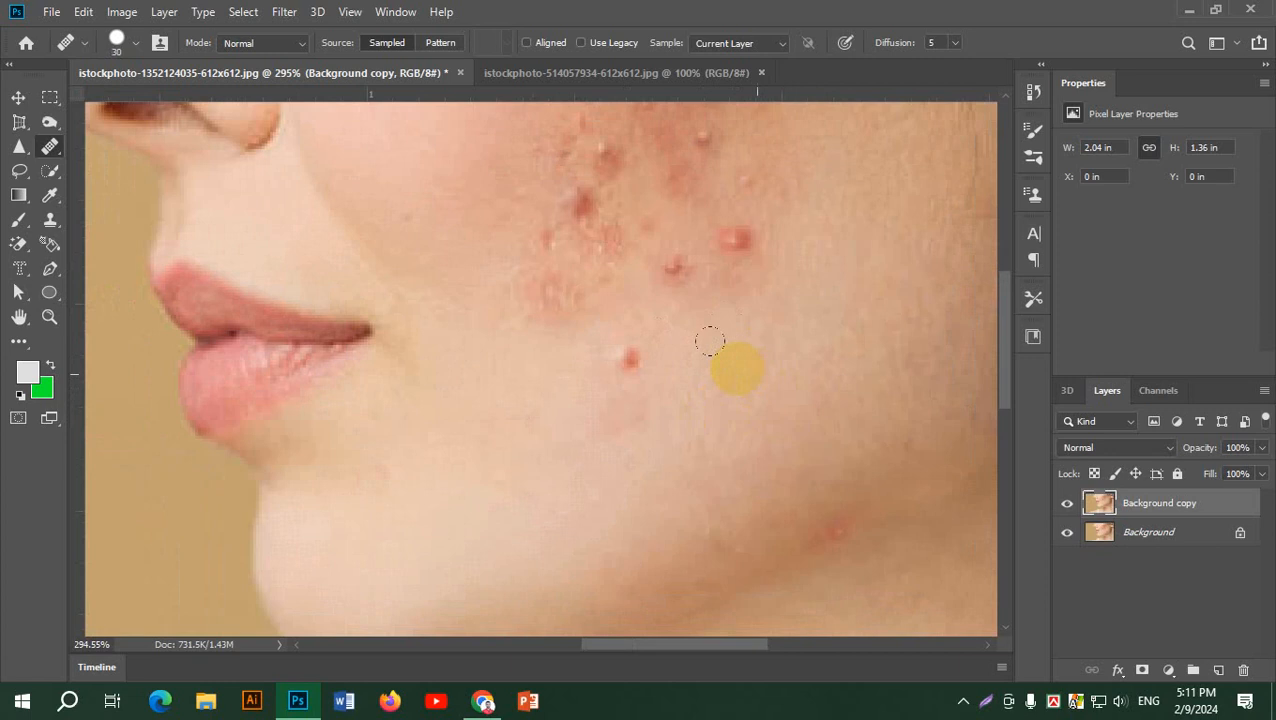
pyautogui.press('[')
pyautogui.press('[')
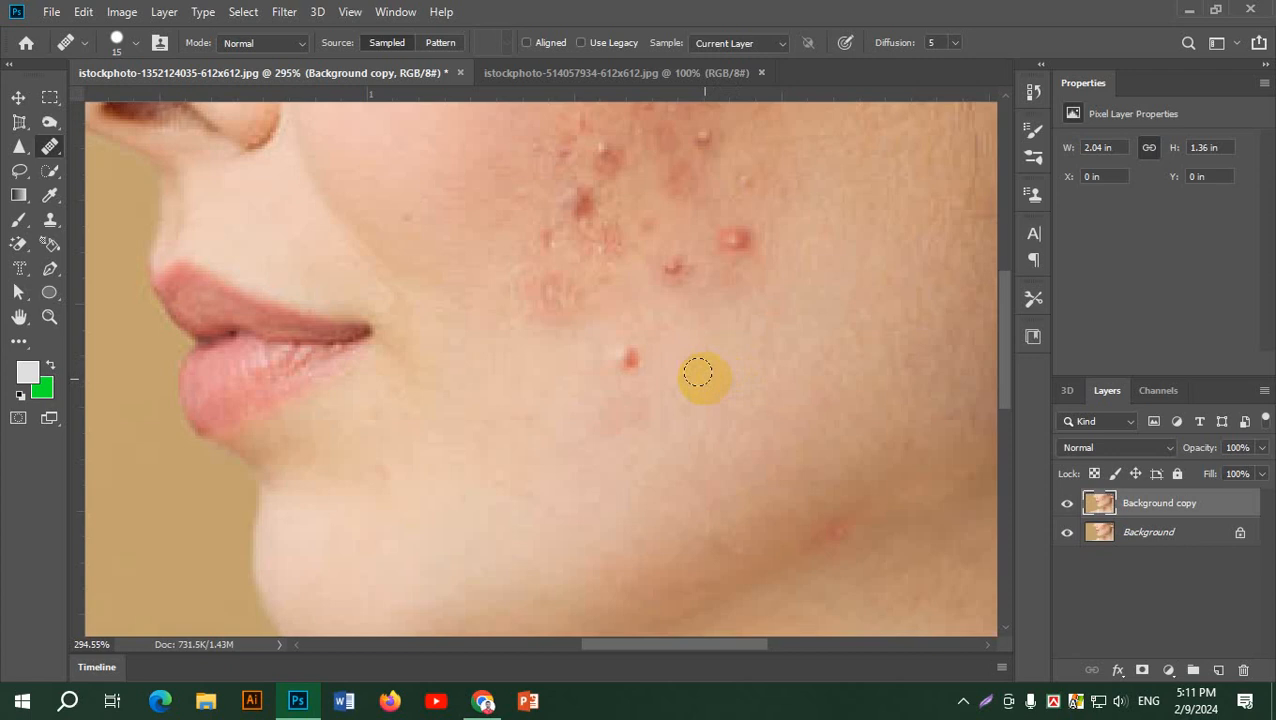
pyautogui.click(628, 362)
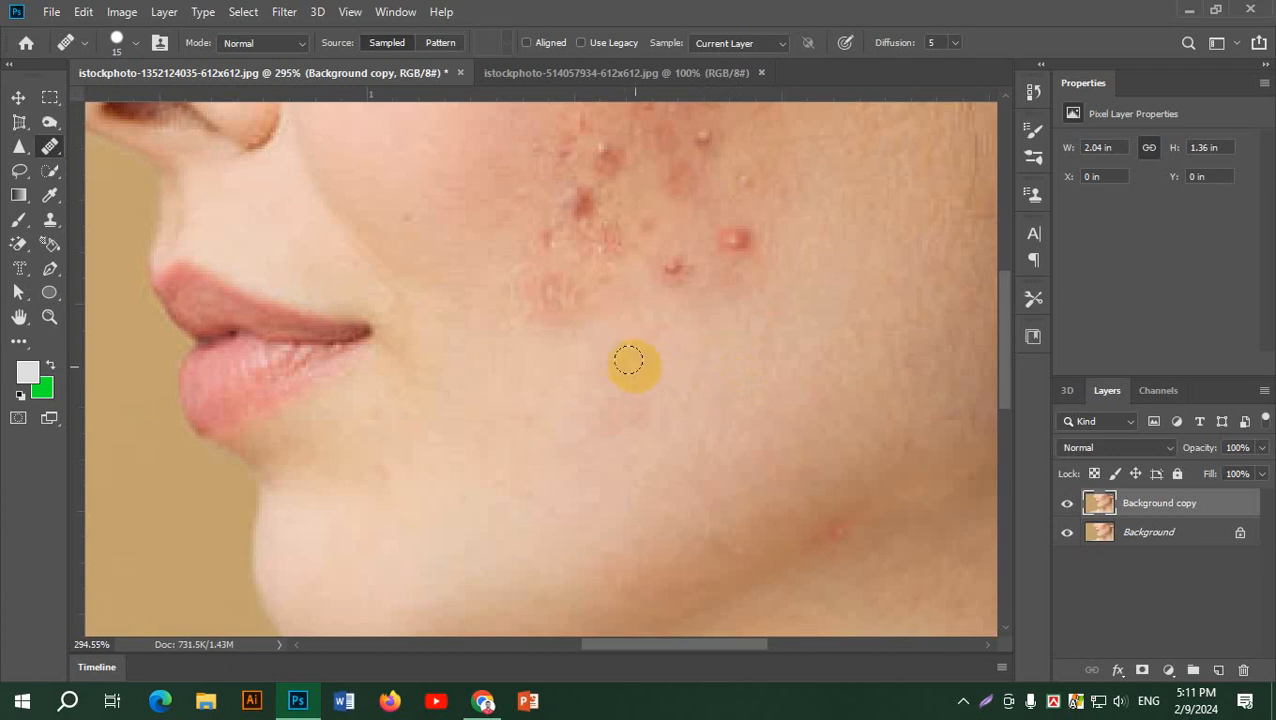
pyautogui.click(629, 363)
# - Heal the two red pimples just above the healed spot on the cheek, using the sampled skin
pyautogui.click(734, 238)
pyautogui.click(735, 239)
pyautogui.click(677, 269)
pyautogui.click(670, 275)
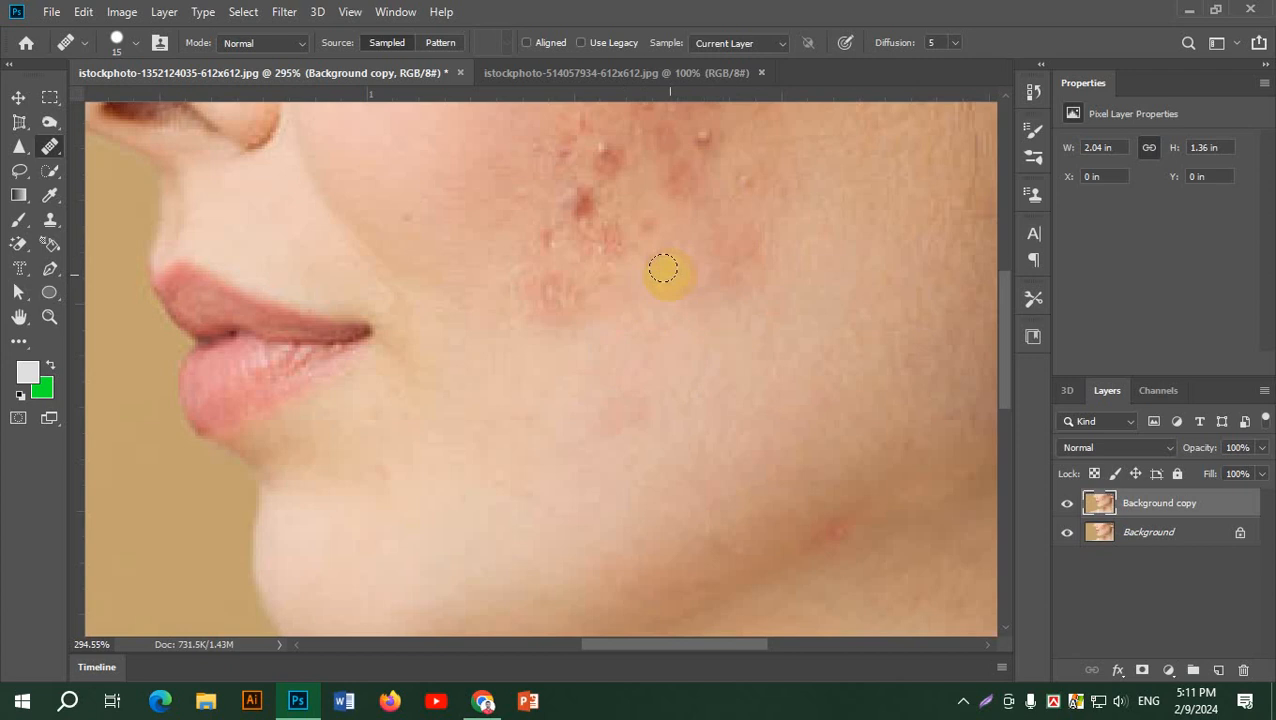
# - Heal the dense cluster of red spots in the middle of the cheek with the Healing Brush
pyautogui.click(575, 205)
pyautogui.click(596, 159)
pyautogui.click(592, 201)
pyautogui.click(706, 135)
pyautogui.click(651, 187)
pyautogui.click(642, 226)
pyautogui.click(606, 175)
pyautogui.click(578, 150)
pyautogui.click(585, 107)
pyautogui.click(669, 118)
pyautogui.click(672, 190)
# - Heal the remaining small spots on the upper cheek with the Healing Brush
pyautogui.scroll(3, 644, 320)
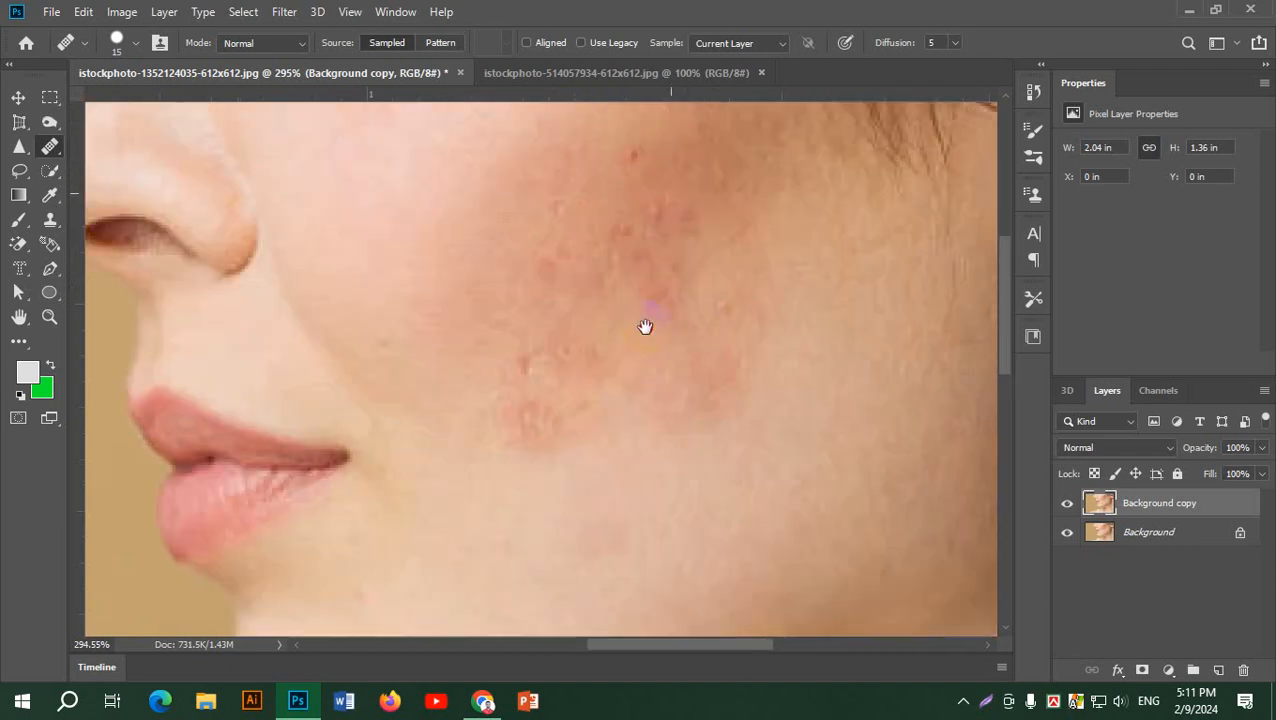
pyautogui.click(613, 240)
pyautogui.click(644, 214)
pyautogui.click(633, 172)
pyautogui.click(672, 203)
pyautogui.click(664, 280)
pyautogui.click(681, 235)
pyautogui.click(709, 298)
pyautogui.click(652, 310)
# - Heal the blotchy redness along the side of the cheek nearest the mouth
pyautogui.click(521, 316)
pyautogui.click(500, 415)
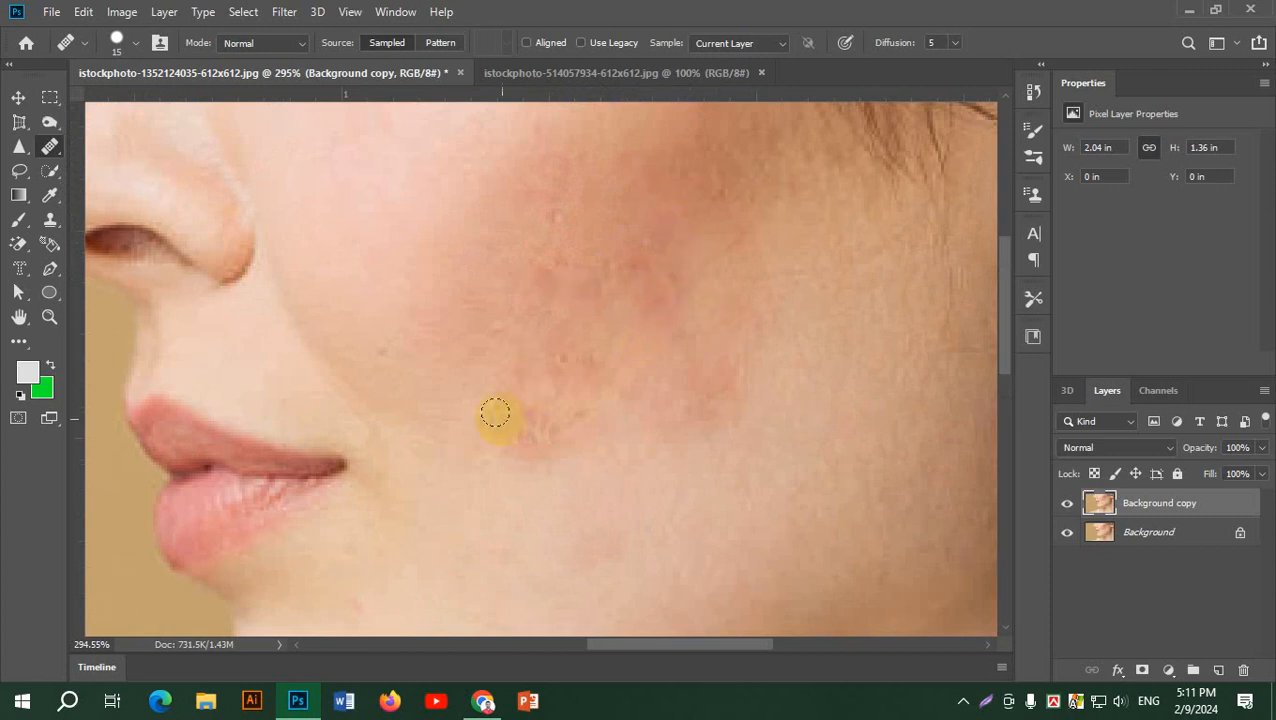
pyautogui.click(531, 415)
pyautogui.click(473, 345)
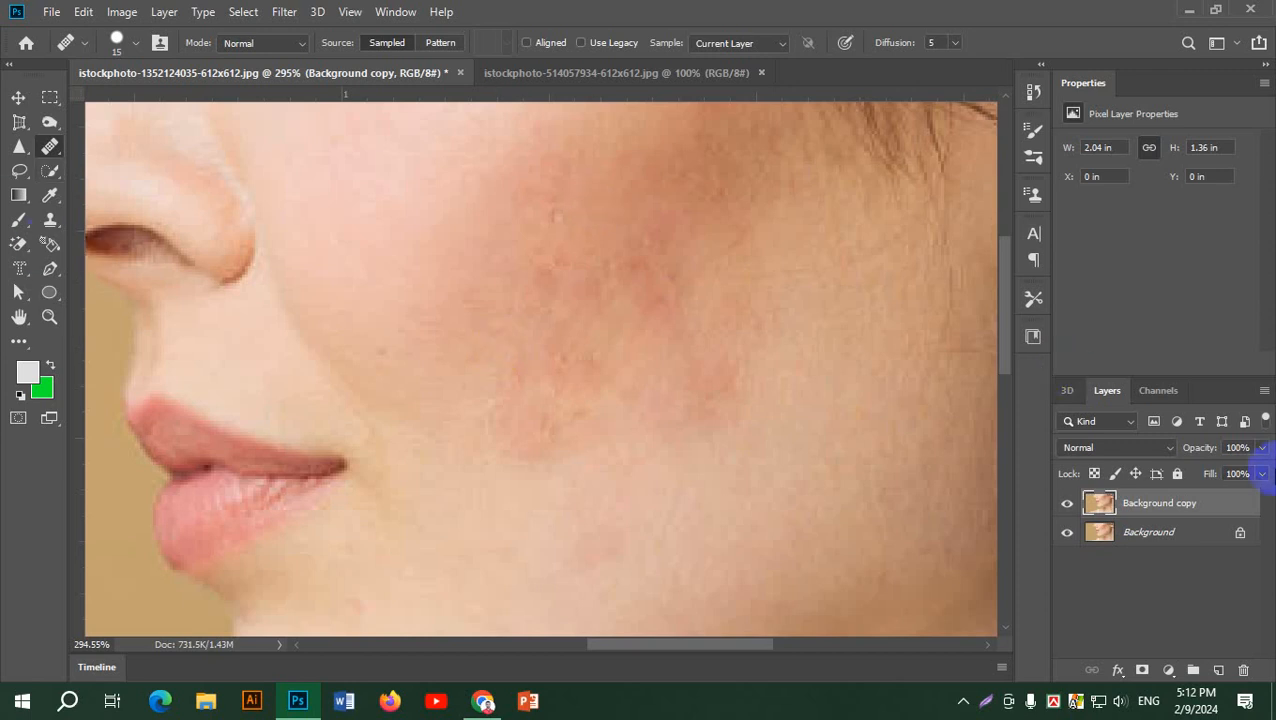
# - Delete the retouched Background copy layer and duplicate the Background layer again
pyautogui.moveTo(1190, 505); pyautogui.dragTo(1244, 673)
pyautogui.click(1174, 505)
pyautogui.moveTo(1174, 505); pyautogui.dragTo(1219, 668)
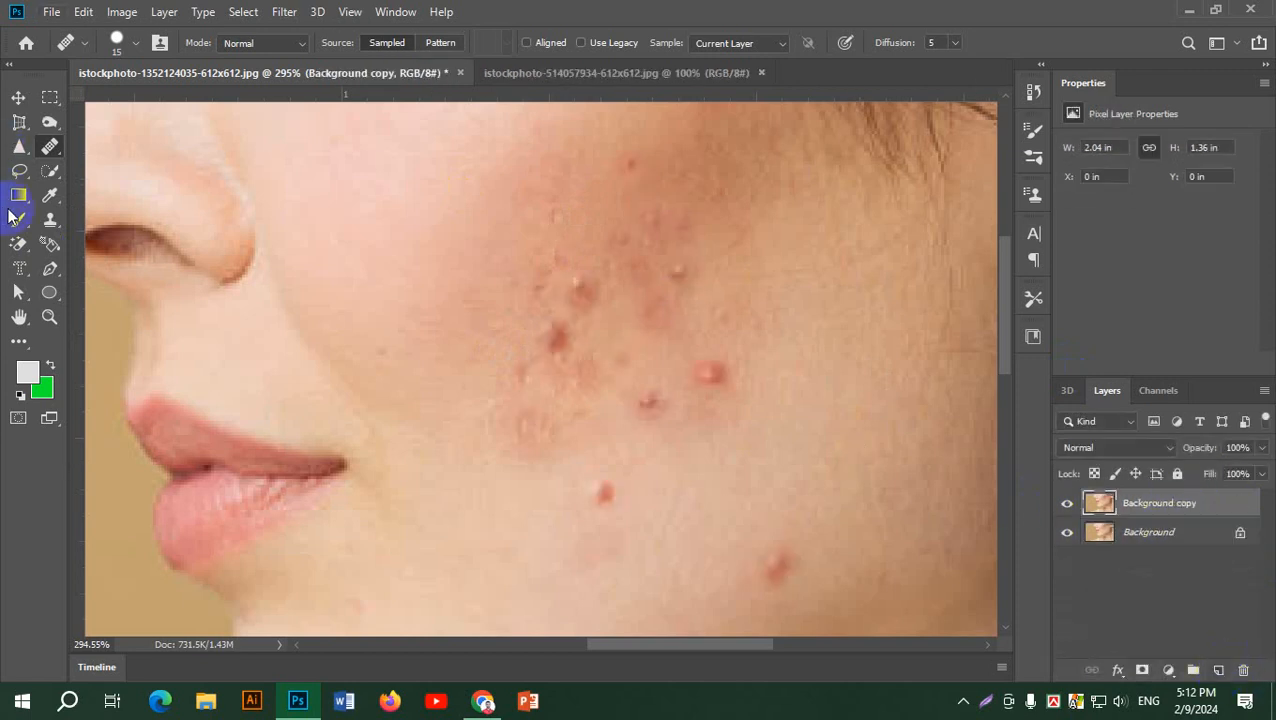
# - Outline the large red pimple on the outer cheek with the Patch Tool and patch it with clear skin toward the ear
pyautogui.click(54, 152)
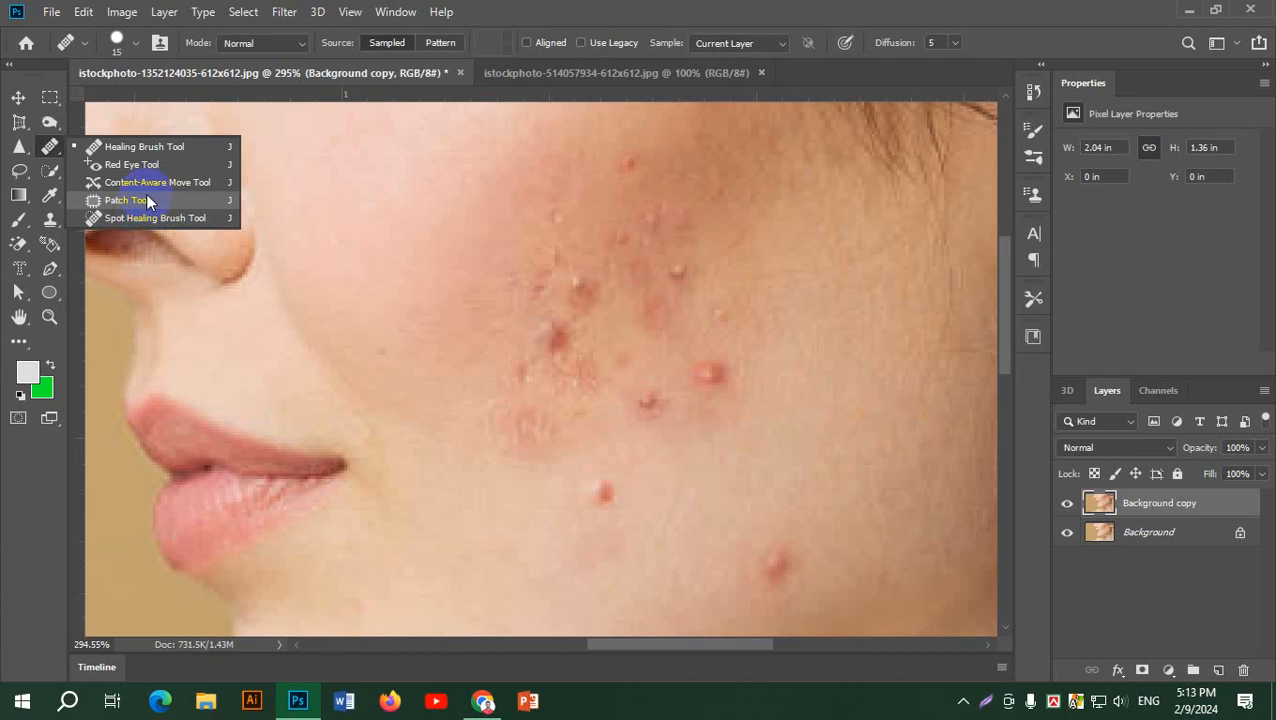
pyautogui.click(146, 200)
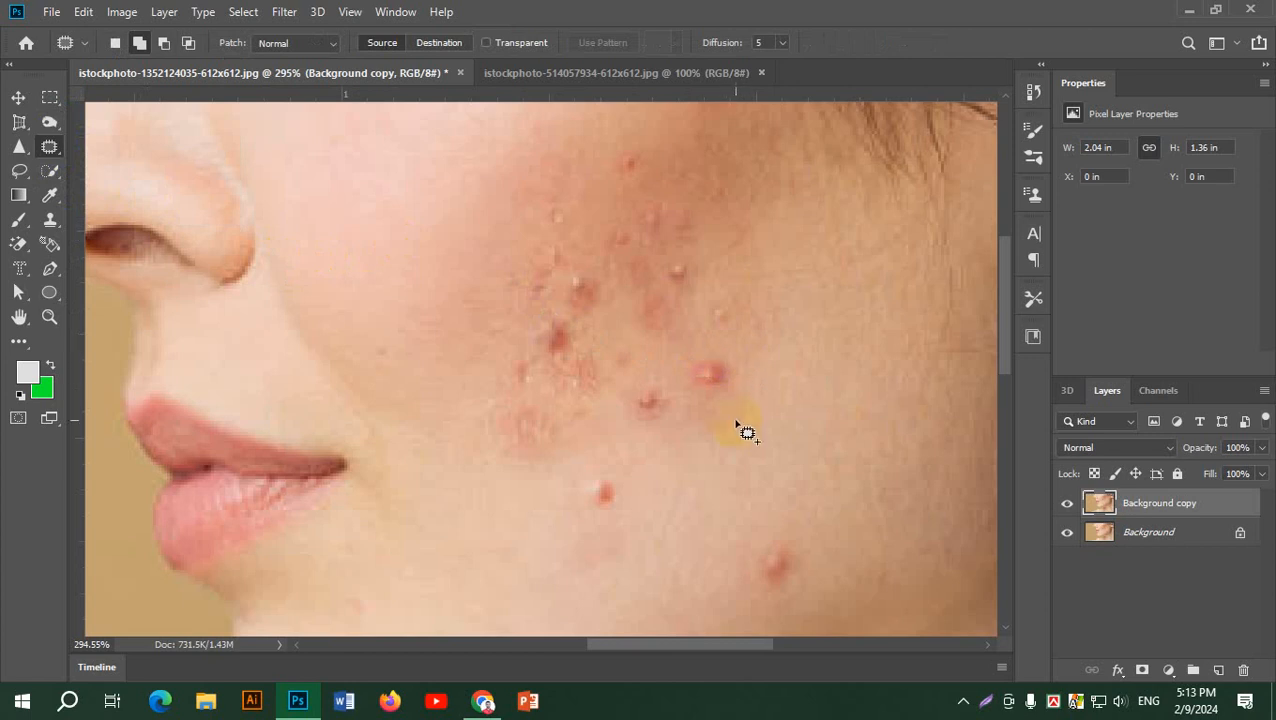
pyautogui.moveTo(708, 397)
pyautogui.mouseDown()
pyautogui.moveTo(735, 357)
pyautogui.moveTo(682, 347)
pyautogui.moveTo(673, 383)
pyautogui.moveTo(704, 400)
pyautogui.mouseUp()
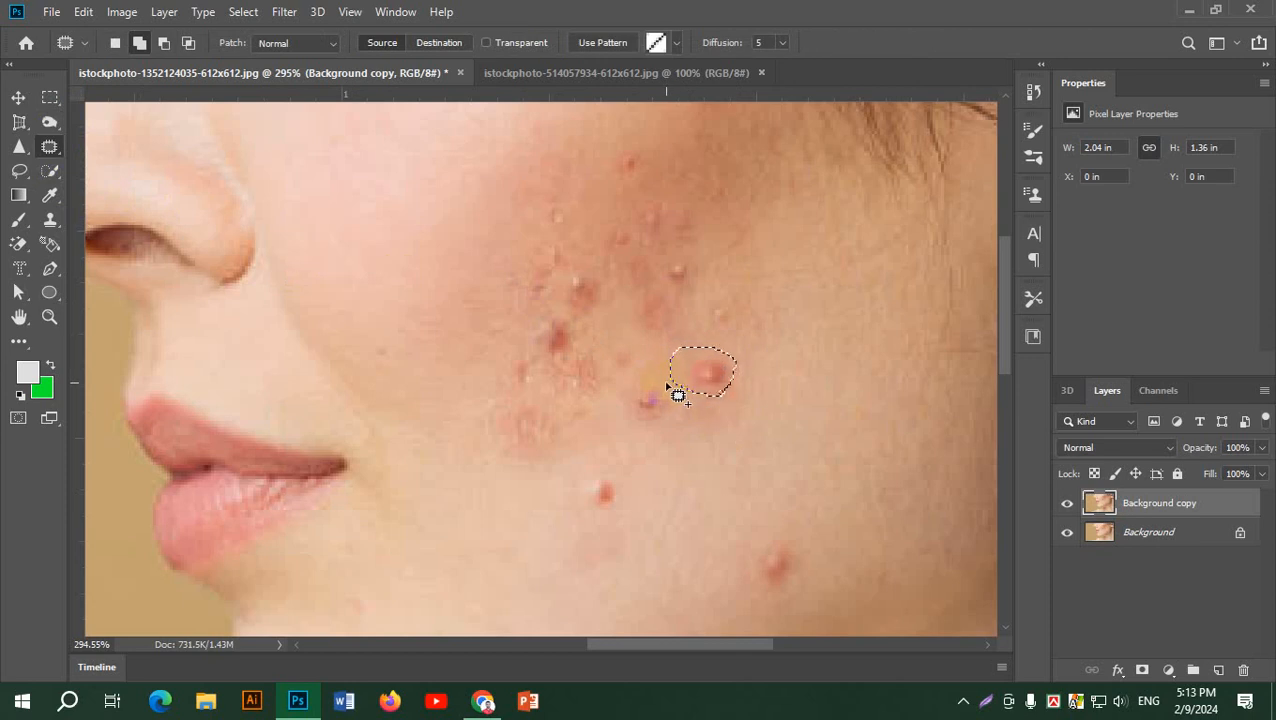
pyautogui.moveTo(680, 390); pyautogui.dragTo(817, 372)
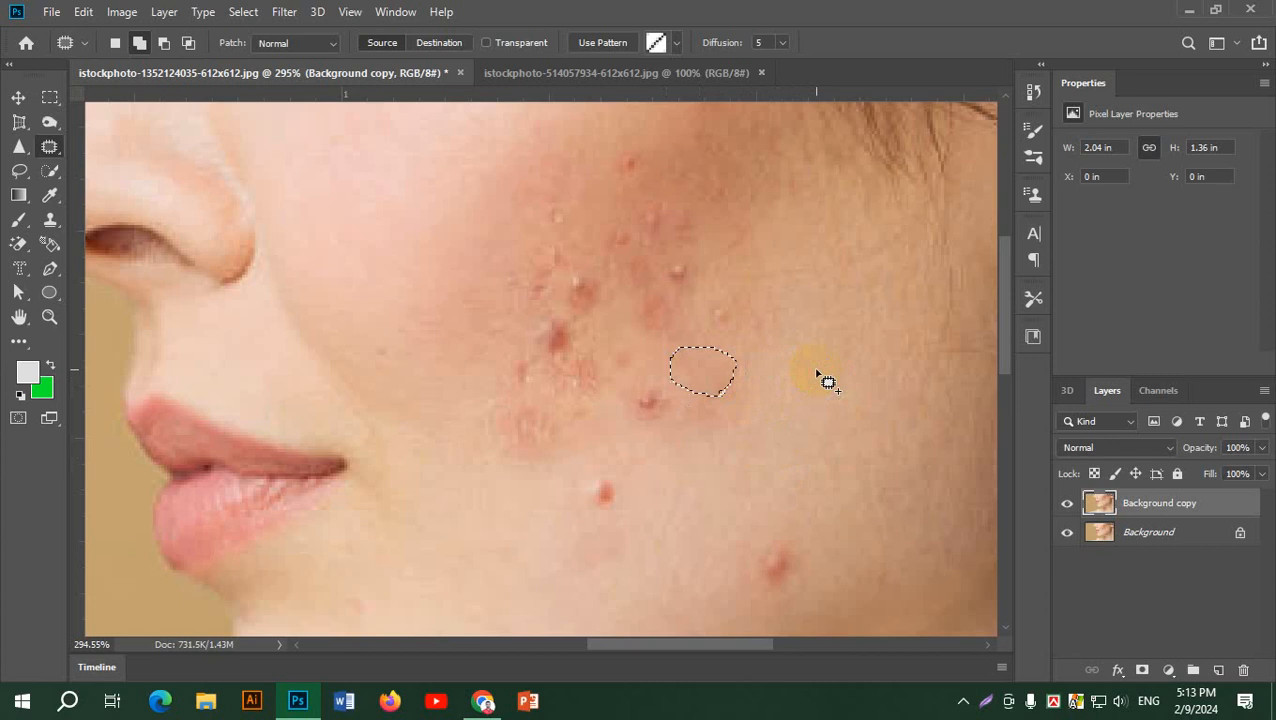
# - Switch the Patch Tool to New Selection mode, outline the pimple near the jaw, and patch it with clear cheek skin
pyautogui.moveTo(800, 528)
pyautogui.mouseDown()
pyautogui.moveTo(752, 554)
pyautogui.moveTo(748, 576)
pyautogui.moveTo(794, 581)
pyautogui.moveTo(780, 522)
pyautogui.mouseUp()
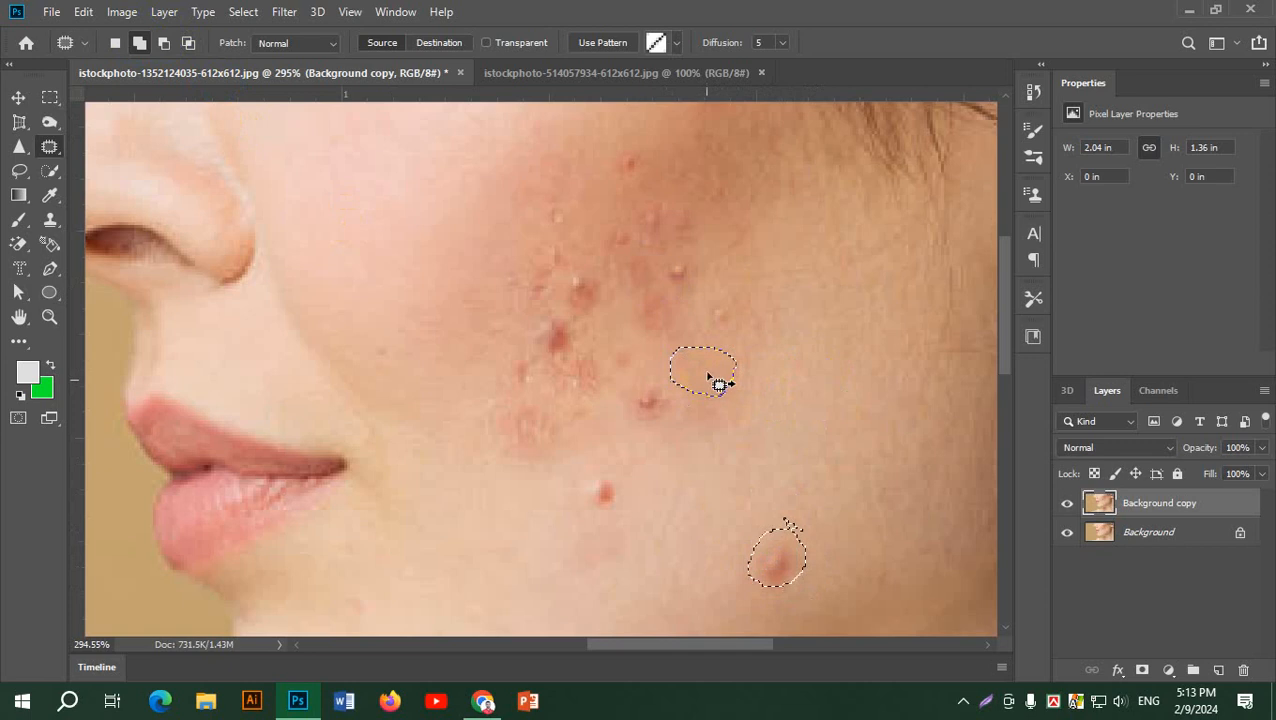
pyautogui.click(113, 43)
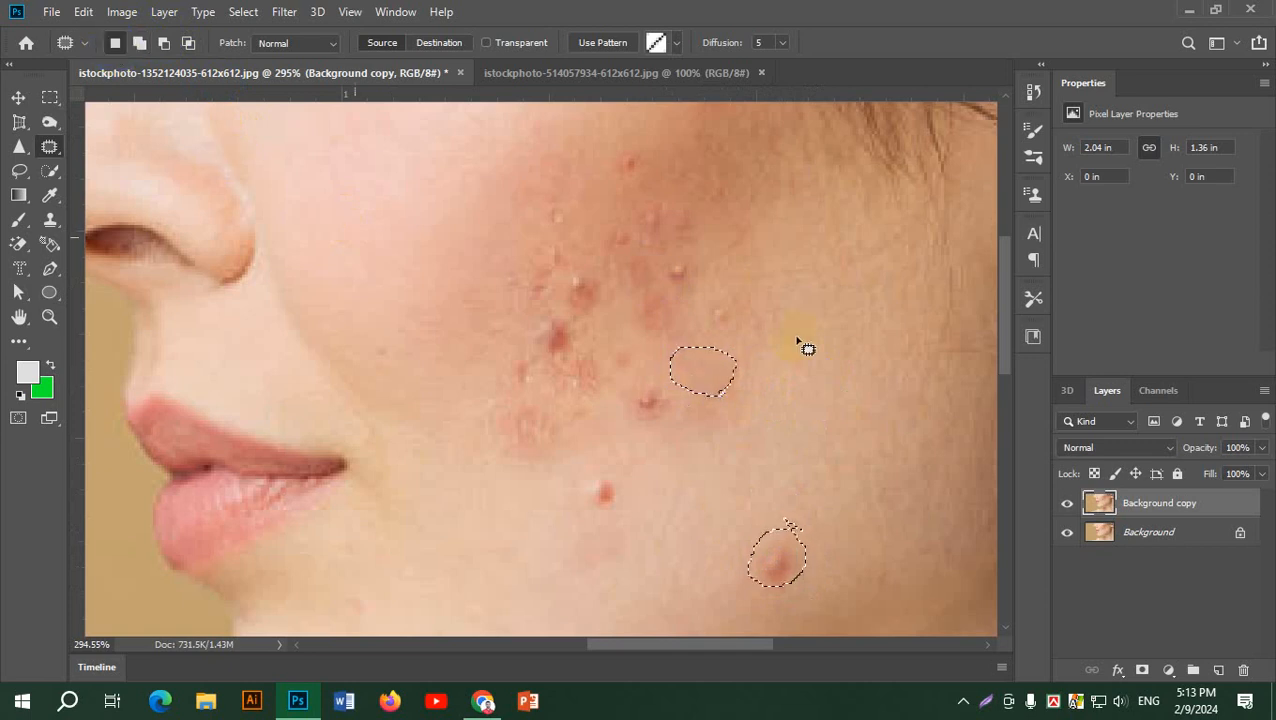
pyautogui.click(640, 258)
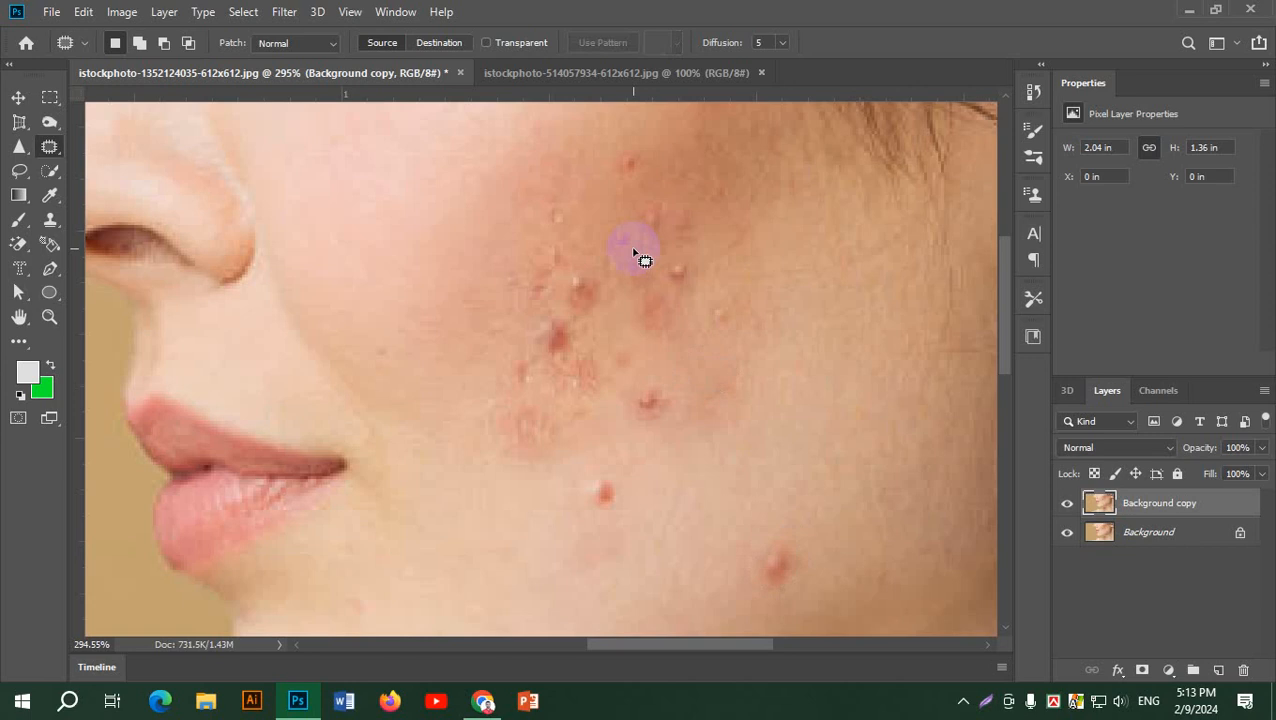
pyautogui.moveTo(750, 542)
pyautogui.mouseDown()
pyautogui.moveTo(761, 588)
pyautogui.moveTo(806, 567)
pyautogui.moveTo(765, 495)
pyautogui.moveTo(803, 572)
pyautogui.mouseUp()
pyautogui.moveTo(824, 507)
pyautogui.mouseDown()
pyautogui.moveTo(860, 455)
pyautogui.moveTo(856, 425)
pyautogui.mouseUp()
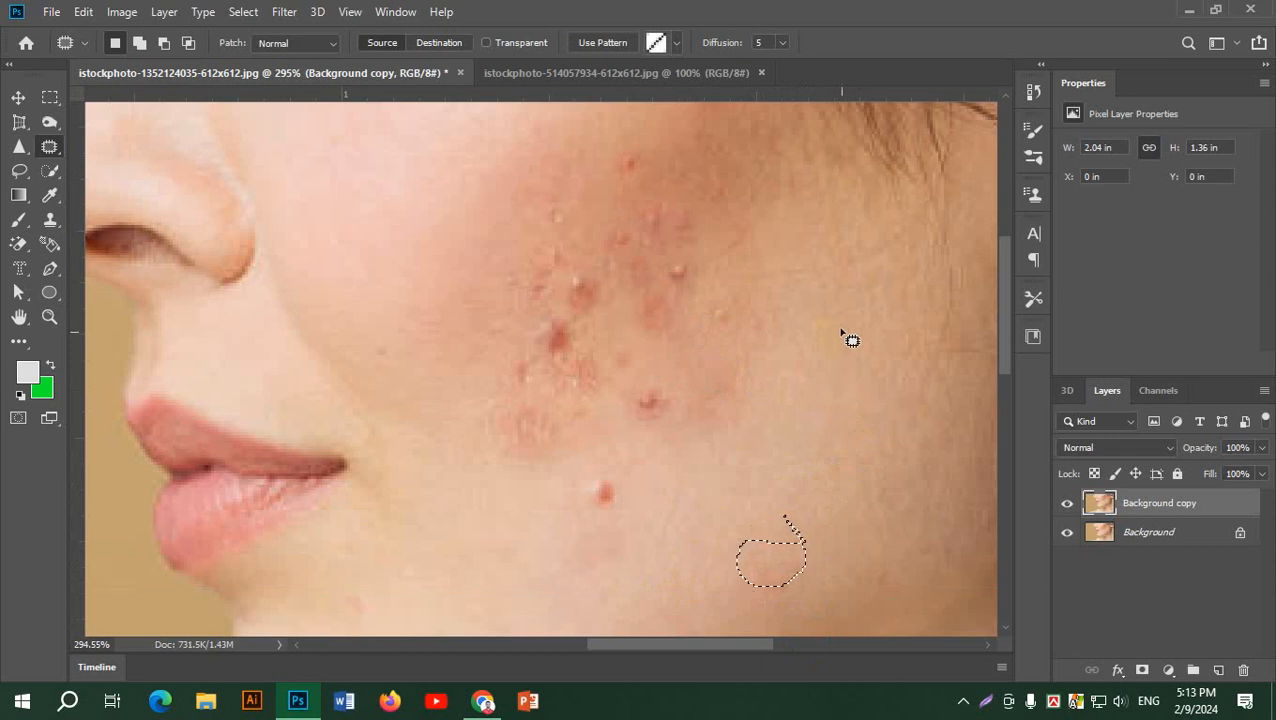
pyautogui.click(608, 578)
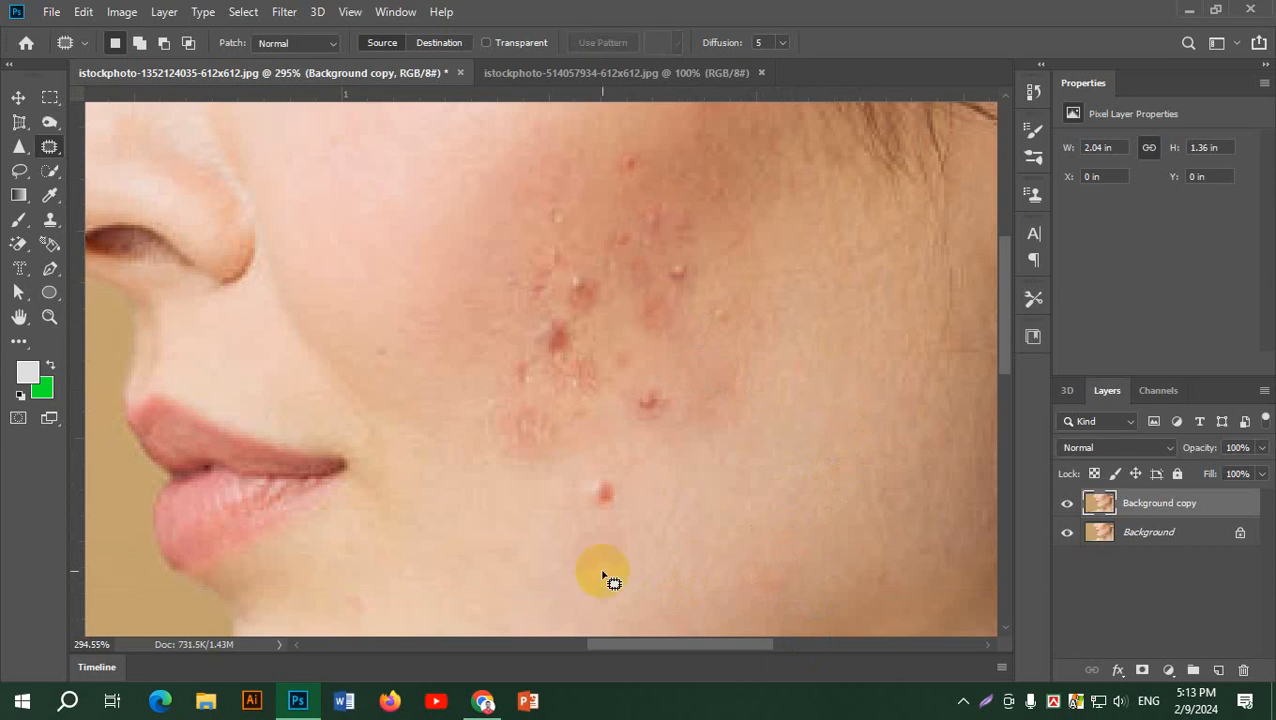
# - Patch one raised upper-cheek spot, the isolated lower-cheek pimple and the red spot above it with clear skin
pyautogui.moveTo(675, 293)
pyautogui.mouseDown()
pyautogui.moveTo(692, 276)
pyautogui.moveTo(678, 253)
pyautogui.moveTo(666, 279)
pyautogui.moveTo(686, 264)
pyautogui.moveTo(789, 311)
pyautogui.moveTo(795, 329)
pyautogui.mouseUp()
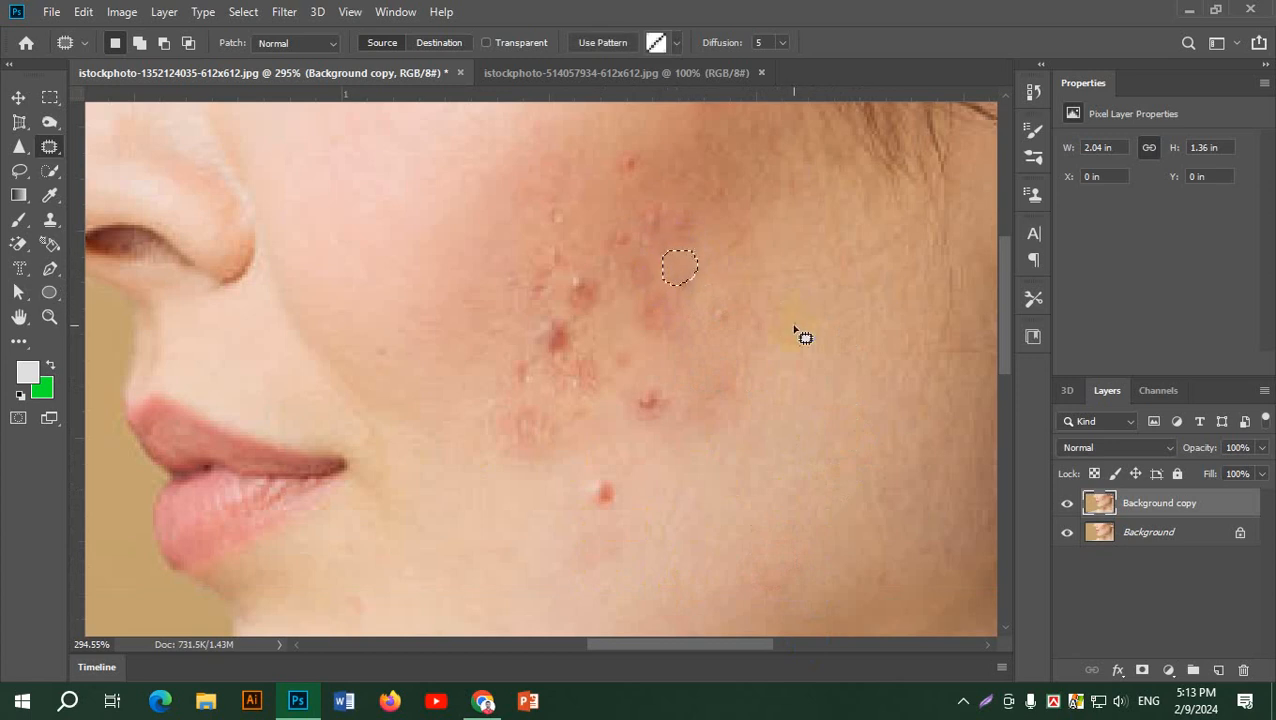
pyautogui.moveTo(601, 467)
pyautogui.mouseDown()
pyautogui.moveTo(610, 525)
pyautogui.moveTo(592, 500)
pyautogui.moveTo(743, 492)
pyautogui.mouseUp()
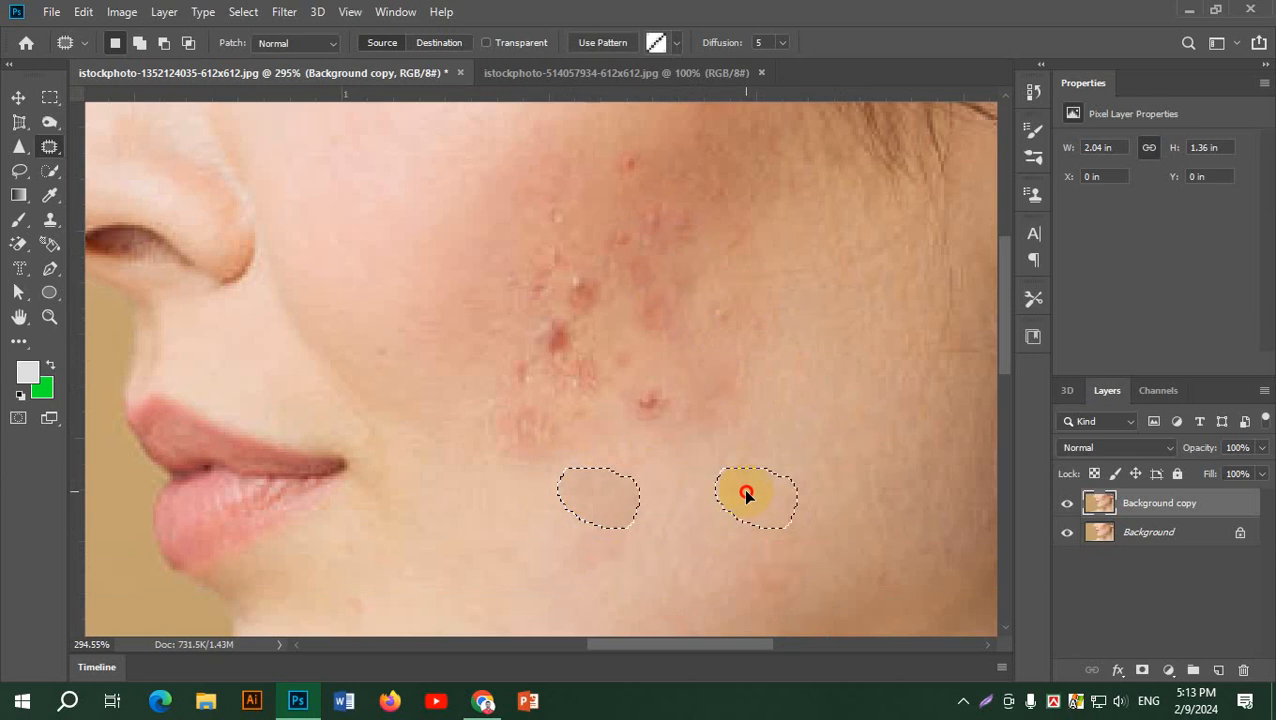
pyautogui.moveTo(687, 425)
pyautogui.mouseDown()
pyautogui.moveTo(687, 390)
pyautogui.moveTo(618, 389)
pyautogui.moveTo(621, 430)
pyautogui.moveTo(667, 415)
pyautogui.moveTo(777, 494)
pyautogui.mouseUp()
# - Patch the clustered spots and redness across the middle and upper cheek area by area with nearby clear skin
pyautogui.click(597, 340)
pyautogui.moveTo(597, 340)
pyautogui.mouseDown()
pyautogui.moveTo(578, 276)
pyautogui.moveTo(580, 366)
pyautogui.mouseUp()
pyautogui.moveTo(572, 326); pyautogui.dragTo(456, 273)
pyautogui.moveTo(668, 300)
pyautogui.mouseDown()
pyautogui.moveTo(644, 208)
pyautogui.moveTo(686, 200)
pyautogui.moveTo(672, 298)
pyautogui.mouseUp()
pyautogui.moveTo(664, 236); pyautogui.dragTo(765, 300)
pyautogui.moveTo(615, 194)
pyautogui.mouseDown()
pyautogui.moveTo(601, 138)
pyautogui.moveTo(615, 194)
pyautogui.moveTo(465, 190)
pyautogui.mouseUp()
pyautogui.moveTo(550, 204)
pyautogui.mouseDown()
pyautogui.moveTo(493, 305)
pyautogui.moveTo(484, 234)
pyautogui.moveTo(495, 222)
pyautogui.mouseUp()
pyautogui.moveTo(540, 265); pyautogui.dragTo(410, 240)
pyautogui.moveTo(573, 340); pyautogui.dragTo(615, 440)
pyautogui.moveTo(560, 402); pyautogui.dragTo(731, 497)
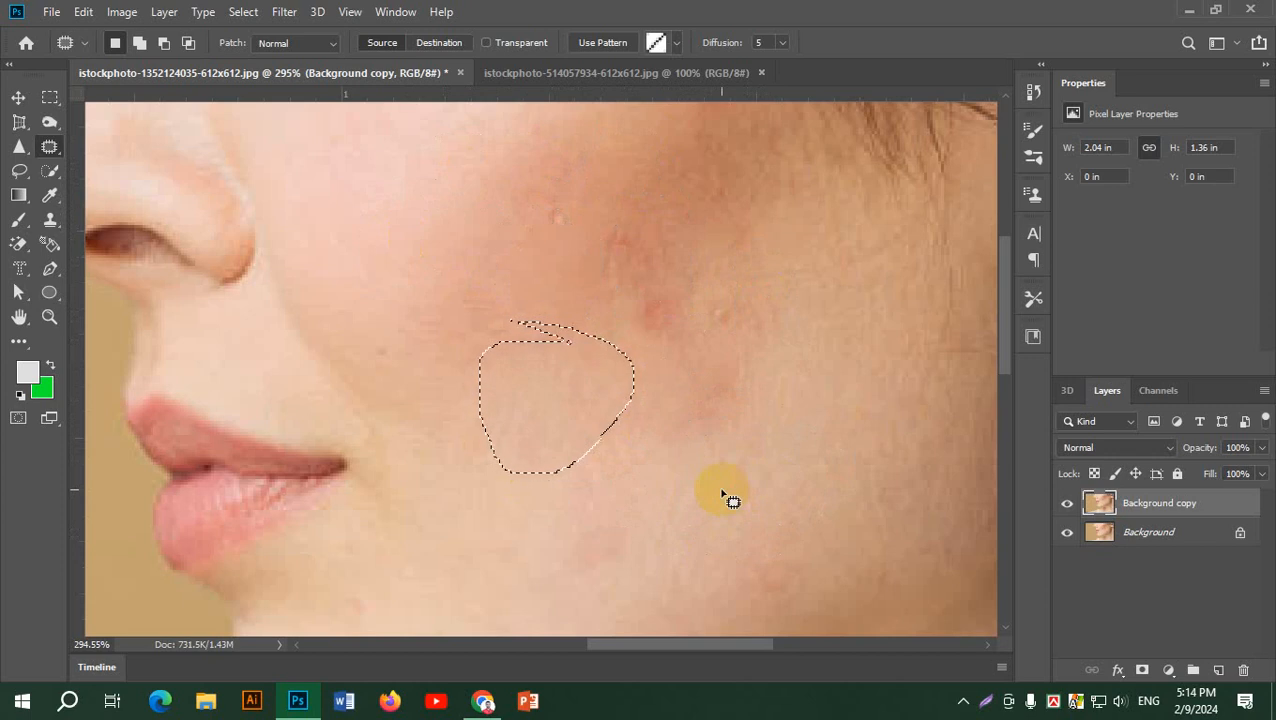
# - Clear the selection and replace the patched Background copy with a fresh duplicate of the Background layer
pyautogui.hotkey('ctrl', 'd')
pyautogui.moveTo(1154, 517); pyautogui.dragTo(1218, 670)
# - Patch the whole lower-cheek area containing several red pimples as one large selection, using clear skin, and deselect
pyautogui.moveTo(730, 386)
pyautogui.mouseDown()
pyautogui.moveTo(550, 490)
pyautogui.moveTo(738, 376)
pyautogui.mouseUp()
pyautogui.moveTo(672, 478); pyautogui.dragTo(880, 430)
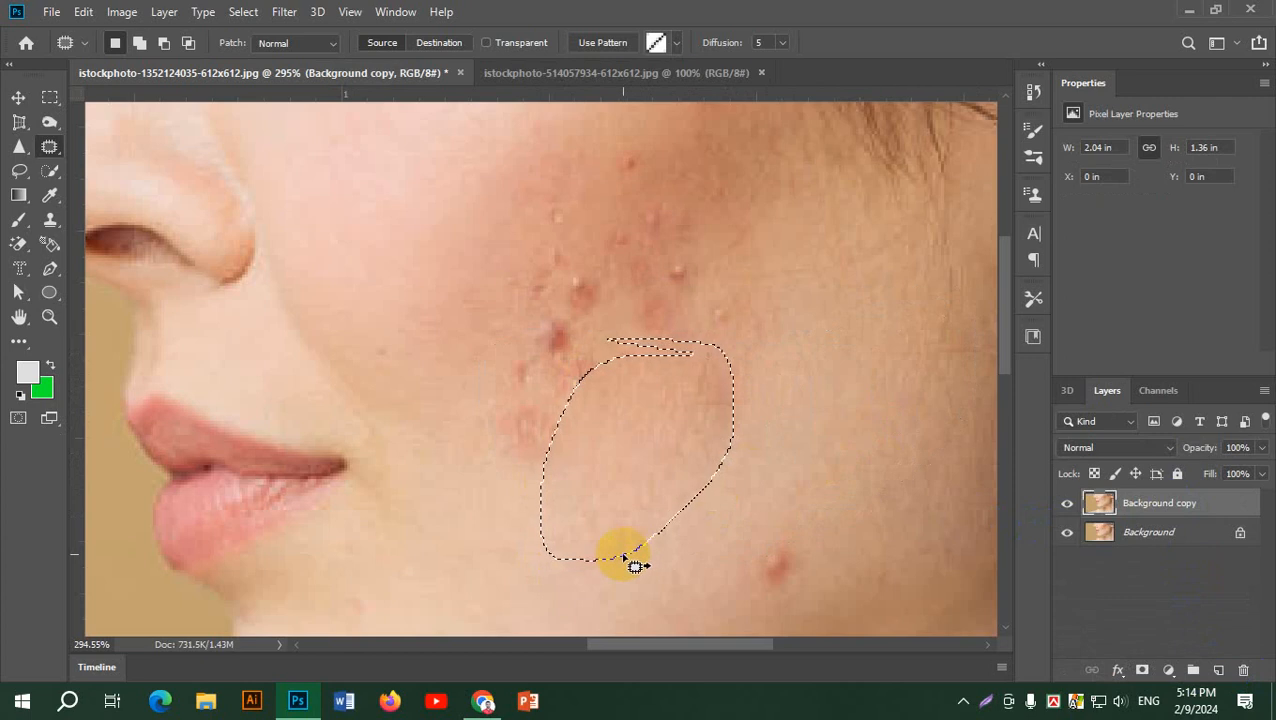
pyautogui.moveTo(635, 566); pyautogui.dragTo(632, 561)
pyautogui.moveTo(657, 483); pyautogui.dragTo(812, 401)
pyautogui.hotkey('ctrl', 'd')
# - Outline the entire acne cluster on the middle and upper cheek, patch it with clear skin toward the jaw, and deselect
pyautogui.moveTo(540, 466)
pyautogui.mouseDown()
pyautogui.moveTo(685, 382)
pyautogui.moveTo(745, 278)
pyautogui.moveTo(656, 111)
pyautogui.moveTo(583, 150)
pyautogui.moveTo(521, 222)
pyautogui.moveTo(509, 388)
pyautogui.moveTo(578, 458)
pyautogui.mouseUp()
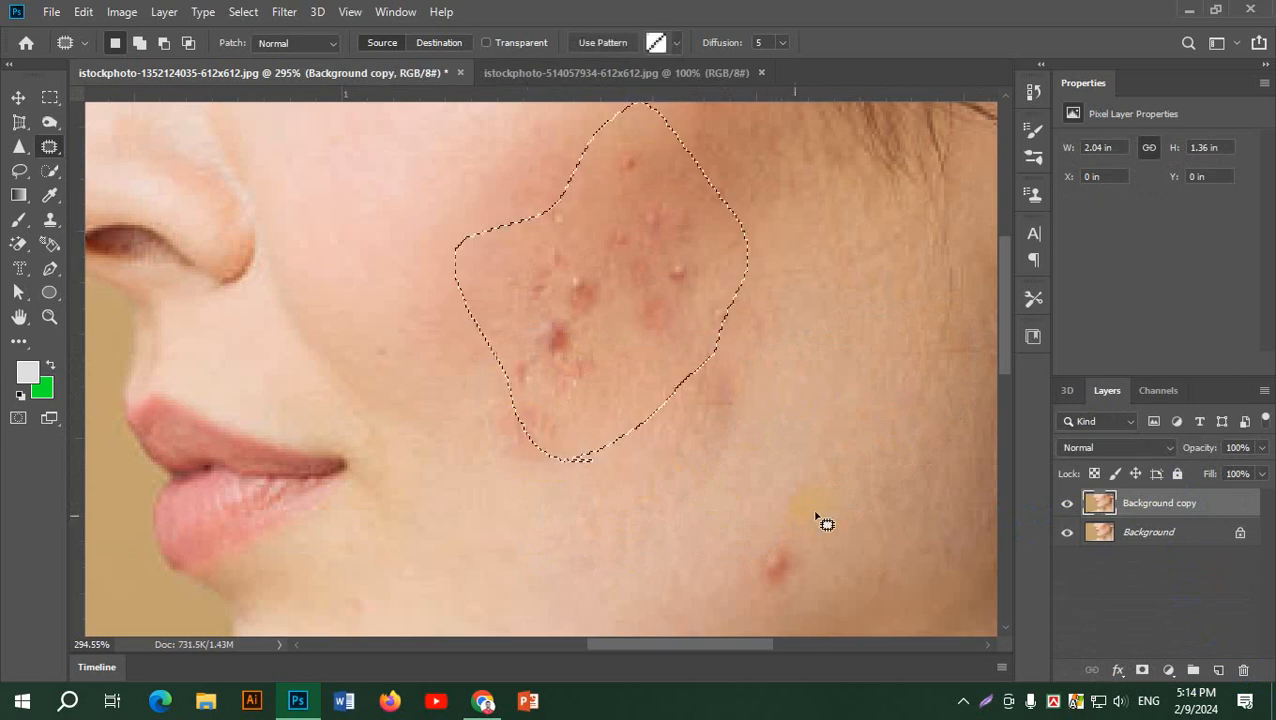
pyautogui.scroll(-2, 632, 428)
pyautogui.moveTo(672, 377); pyautogui.dragTo(806, 441)
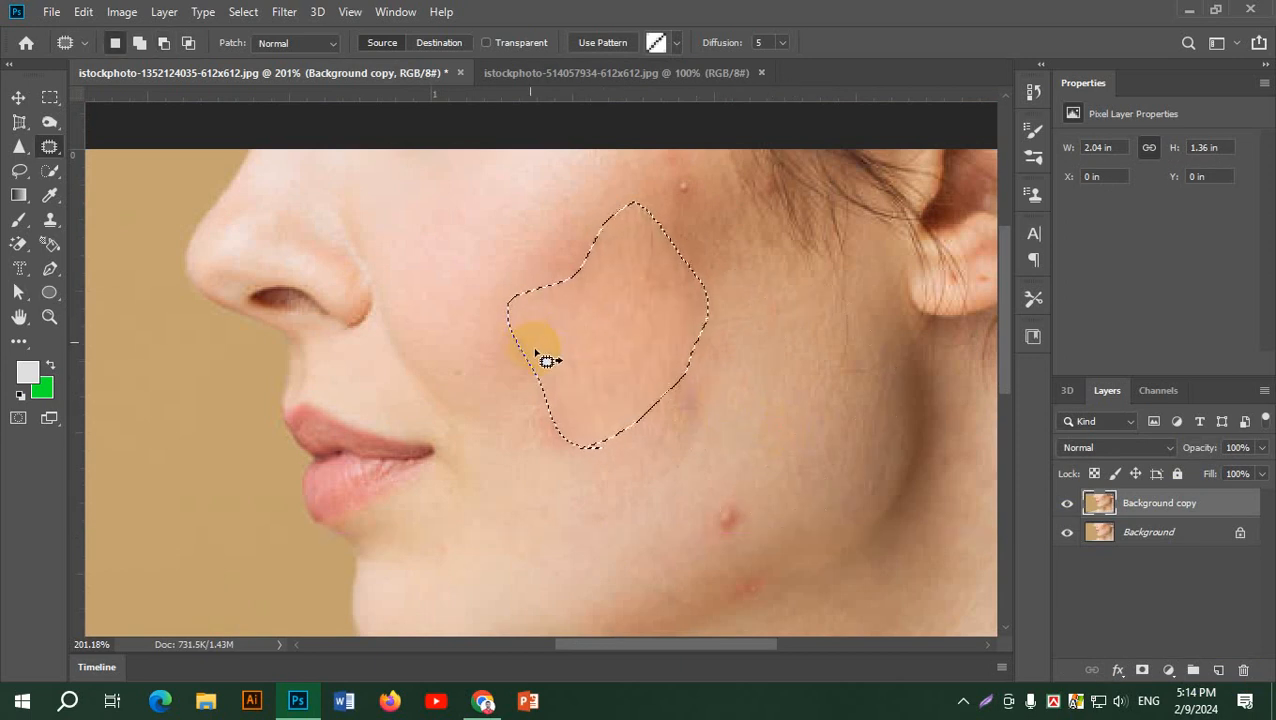
pyautogui.hotkey('ctrl', 'd')
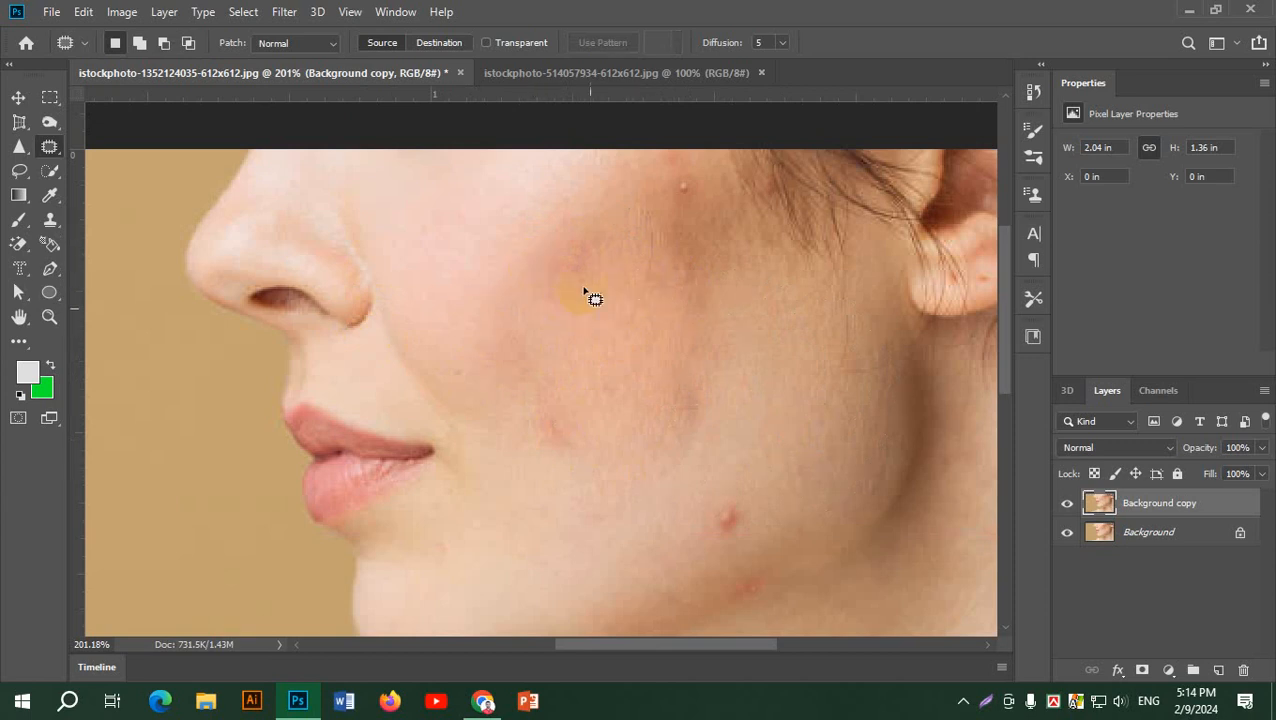
# - Patch the leftover red mark beside the mouth and the pimple near the jaw with clear skin, and deselect
pyautogui.moveTo(549, 457)
pyautogui.mouseDown()
pyautogui.moveTo(565, 412)
pyautogui.moveTo(555, 447)
pyautogui.mouseUp()
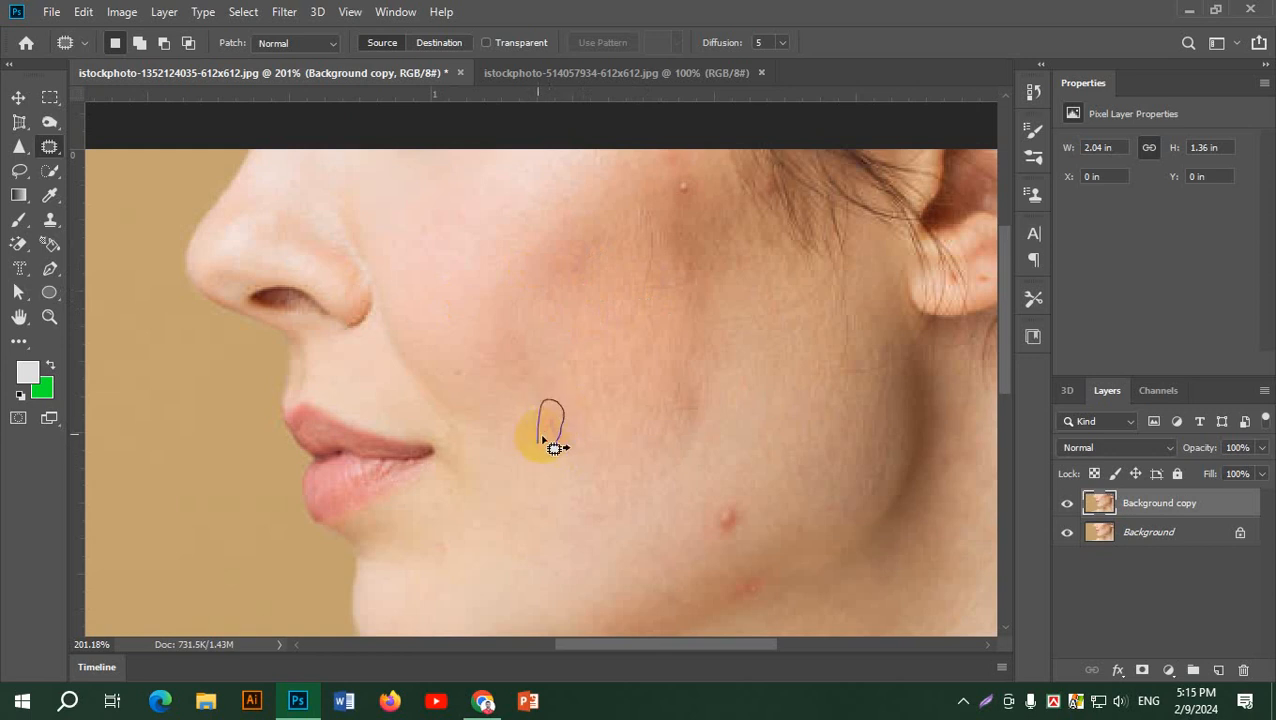
pyautogui.moveTo(740, 515)
pyautogui.mouseDown()
pyautogui.moveTo(735, 558)
pyautogui.moveTo(735, 398)
pyautogui.moveTo(740, 530)
pyautogui.mouseUp()
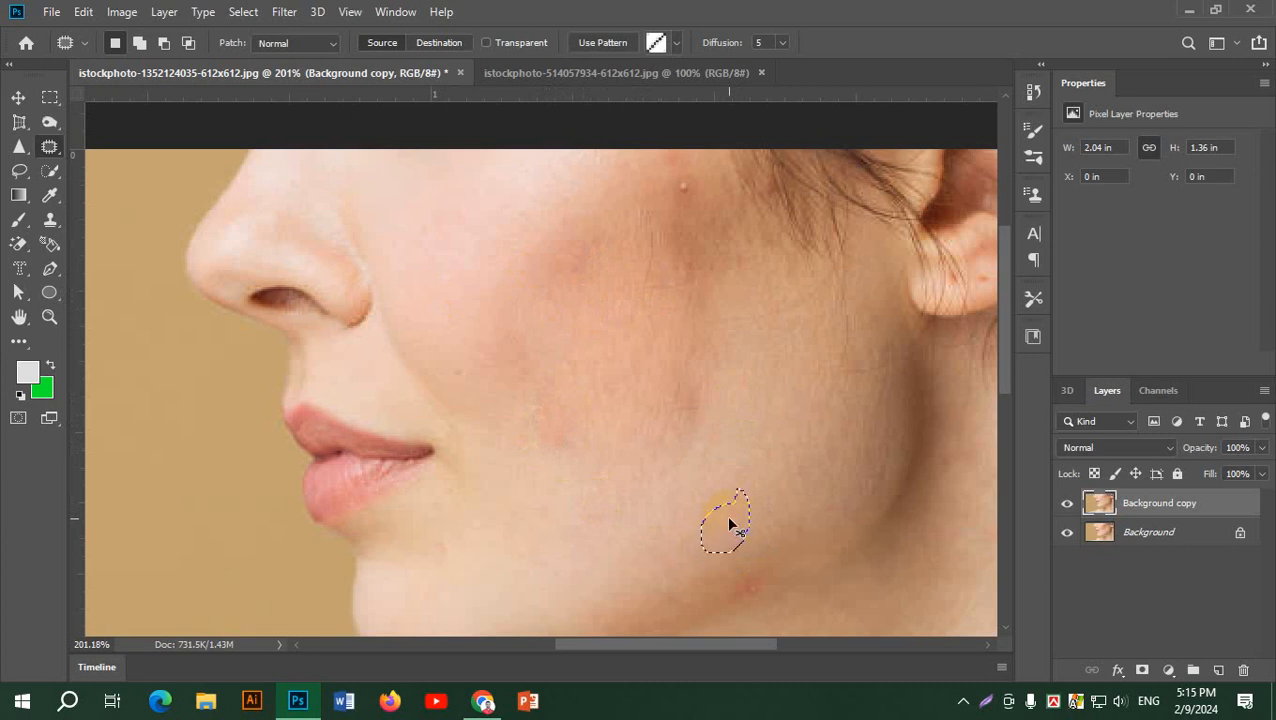
pyautogui.hotkey('ctrl', 'd')
pyautogui.click(50, 147)
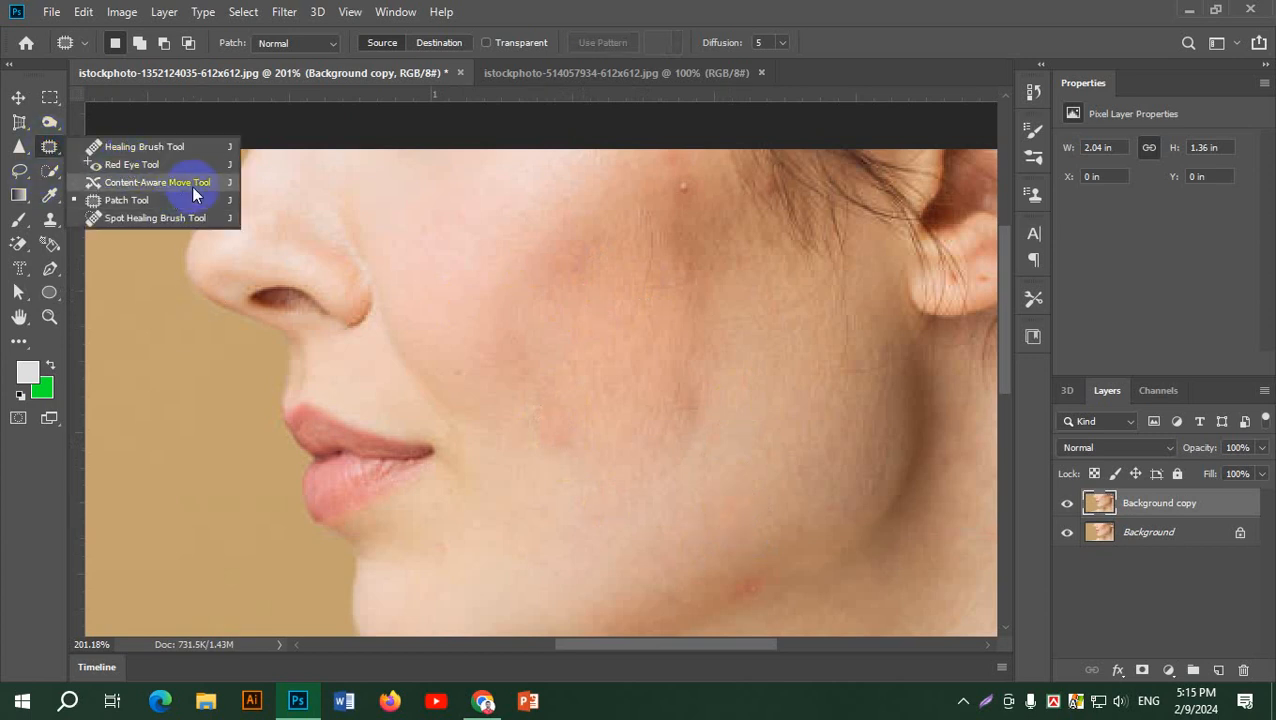
pyautogui.click(42, 149)
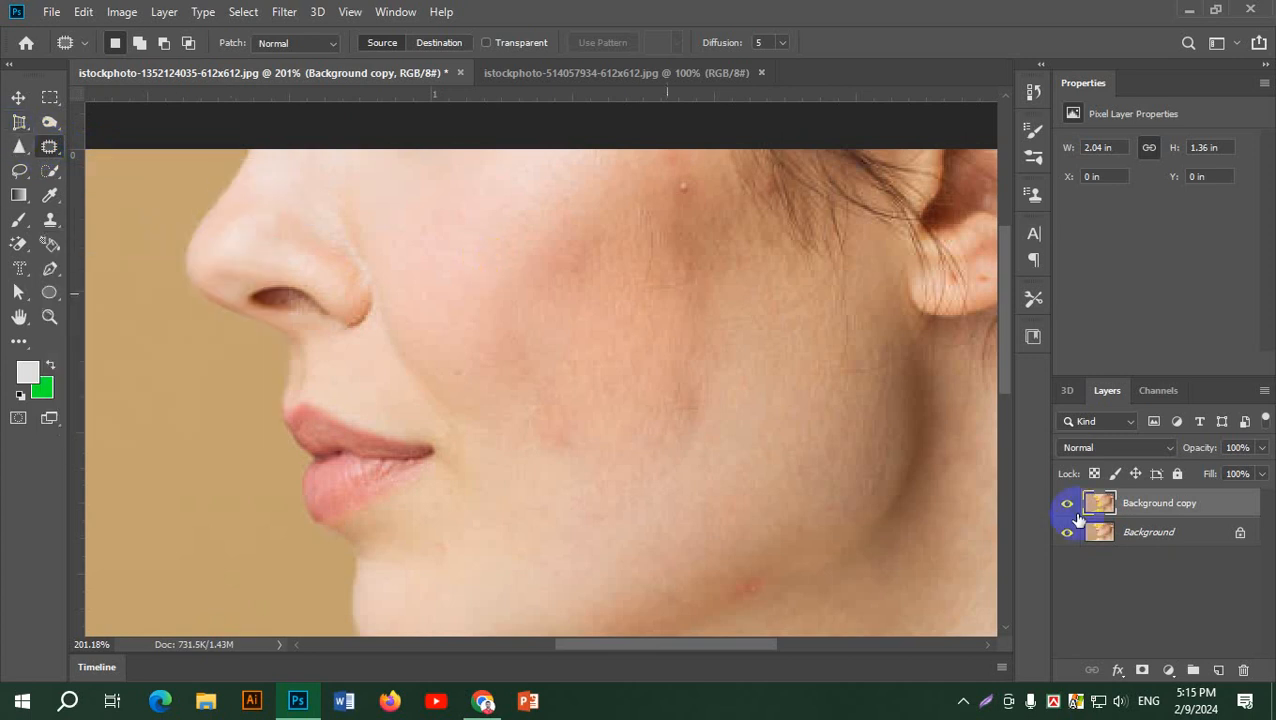
# - Delete the retouched Background copy layer from the portrait
pyautogui.moveTo(1210, 503); pyautogui.dragTo(1245, 669)
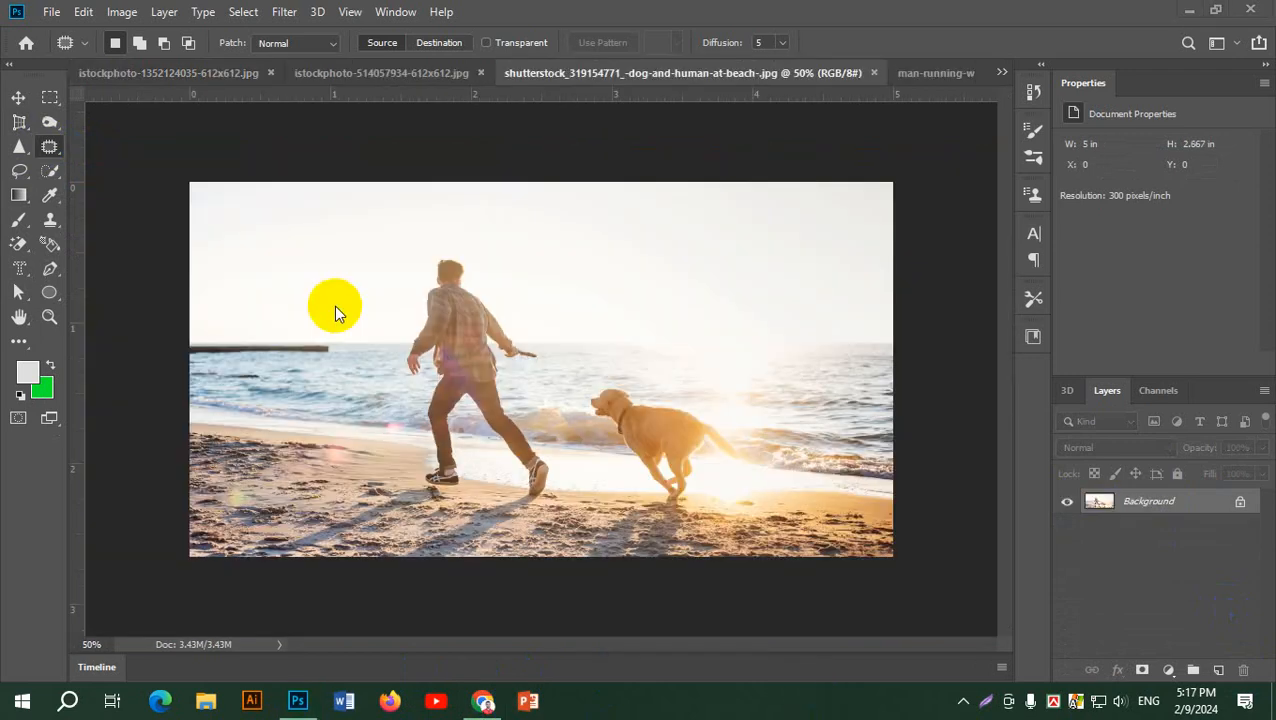
# - Activate the Content-Aware Move Tool and duplicate the Background layer of the sunset beach photo with the man and dog
pyautogui.click(50, 147)
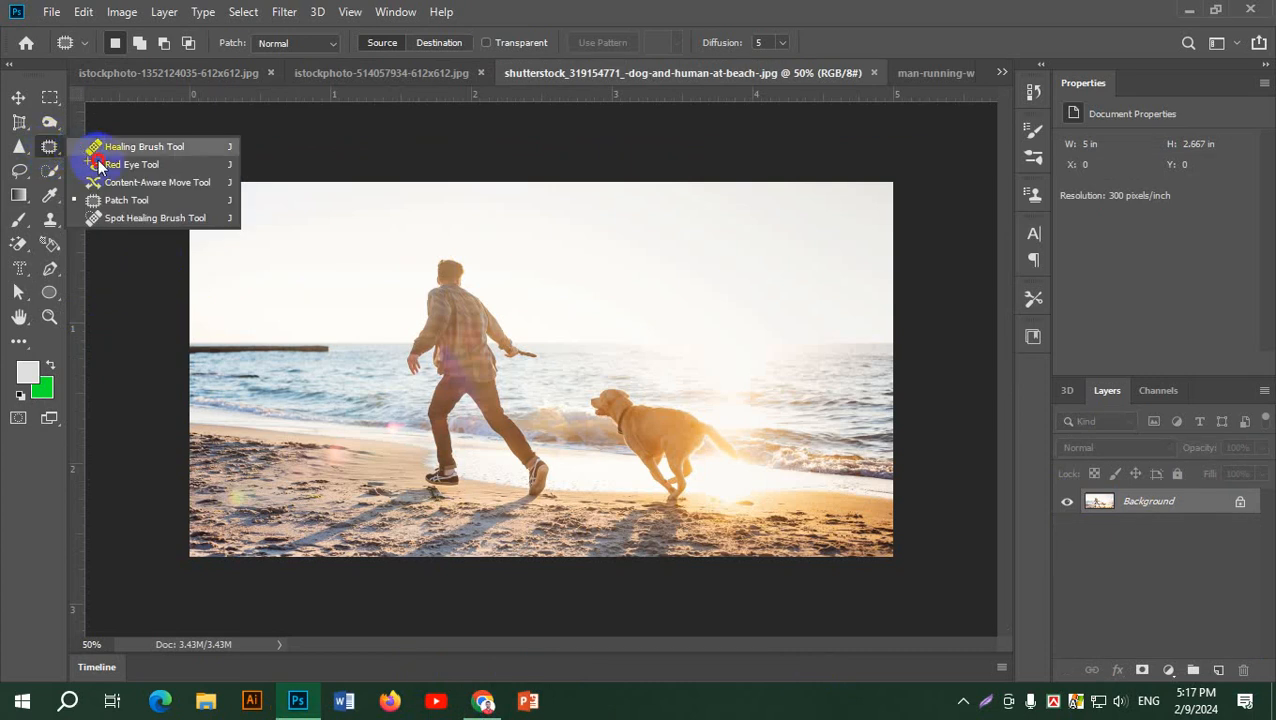
pyautogui.click(170, 184)
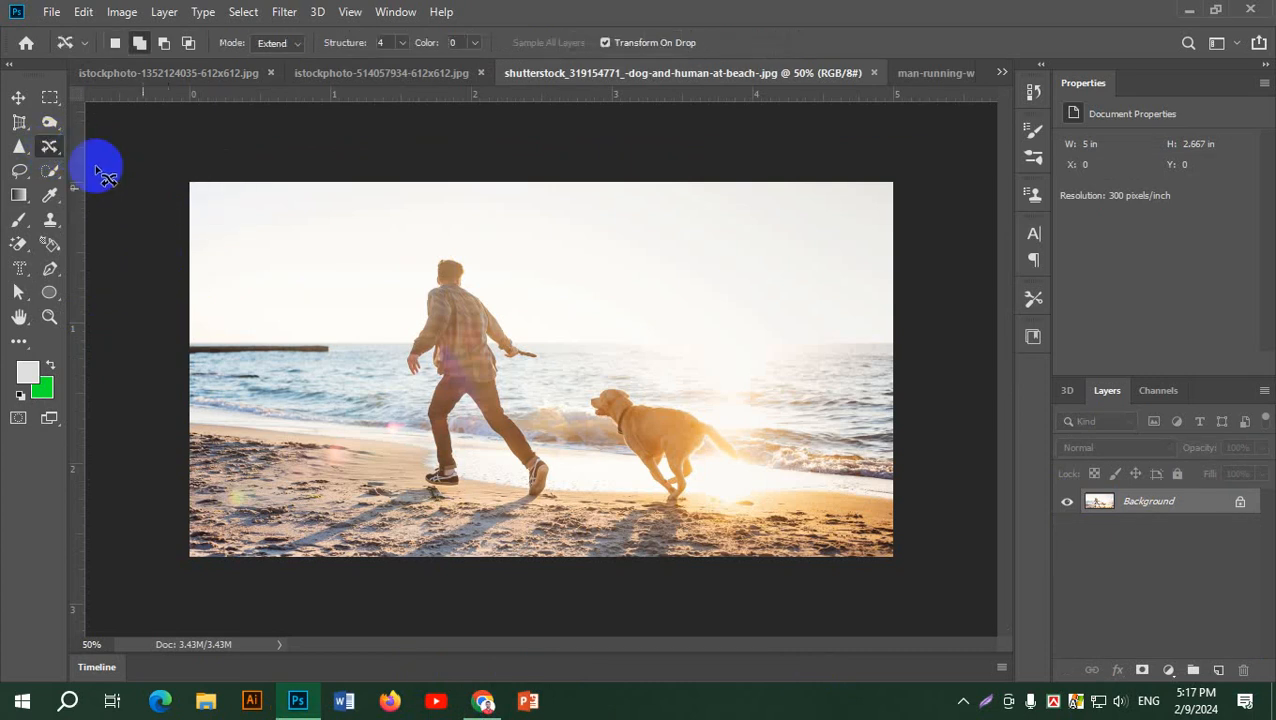
pyautogui.click(50, 147)
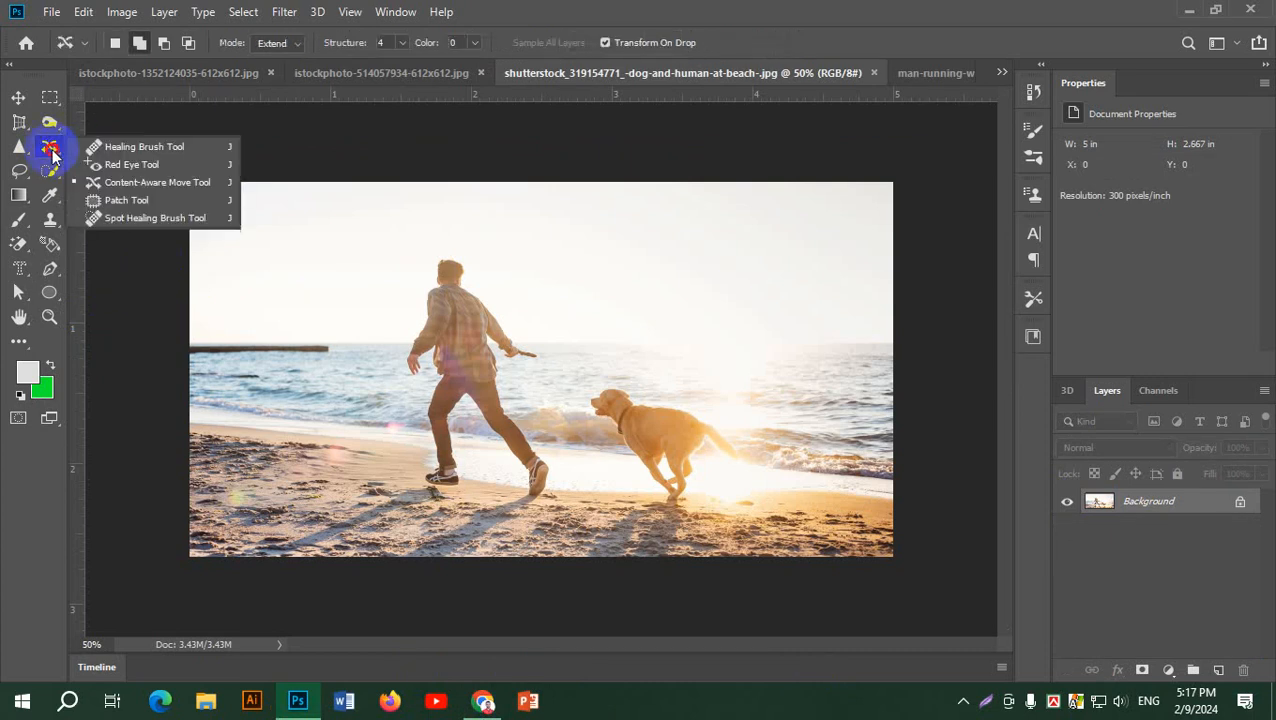
pyautogui.click(145, 186)
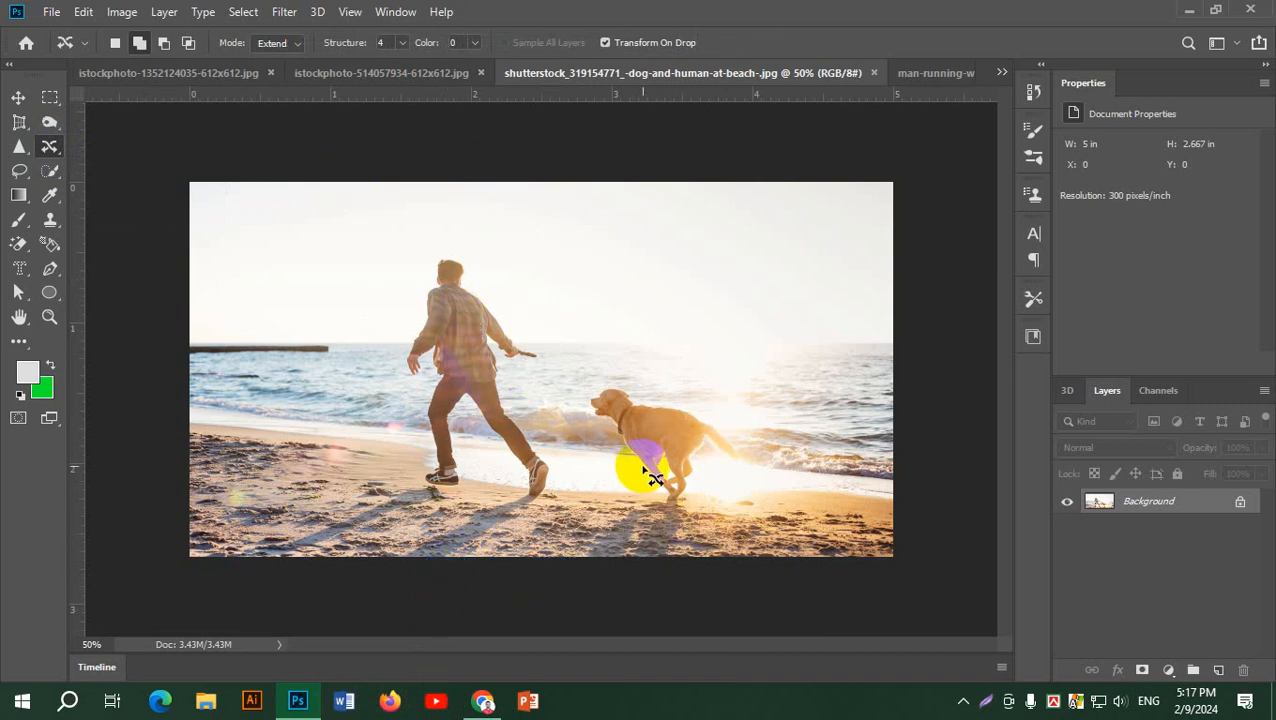
pyautogui.moveTo(1200, 505); pyautogui.dragTo(1219, 670)
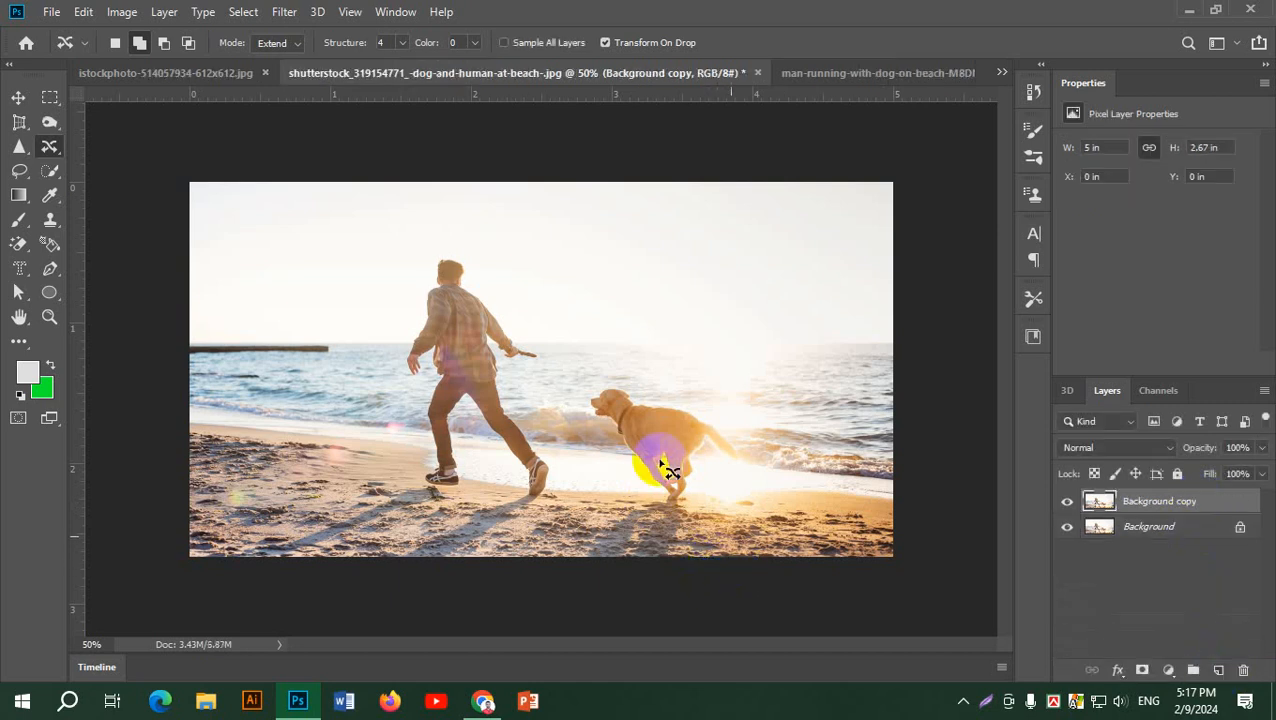
# - Outline the running dog together with its shadow on the Background copy using the Content-Aware Move Tool
pyautogui.rightClick(46, 145)
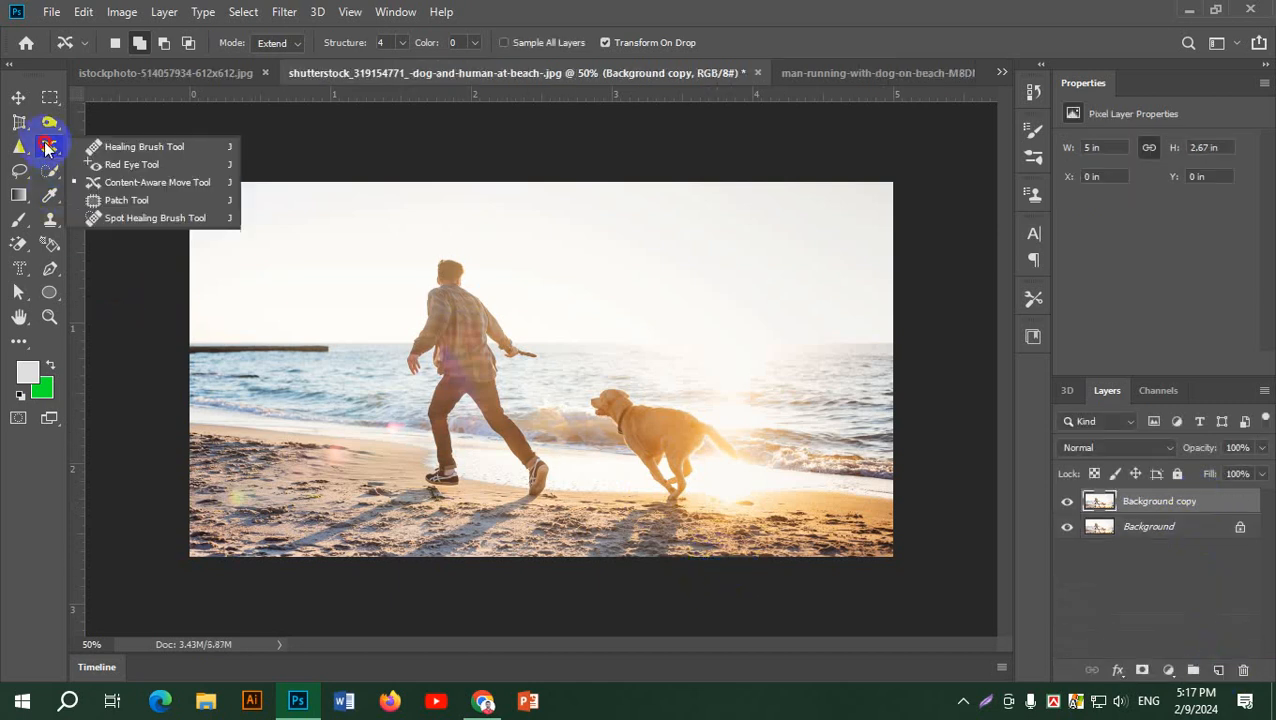
pyautogui.click(130, 182)
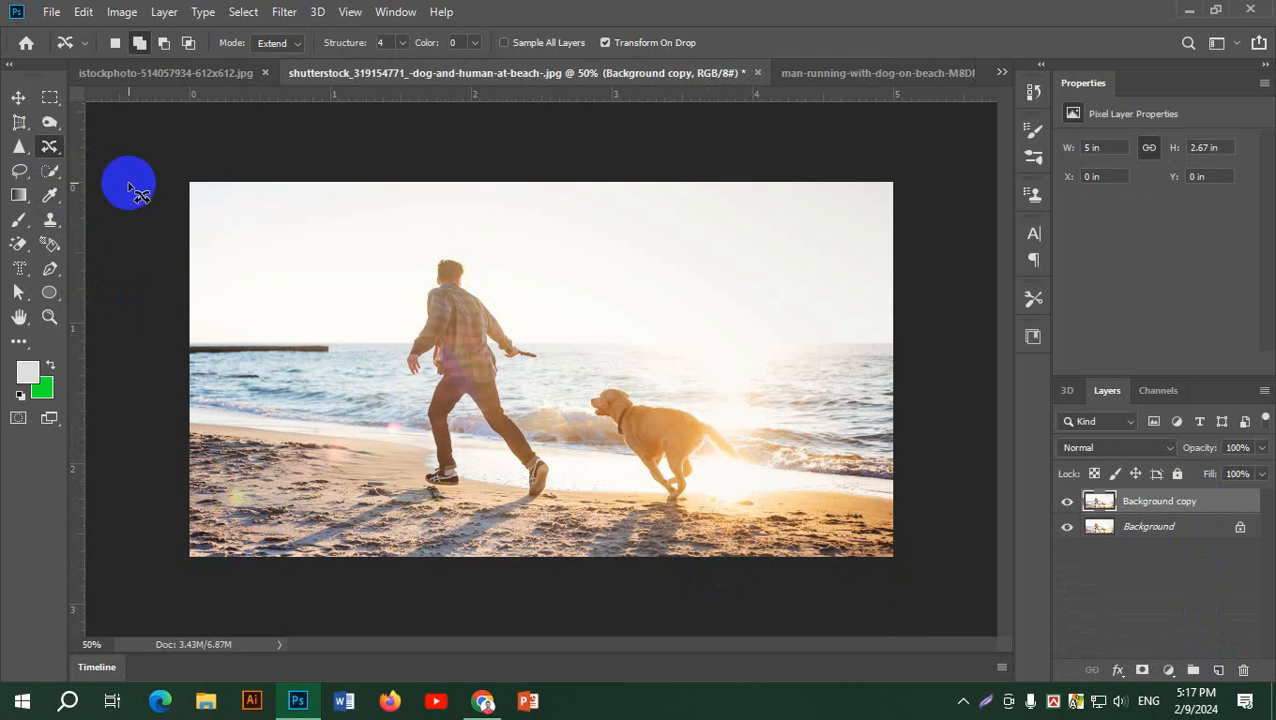
pyautogui.moveTo(604, 433)
pyautogui.mouseDown()
pyautogui.moveTo(582, 380)
pyautogui.moveTo(685, 403)
pyautogui.moveTo(748, 457)
pyautogui.moveTo(702, 452)
pyautogui.moveTo(675, 535)
pyautogui.moveTo(632, 561)
pyautogui.moveTo(598, 561)
pyautogui.moveTo(613, 505)
pyautogui.moveTo(645, 490)
pyautogui.moveTo(583, 396)
pyautogui.mouseUp()
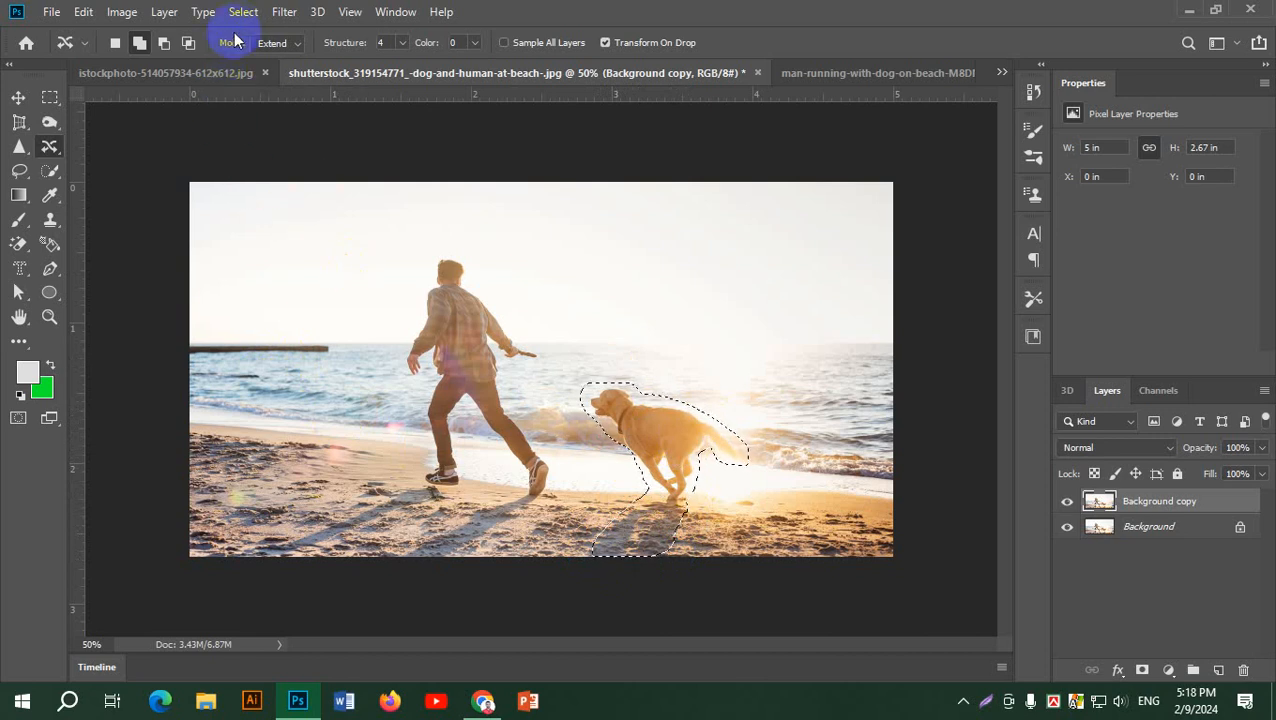
# - Try relocating the outlined dog to the sand in front of the man using Move mode, and undo the relocation
pyautogui.click(115, 43)
pyautogui.click(291, 44)
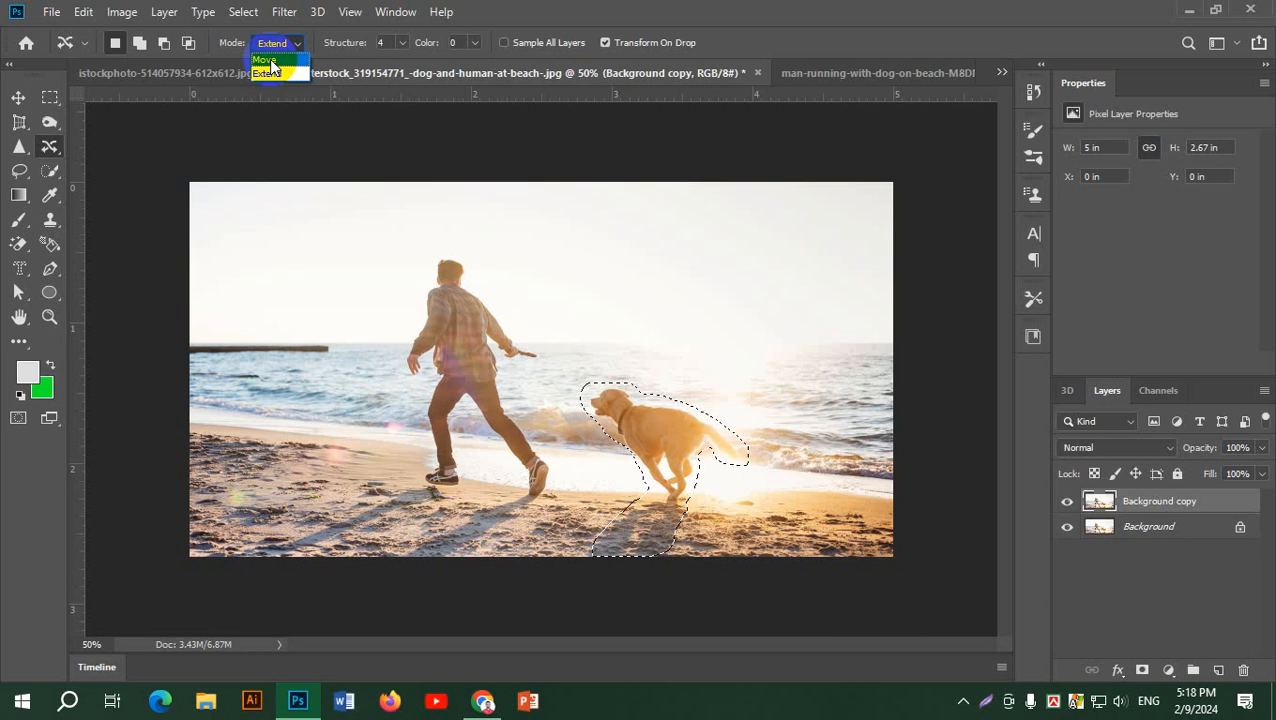
pyautogui.click(268, 62)
pyautogui.click(290, 42)
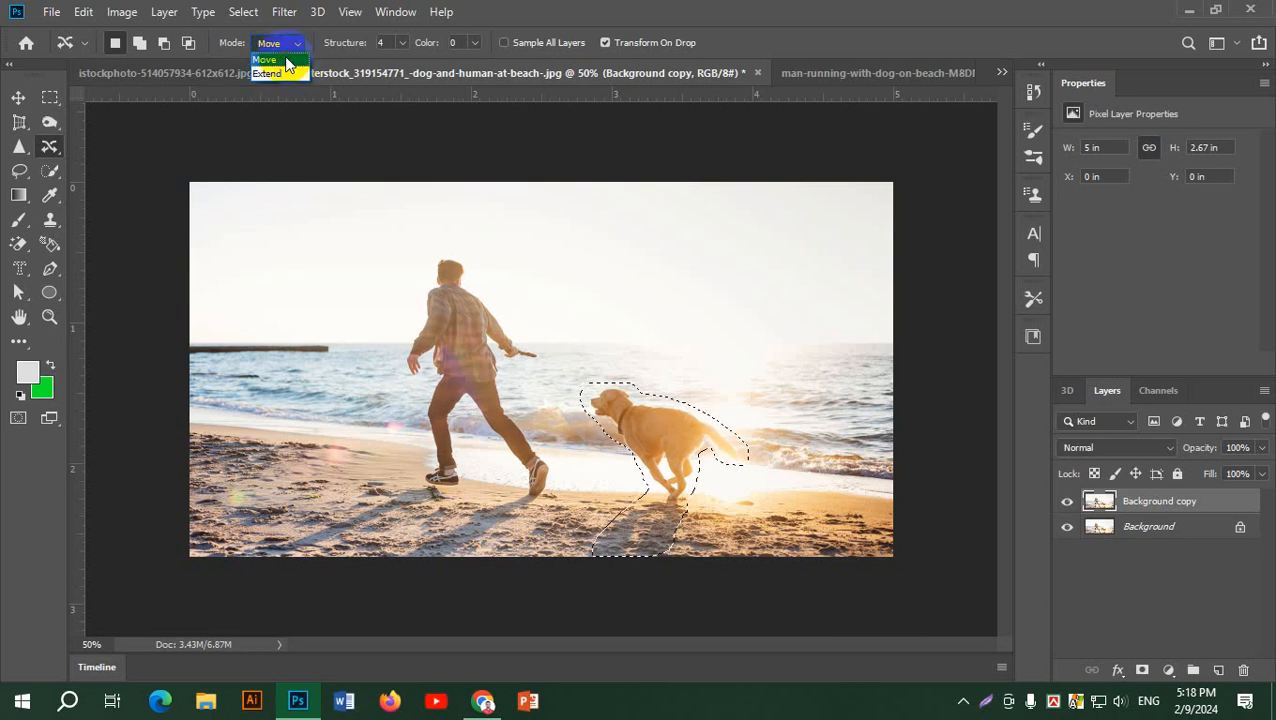
pyautogui.click(272, 42)
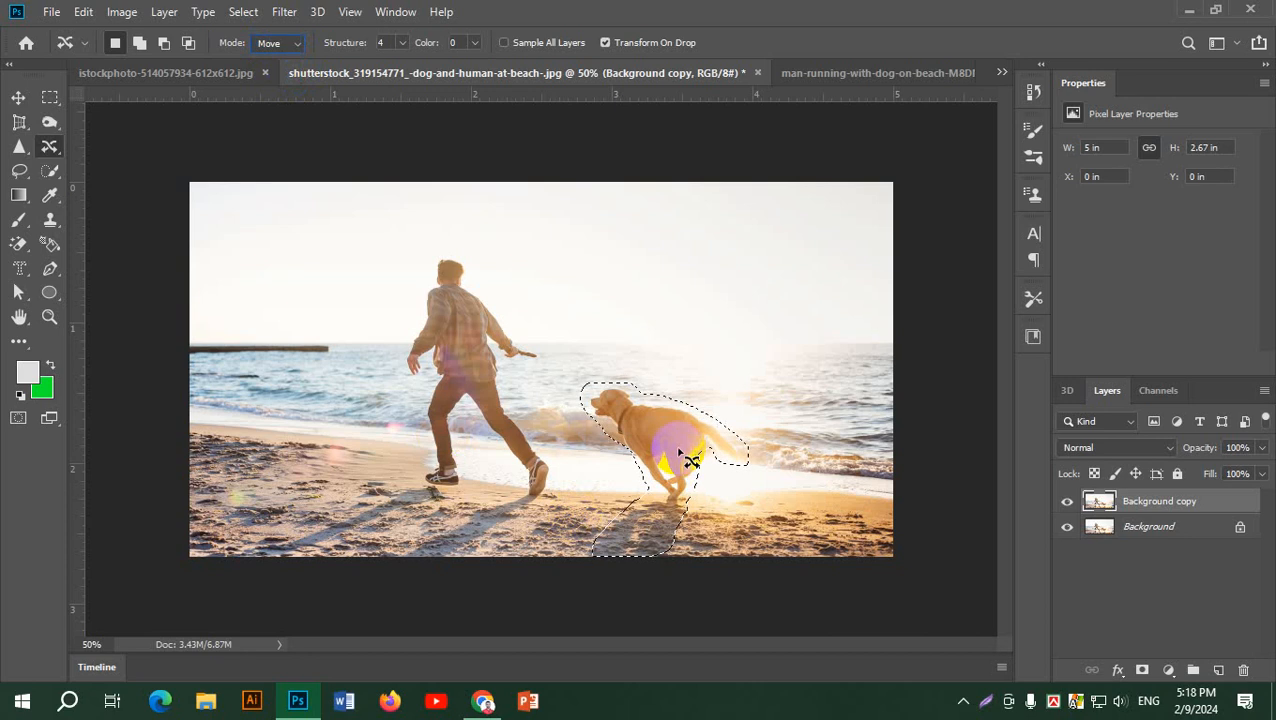
pyautogui.moveTo(650, 452); pyautogui.dragTo(341, 435)
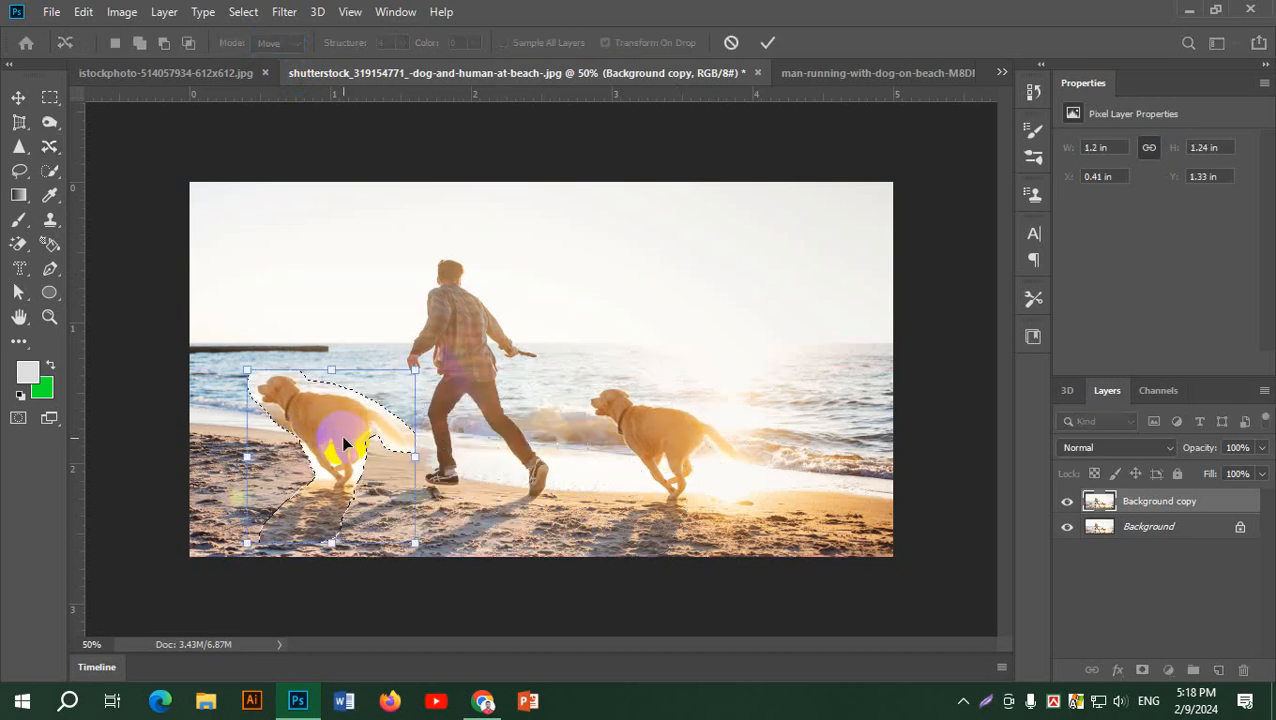
pyautogui.click(767, 42)
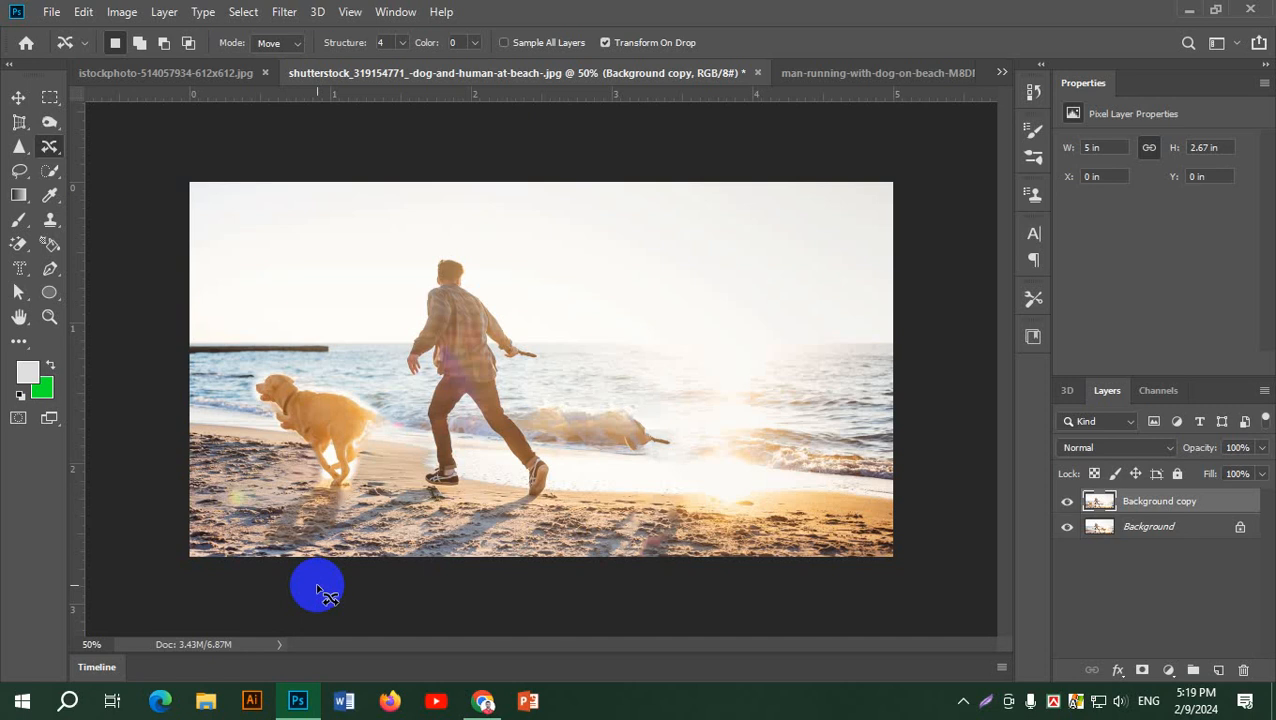
pyautogui.hotkey('ctrl', 'z')
pyautogui.hotkey('ctrl', 'z')
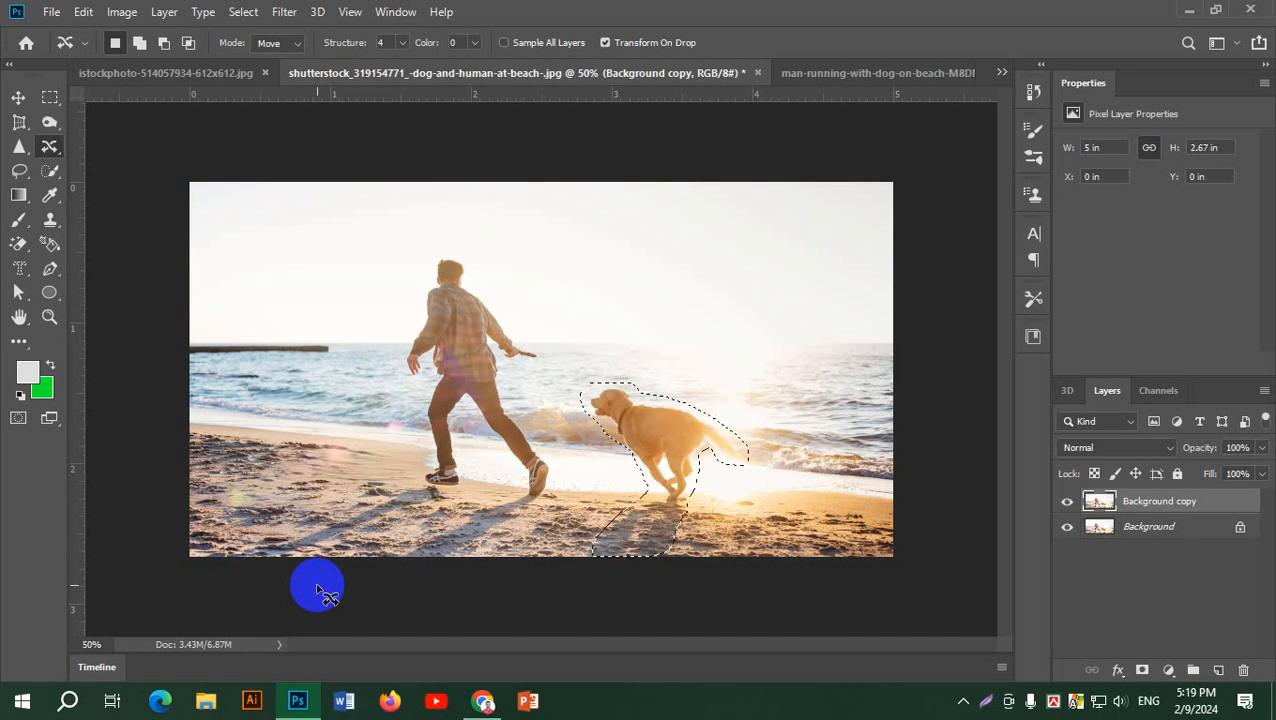
# - Switch Content-Aware Move to Extend mode and place a copy of the dog on the sand in front of the man
pyautogui.click(297, 45)
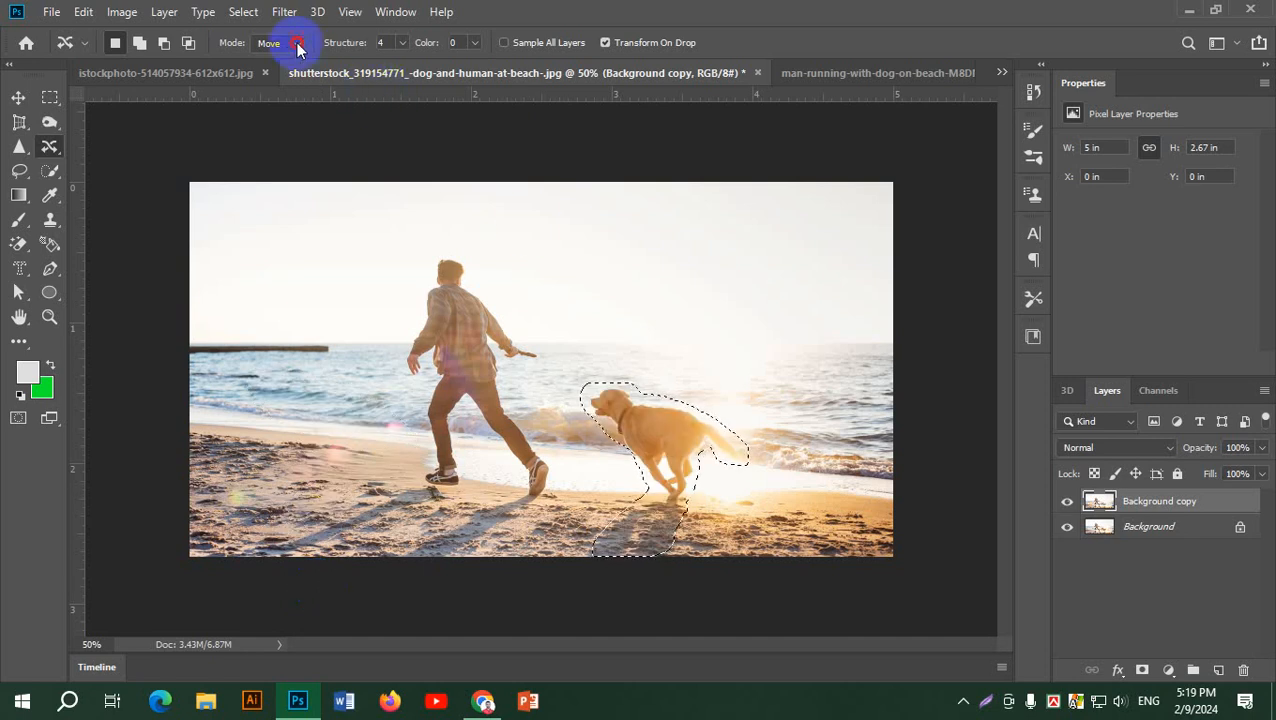
pyautogui.click(284, 74)
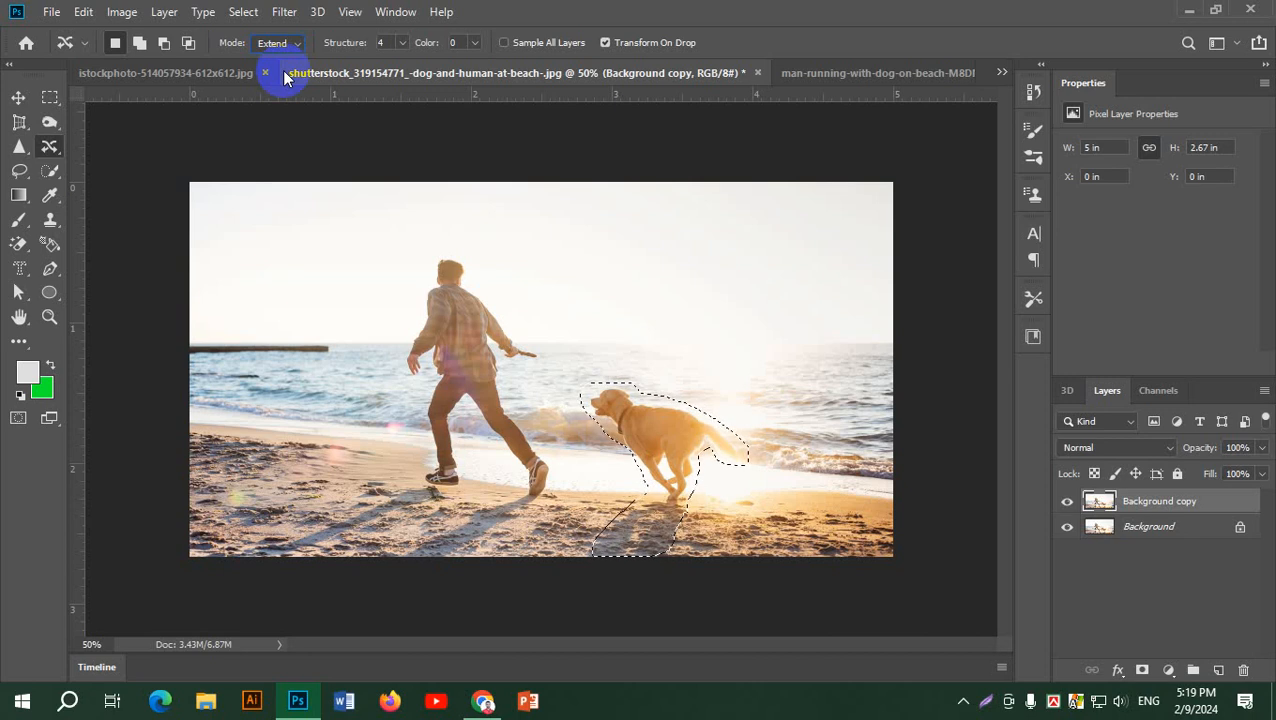
pyautogui.moveTo(690, 458); pyautogui.dragTo(336, 433)
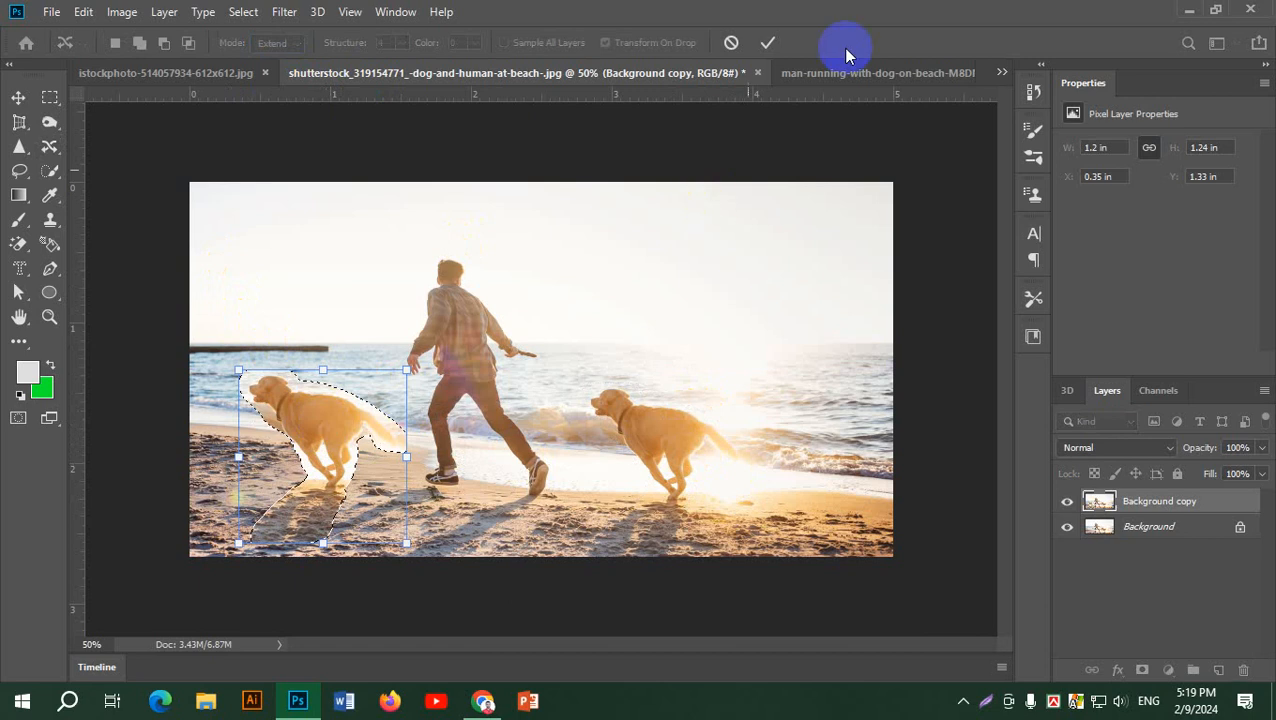
pyautogui.click(767, 42)
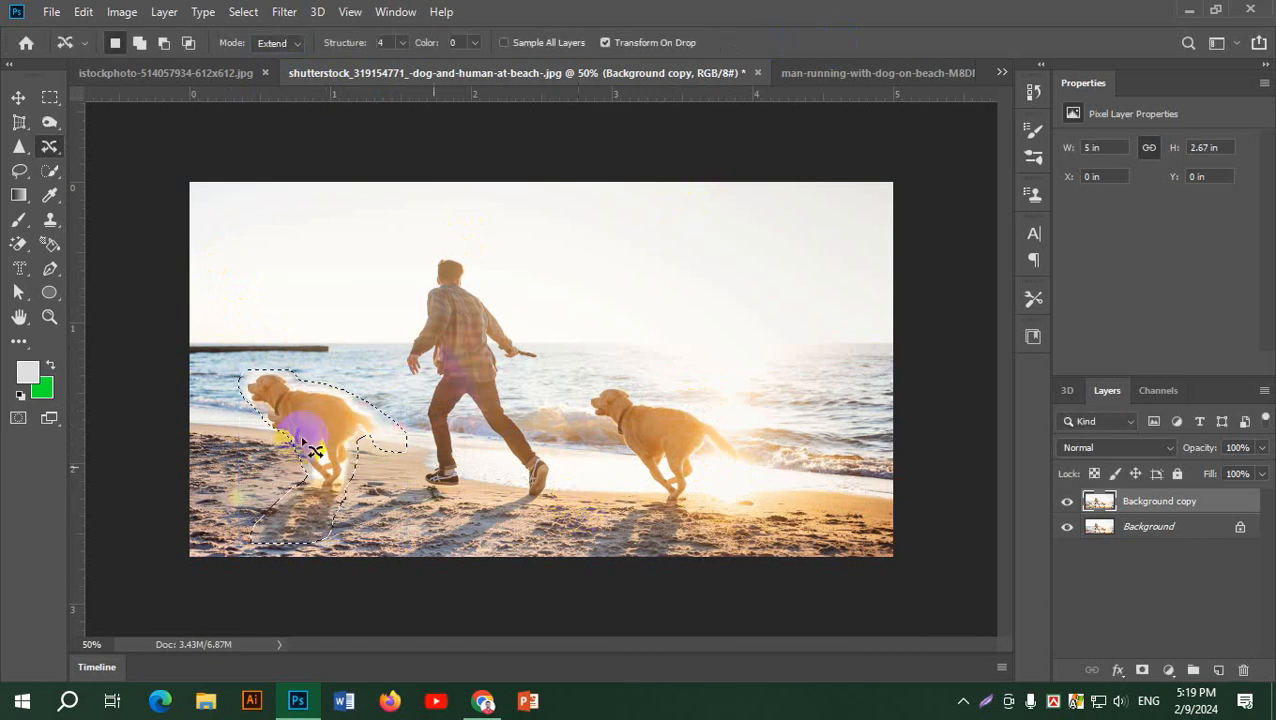
# - Place another Extend-mode copy of the dog behind the original dog near the photo's edge, and deselect
pyautogui.moveTo(333, 429); pyautogui.dragTo(835, 460)
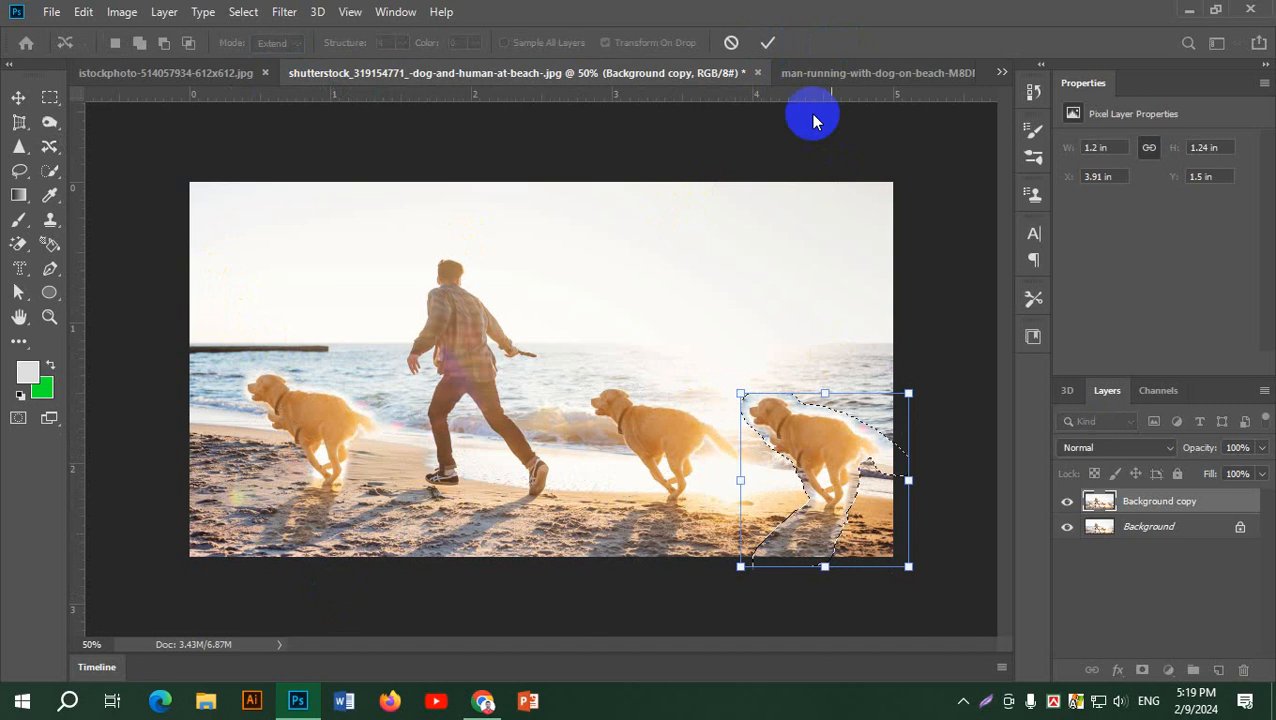
pyautogui.click(769, 40)
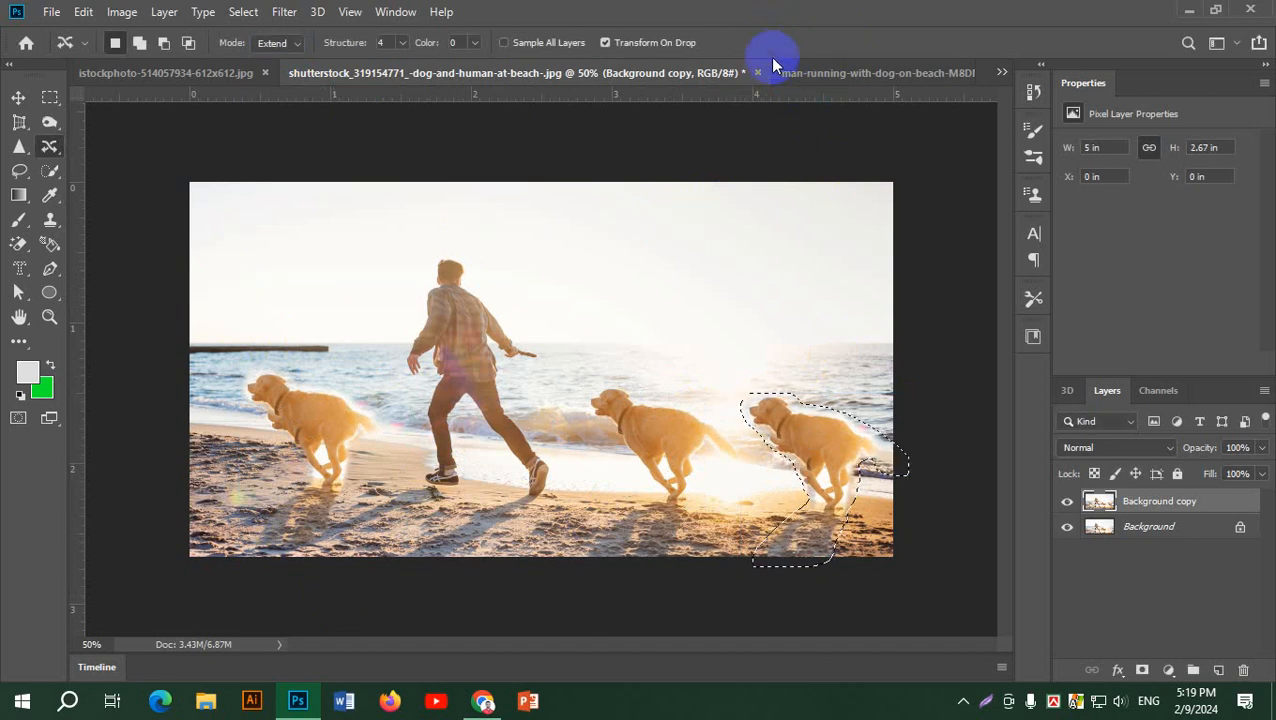
pyautogui.click(787, 145)
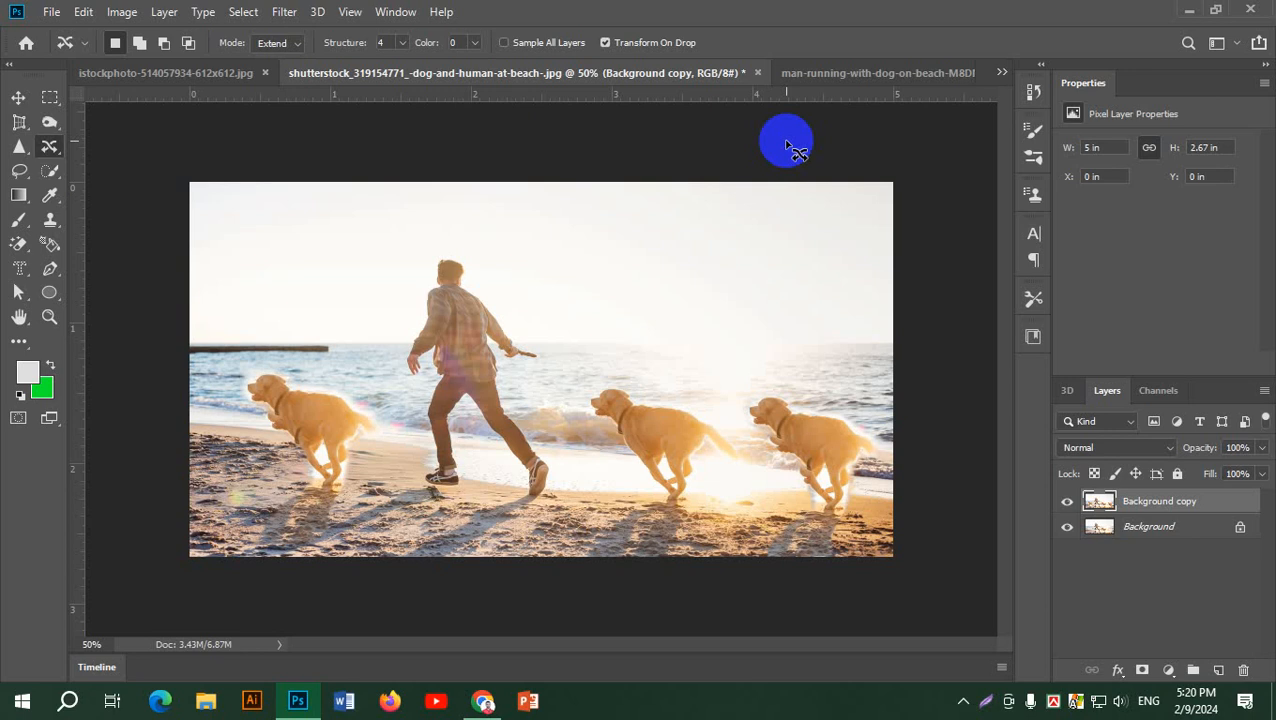
# - Undo both dog copies and the outline selection to restore the duplicated beach layer
pyautogui.rightClick(41, 147)
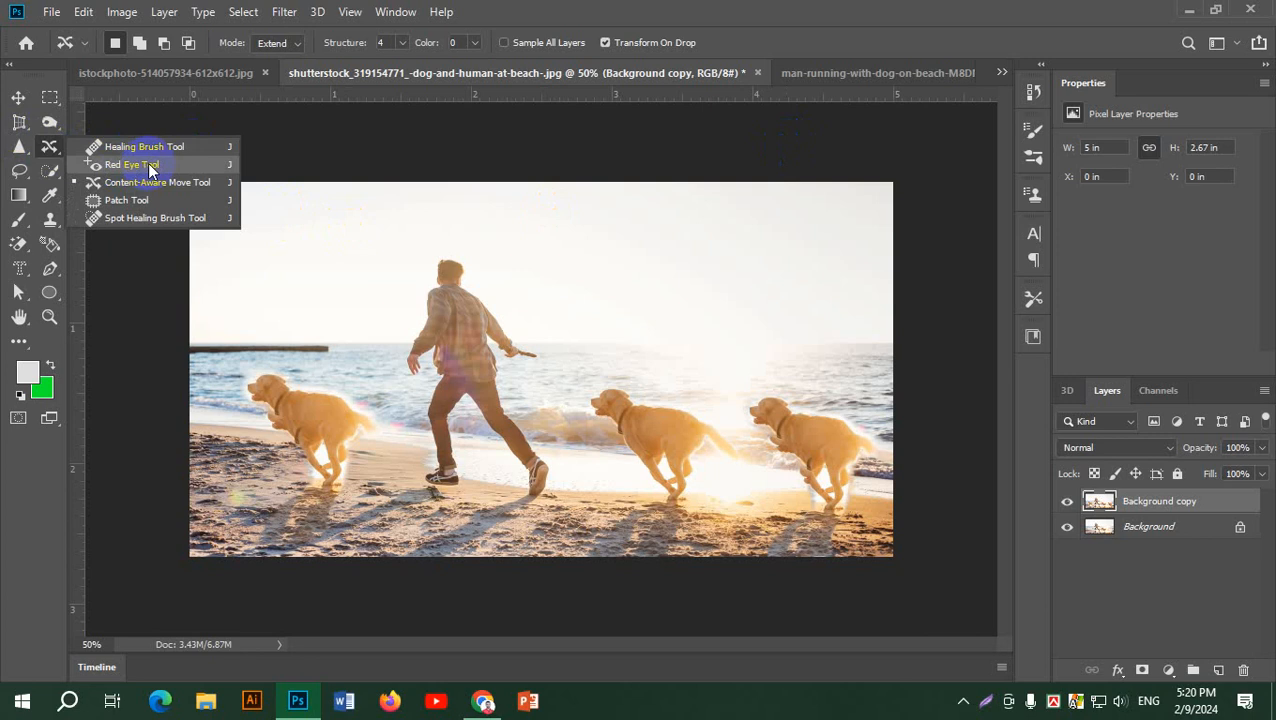
pyautogui.click(112, 162)
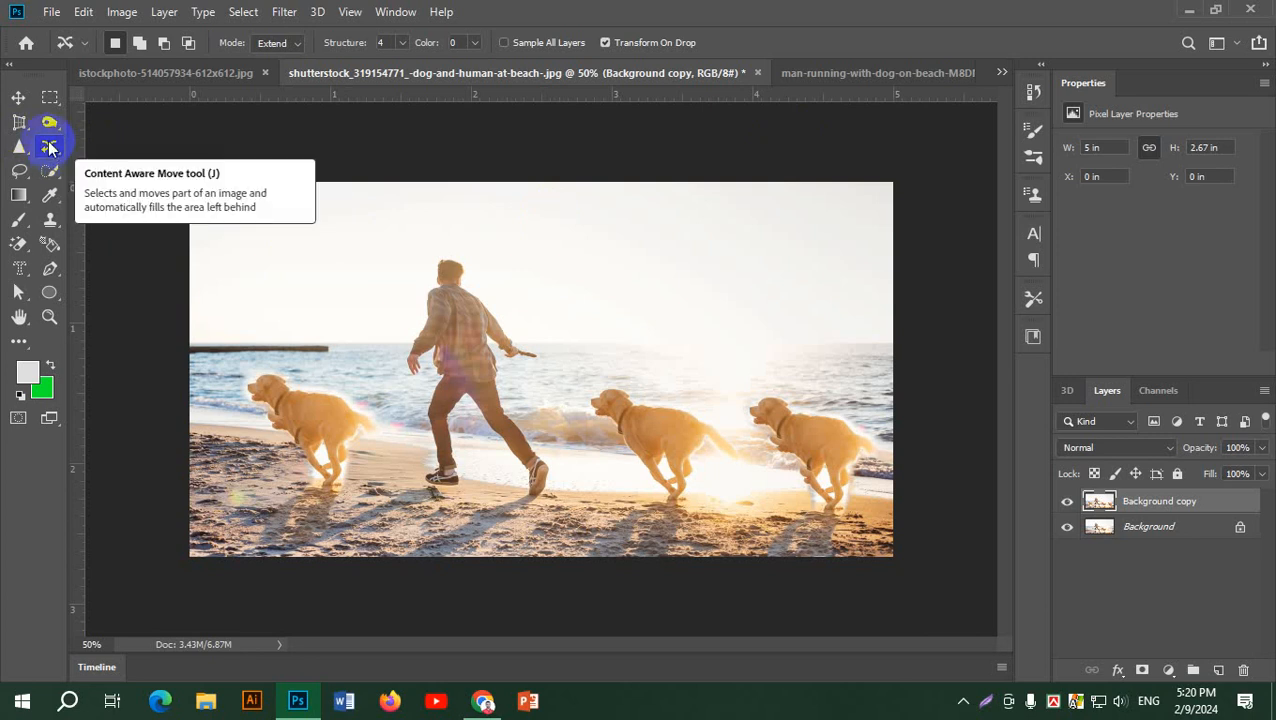
pyautogui.hotkey('ctrl', 'z')
pyautogui.hotkey('ctrl', 'z')
pyautogui.hotkey('ctrl', 'z')
pyautogui.hotkey('ctrl', 'z')
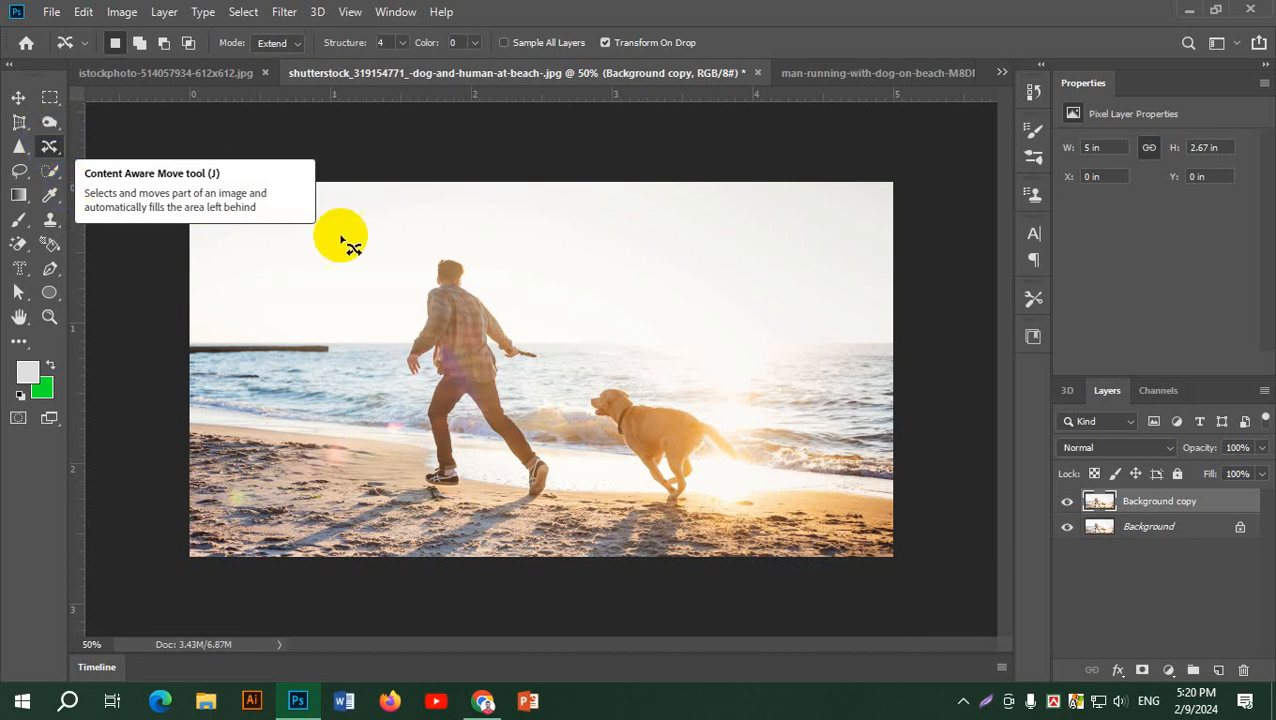
# - Draw a fresh Content-Aware Move outline around the dog and its shadow
pyautogui.rightClick(49, 146)
pyautogui.click(121, 184)
pyautogui.moveTo(641, 397)
pyautogui.mouseDown()
pyautogui.moveTo(586, 381)
pyautogui.moveTo(576, 403)
pyautogui.moveTo(642, 503)
pyautogui.moveTo(613, 519)
pyautogui.moveTo(611, 539)
pyautogui.moveTo(620, 553)
pyautogui.moveTo(689, 552)
pyautogui.moveTo(714, 458)
pyautogui.moveTo(740, 447)
pyautogui.moveTo(698, 403)
pyautogui.moveTo(628, 386)
pyautogui.mouseUp()
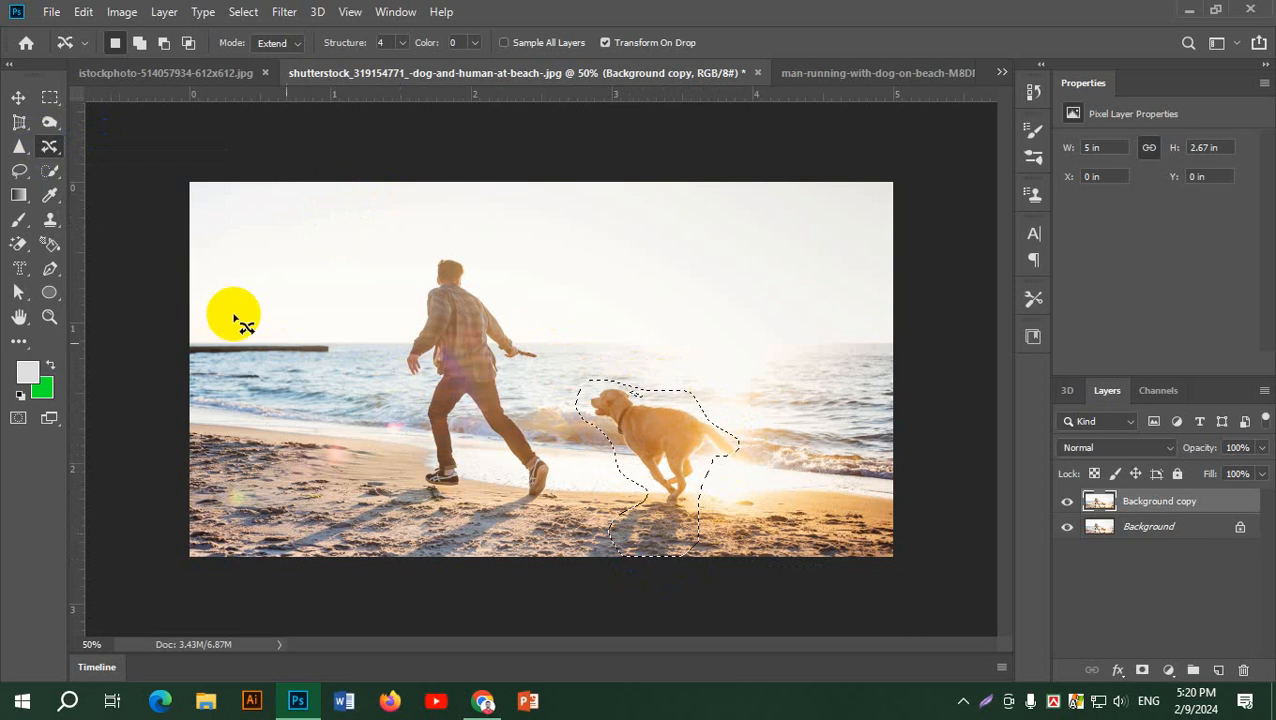
# - Remove the outlined dog with a Content-Aware fill in Normal mode at 100% opacity with Color Adaptation, and deselect
pyautogui.click(82, 12)
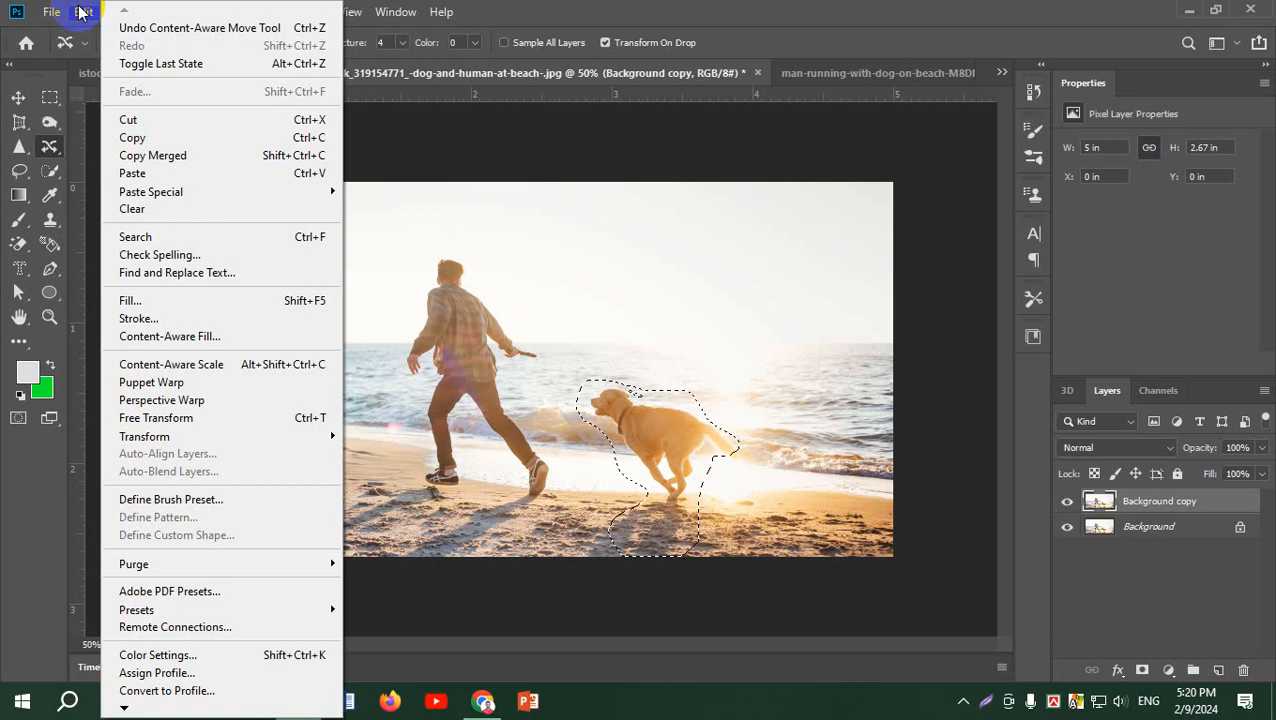
pyautogui.click(163, 302)
pyautogui.moveTo(306, 152); pyautogui.dragTo(682, 157)
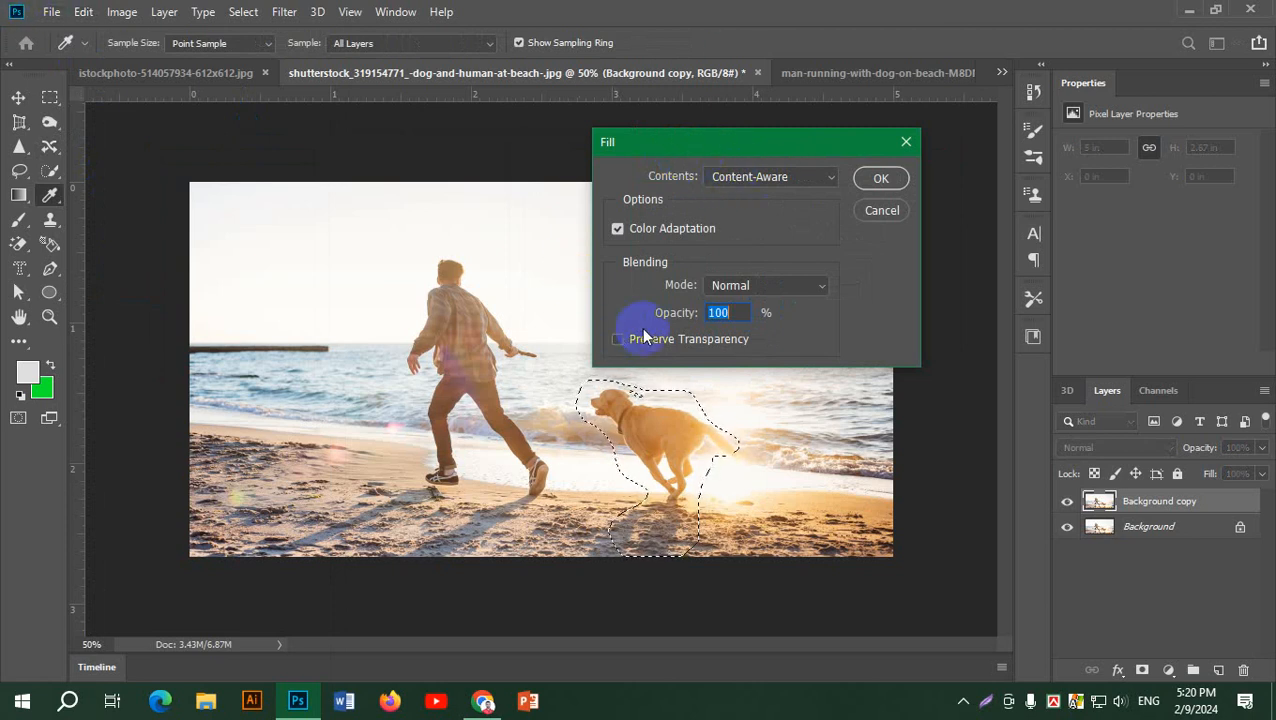
pyautogui.click(826, 178)
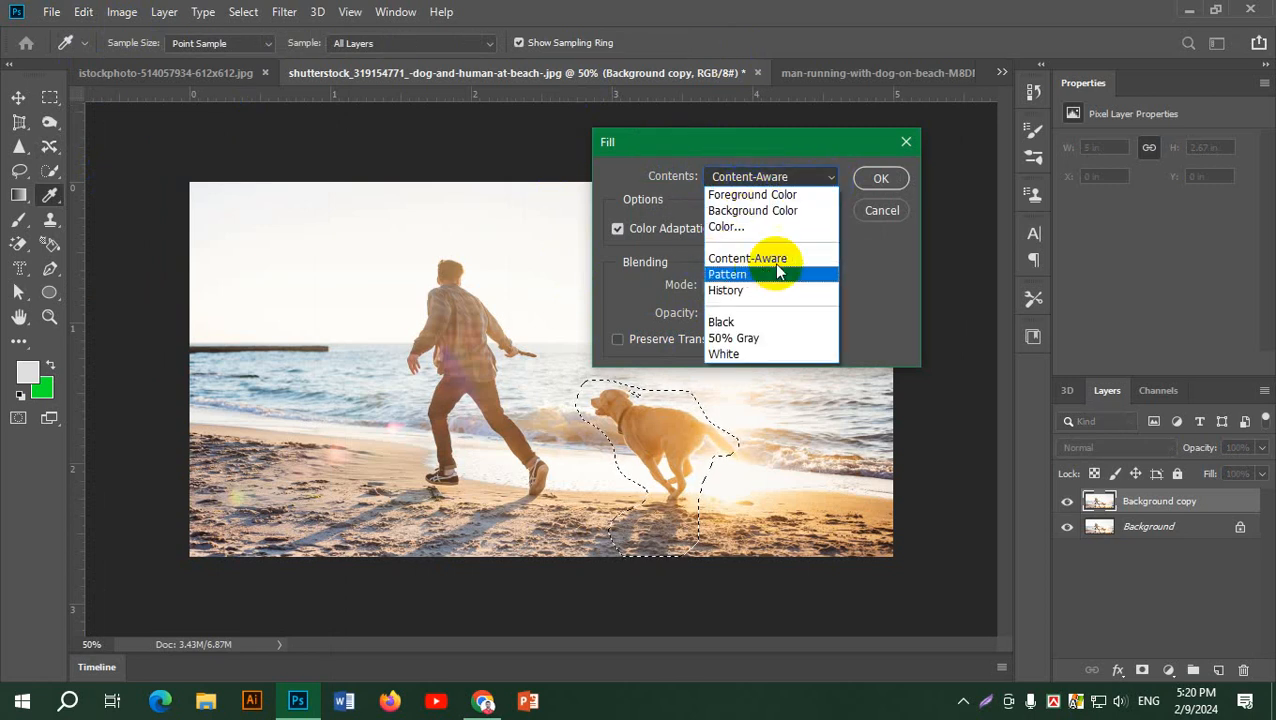
pyautogui.click(745, 188)
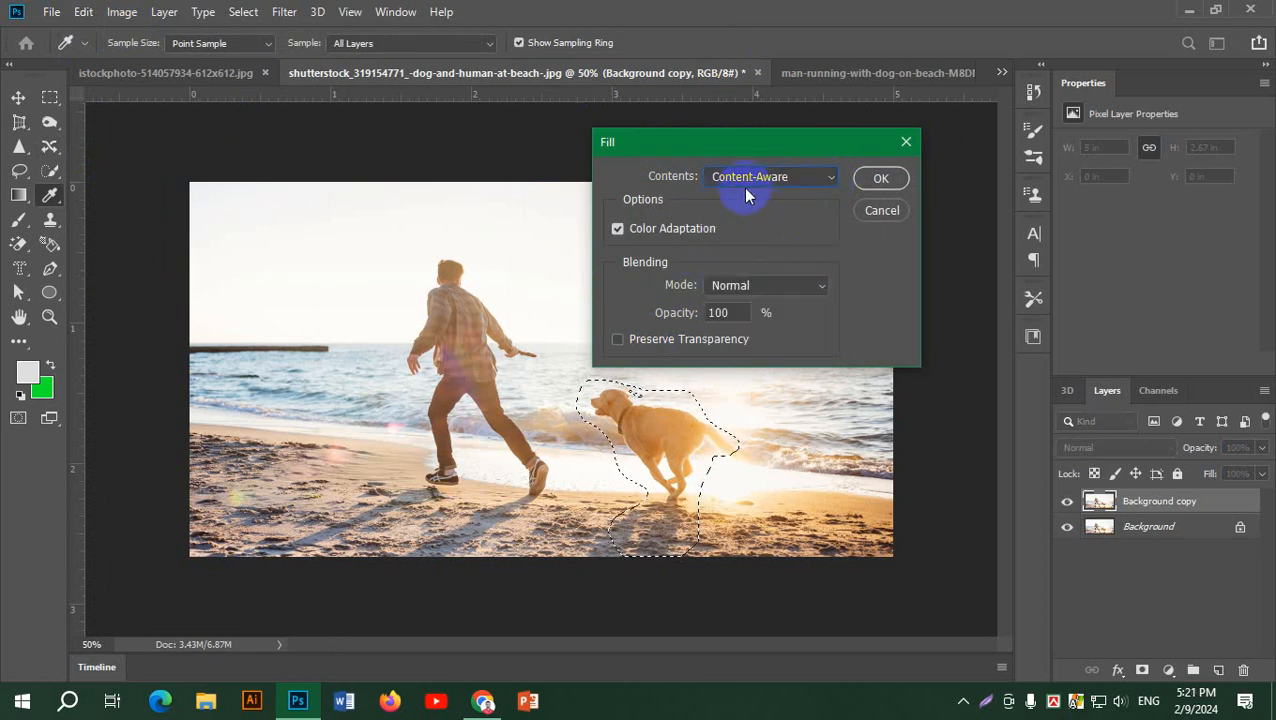
pyautogui.click(731, 316)
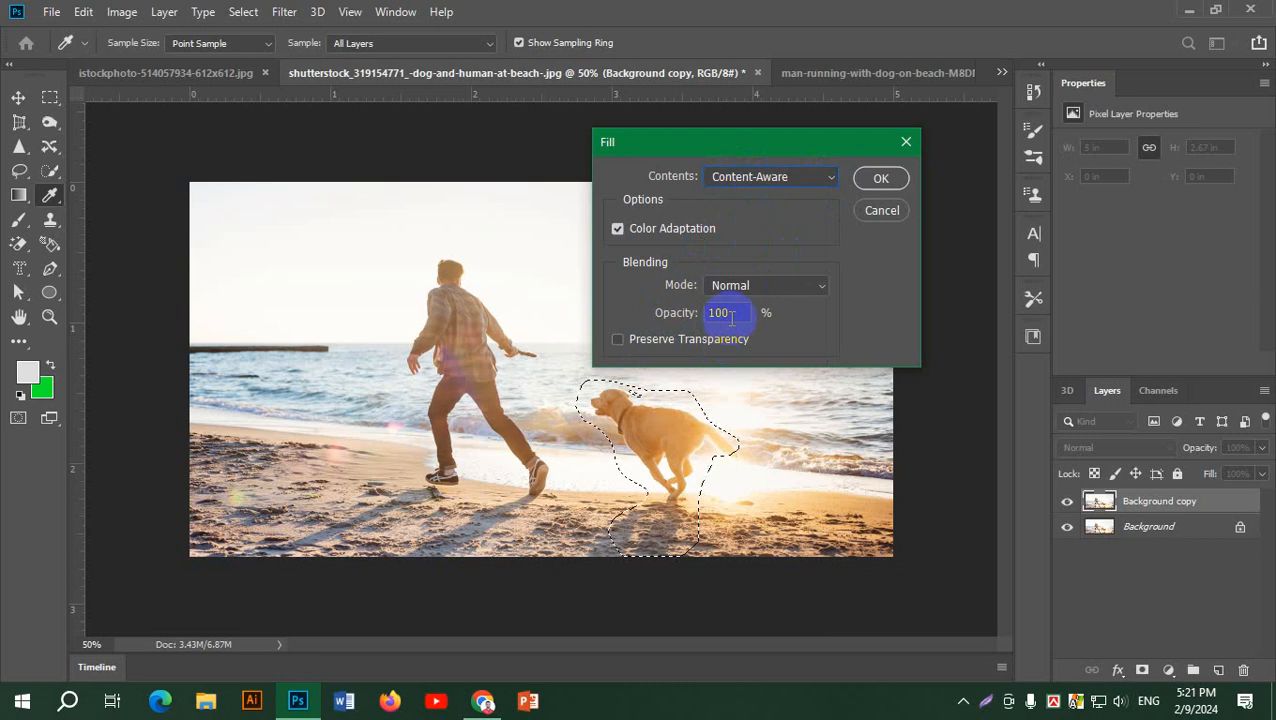
pyautogui.click(881, 178)
pyautogui.press('j')
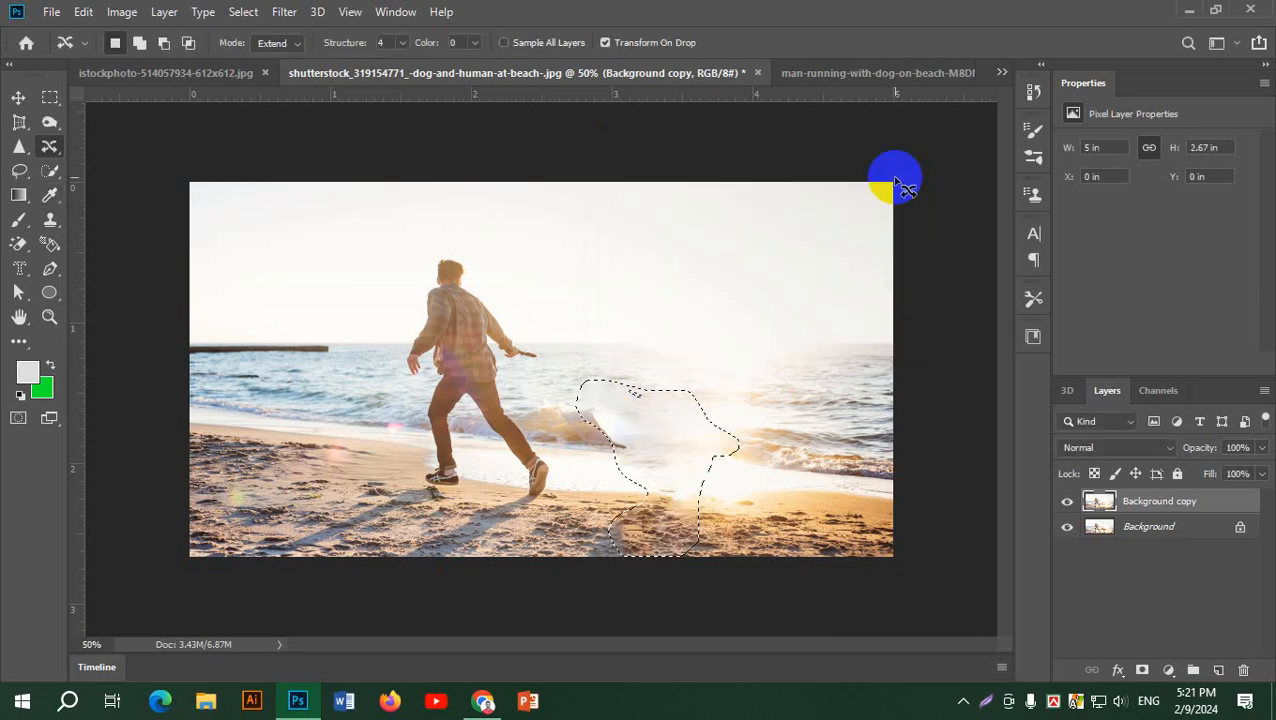
pyautogui.hotkey('ctrl', 'd')
pyautogui.scroll(-2, 878, 337)
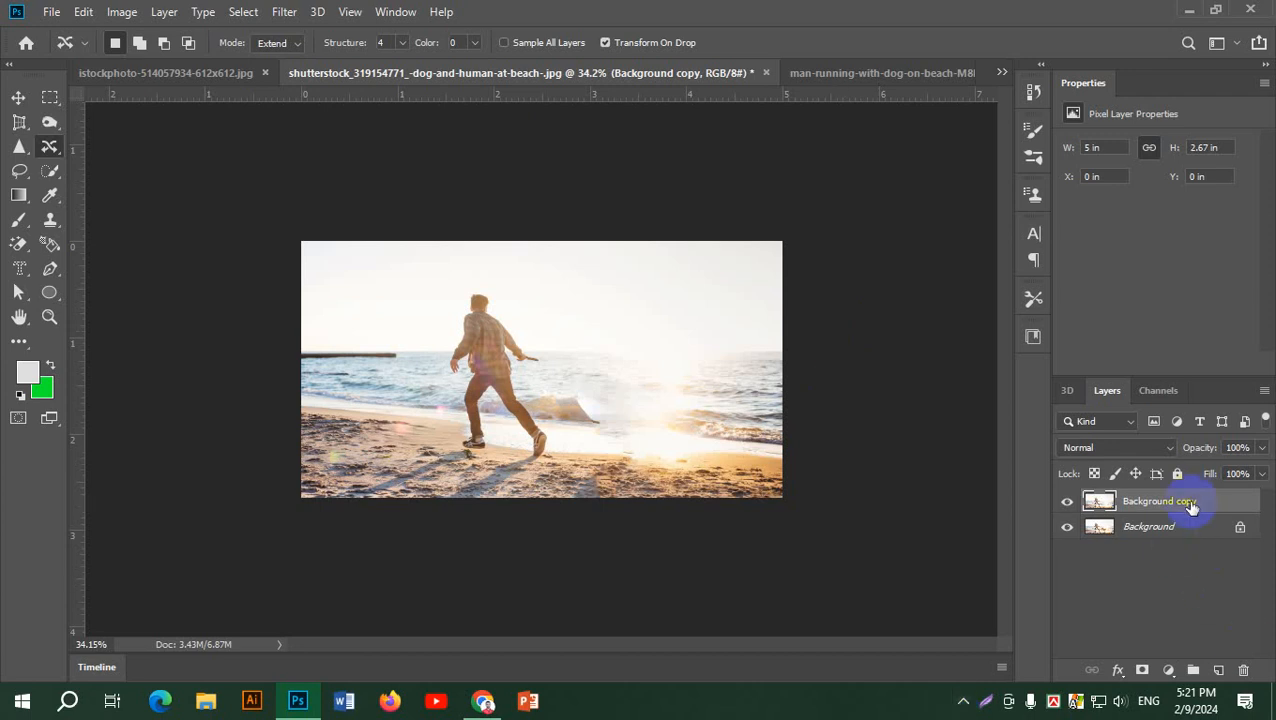
# - In the man-running-with-dog-on-beach-M8DNRY.jpg document, duplicate the Background layer and outline the dog closely with the Content-Aware Move Tool
pyautogui.click(870, 75)
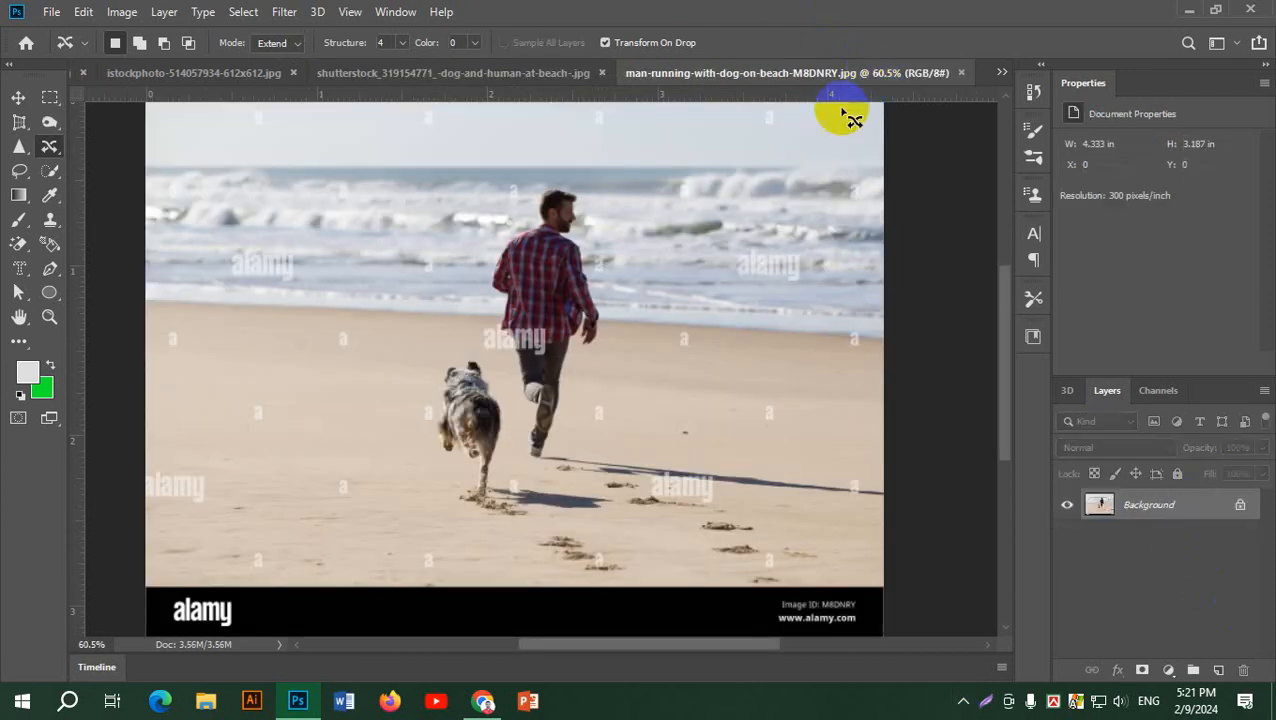
pyautogui.moveTo(1182, 506); pyautogui.dragTo(1219, 671)
pyautogui.moveTo(501, 470)
pyautogui.mouseDown()
pyautogui.moveTo(506, 406)
pyautogui.moveTo(487, 363)
pyautogui.moveTo(450, 353)
pyautogui.moveTo(434, 373)
pyautogui.moveTo(436, 453)
pyautogui.moveTo(466, 458)
pyautogui.moveTo(469, 508)
pyautogui.moveTo(489, 507)
pyautogui.moveTo(501, 460)
pyautogui.mouseUp()
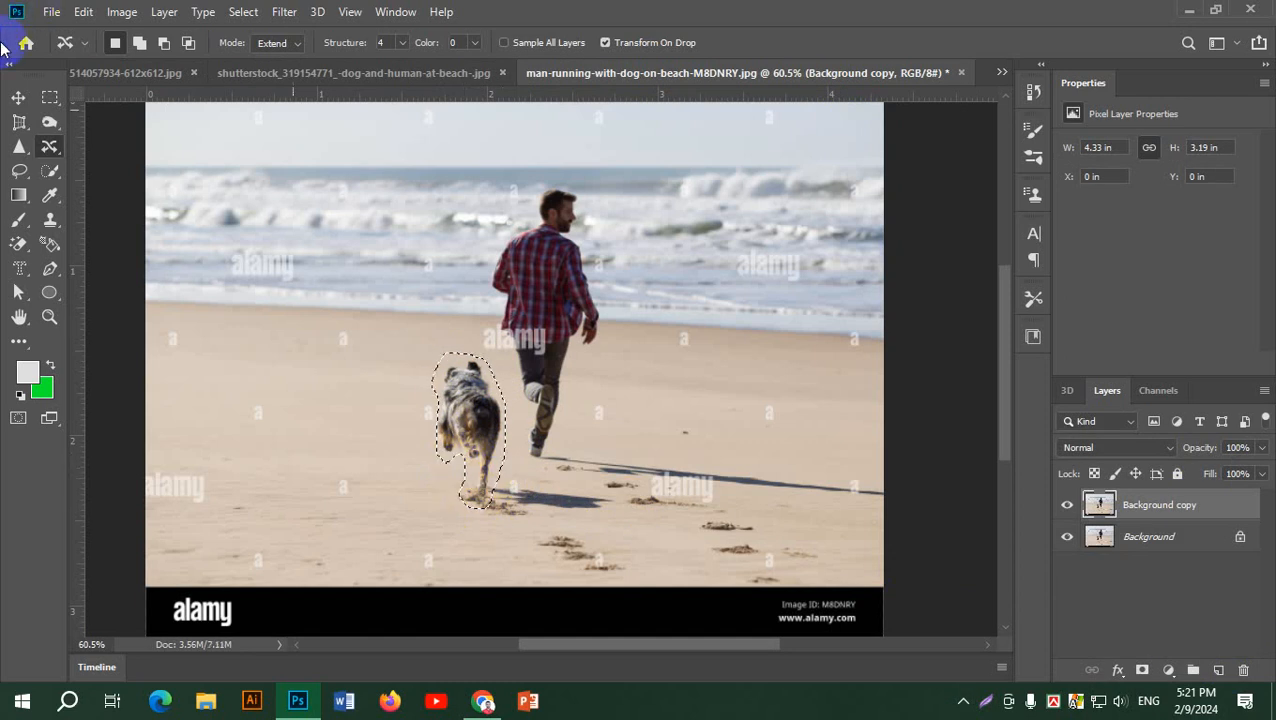
# - Fill the outlined dog with Content-Aware contents in Normal mode at 100% opacity, with Color Adaptation enabled
pyautogui.moveTo(79, 14); pyautogui.dragTo(322, 312)
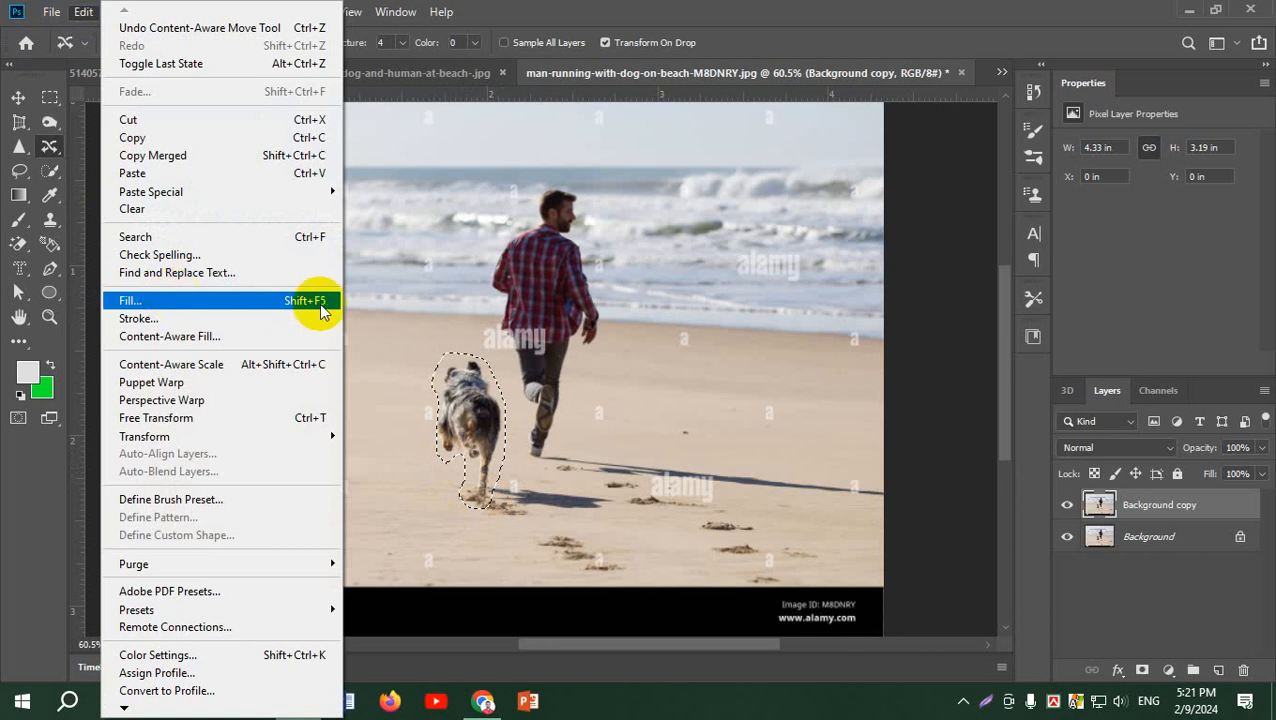
pyautogui.moveTo(322, 312); pyautogui.dragTo(322, 312)
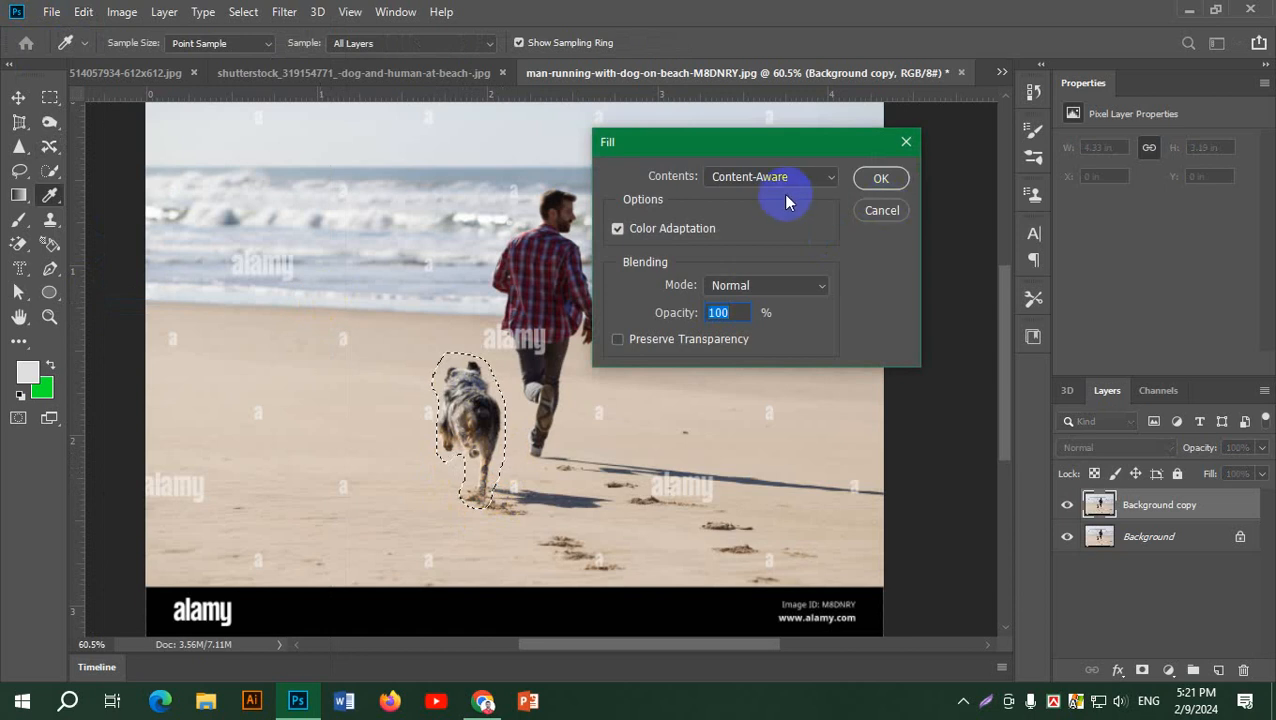
pyautogui.click(881, 178)
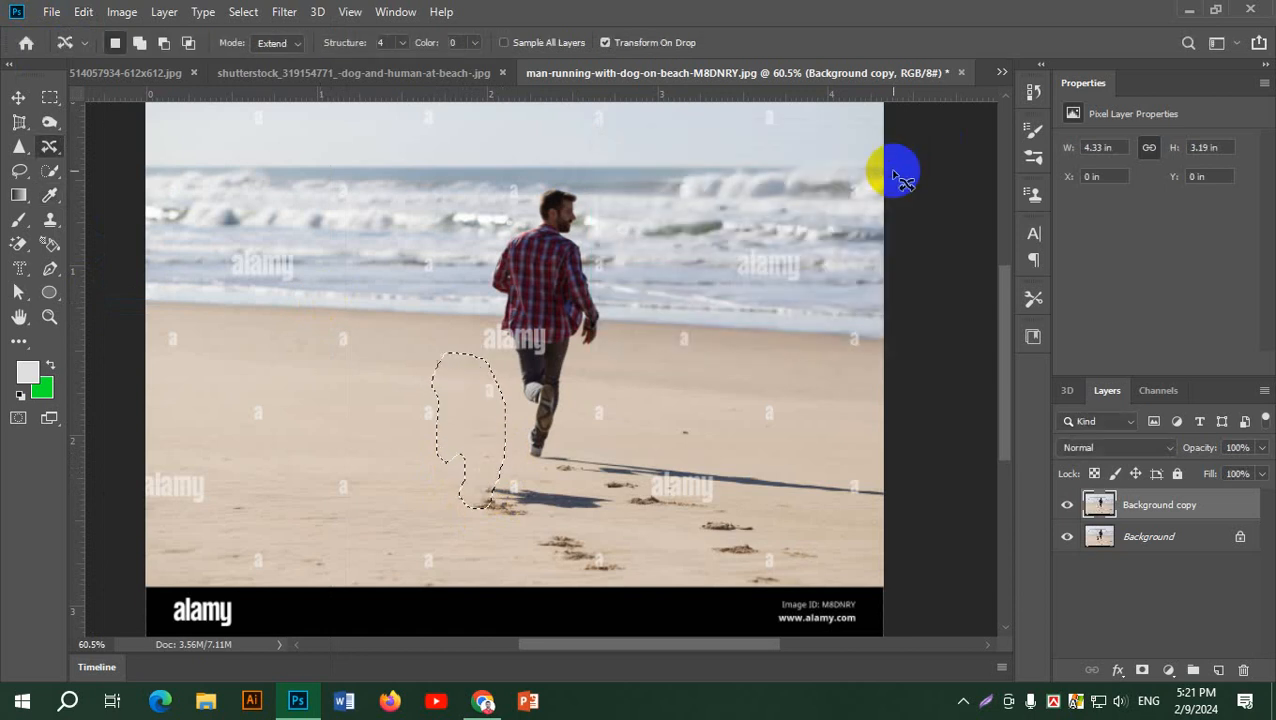
# - Undo the Content-Aware fill on the dog and clear the selection
pyautogui.hotkey('ctrl', 'd')
pyautogui.hotkey('ctrl', 'z')
pyautogui.hotkey('ctrl', 'z')
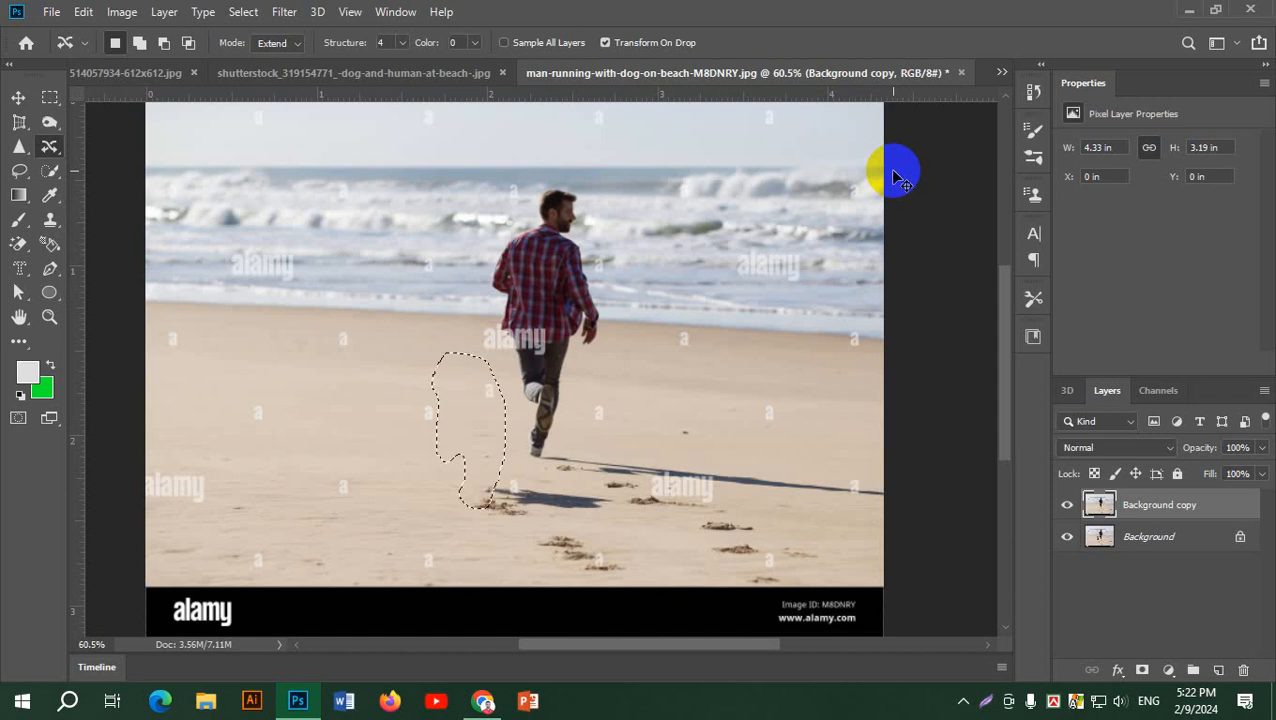
pyautogui.hotkey('ctrl', 'd')
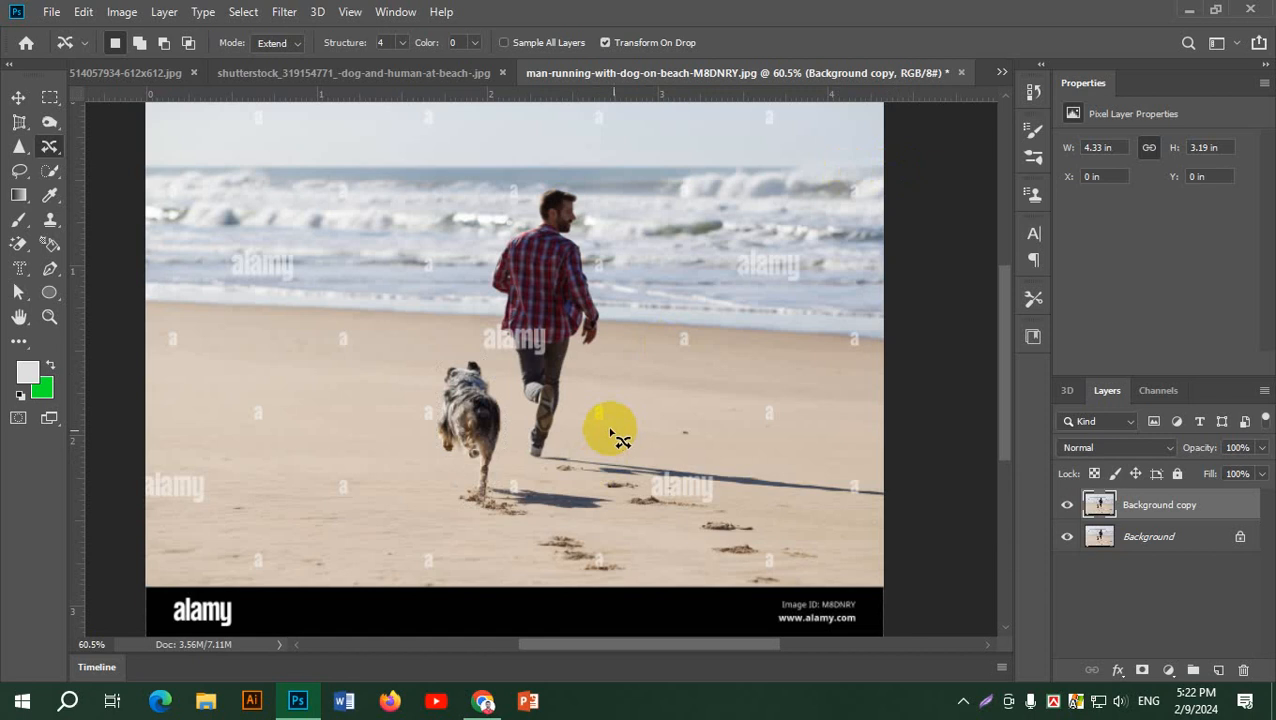
# - Draw a new close Content-Aware Move outline around the running dog, and switch to the Move tool
pyautogui.moveTo(500, 463)
pyautogui.mouseDown()
pyautogui.moveTo(495, 372)
pyautogui.moveTo(472, 350)
pyautogui.moveTo(440, 351)
pyautogui.moveTo(437, 460)
pyautogui.moveTo(454, 453)
pyautogui.moveTo(461, 502)
pyautogui.moveTo(494, 505)
pyautogui.moveTo(507, 455)
pyautogui.moveTo(482, 380)
pyautogui.mouseUp()
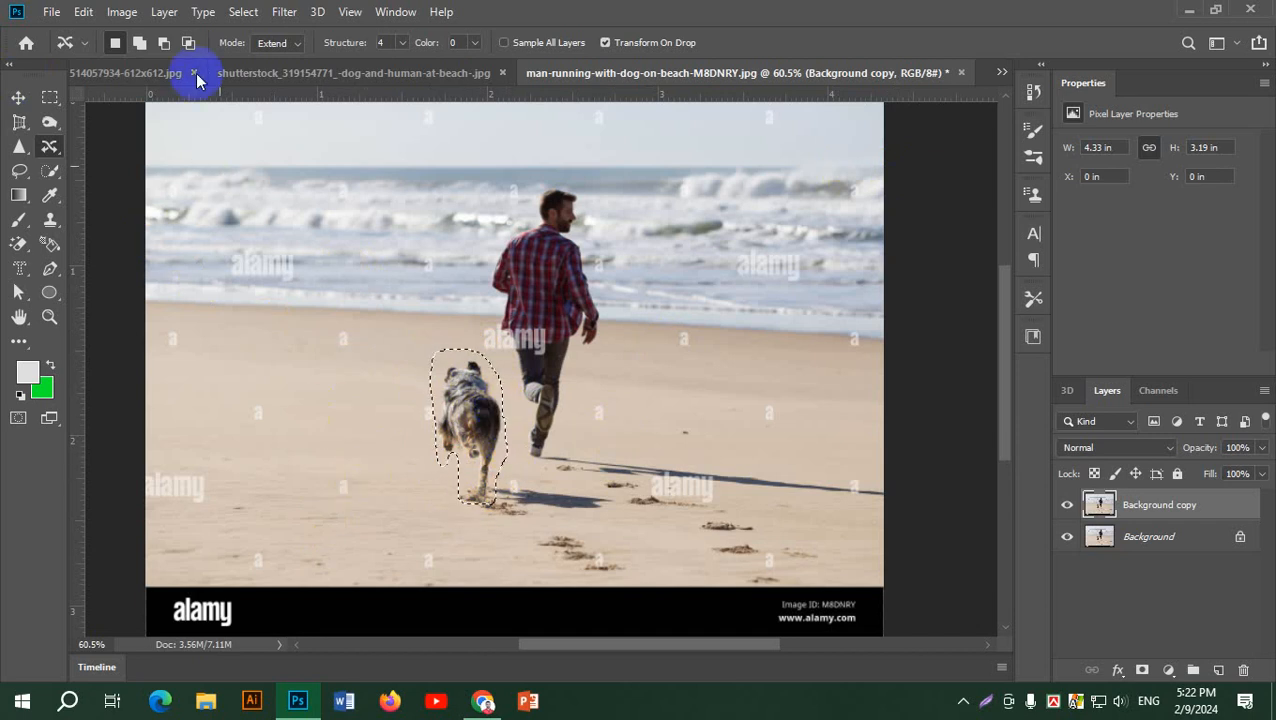
pyautogui.click(84, 14)
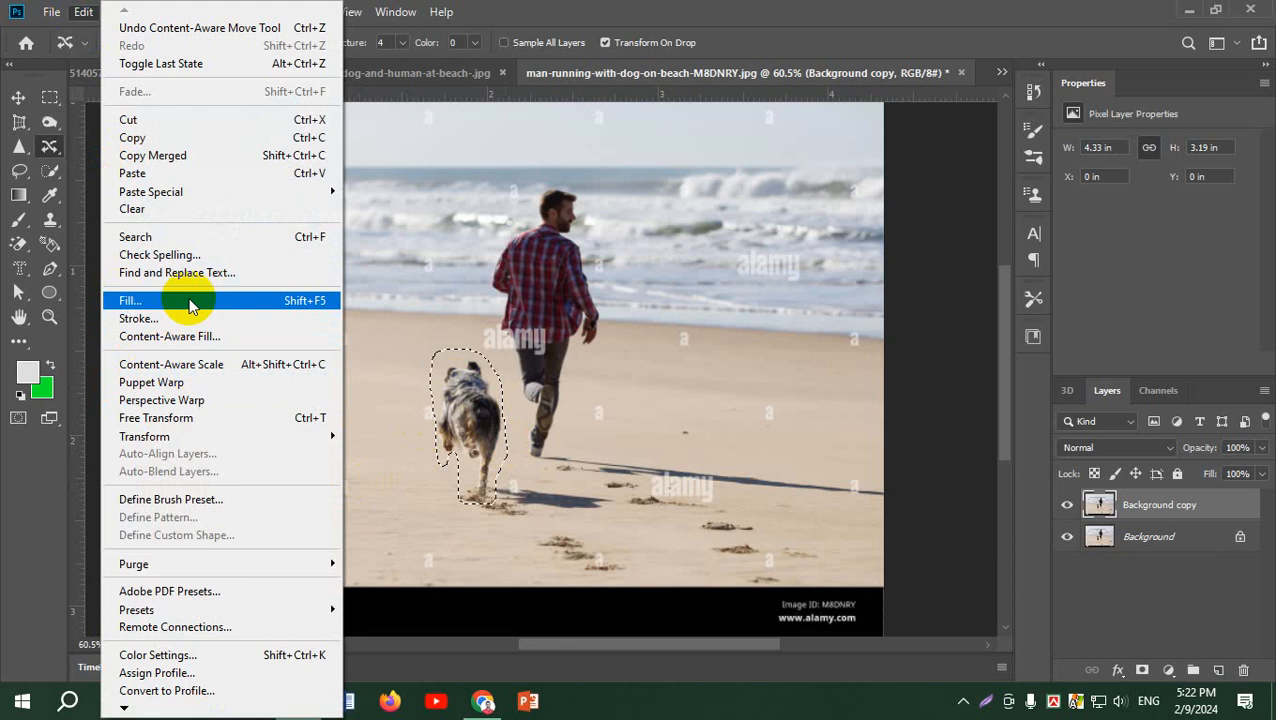
pyautogui.rightClick(50, 147)
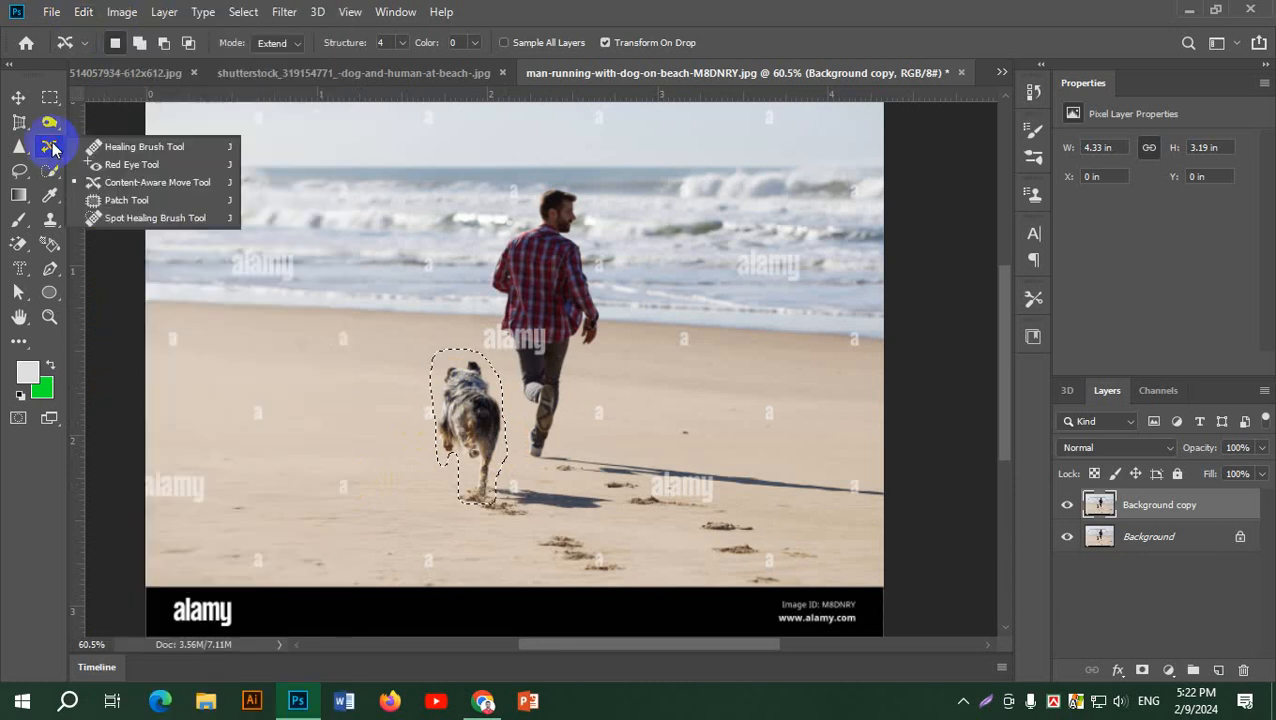
pyautogui.click(54, 149)
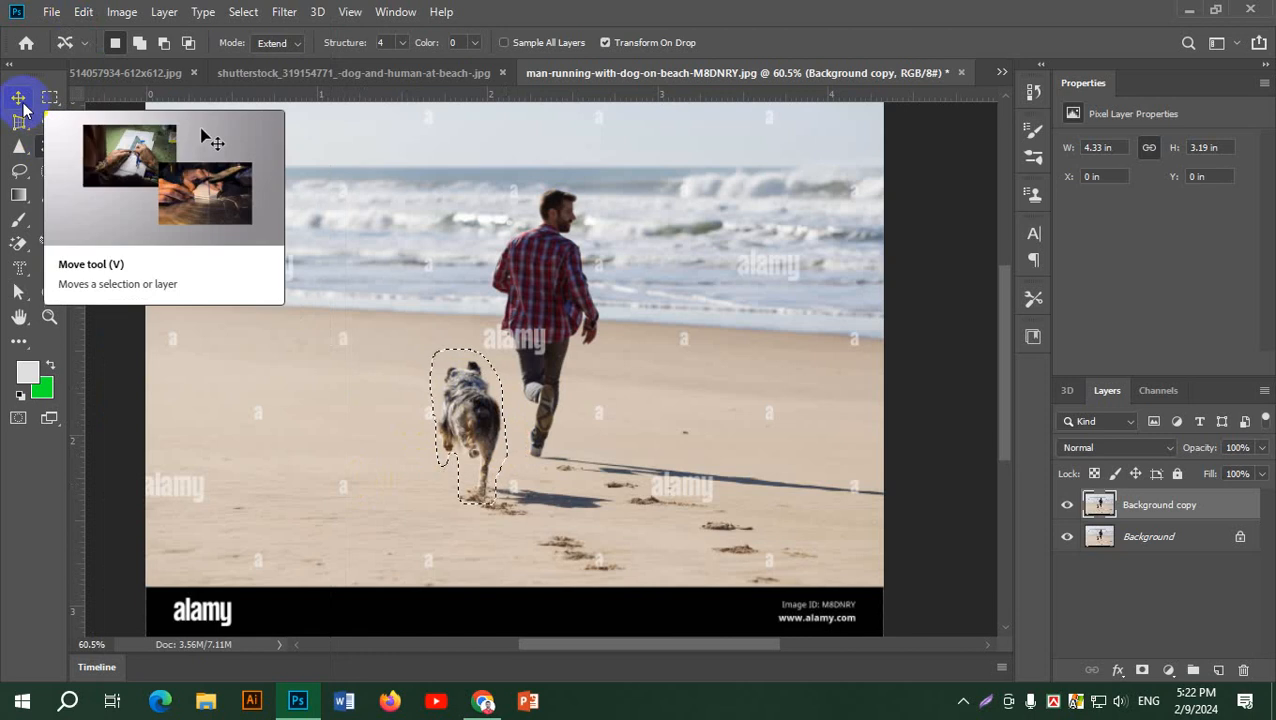
pyautogui.click(22, 104)
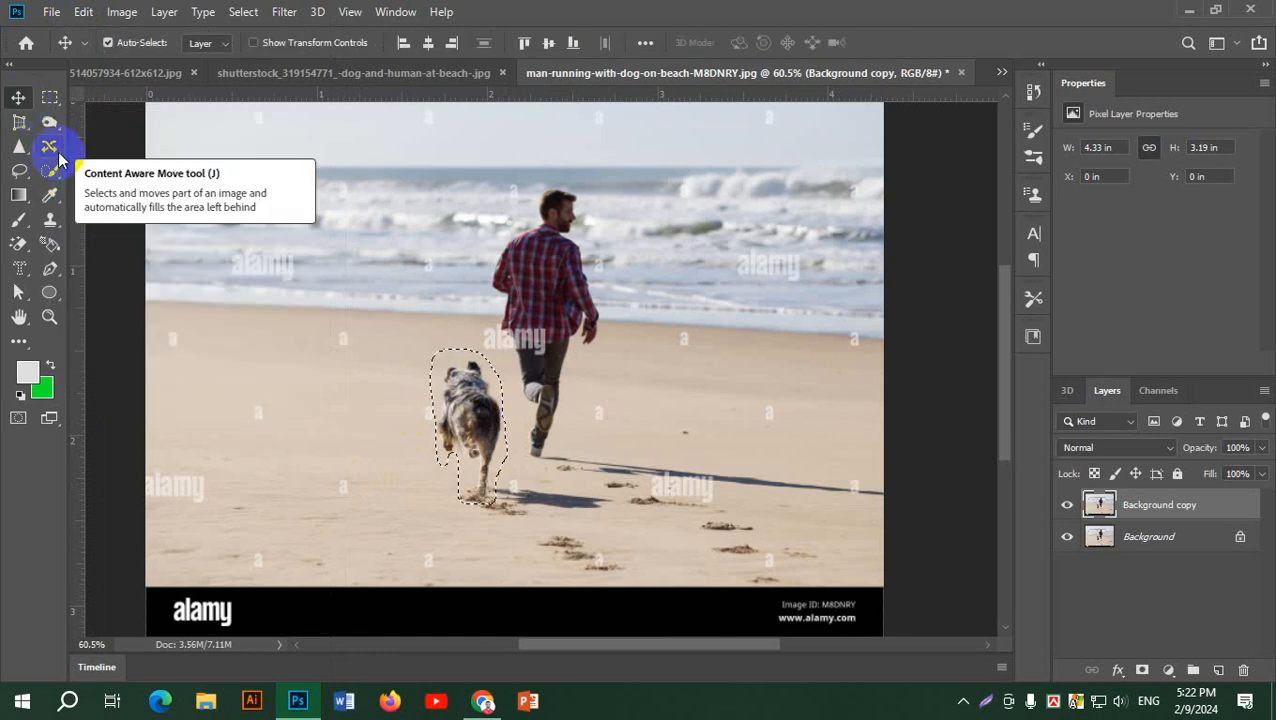